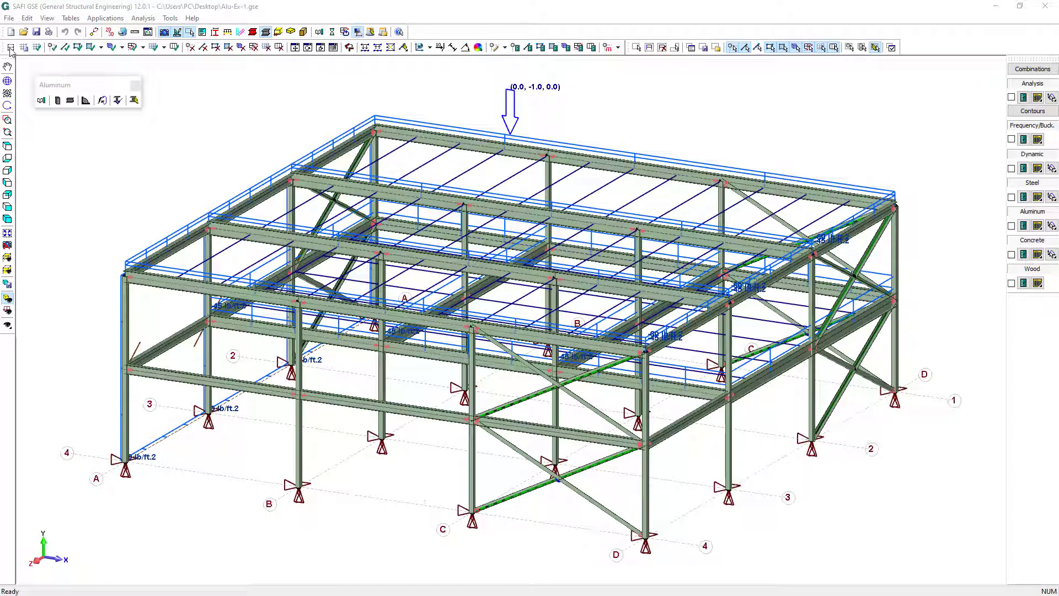
Start a new project without saving changes to the open one, and set its analysis mode to 3D
left_click(10, 31)
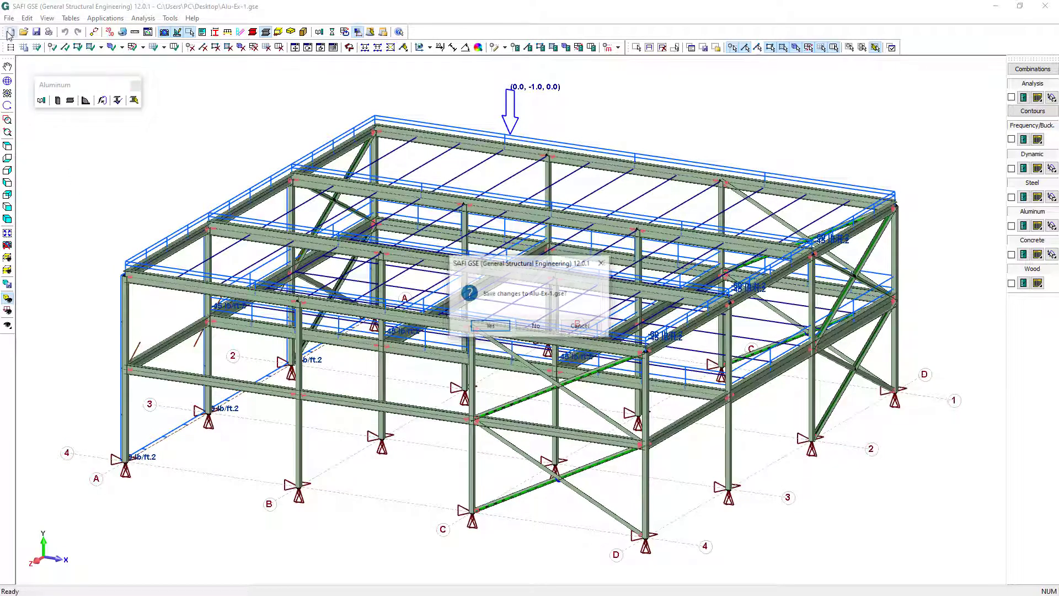
left_click(533, 328)
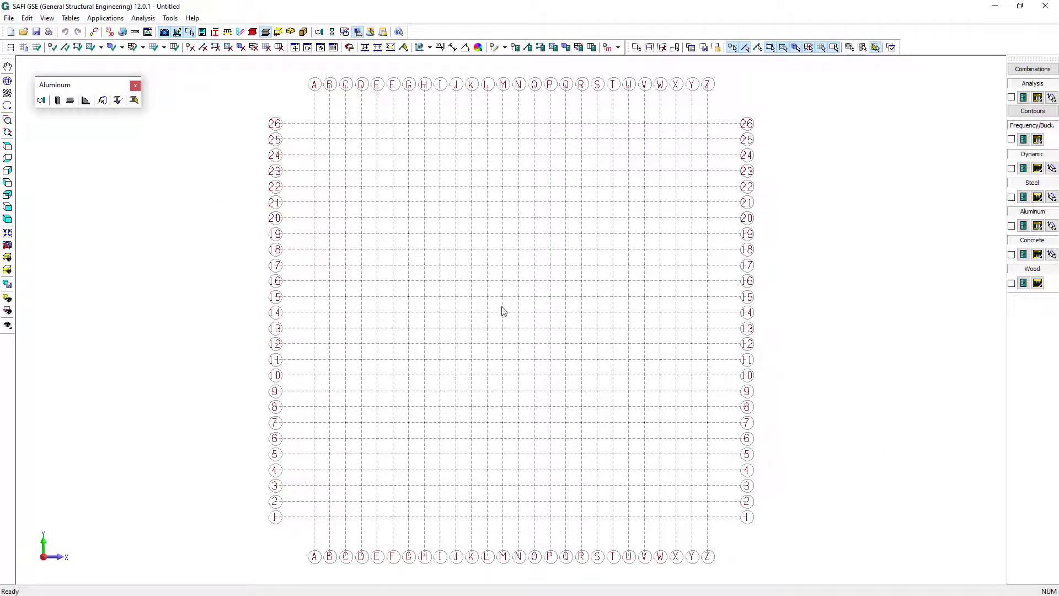
left_click(110, 32)
left_click(546, 327)
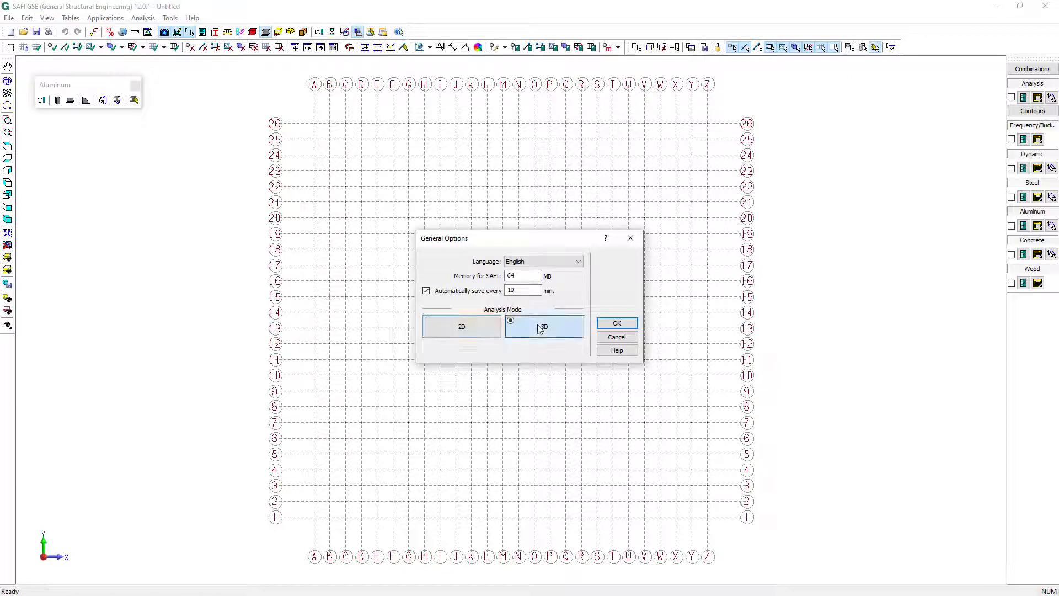
left_click(610, 324)
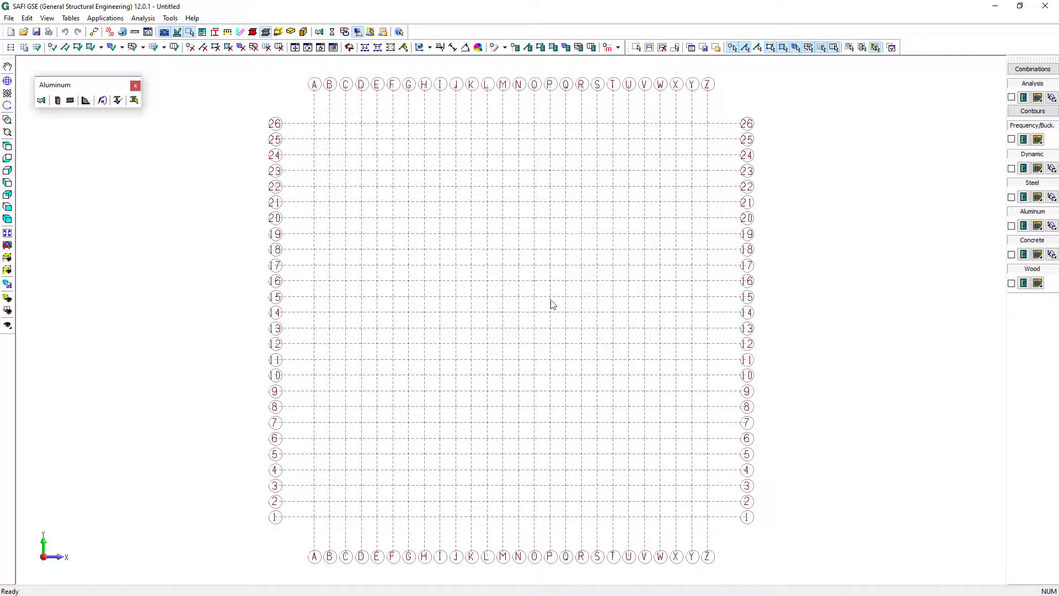
Switch the project's units system to the default imperial units
left_click(135, 32)
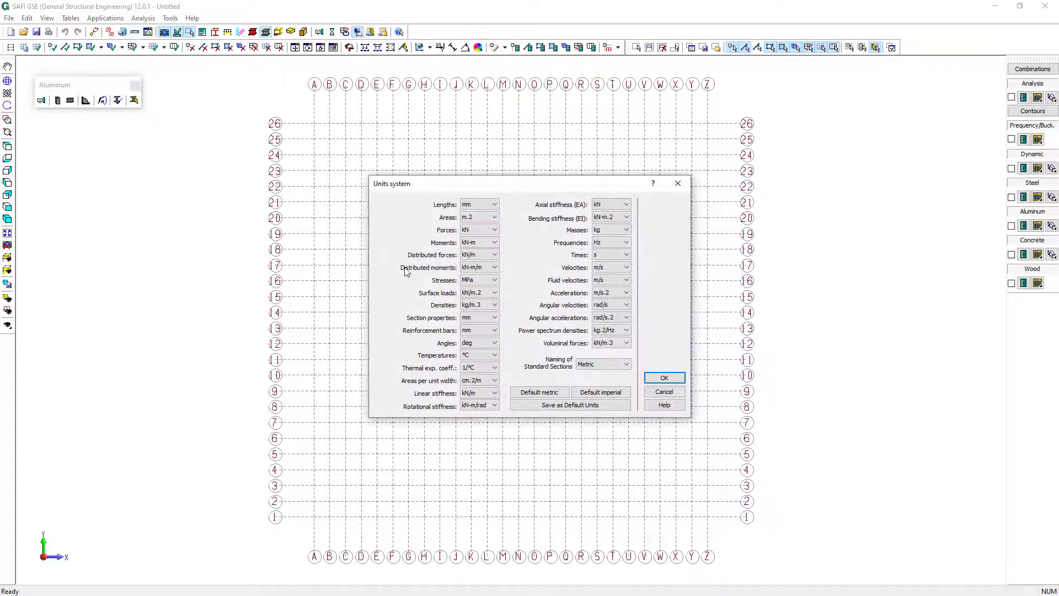
left_click(598, 393)
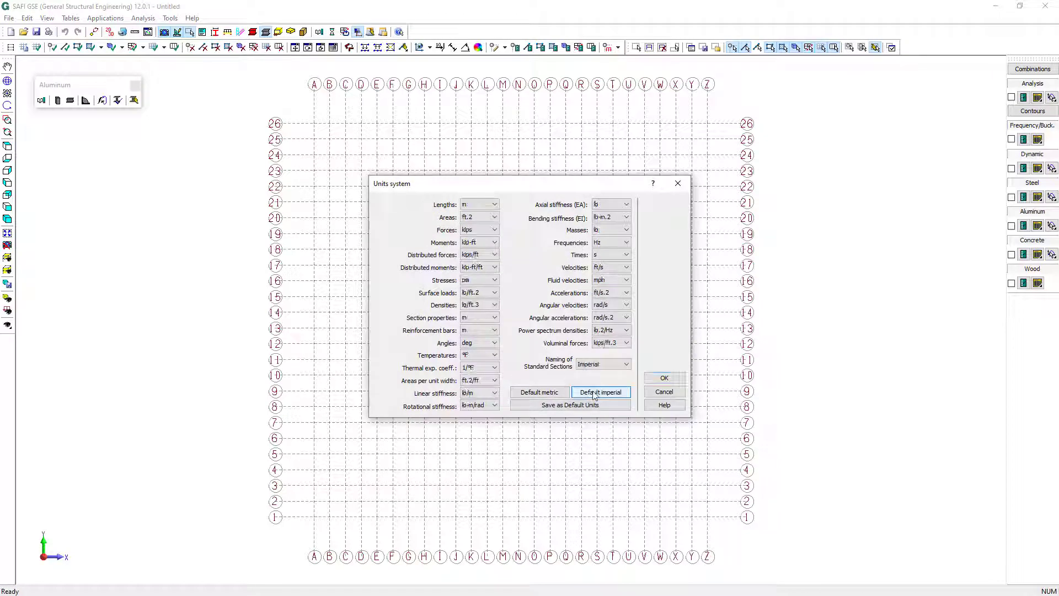
left_click(665, 378)
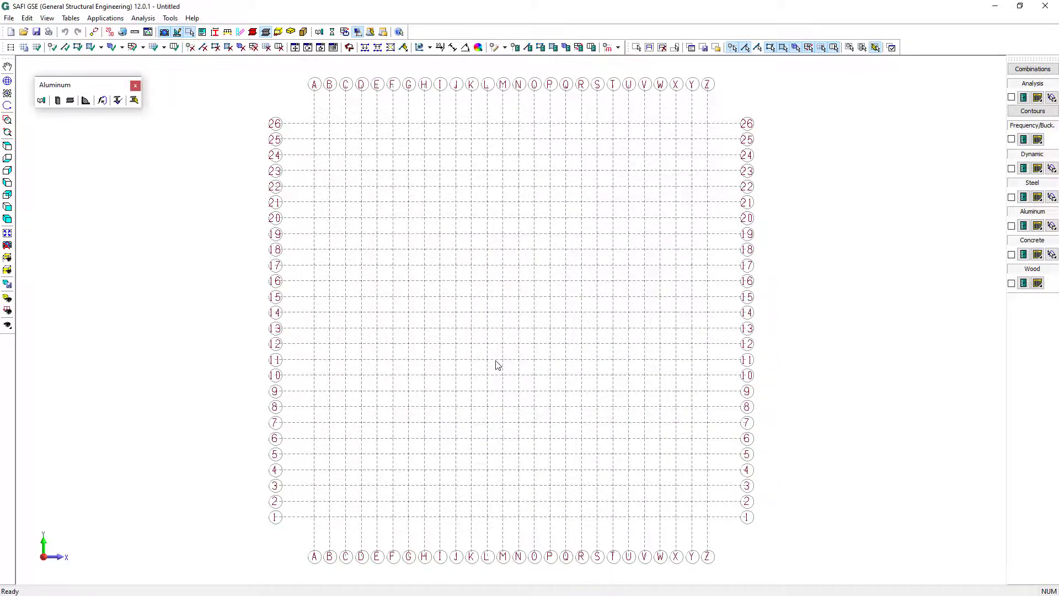
Define two storeys above the base, L1 and L2, each with a height of 144 in
left_click(10, 46)
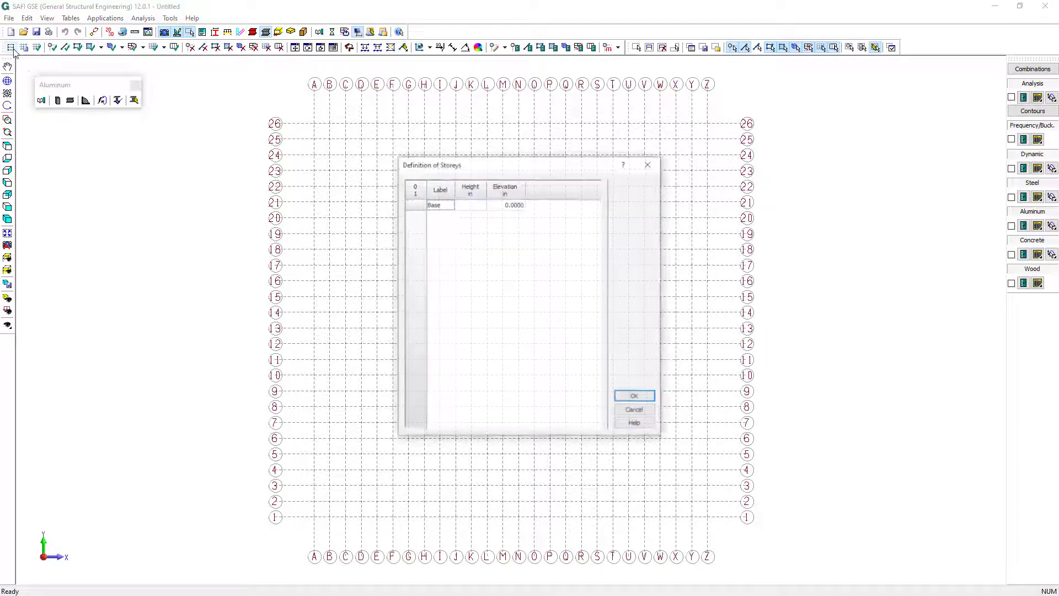
left_click(471, 205)
key("Down")
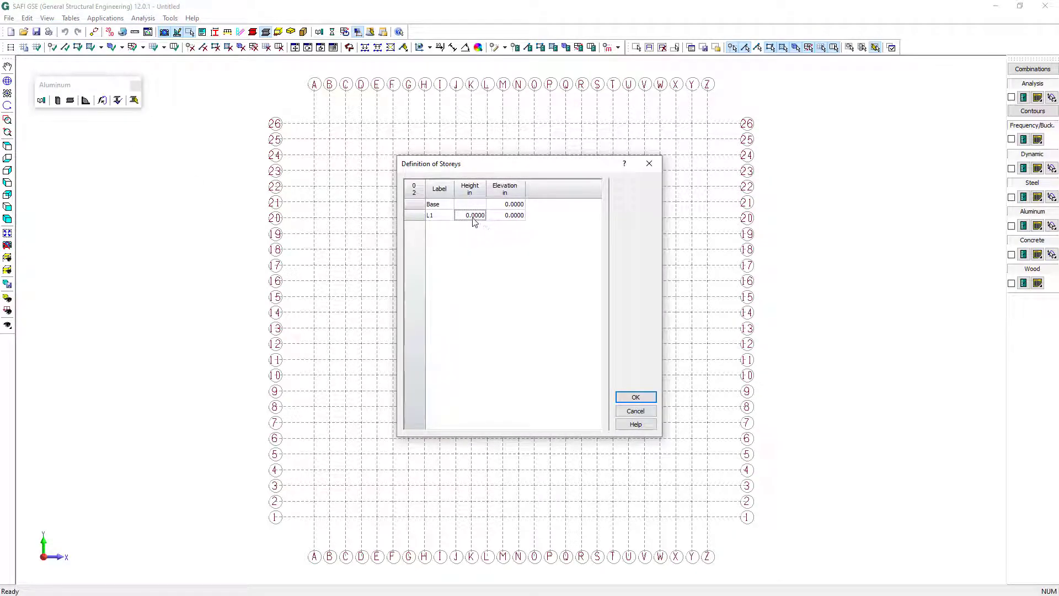
key("Down")
left_click(473, 215)
type("144")
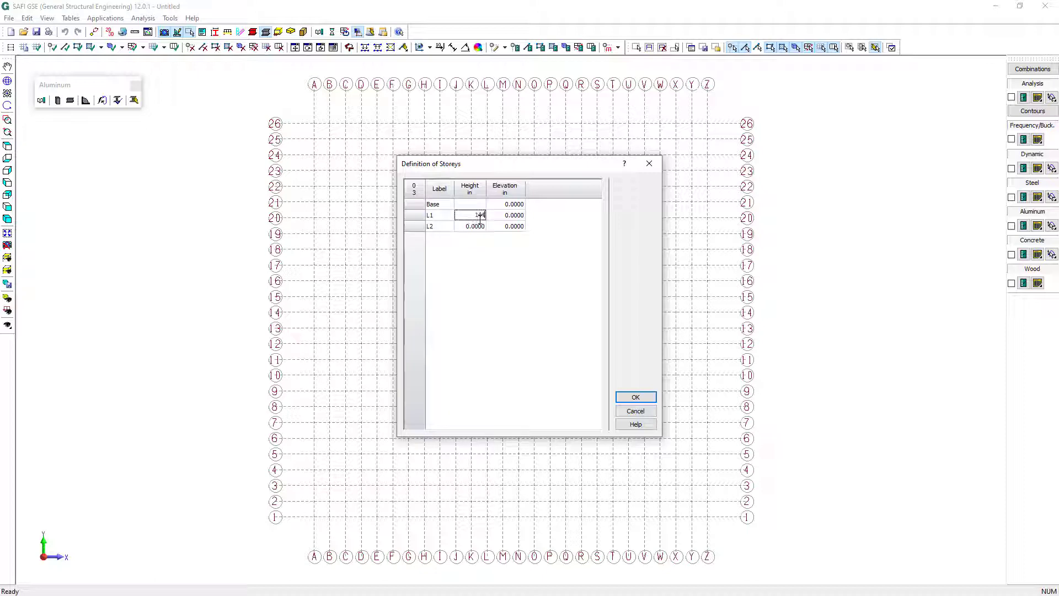
key("Down")
type("144")
key("Return")
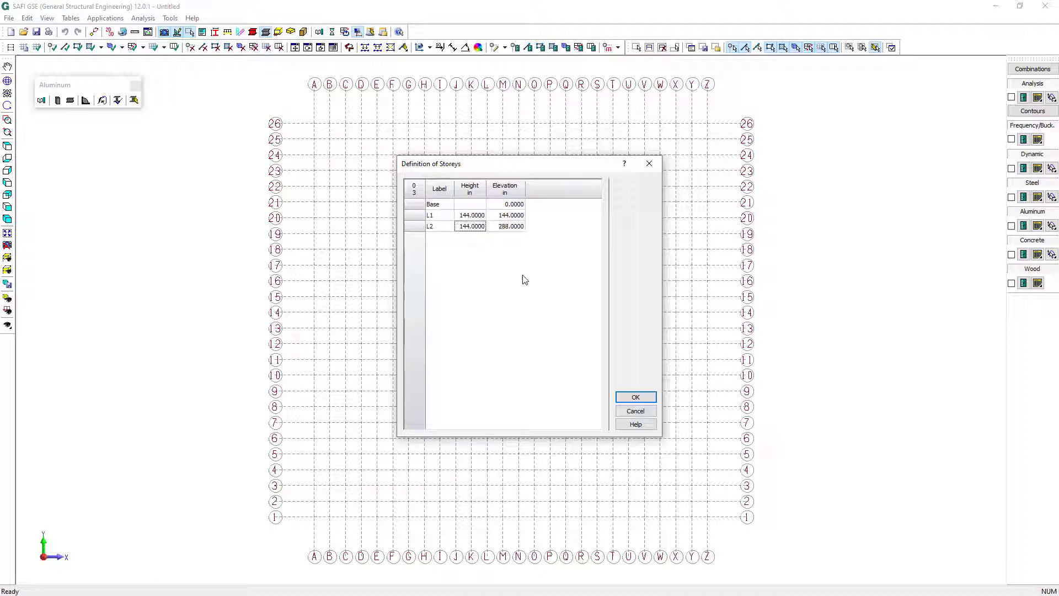
left_click(636, 397)
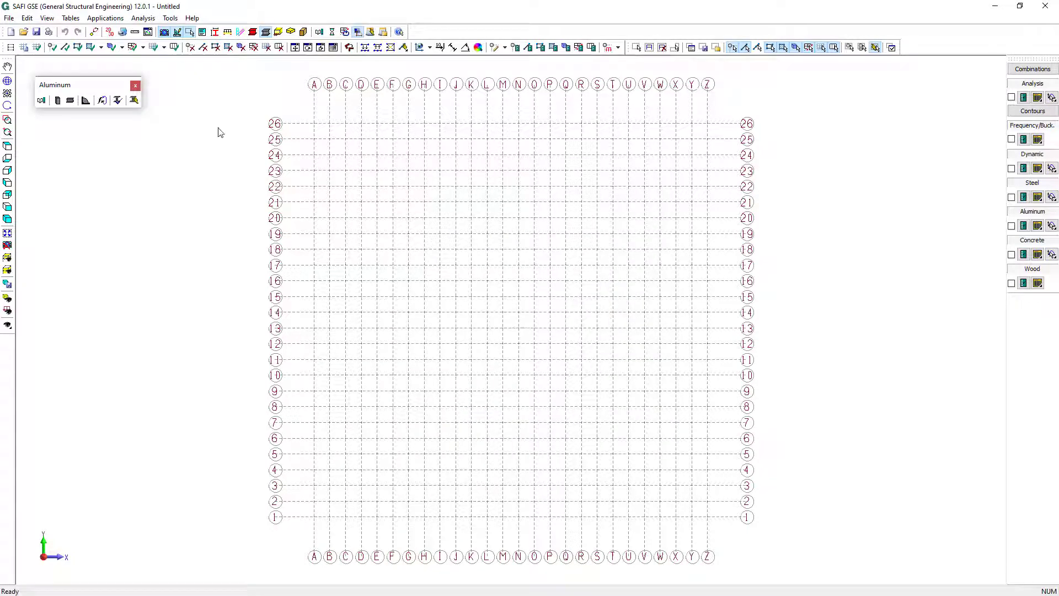
Rename the existing grid as XZ and set its plane to X-Z
left_click(24, 47)
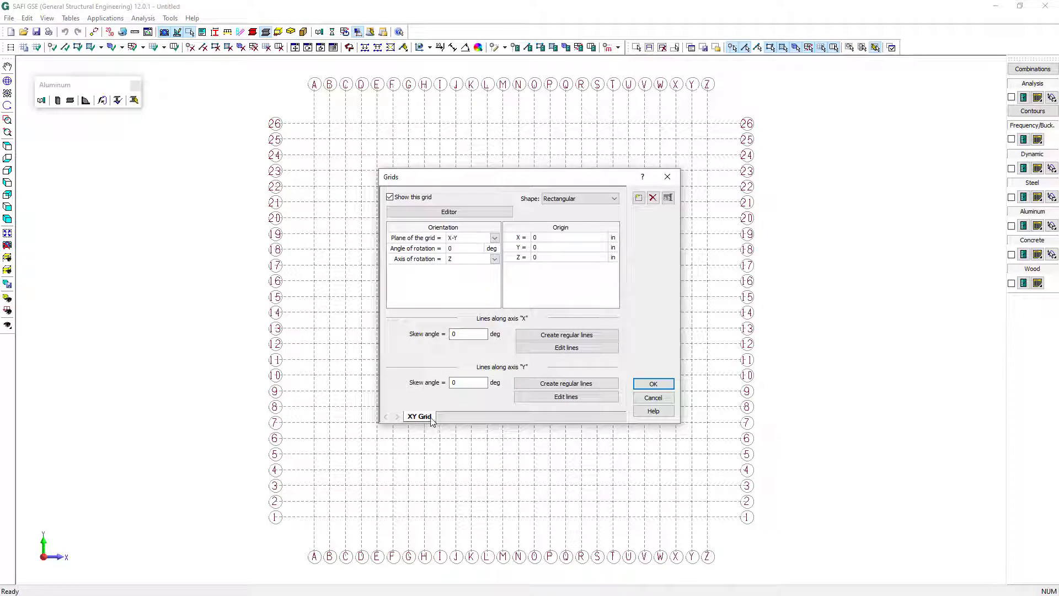
double_click(431, 418)
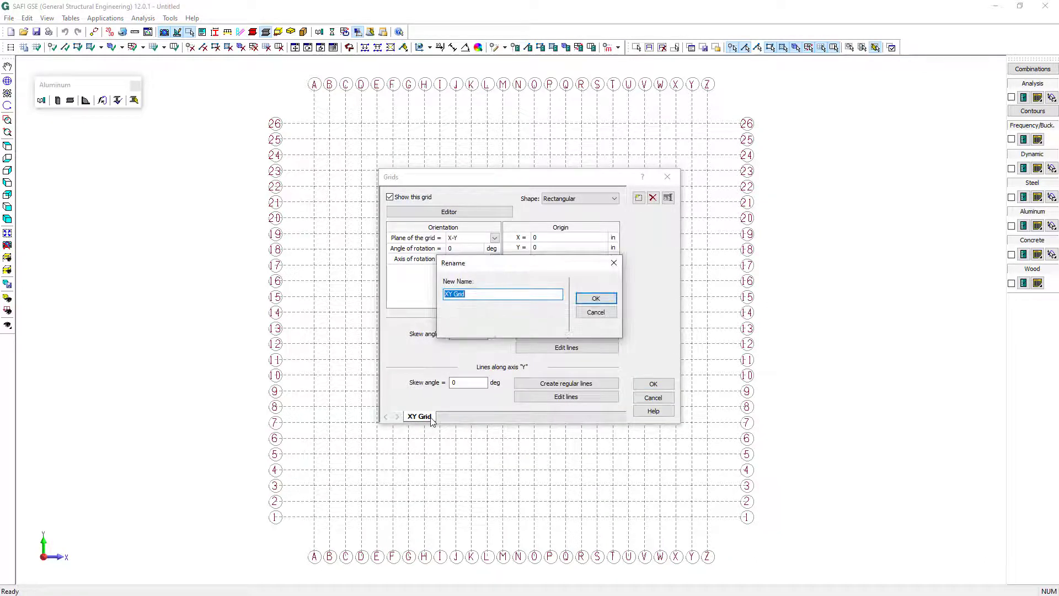
type("XZ")
left_click(596, 298)
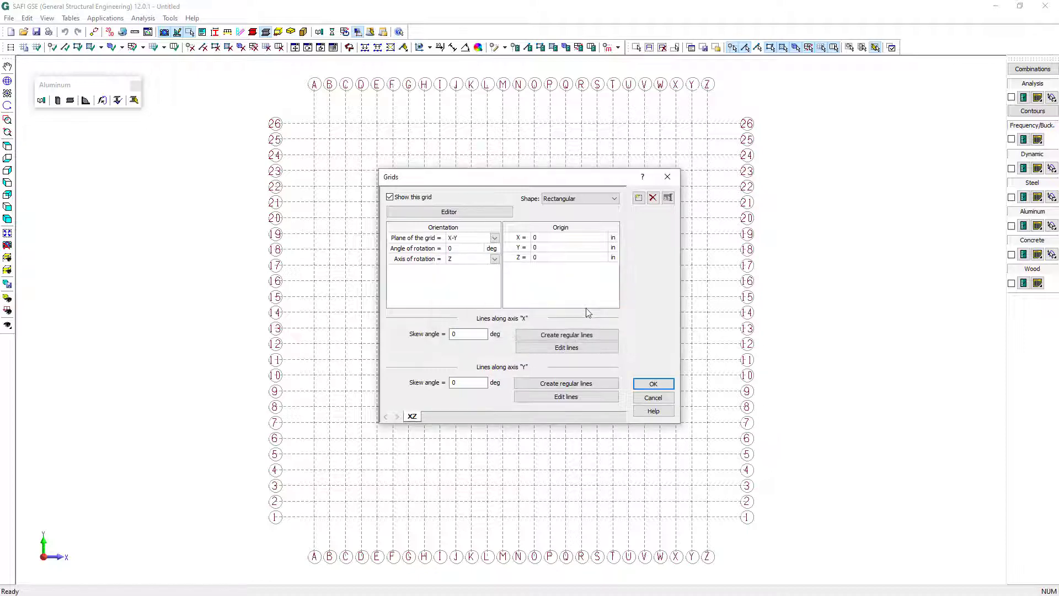
left_click(480, 238)
left_click(473, 263)
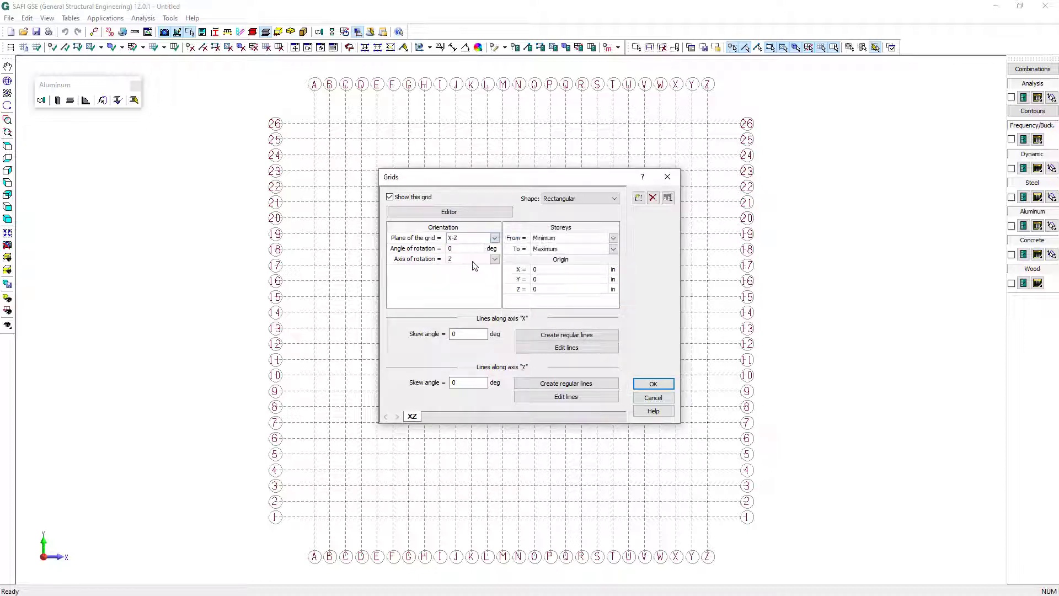
Create regular lettered grid lines along the X axis with 3 divisions spaced at 288 in
left_click(562, 335)
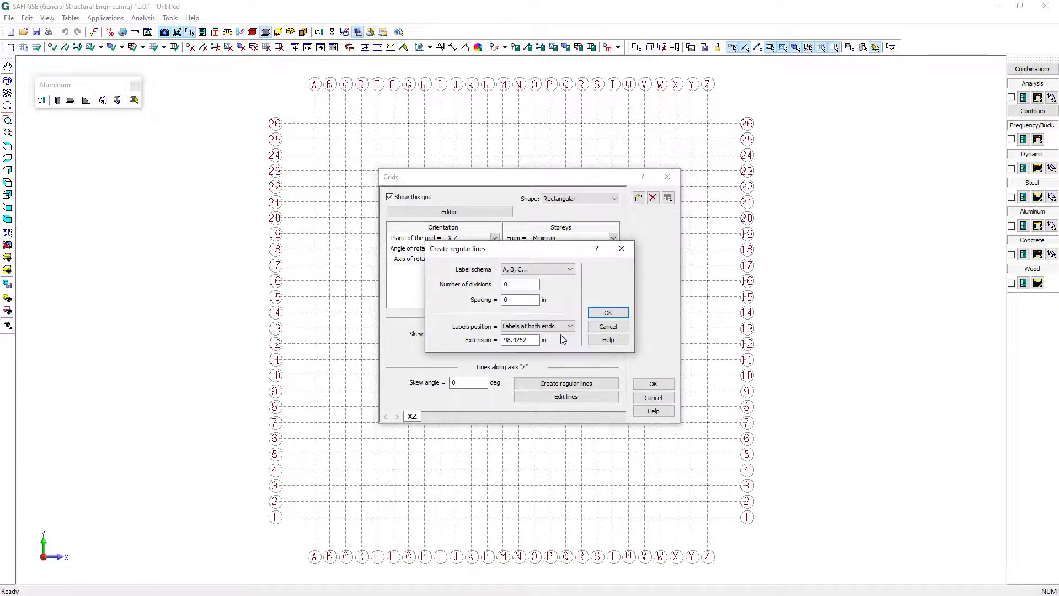
left_click(521, 299)
left_click_drag(521, 299, 483, 301)
type("288")
left_click(505, 284)
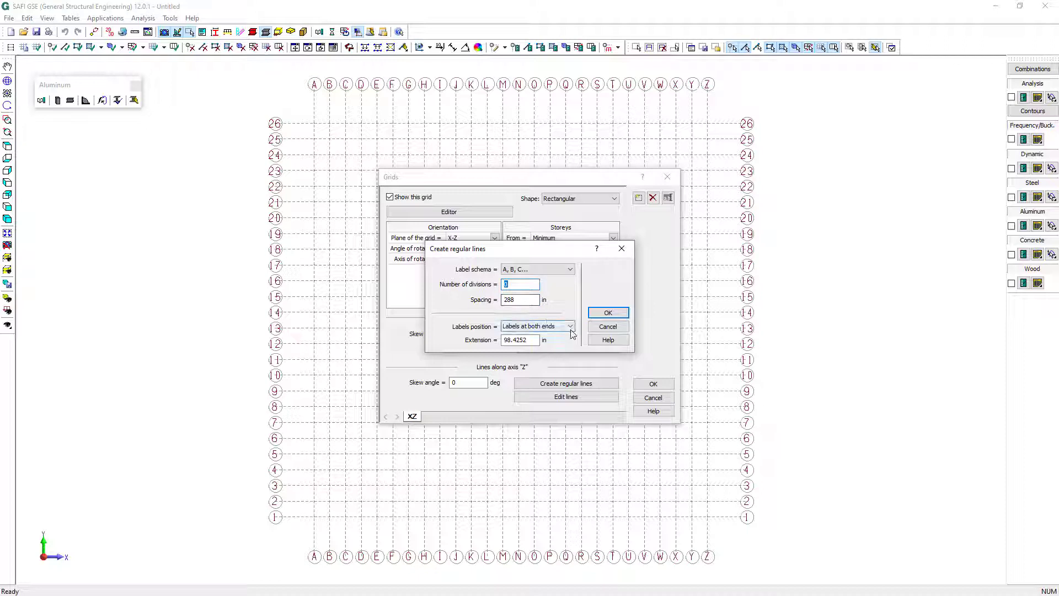
type("3")
left_click(609, 314)
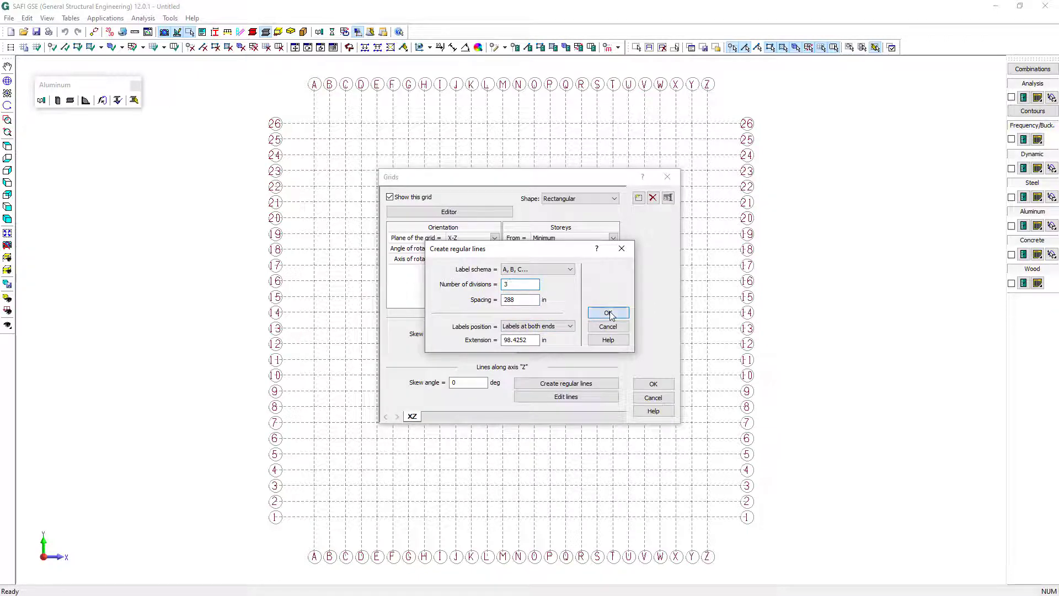
Create regular numbered grid lines along the Z axis with 3 divisions spaced at 276 in, and apply the grid definition
left_click(589, 386)
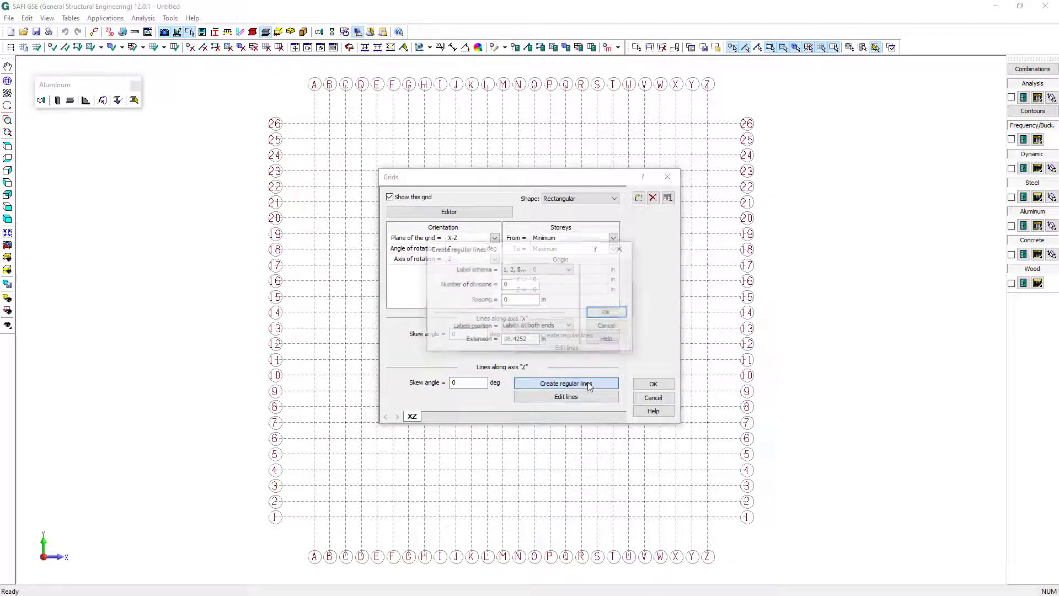
left_click(518, 285)
key("BackSpace")
type("3")
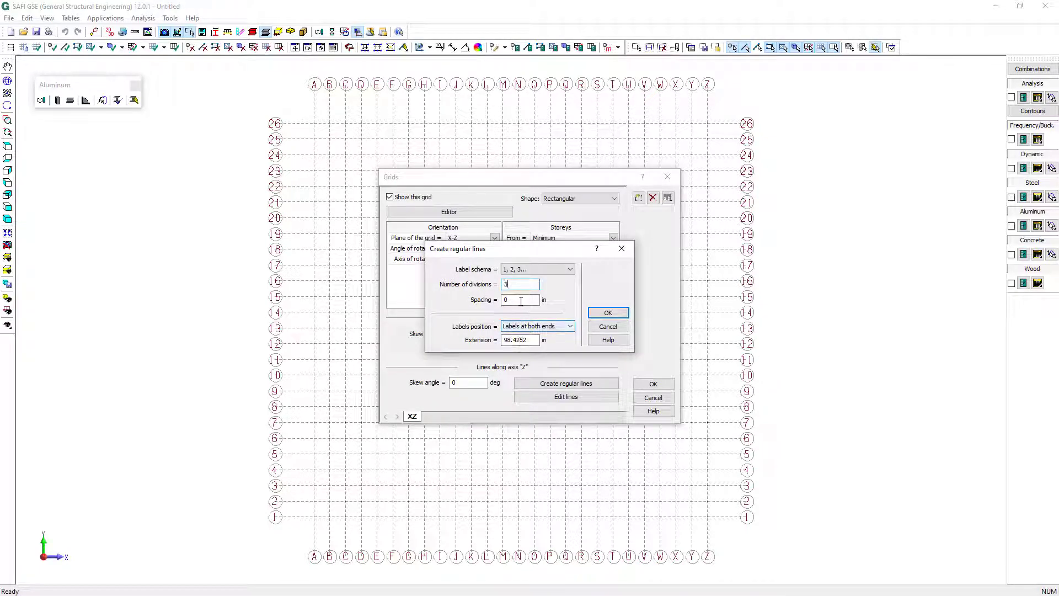
key("Tab")
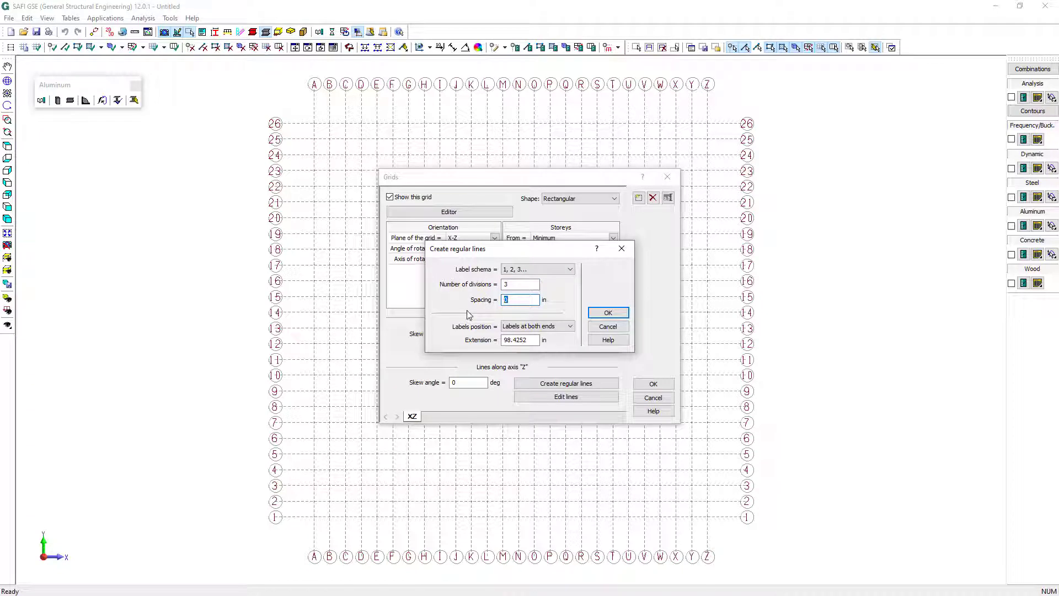
type("270")
left_click(608, 312)
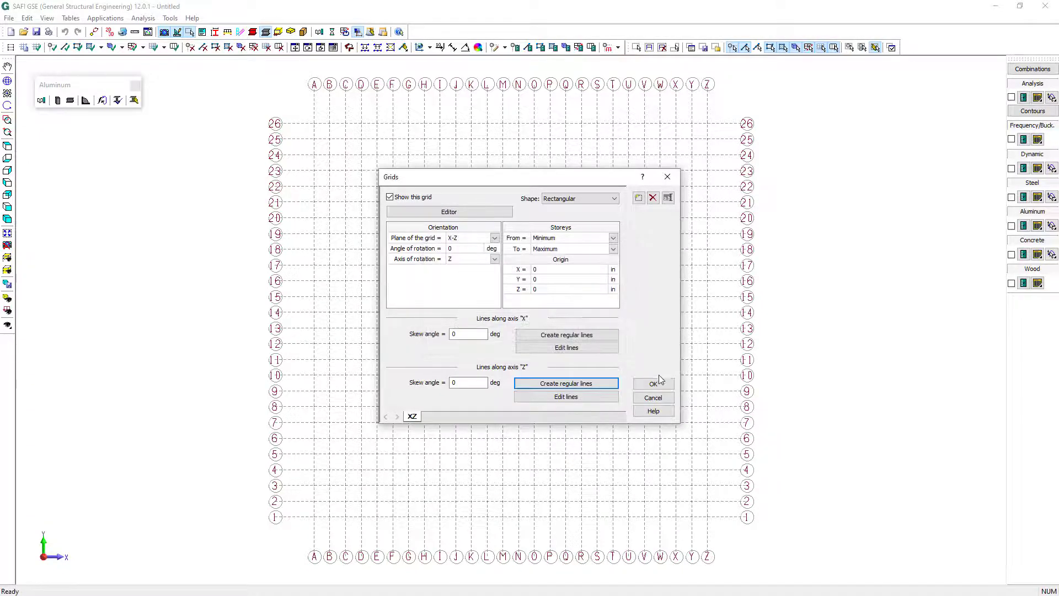
left_click(656, 384)
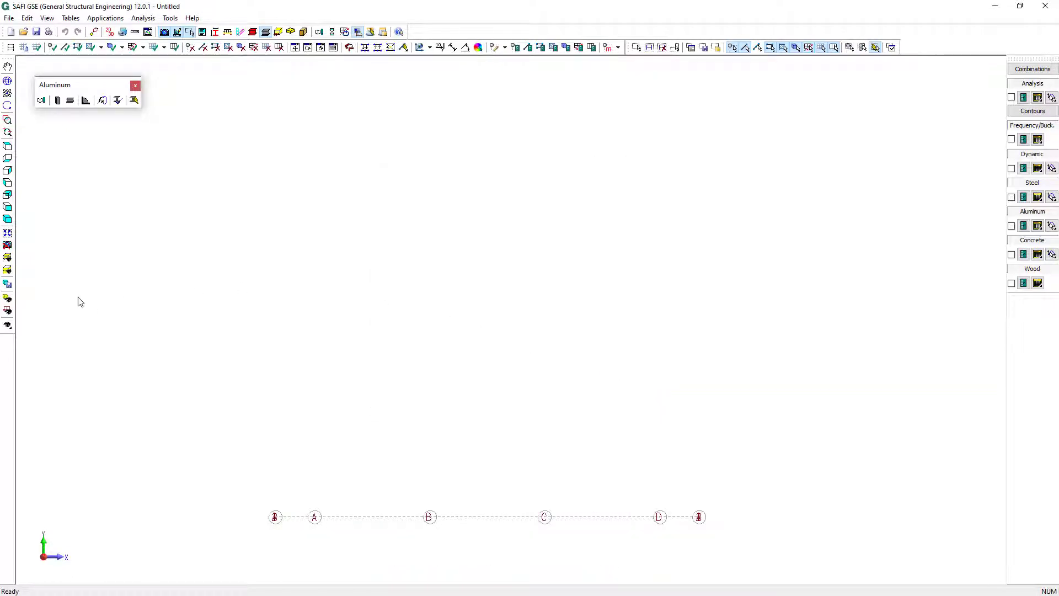
Add joints at all the intersections of grid lines A to D and 1 to 4
left_click(8, 234)
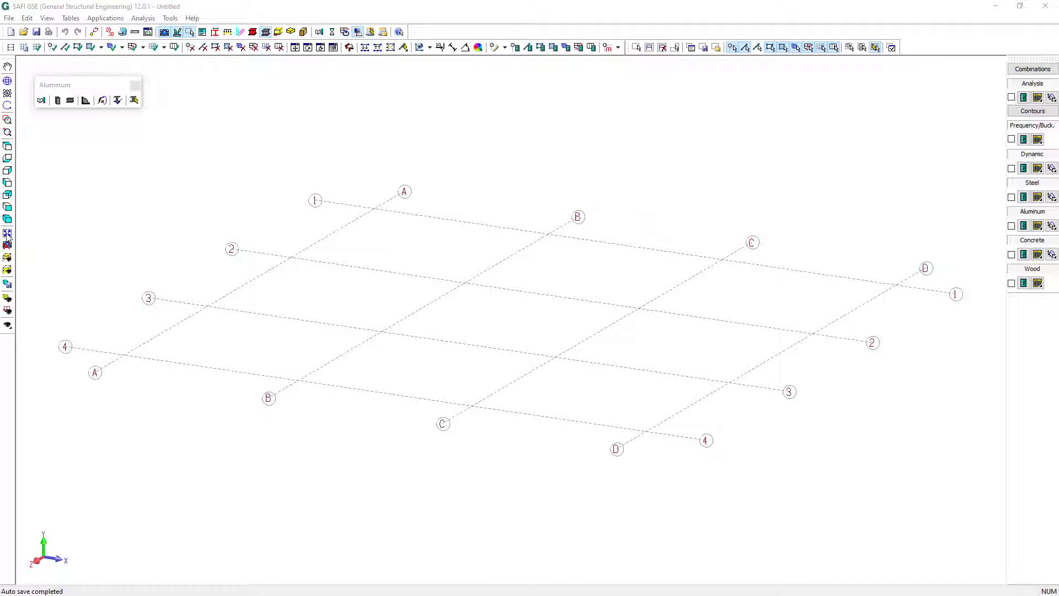
left_click(51, 47)
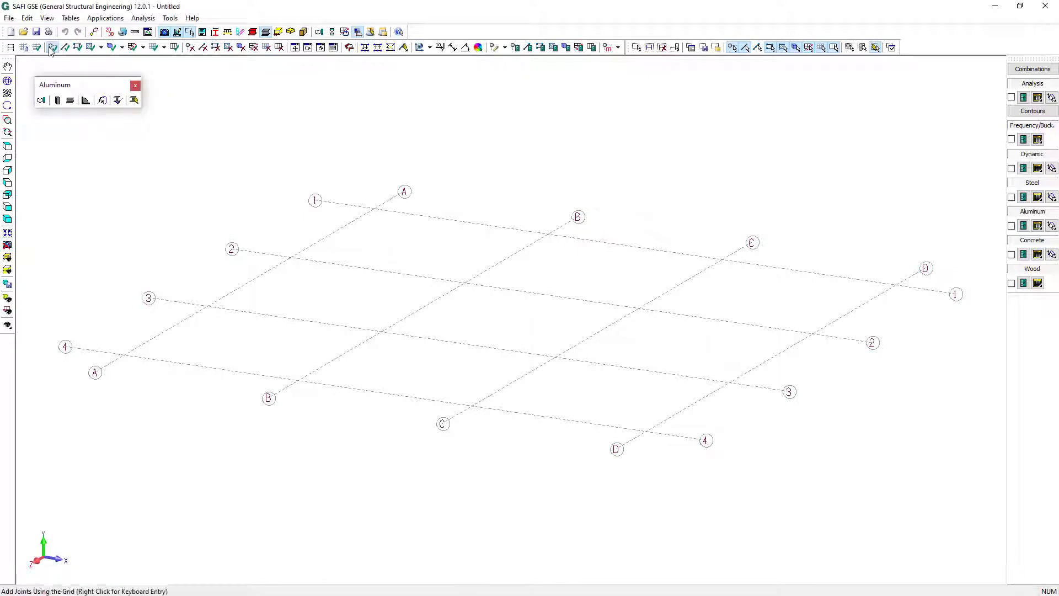
left_click_drag(58, 145, 949, 474)
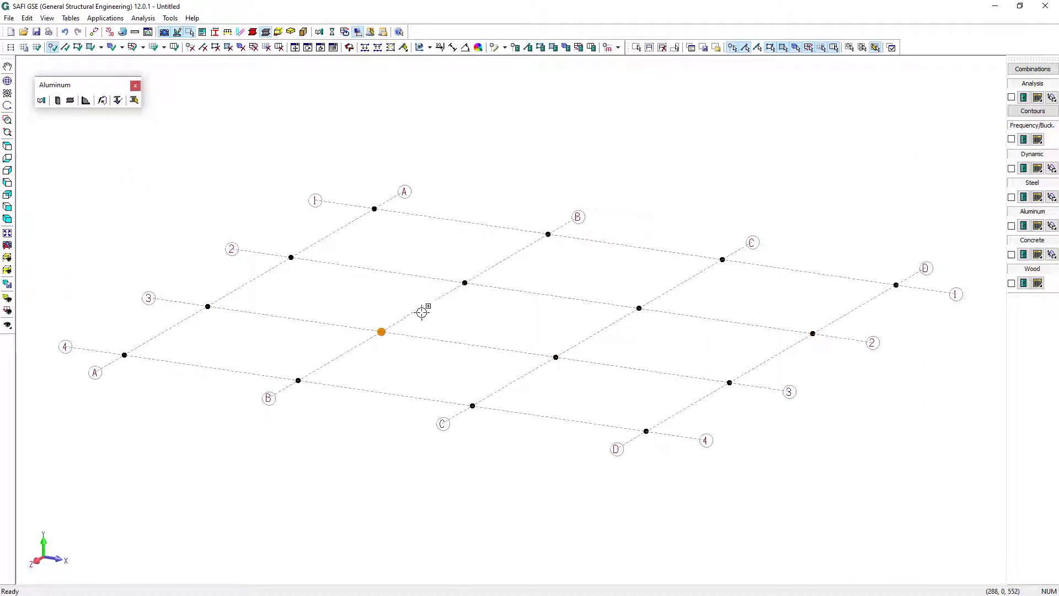
key("Escape")
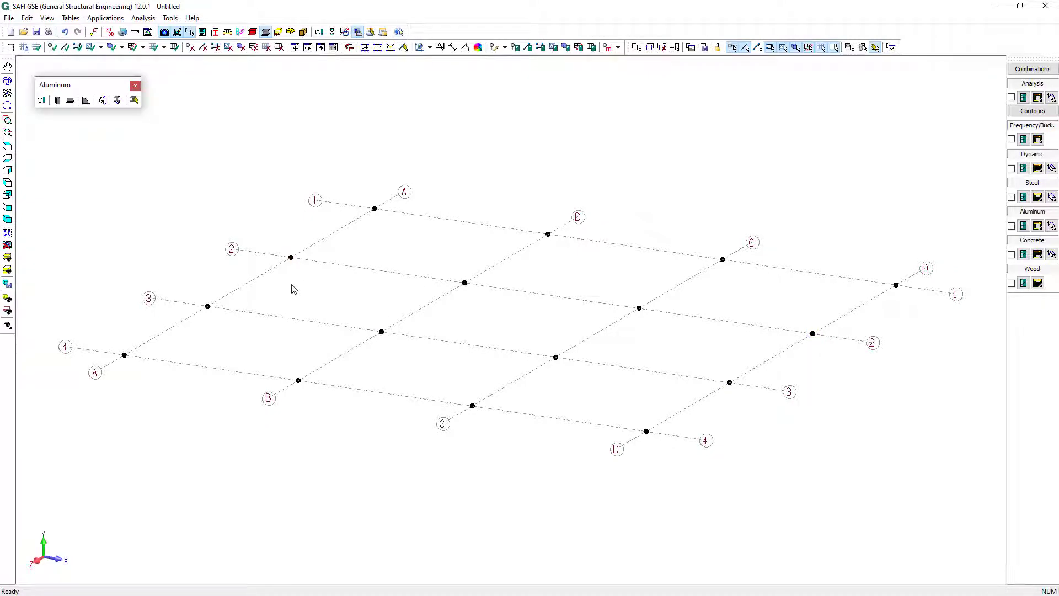
Extrude all the base joints into columns with a Δy displacement of 144 in and 2 copies
left_click_drag(62, 146, 954, 507)
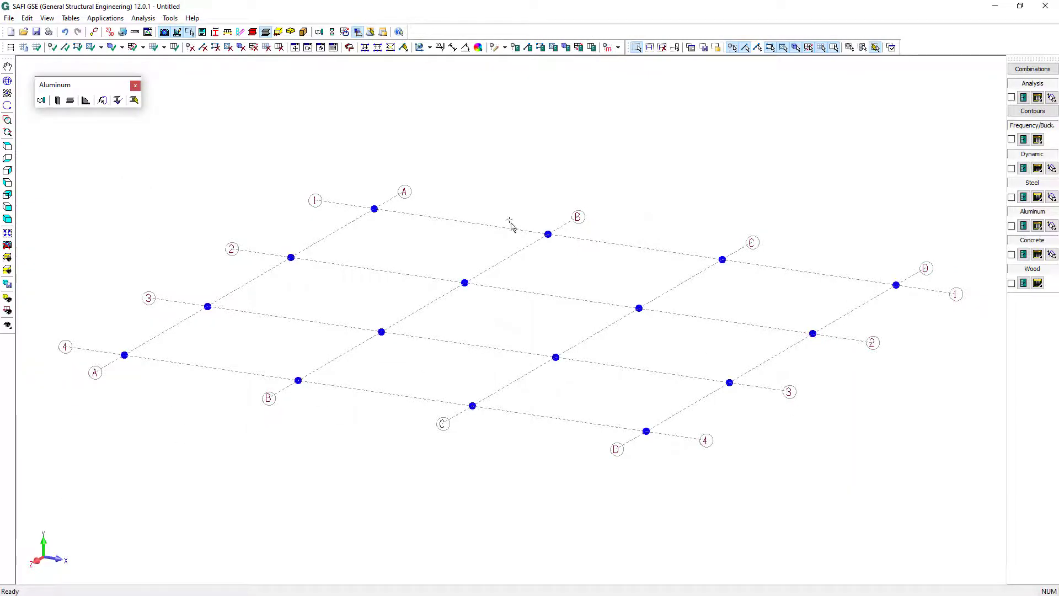
left_click(295, 48)
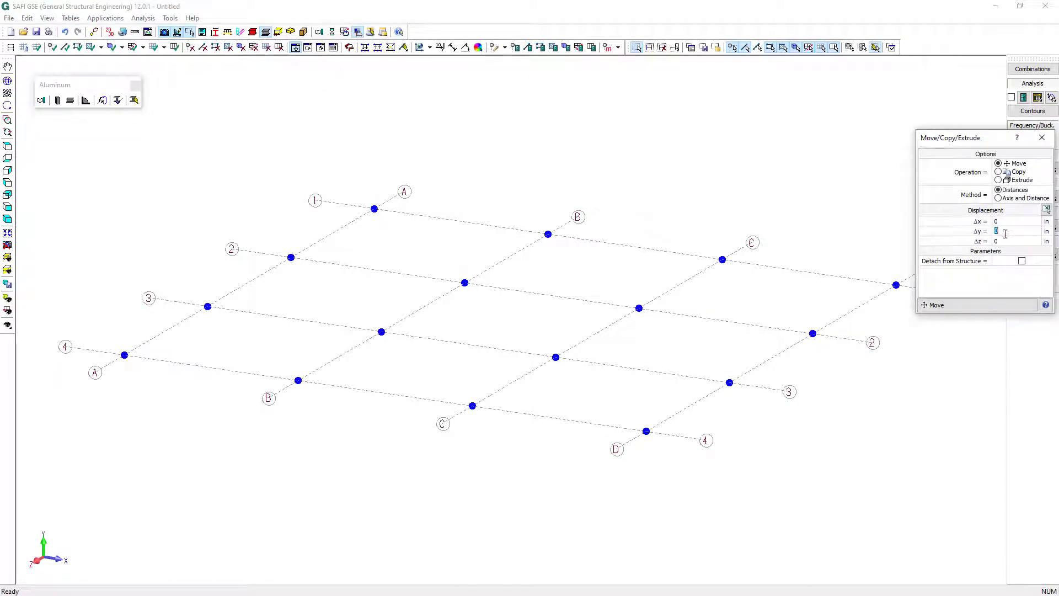
type("144")
left_click(1010, 182)
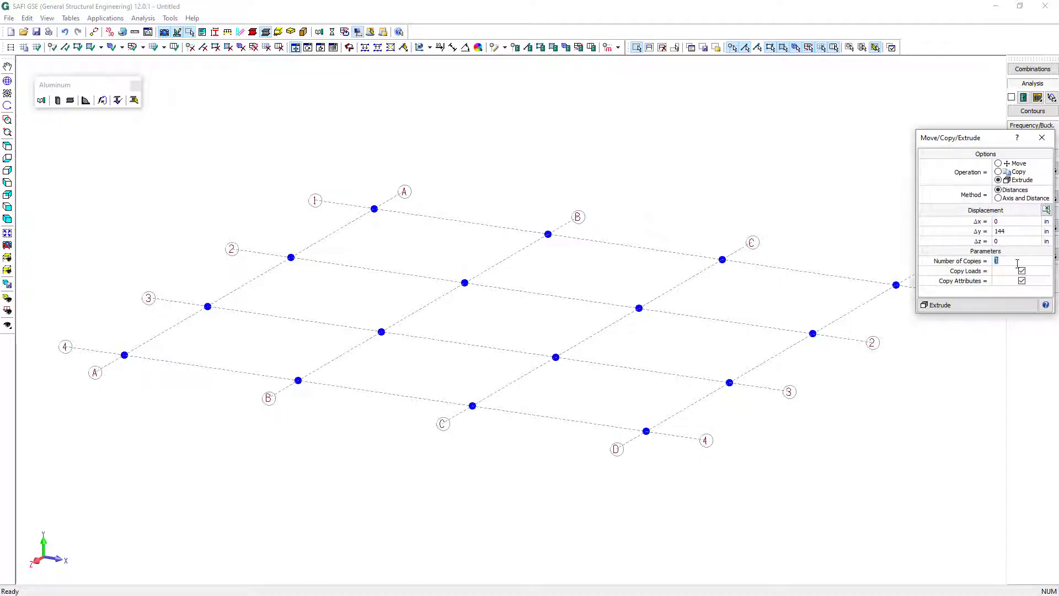
left_click(985, 307)
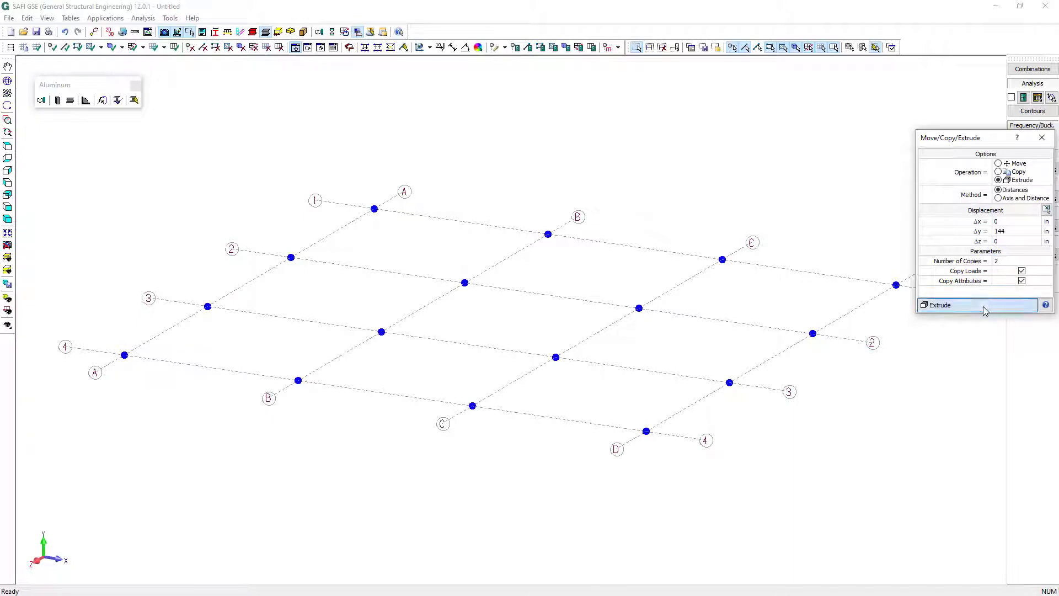
left_click(1046, 141)
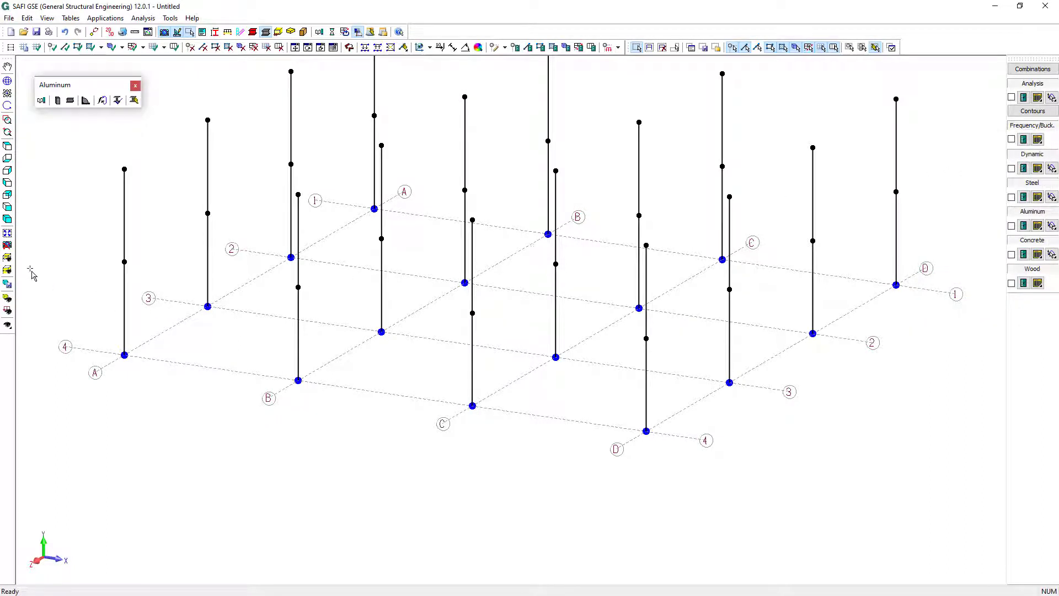
Display only the plane of storey L1 at 144 in
left_click(11, 259)
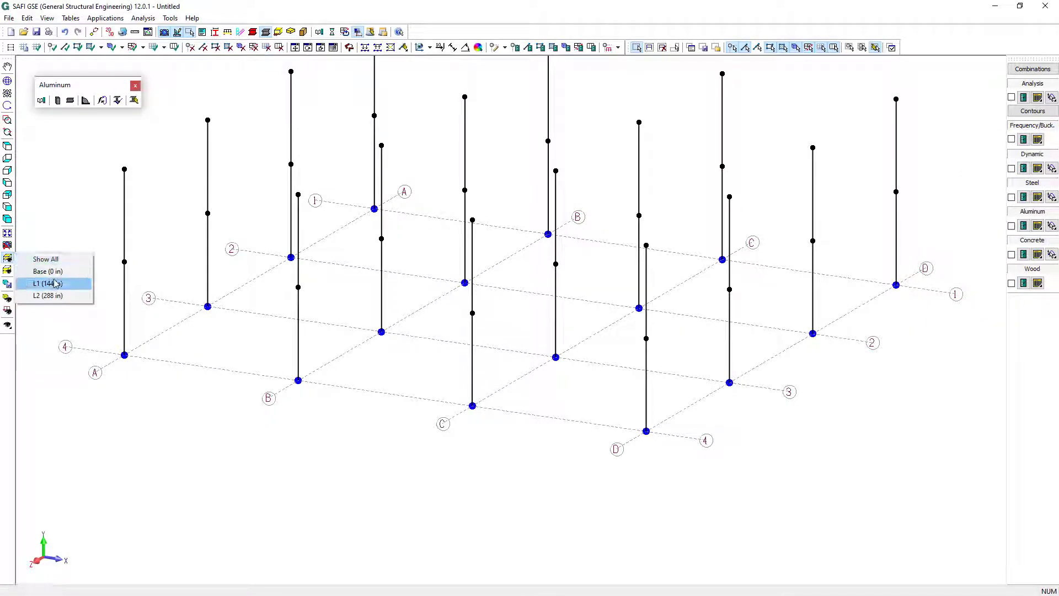
left_click(56, 284)
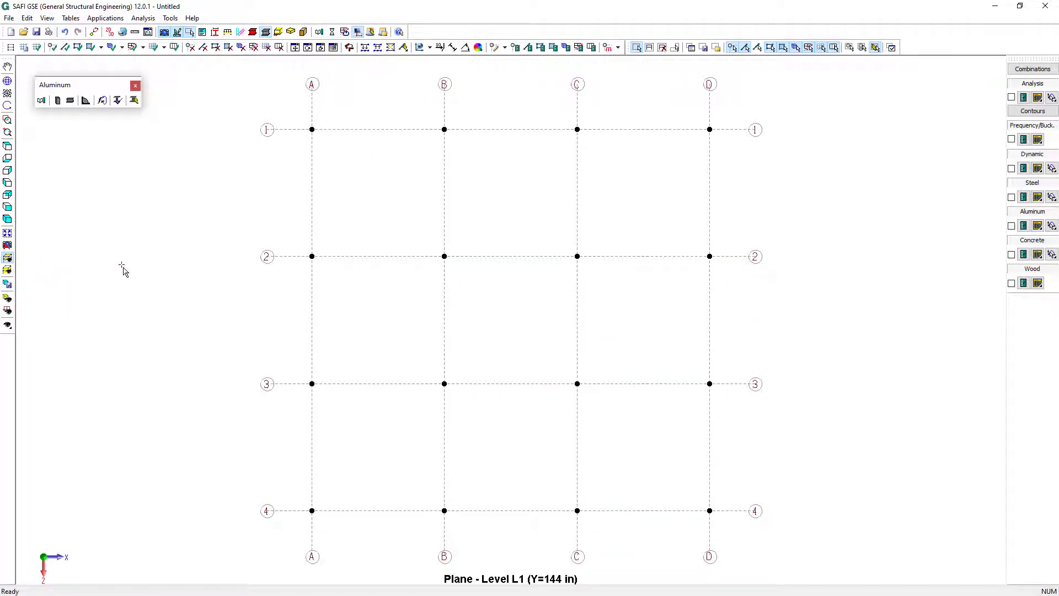
Add members between all level L1 joints, and delete those along grid line 2 and on lines B and C between lines 3 and 4
left_click(65, 47)
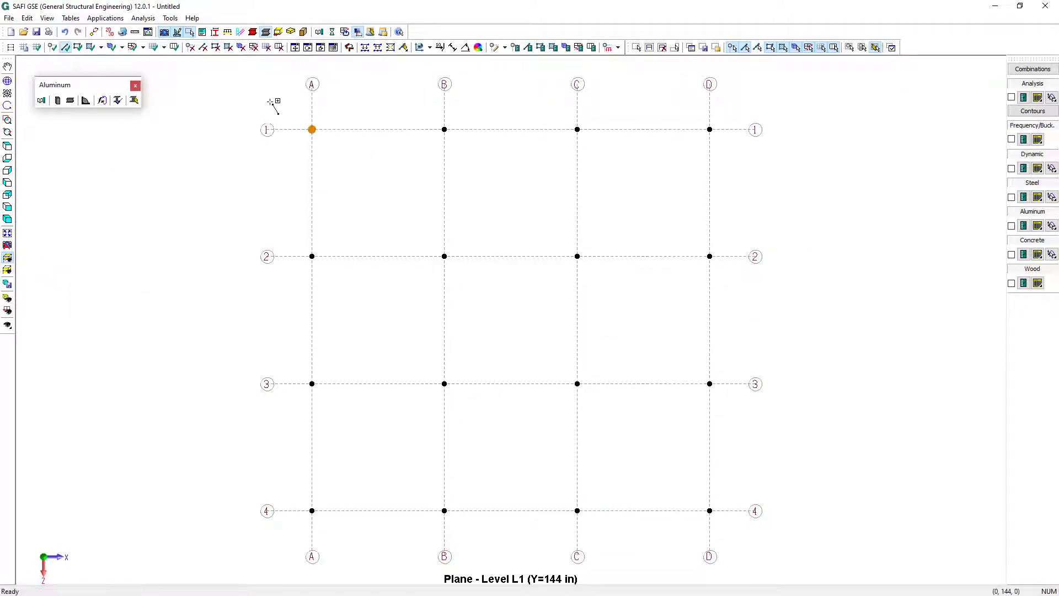
mouse_move(271, 102)
left_mouse_down()
mouse_move(674, 438)
mouse_move(827, 535)
left_mouse_up()
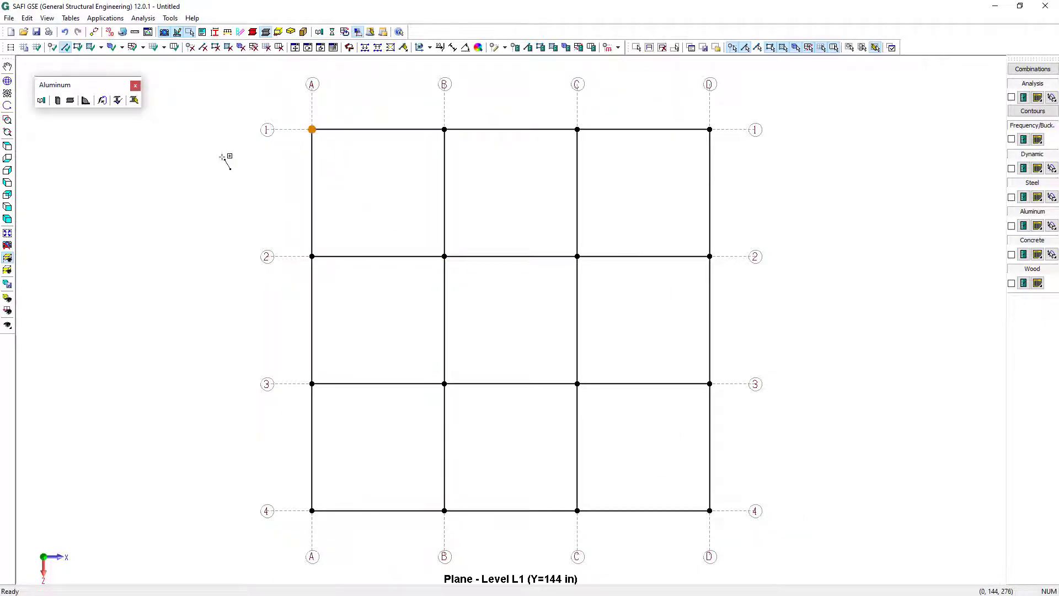
left_click(203, 47)
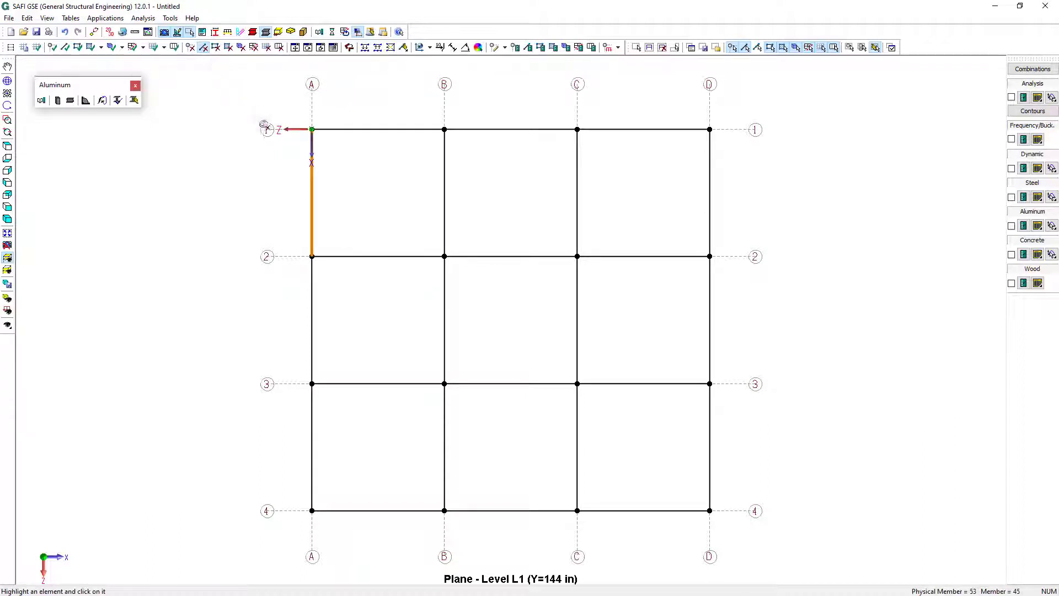
left_click(382, 250)
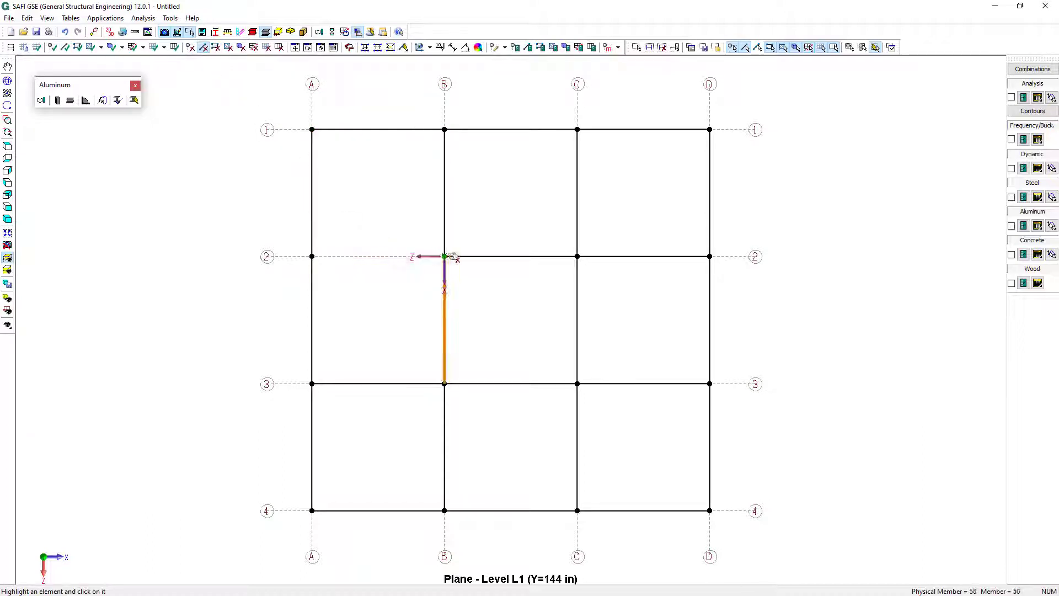
left_click(498, 257)
left_click(697, 257)
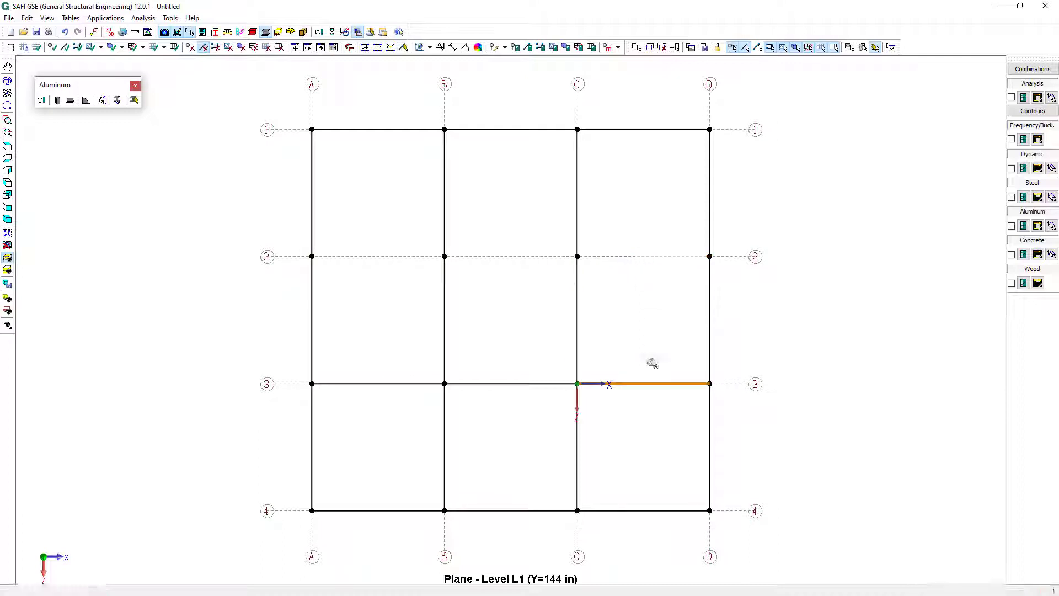
left_click(594, 443)
left_click(467, 443)
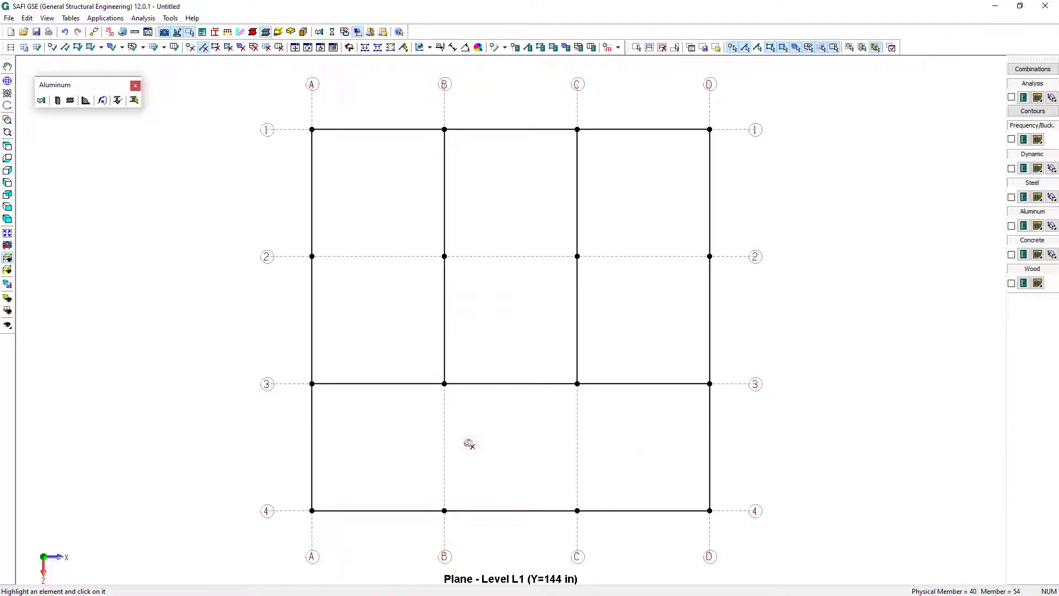
Display only the plane of storey L2 at 288 in and add members between all its joints
left_click(6, 259)
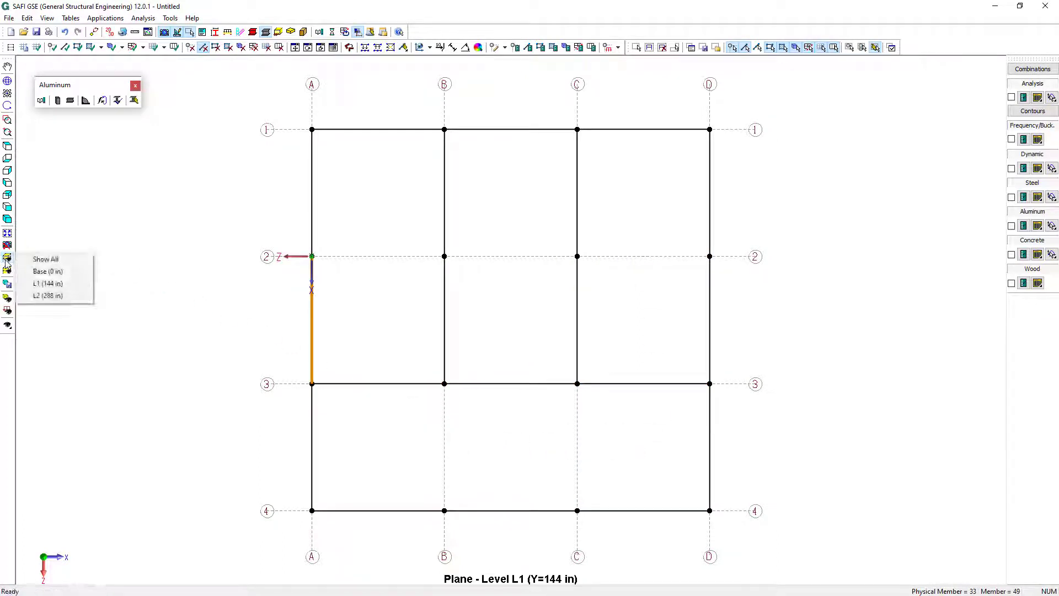
left_click(48, 296)
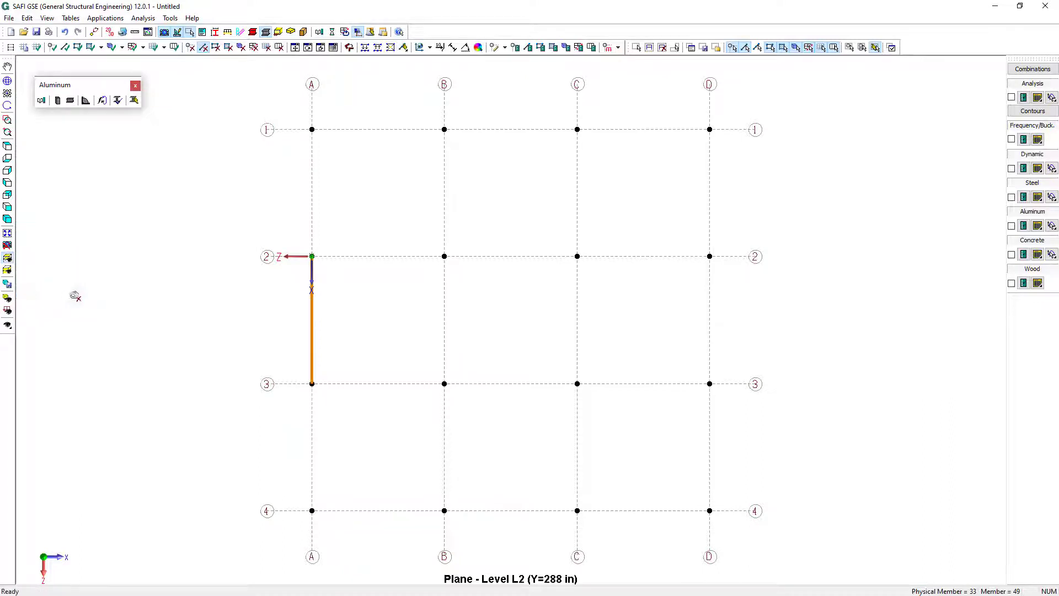
left_click(66, 48)
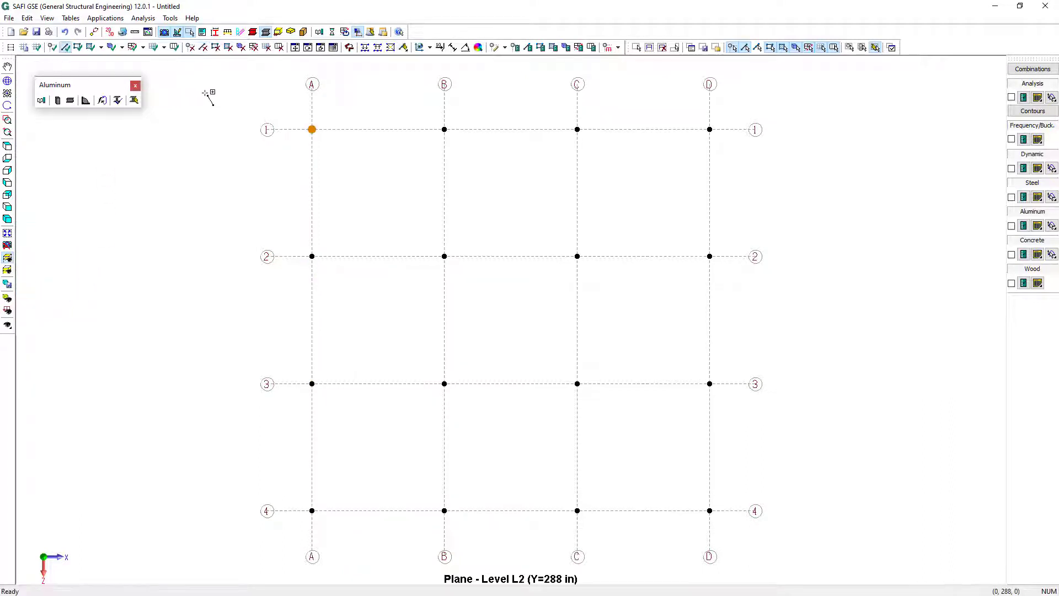
mouse_move(230, 93)
left_mouse_down()
mouse_move(520, 296)
mouse_move(822, 535)
left_mouse_up()
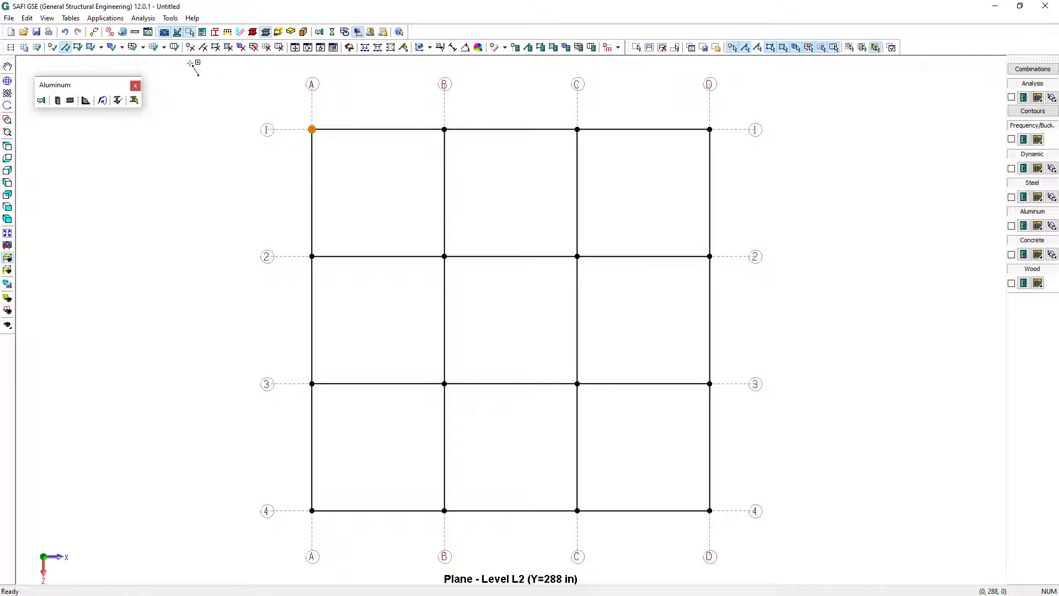
Delete all the level L2 members along the interior grid lines B and C, and show the complete structure again
left_click(203, 47)
left_click(466, 205)
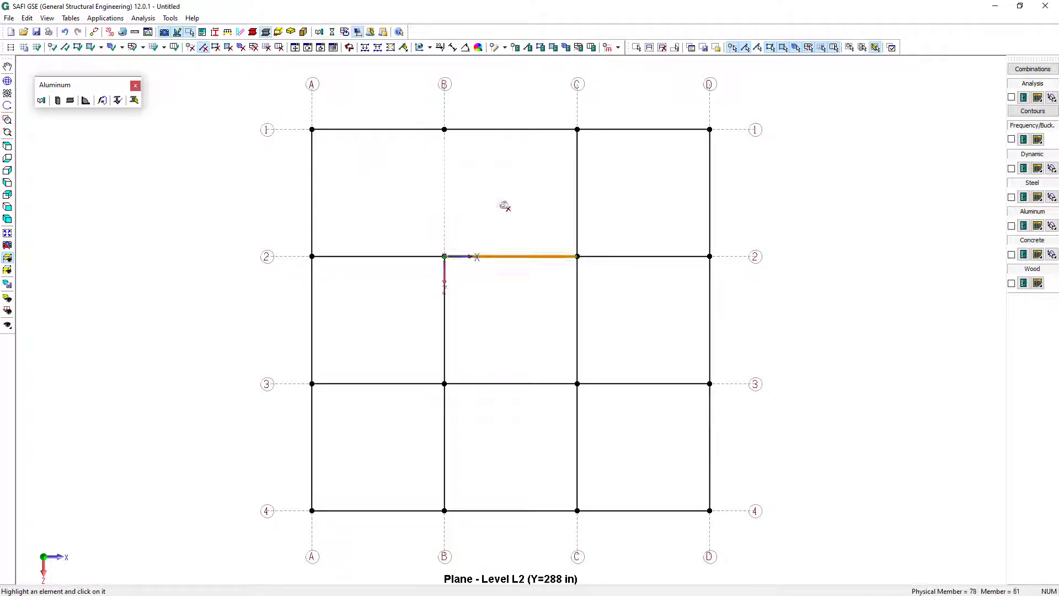
left_click(577, 203)
left_click(454, 303)
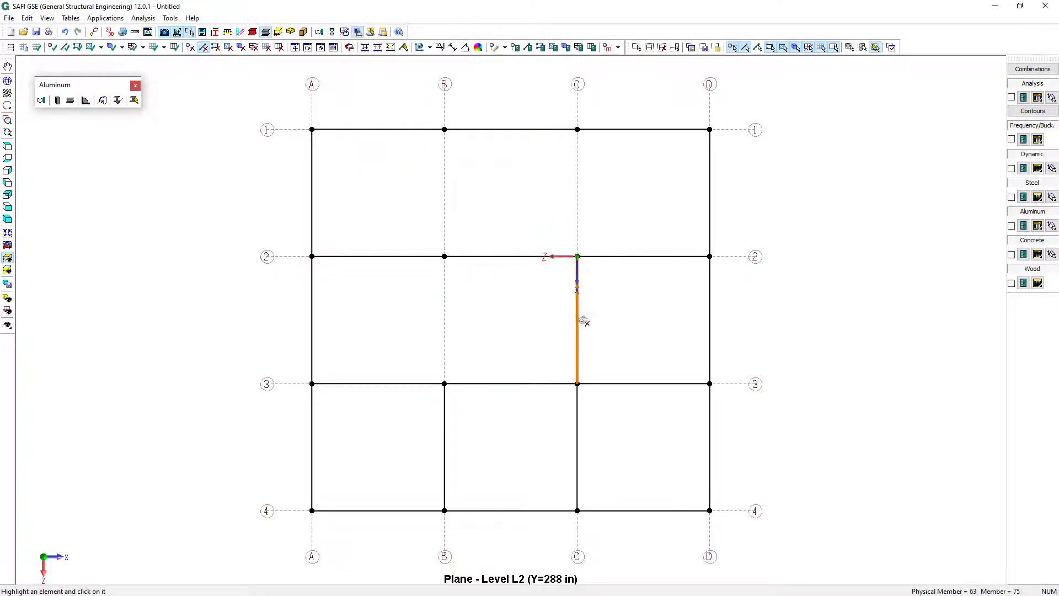
left_click(583, 321)
left_click(458, 436)
left_click(607, 448)
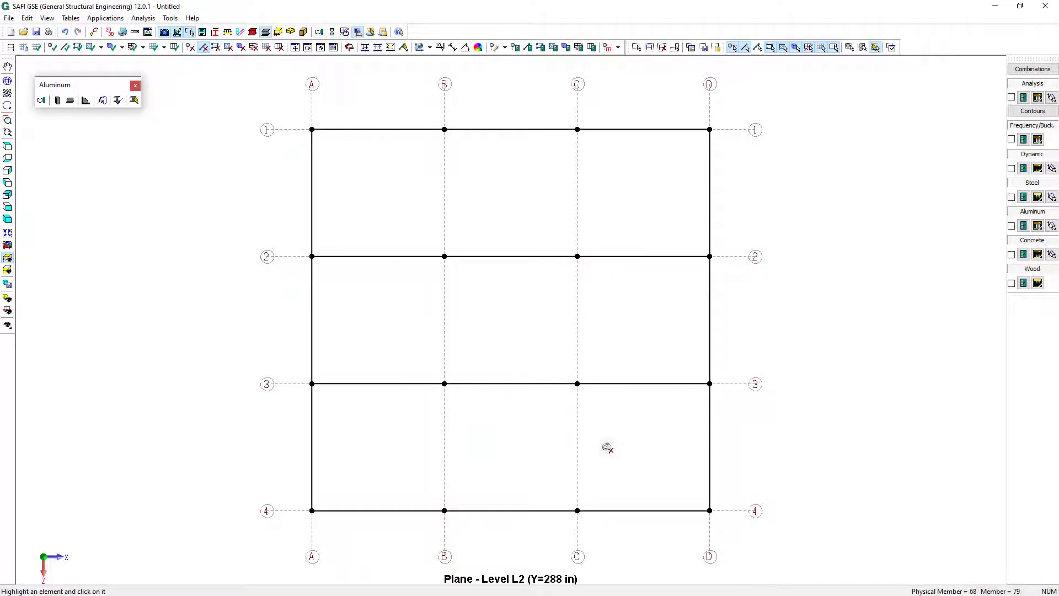
key("Escape")
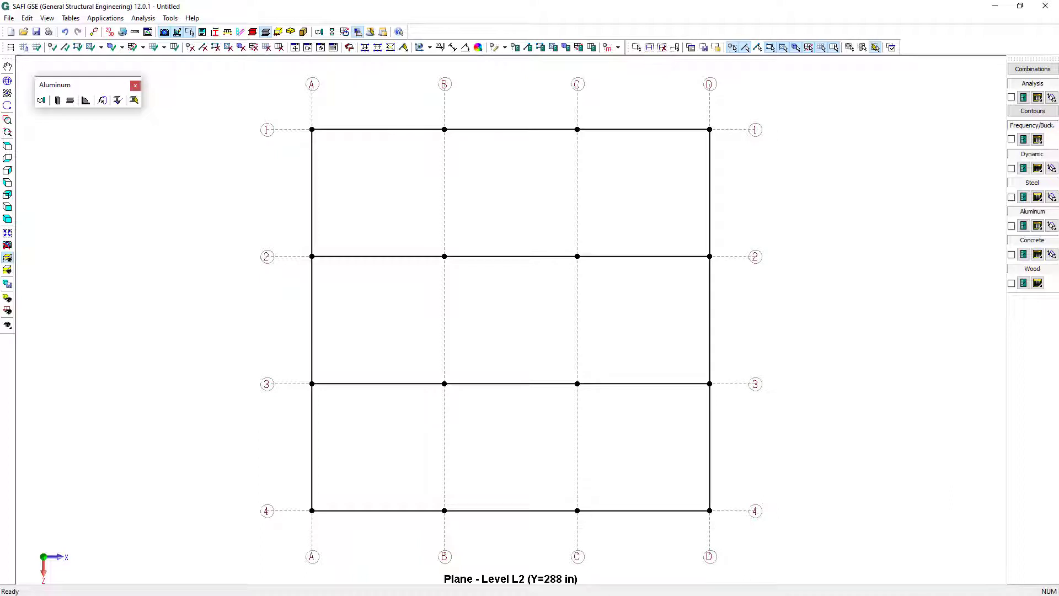
left_click(8, 258)
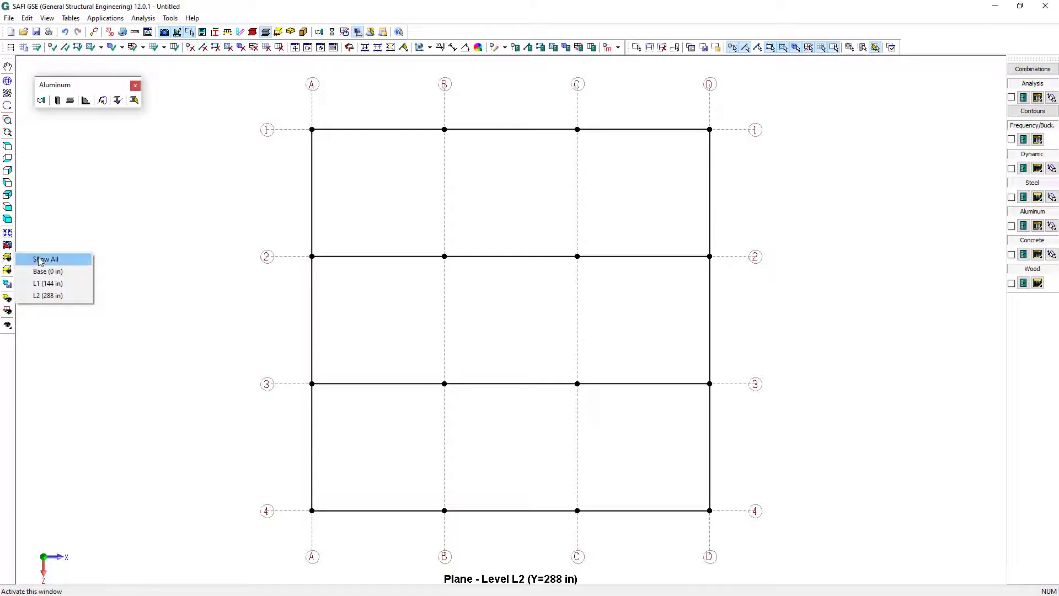
left_click(40, 259)
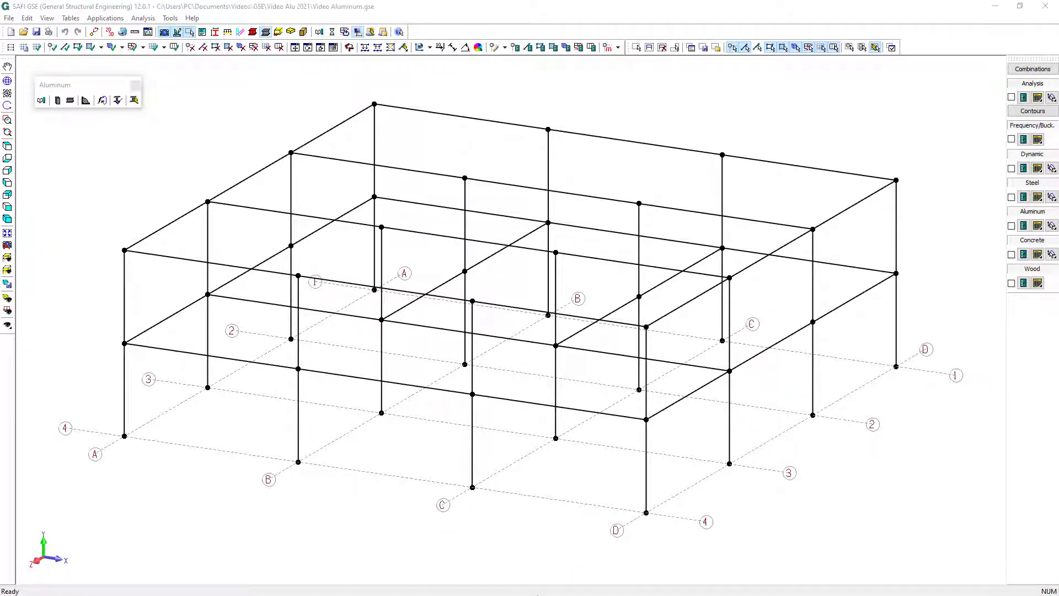
Start defining non-standard sections and add the Aluminum - AA extrusion material AA-6061-T6 to the project materials
left_click(71, 18)
mouse_move(110, 240)
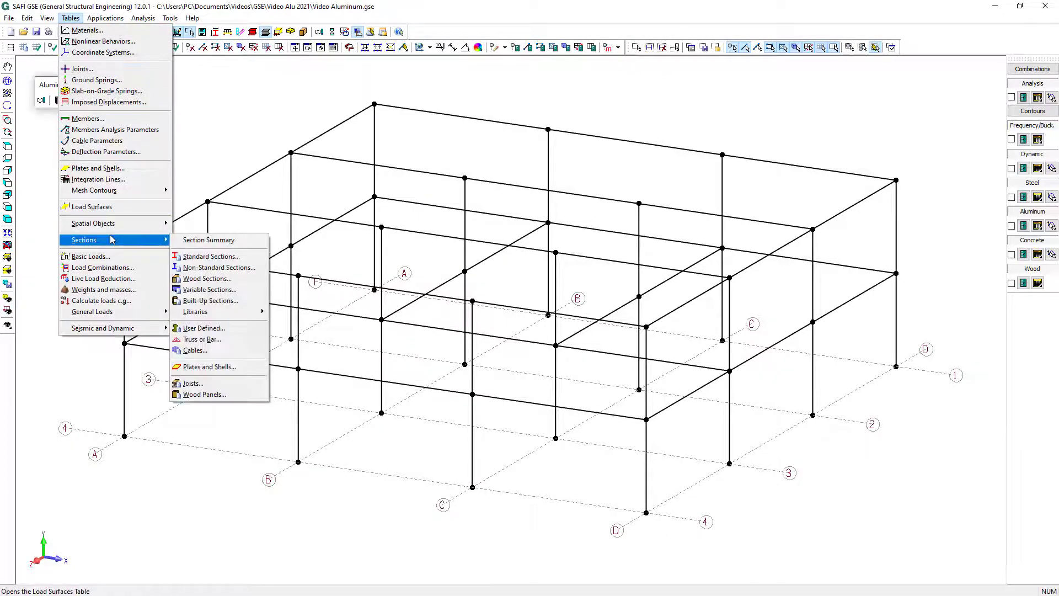
left_click(229, 269)
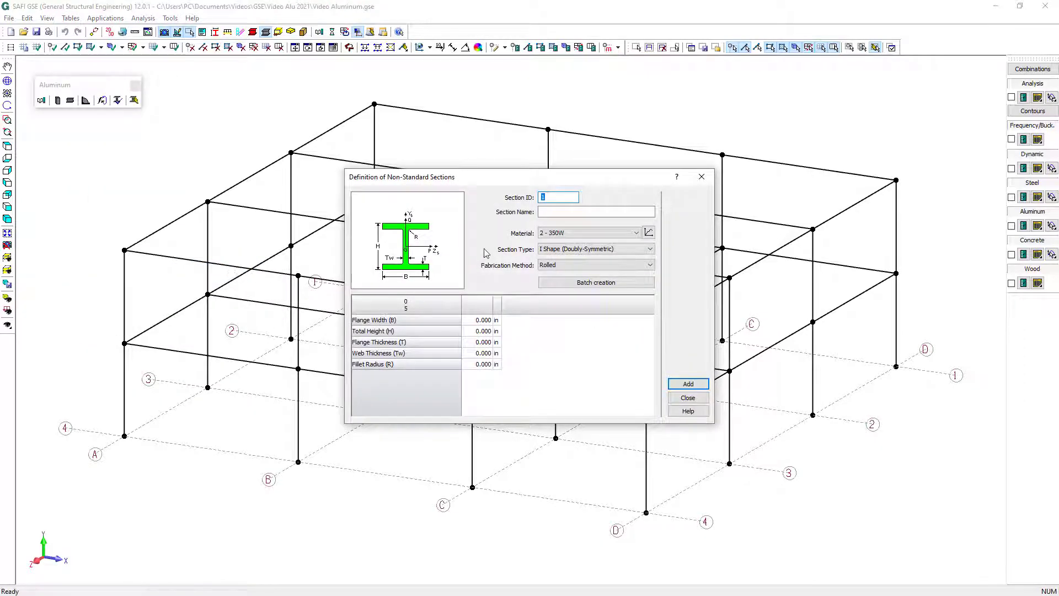
left_click(649, 233)
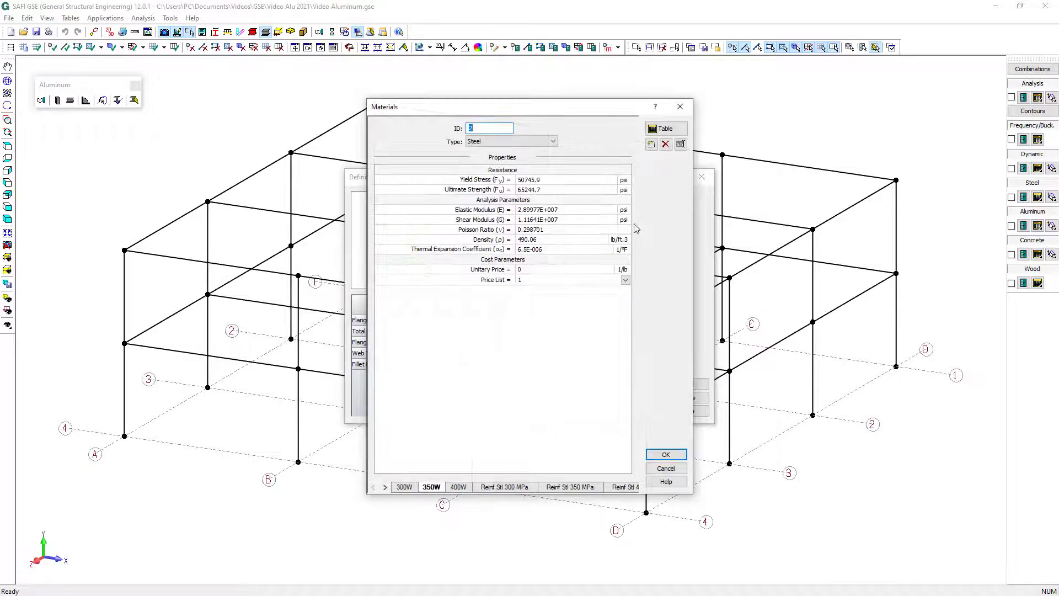
left_click(652, 144)
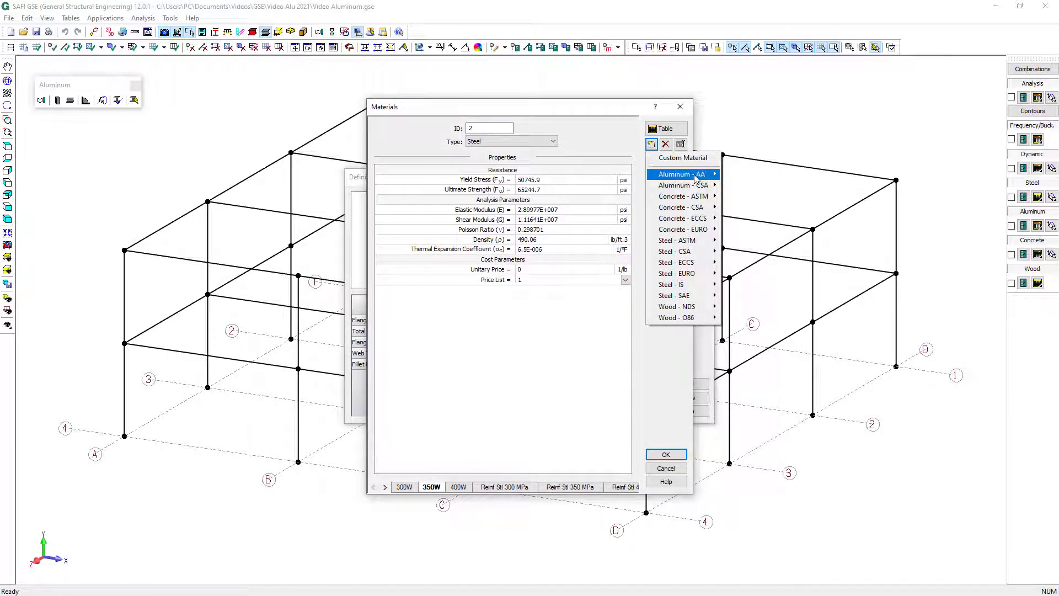
mouse_move(697, 175)
mouse_move(759, 198)
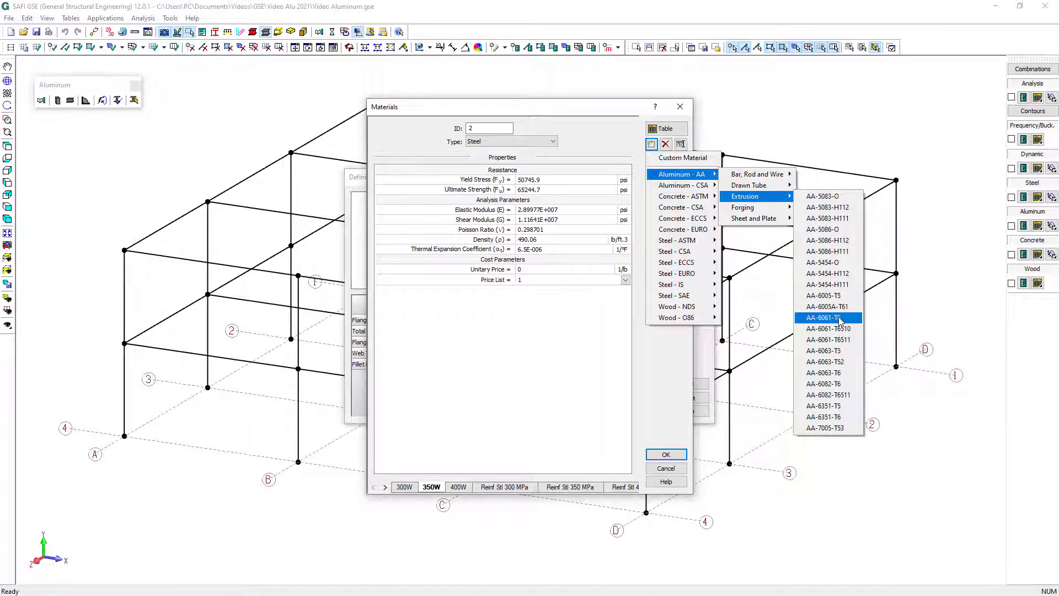
left_click(835, 317)
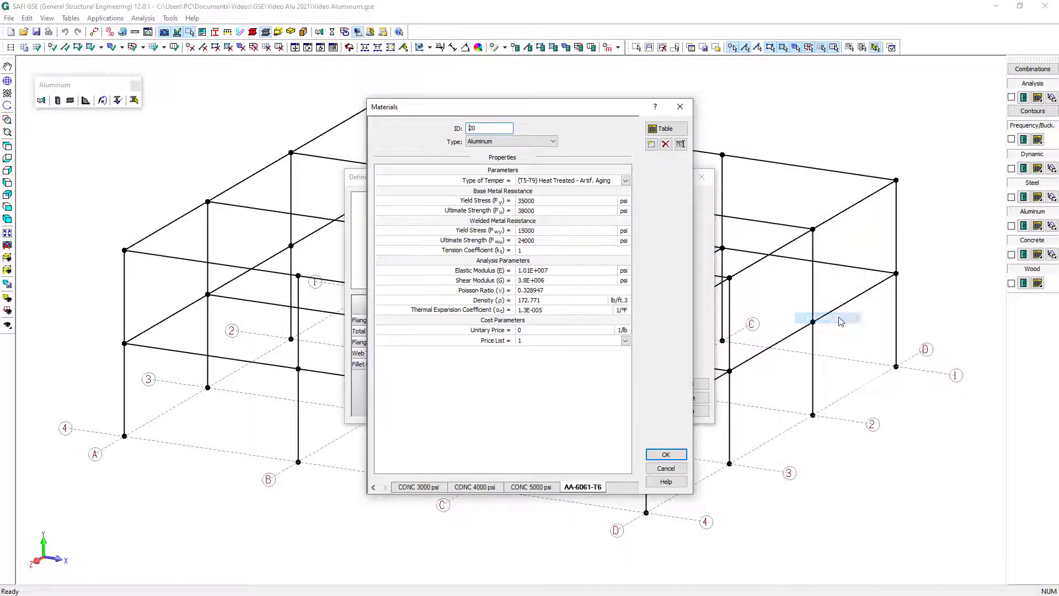
left_click(665, 454)
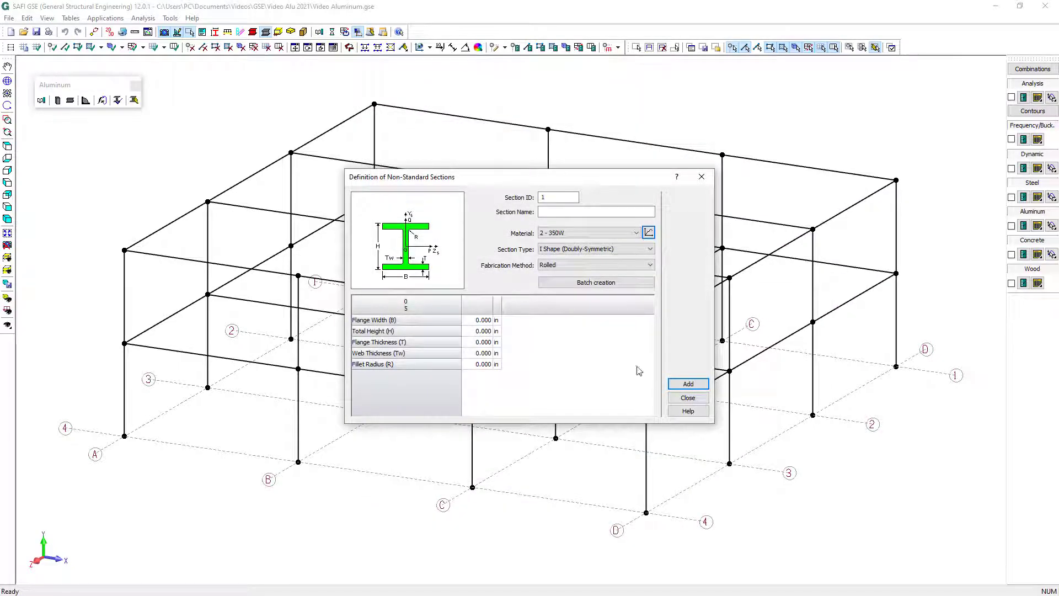
Name the I section I21x8x0.6x0.4, with flange width 8 in, total height 21 in, flange thickness 0.6 in, web thickness 0.4 in and fillet radius 0.646 in
left_click(552, 212)
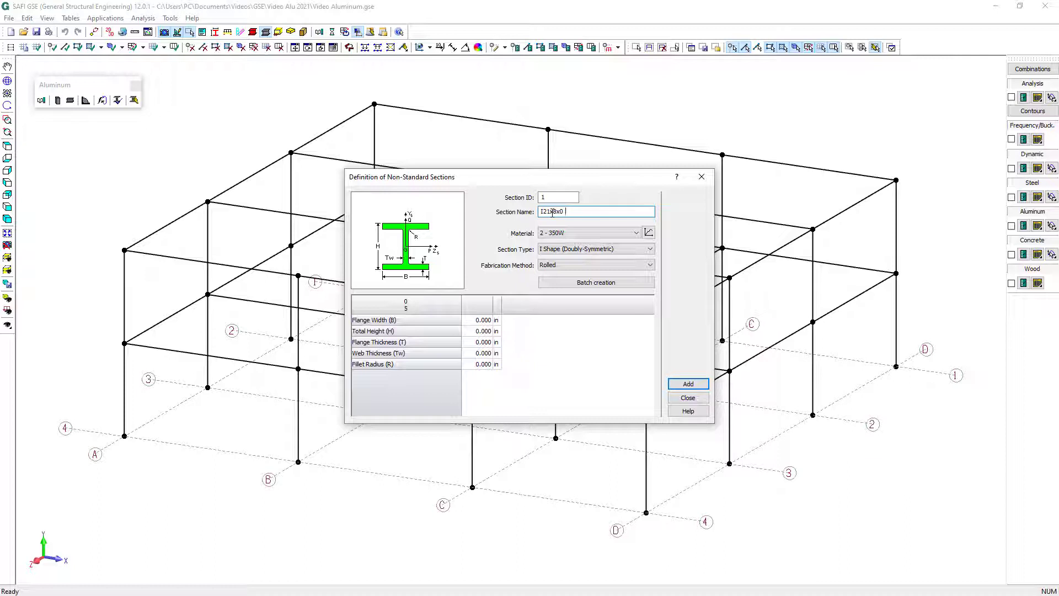
type(".6x0.4")
left_click(484, 321)
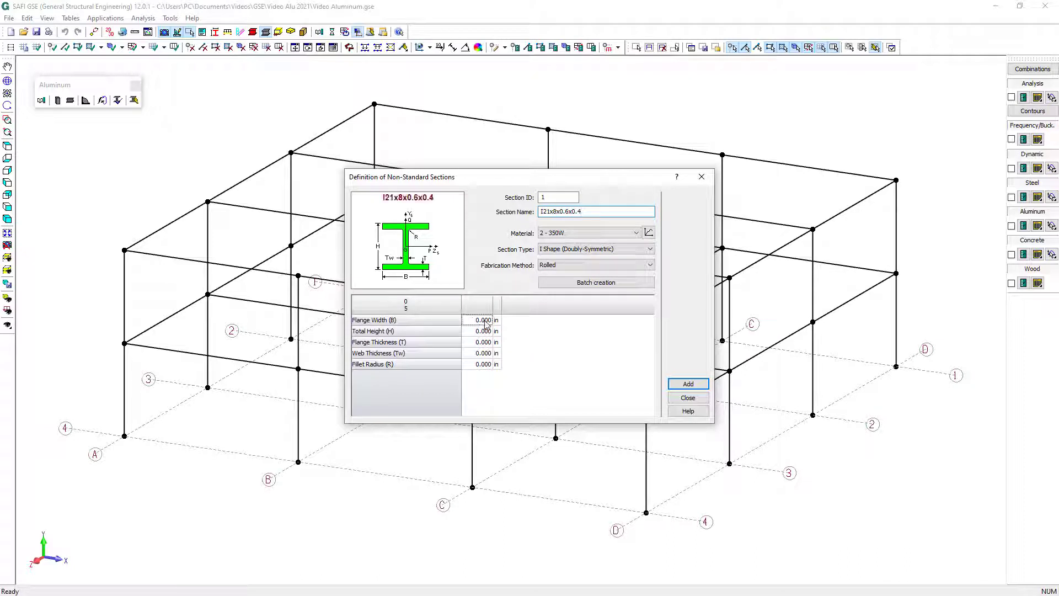
type("8")
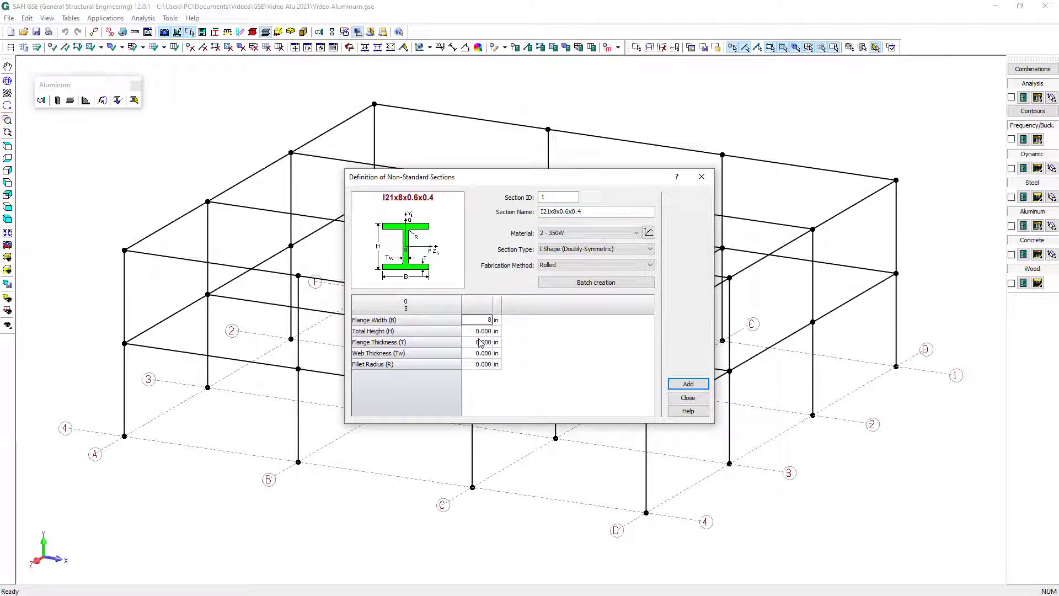
left_click(477, 334)
type("21")
left_click(487, 343)
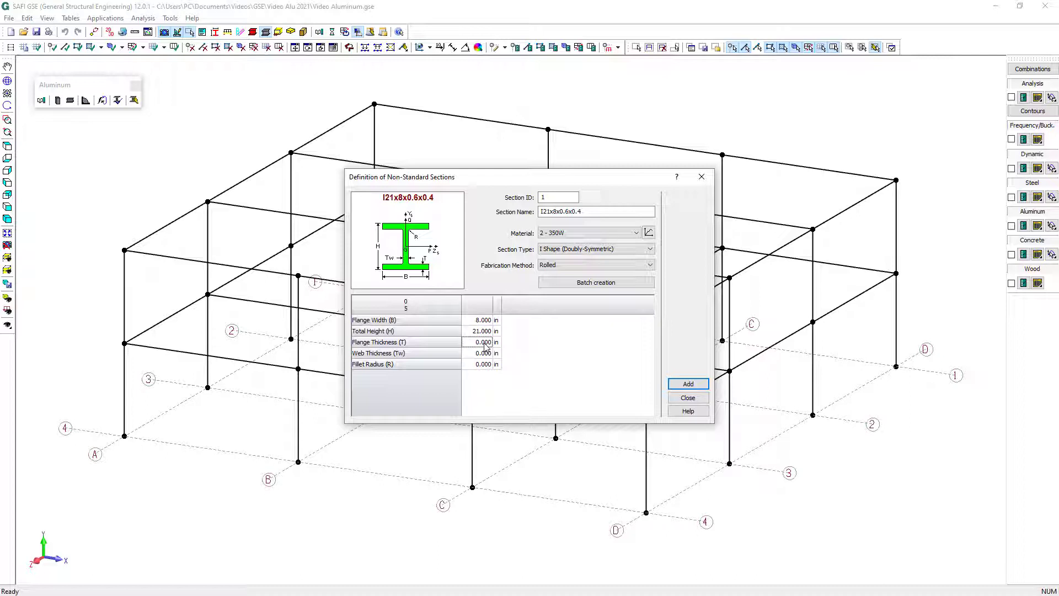
type("0")
left_click(478, 354)
type("0")
left_click(482, 365)
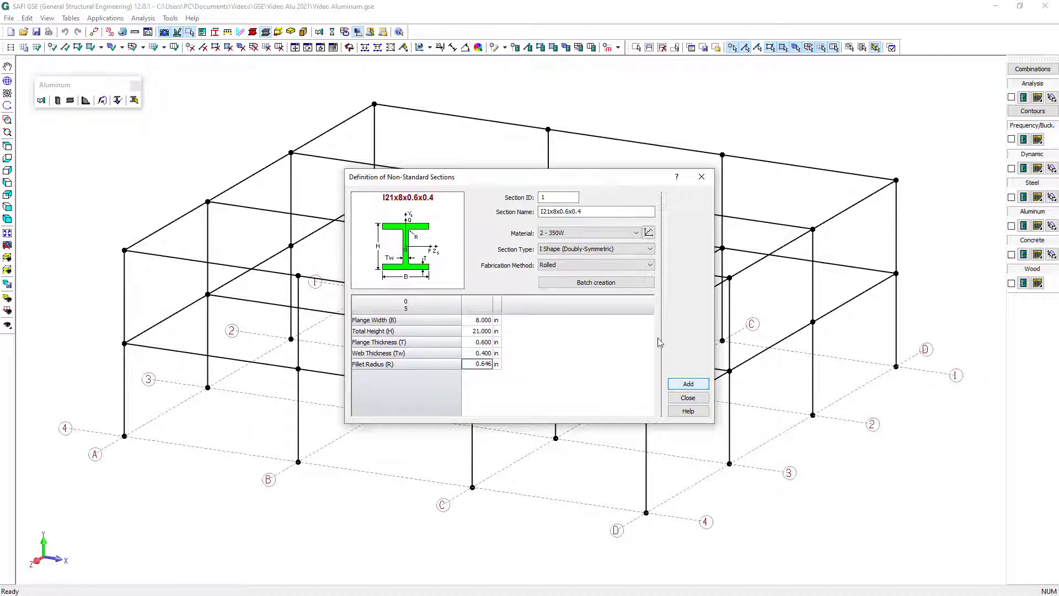
Assign material 20 - AA-6061-T6 to the I21x8x0.6x0.4 section and add the section to the project
left_click(602, 234)
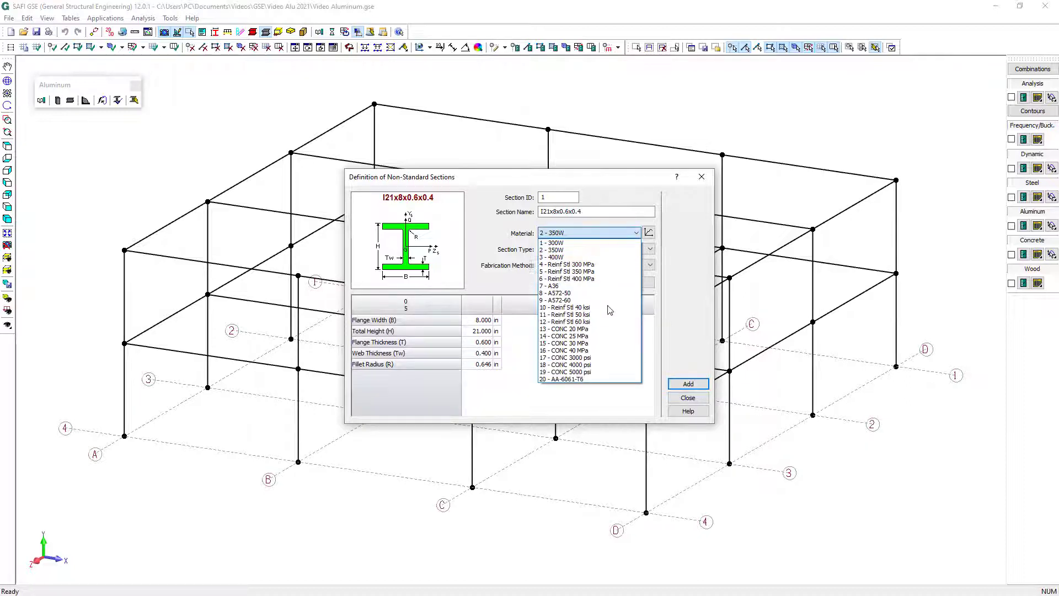
left_click(613, 379)
left_click(689, 384)
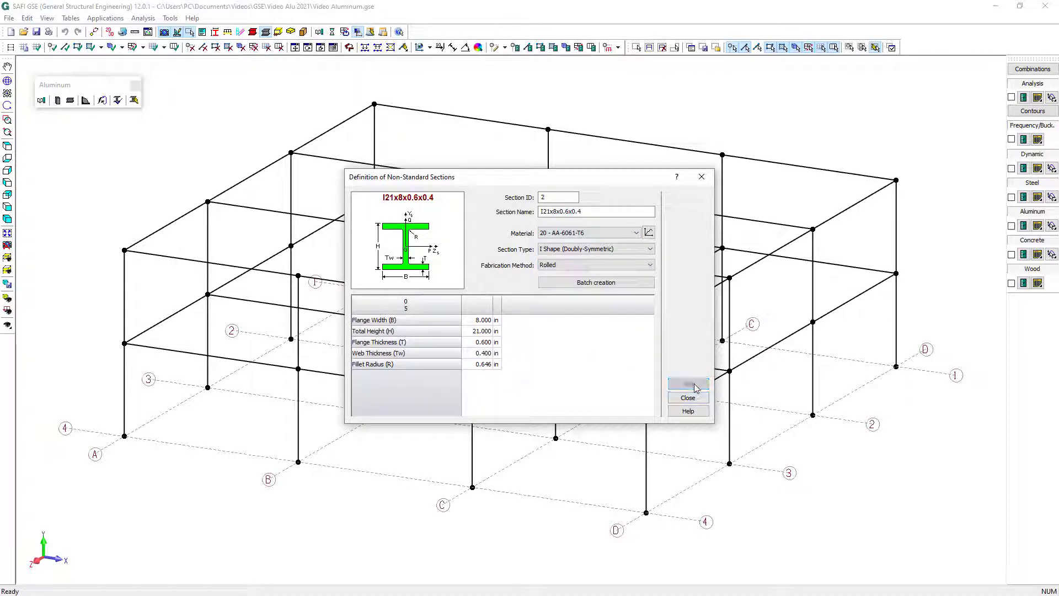
Set the type of the second section to Hollow Rectangular Section and name it HSS7x7x3/8
left_click(577, 249)
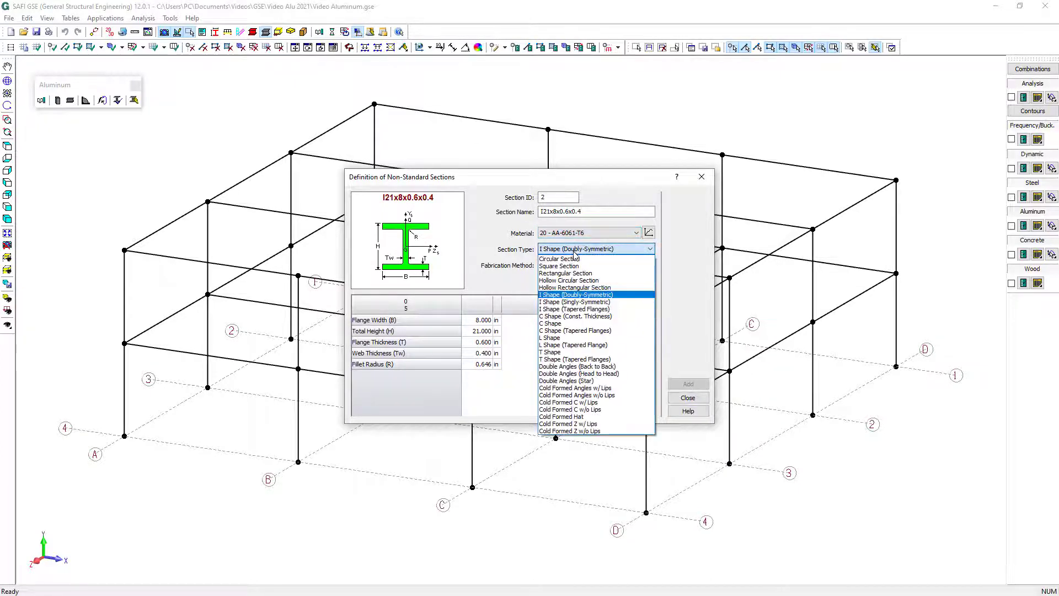
left_click(576, 287)
left_click_drag(586, 212, 509, 218)
type("HSS7")
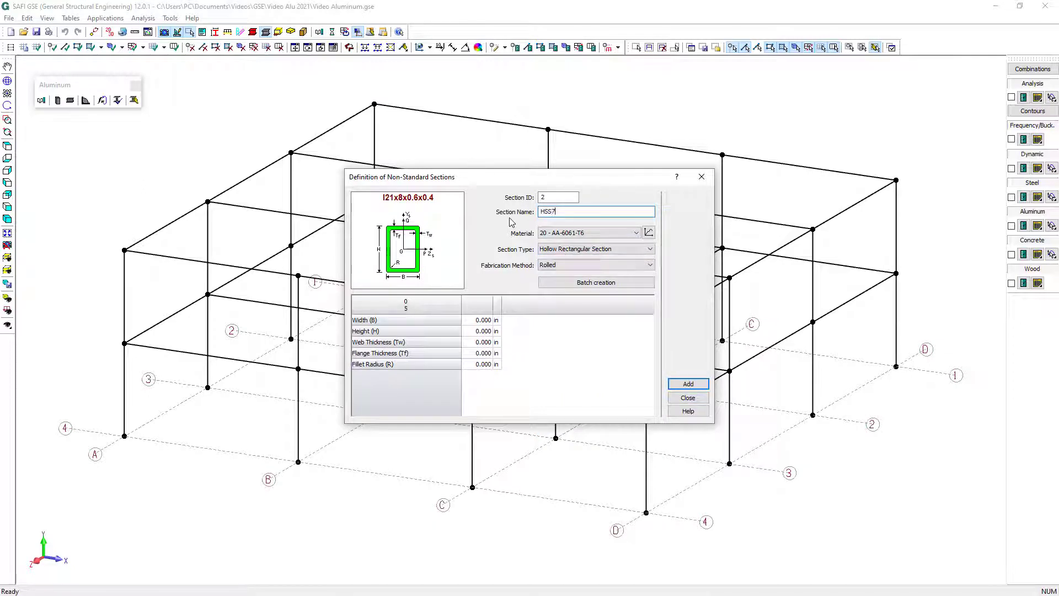
type("x7x3/8")
Set the hollow section's width and height to 7 in, enter its wall thicknesses and fillet radius, and add the section
left_click(474, 322)
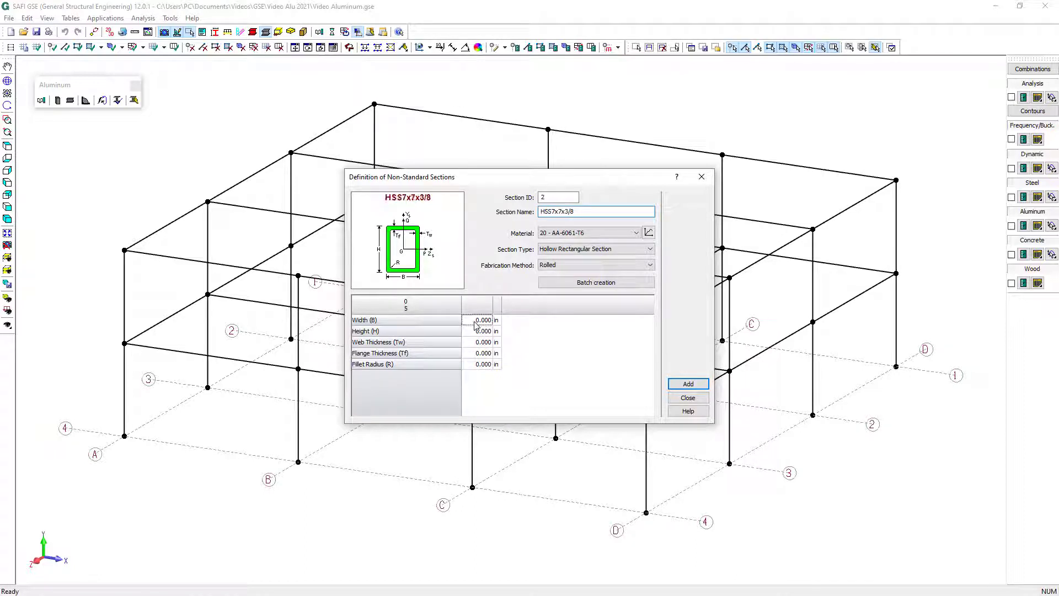
type("7")
key("Return")
type("7")
key("Return")
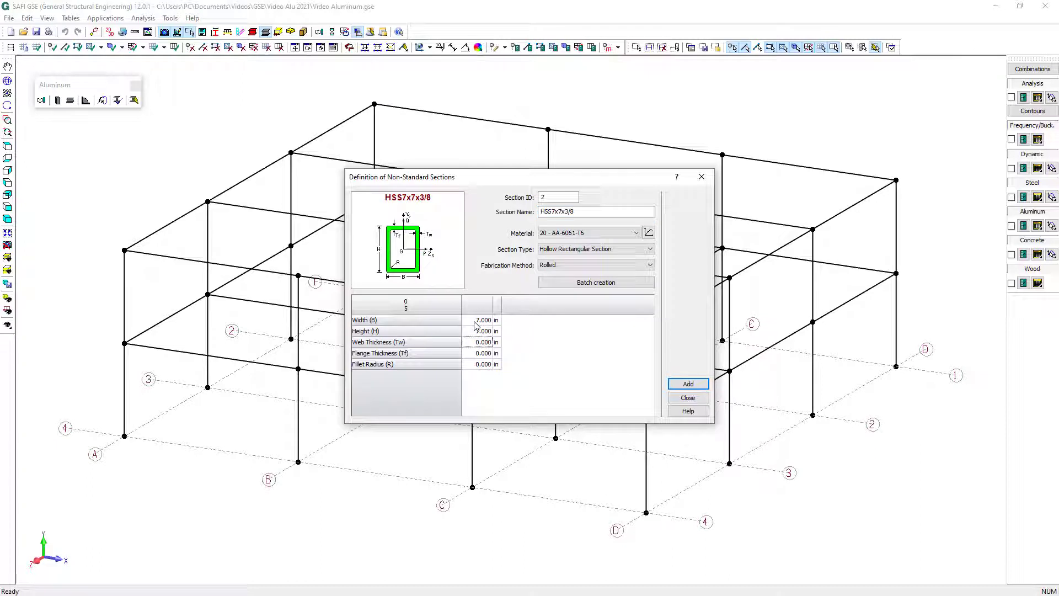
key("Return")
type("0.375")
key("Return")
type("0")
left_click(695, 385)
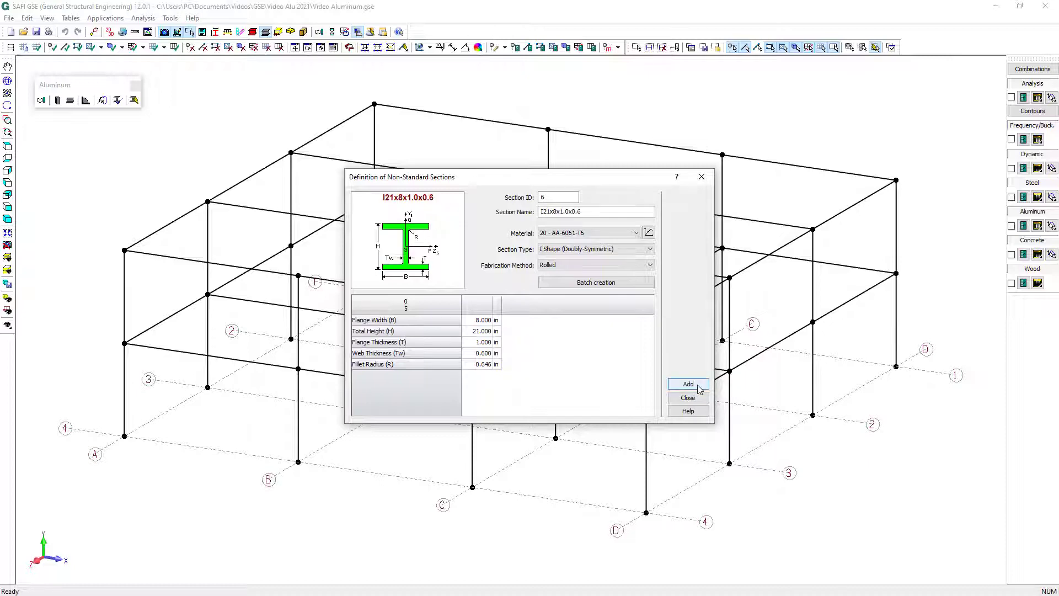
Add the I21x8x1.0x0.6 section in AA-6061-T6 to the project and accept the list of non-standard sections
left_click(699, 387)
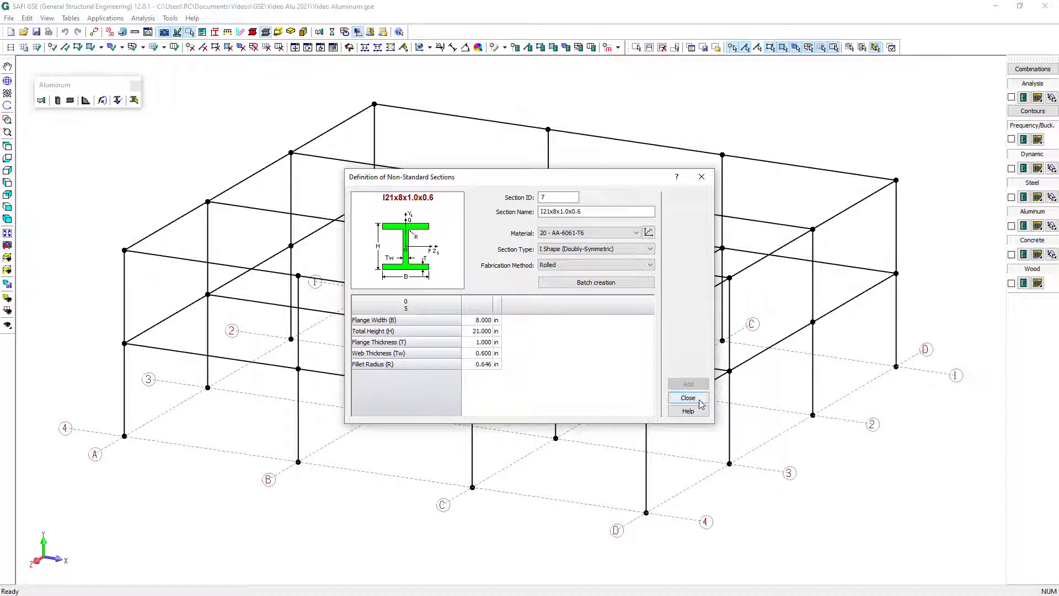
left_click(699, 400)
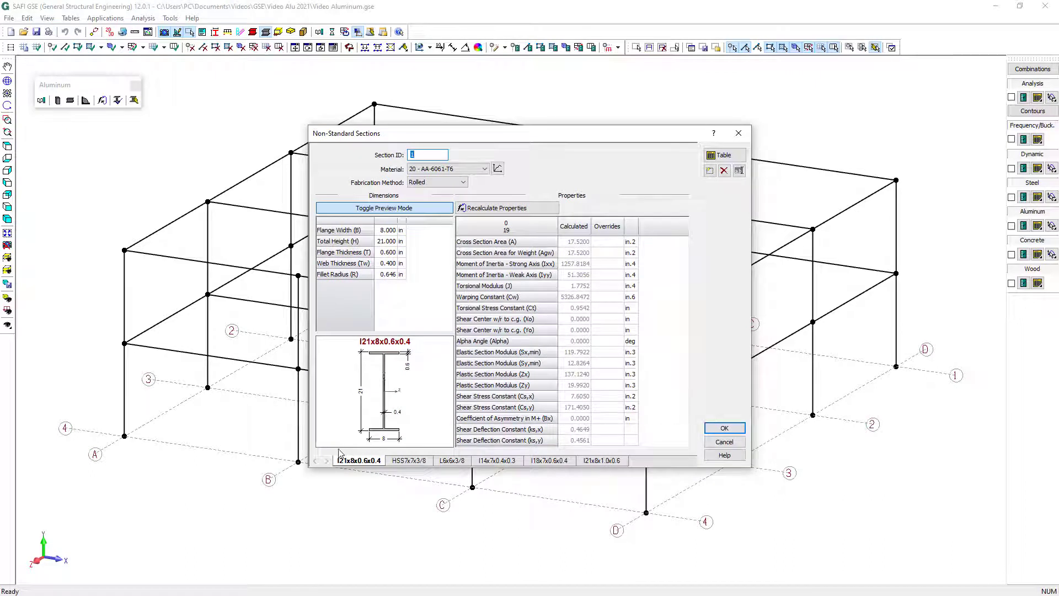
left_click(724, 428)
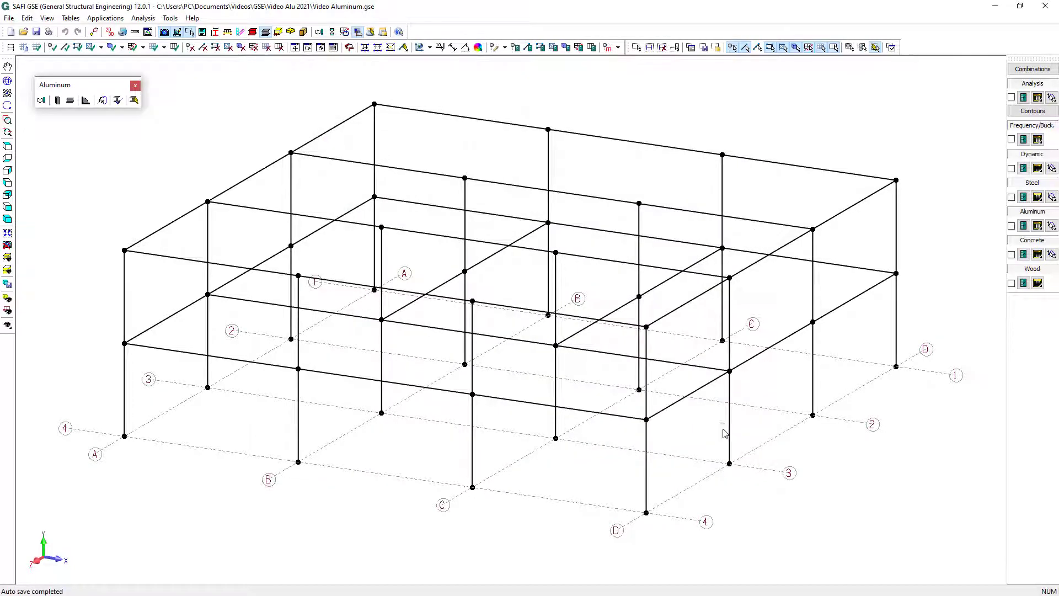
left_click(689, 595)
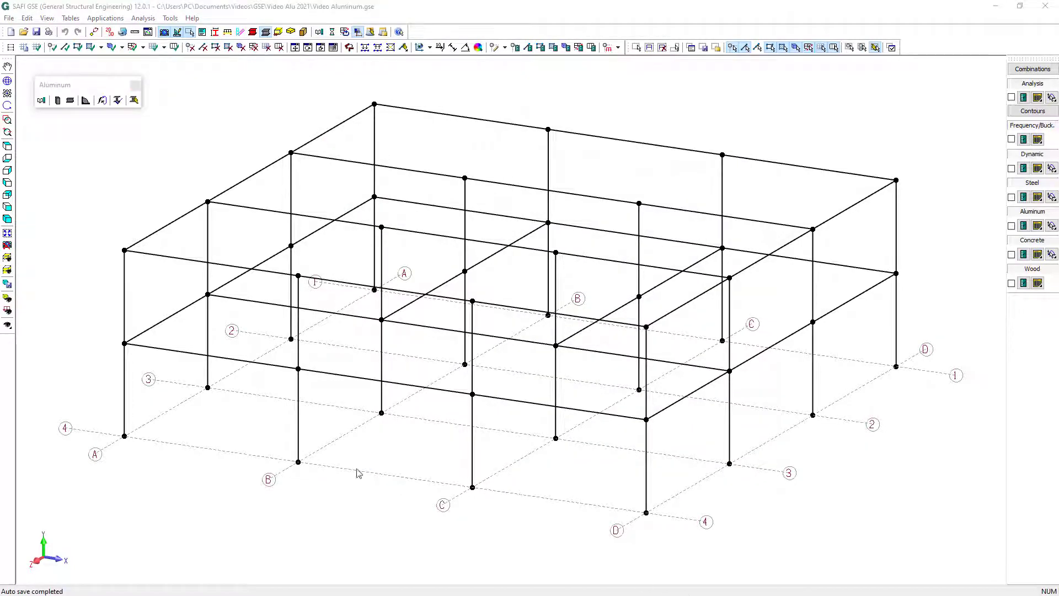
Show the plan of level L1 (144 in) and set all its beams to hinged at both ends
left_click(8, 258)
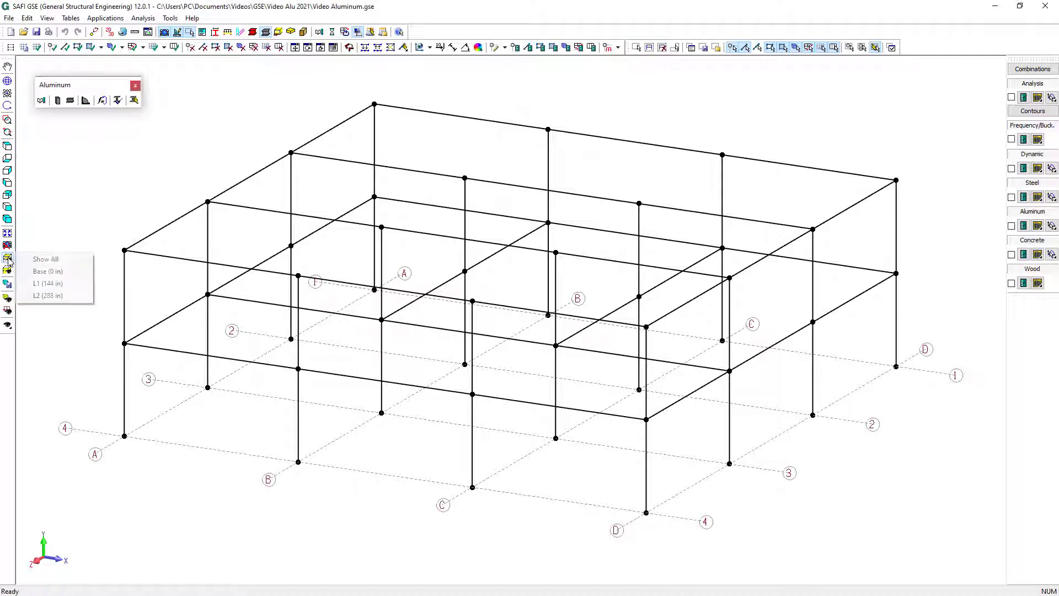
left_click(75, 285)
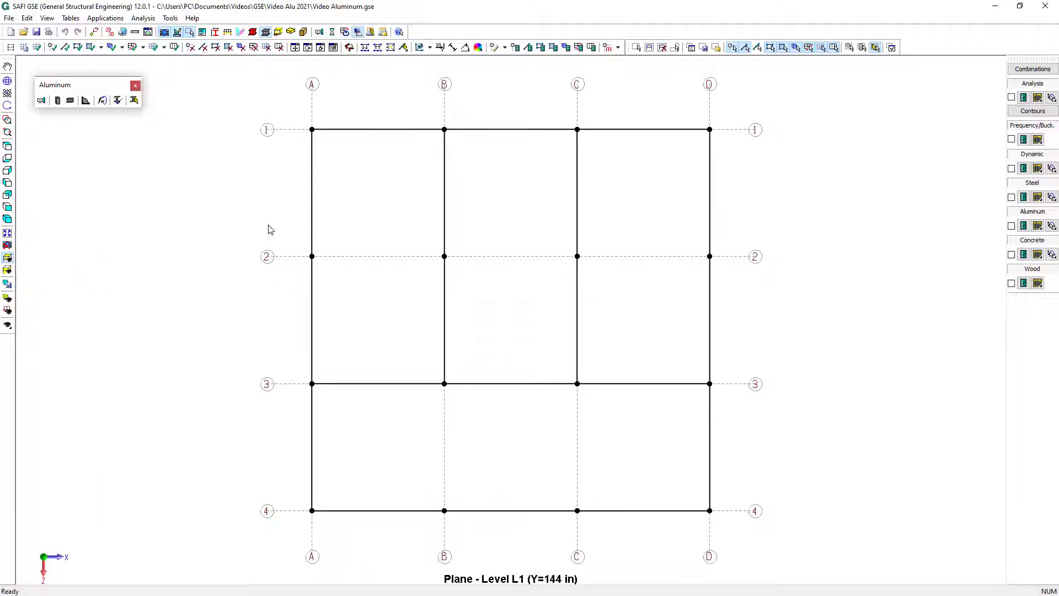
left_click_drag(252, 95, 745, 548)
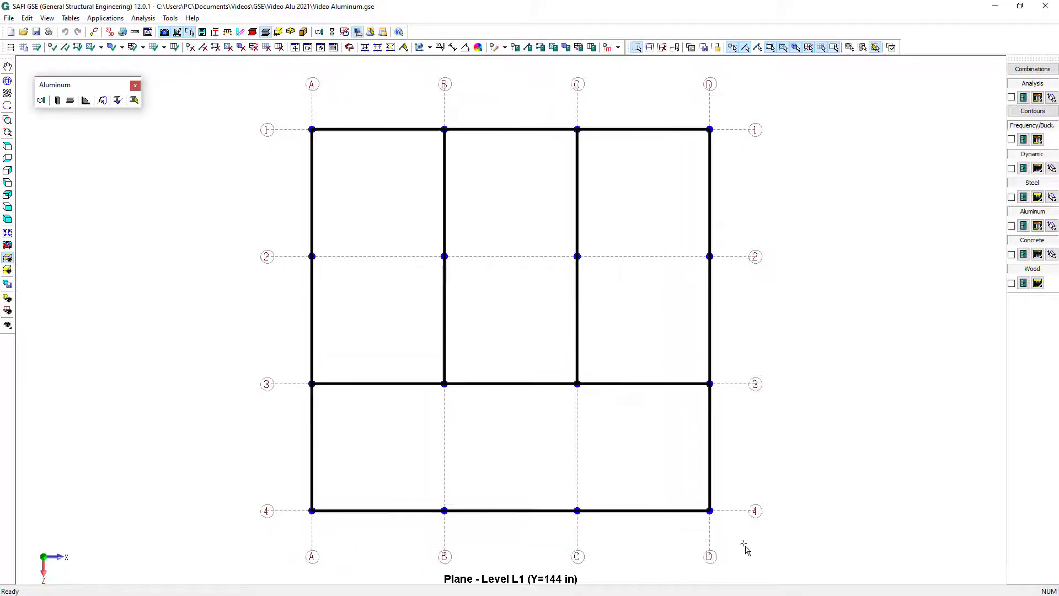
left_click(530, 49)
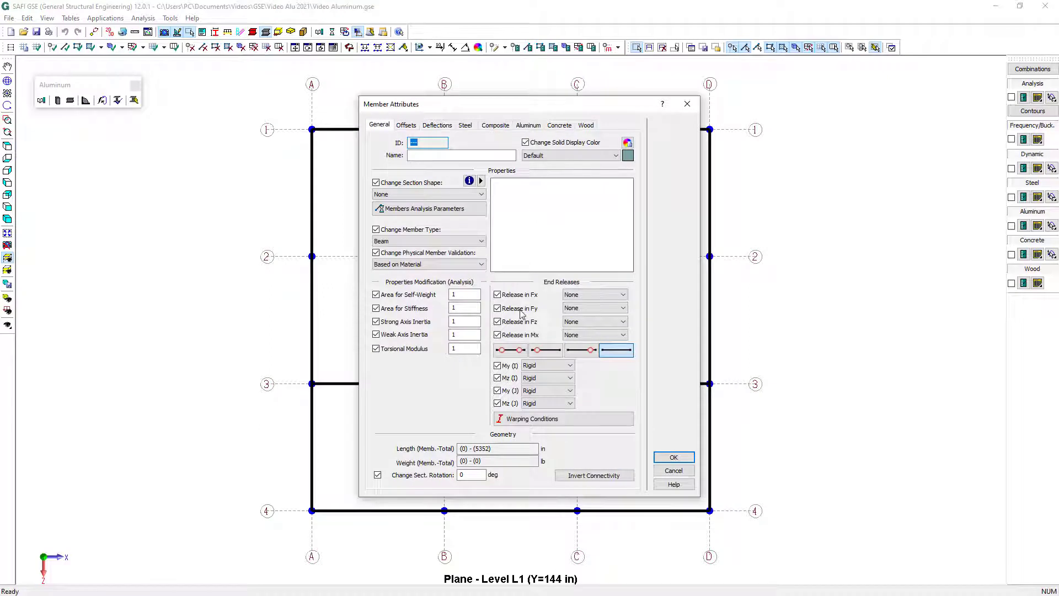
left_click(518, 351)
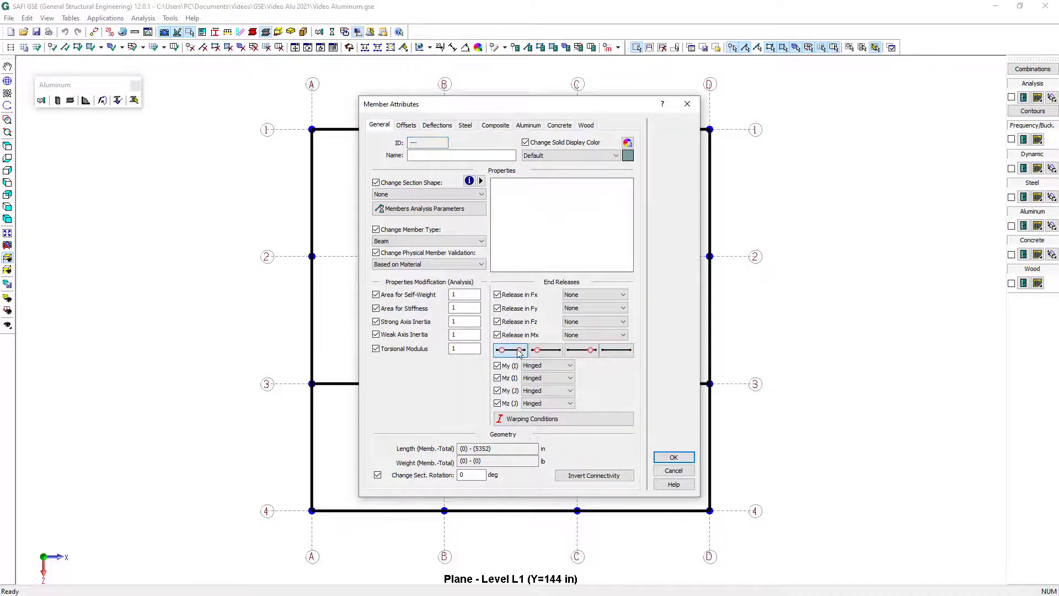
left_click(673, 459)
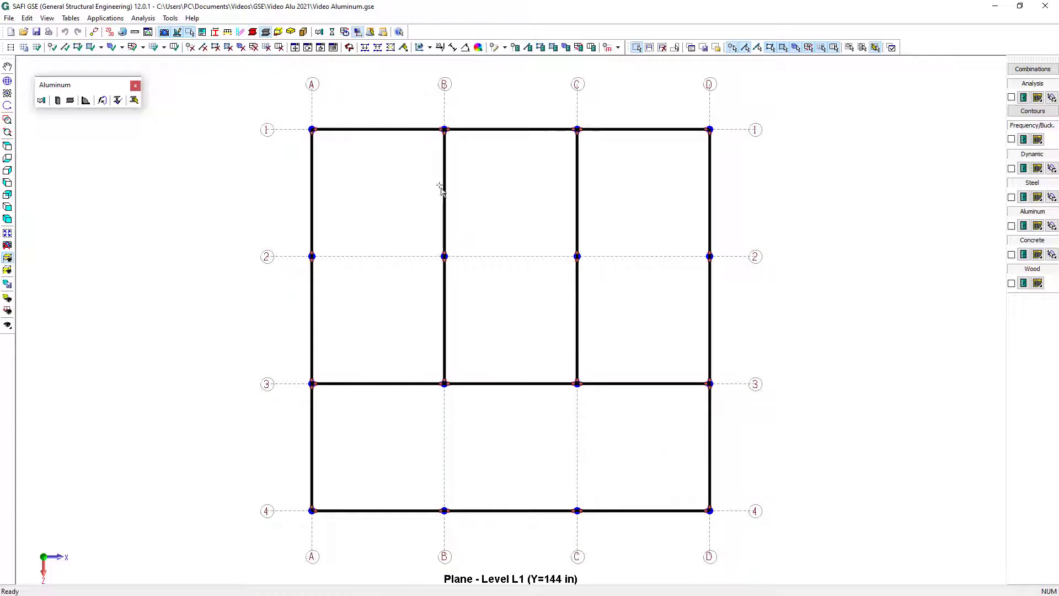
Assign section I21x8x1.0x0.6 to the level L1 beams on grid lines B and C between lines 1 and 3
left_click_drag(416, 119, 490, 390)
left_click_drag(563, 130, 603, 402)
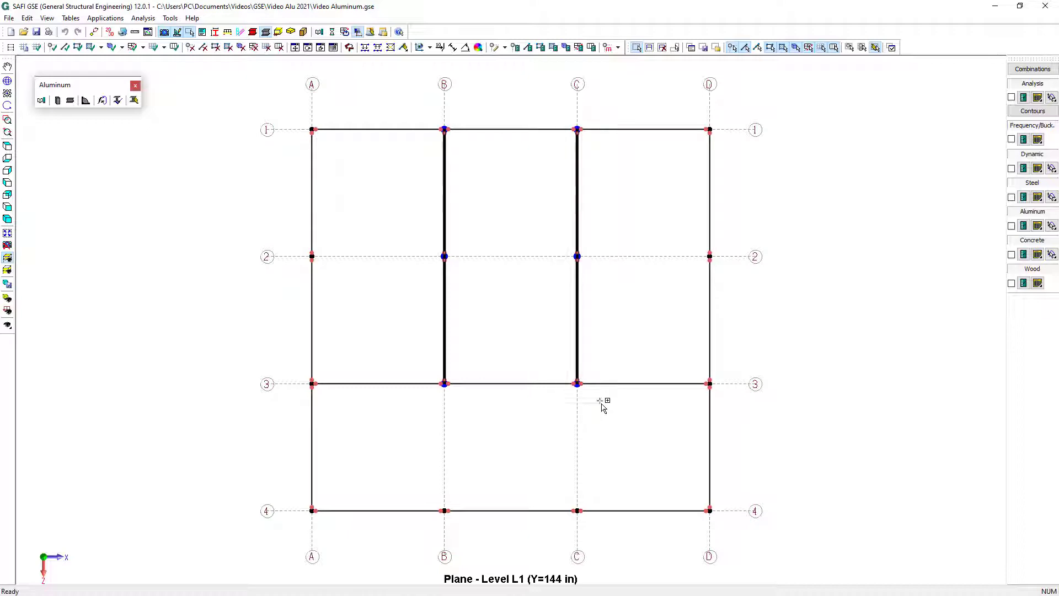
left_click(527, 48)
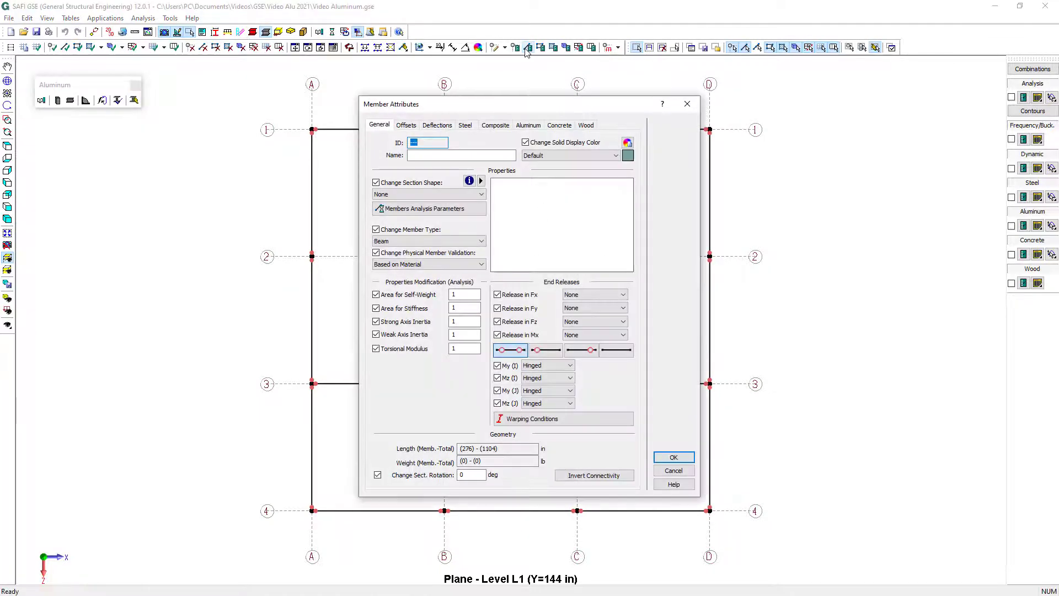
left_click(452, 194)
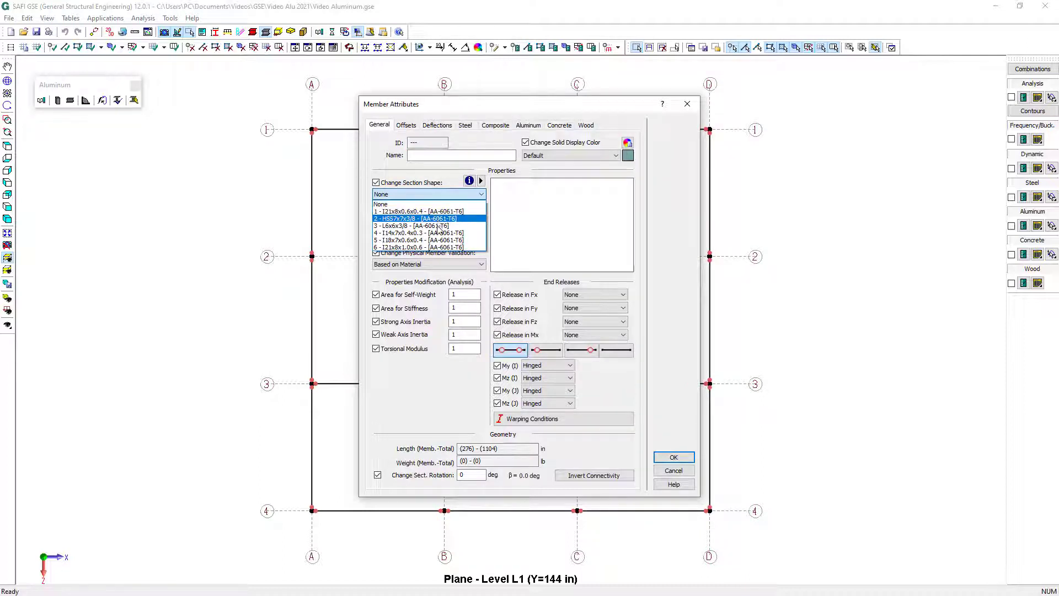
left_click(442, 248)
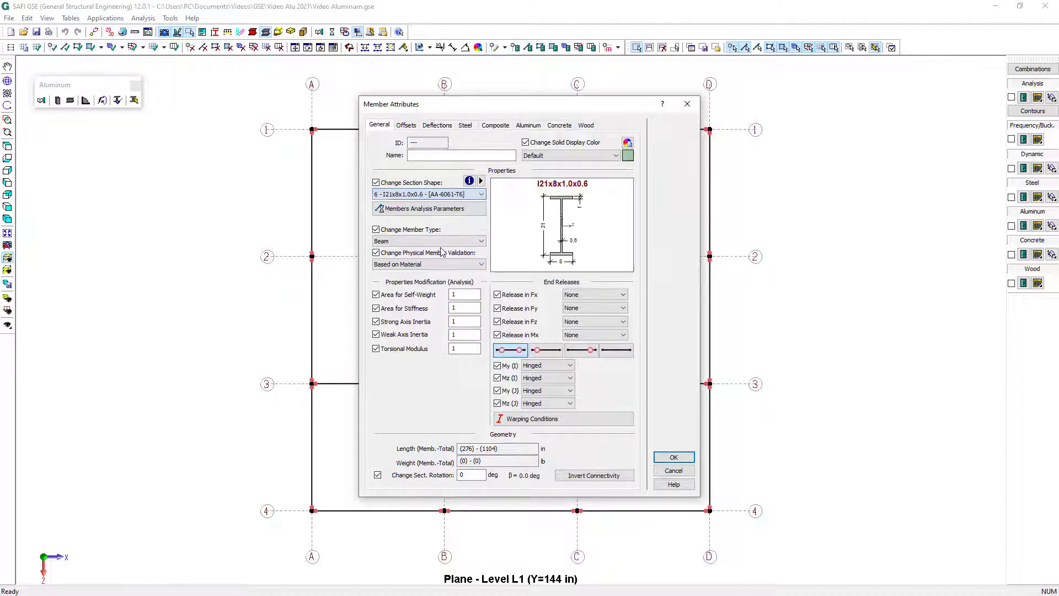
left_click(668, 458)
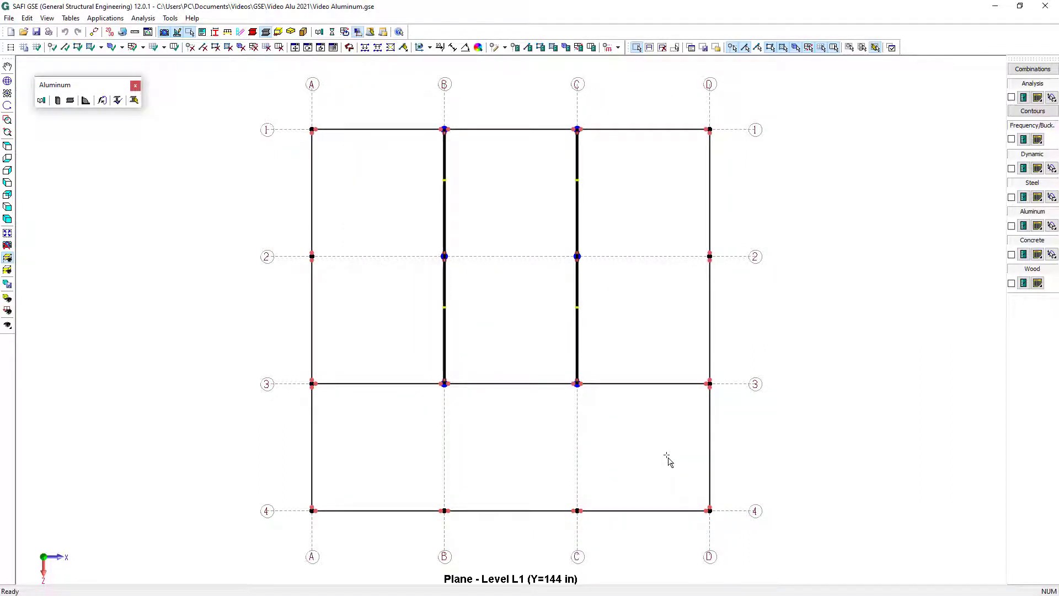
Assign section I21x8x0.6x0.4 to the level L1 beams on grid lines A and D between lines 1 and 3
left_click_drag(295, 133, 384, 407)
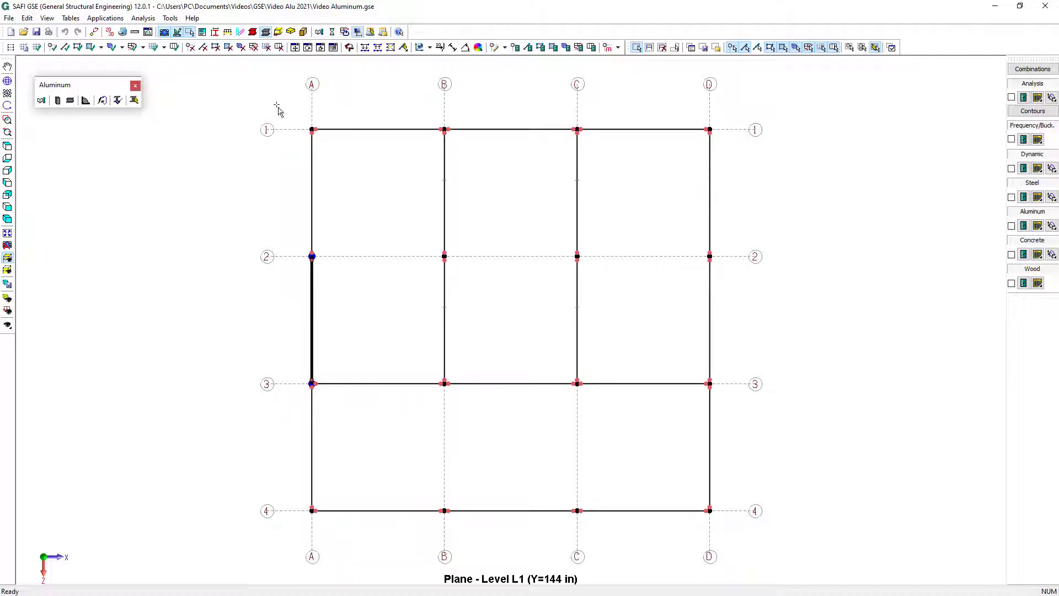
left_click_drag(257, 94, 379, 419)
left_click_drag(687, 110, 760, 418)
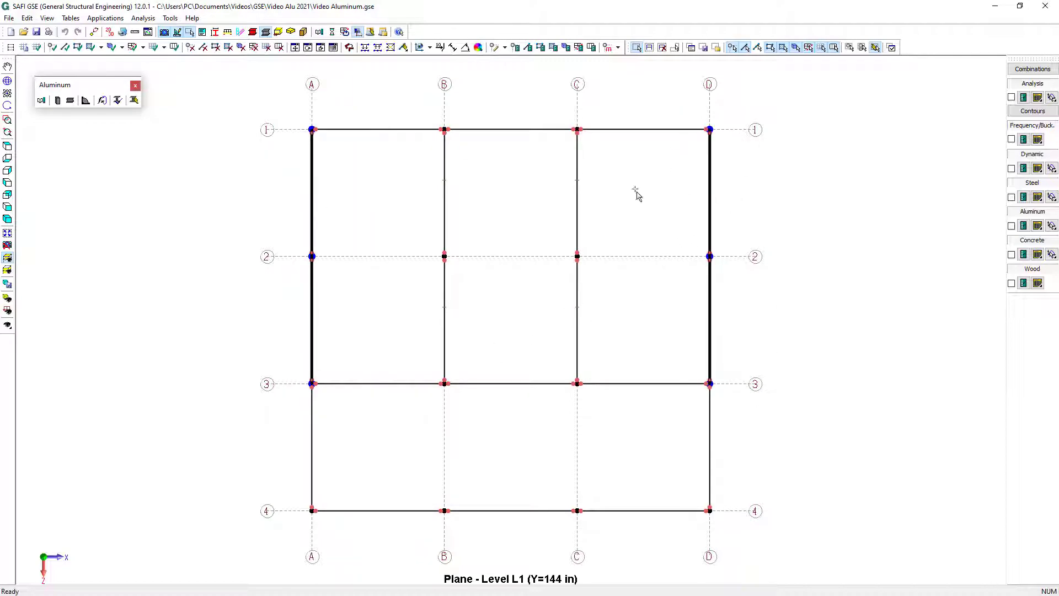
left_click(527, 47)
left_click(439, 194)
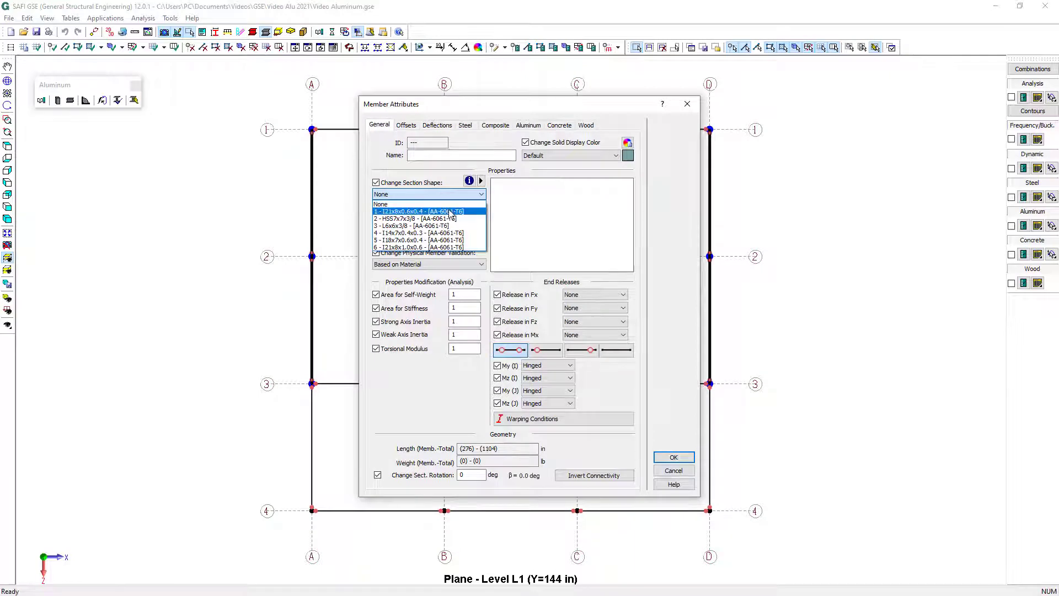
left_click(448, 209)
left_click(674, 458)
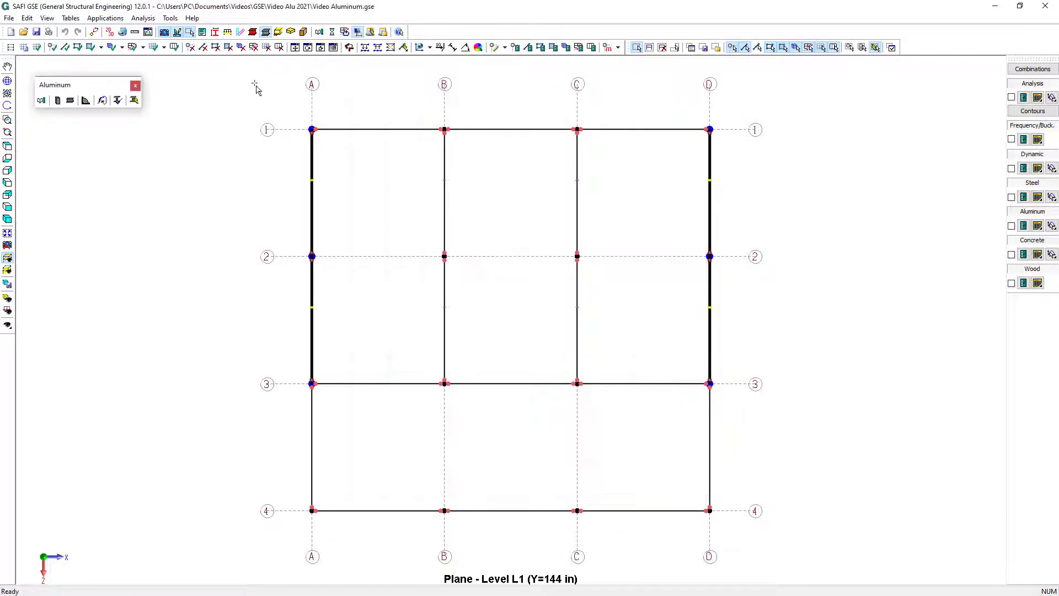
Assign section I18x7x0.6x0.4 to the level L1 beams along grid lines 1 and 3
left_click_drag(259, 106, 739, 167)
left_click_drag(266, 371, 721, 415)
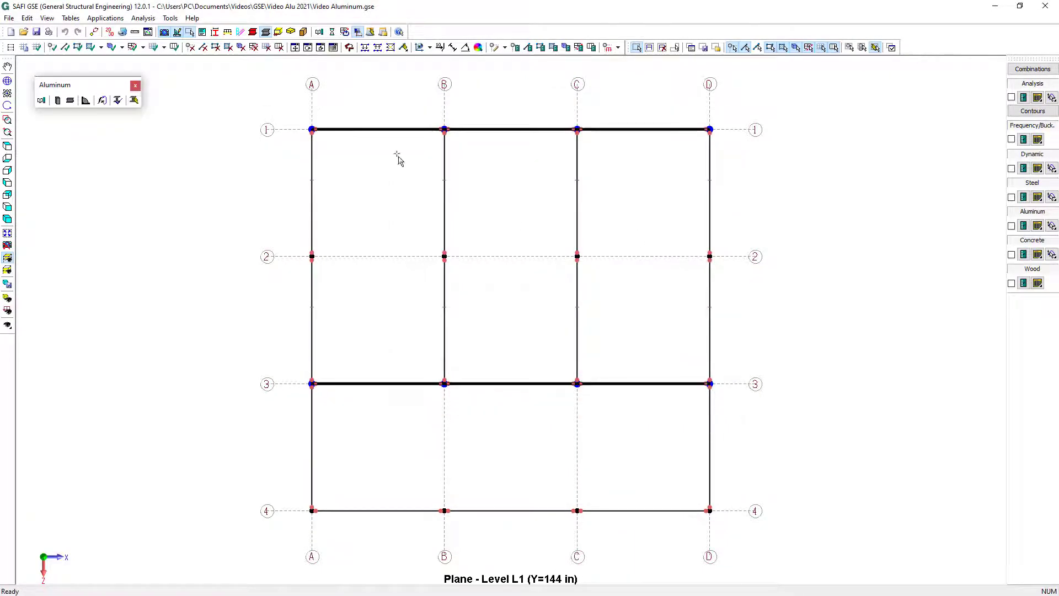
left_click(528, 48)
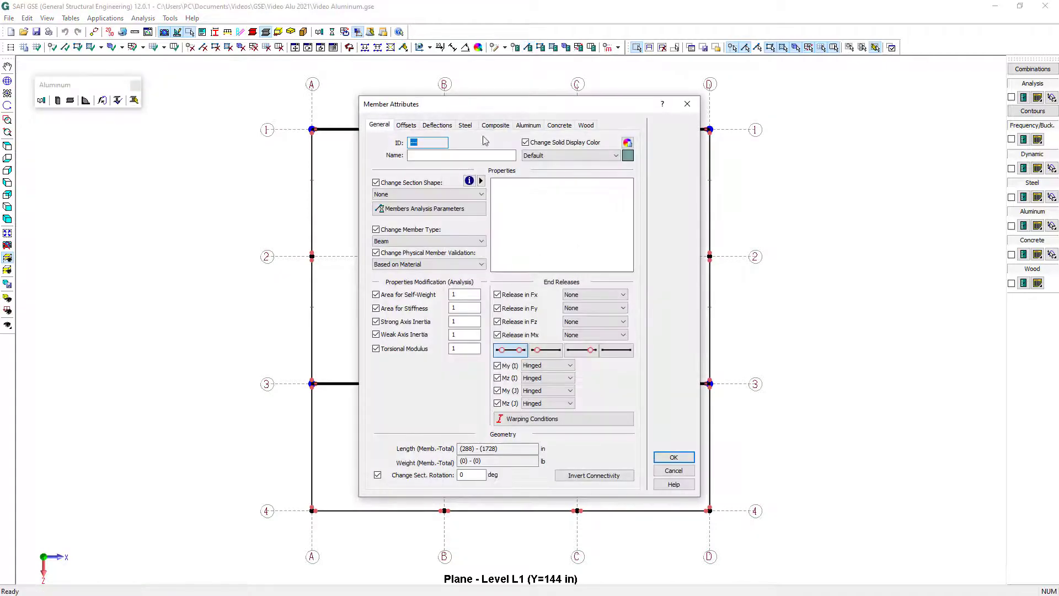
left_click(441, 194)
left_click(433, 244)
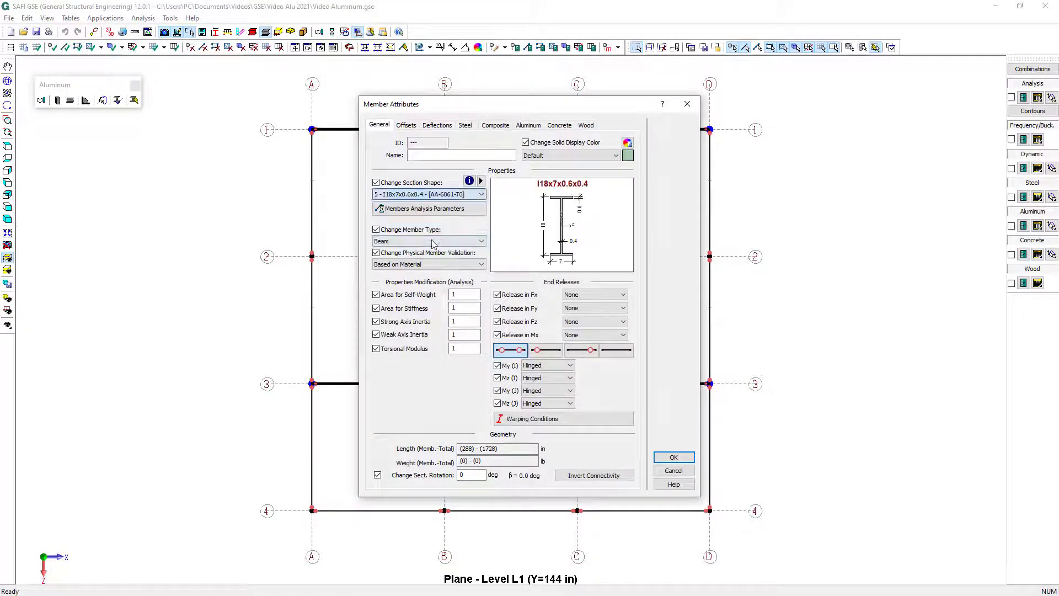
left_click(673, 456)
Assign section I14x7x0.4x0.3 to the level L1 beams on grid line 4 and on lines A and D between 3 and 4
left_click_drag(741, 525, 281, 407)
left_click(528, 47)
left_click(442, 194)
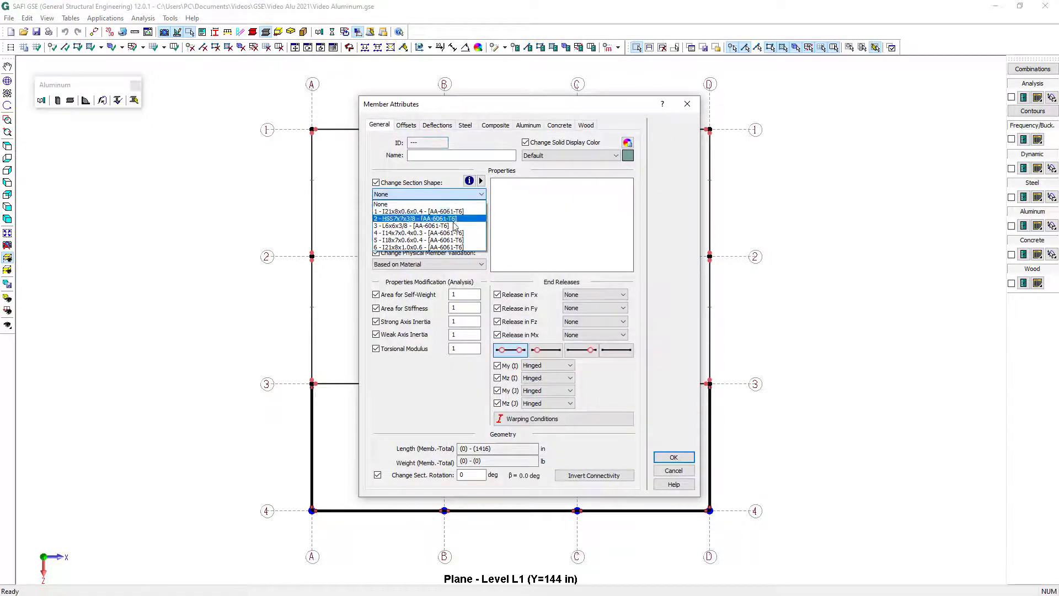
left_click(462, 230)
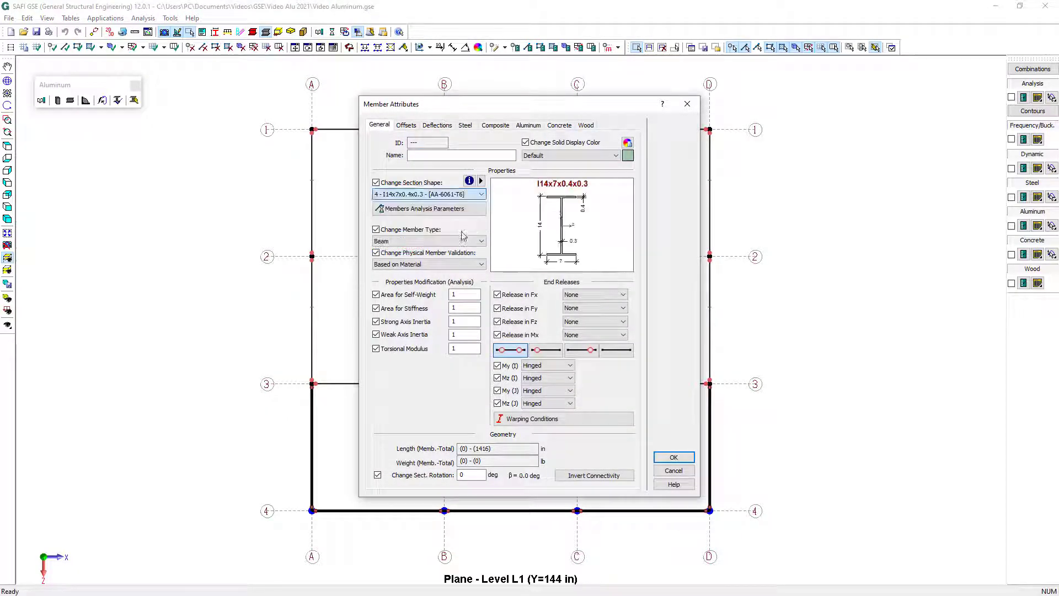
left_click(674, 457)
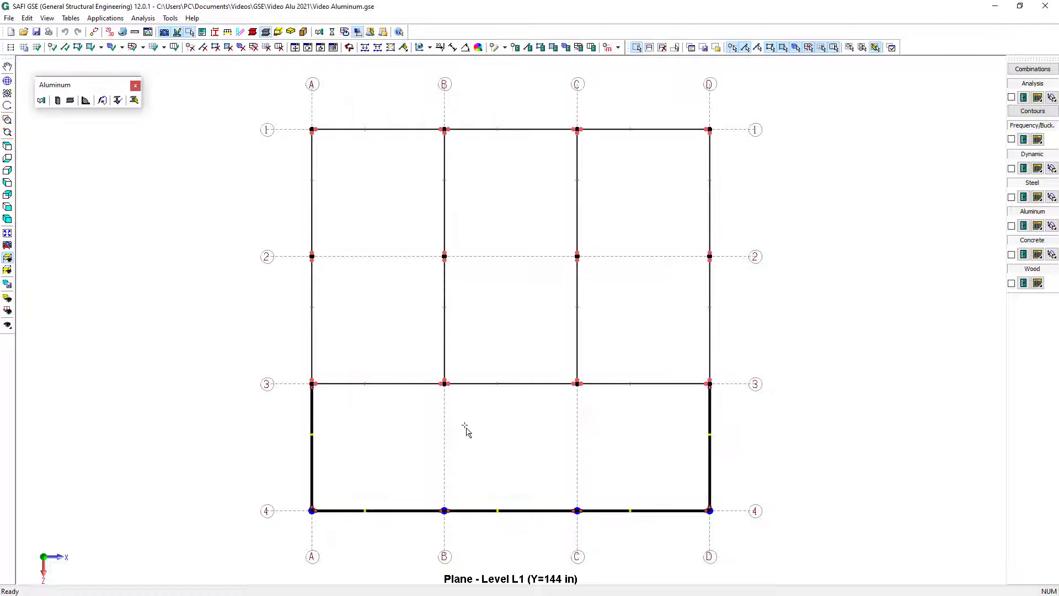
Show the plan of level L2 (288 in) and set all its beams to hinged at both ends
left_click(10, 267)
left_click(63, 299)
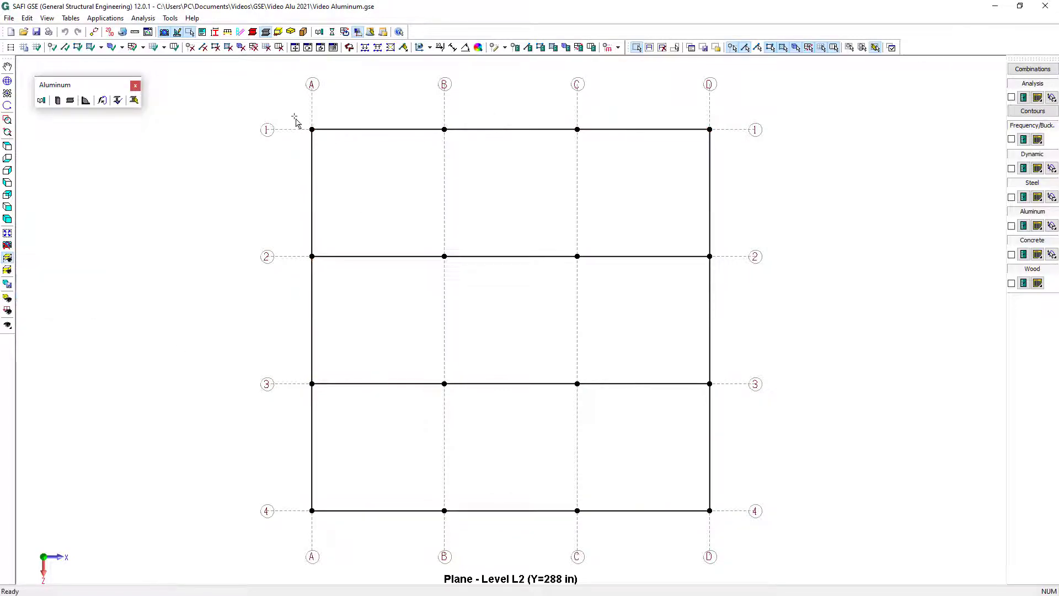
left_click_drag(296, 118, 764, 520)
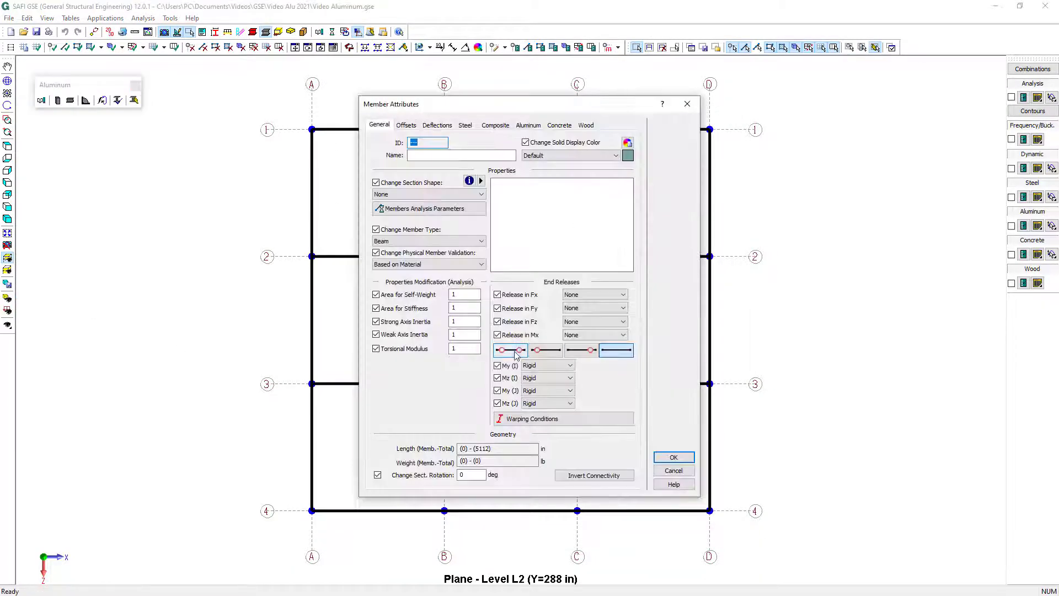
left_click(516, 353)
left_click(685, 458)
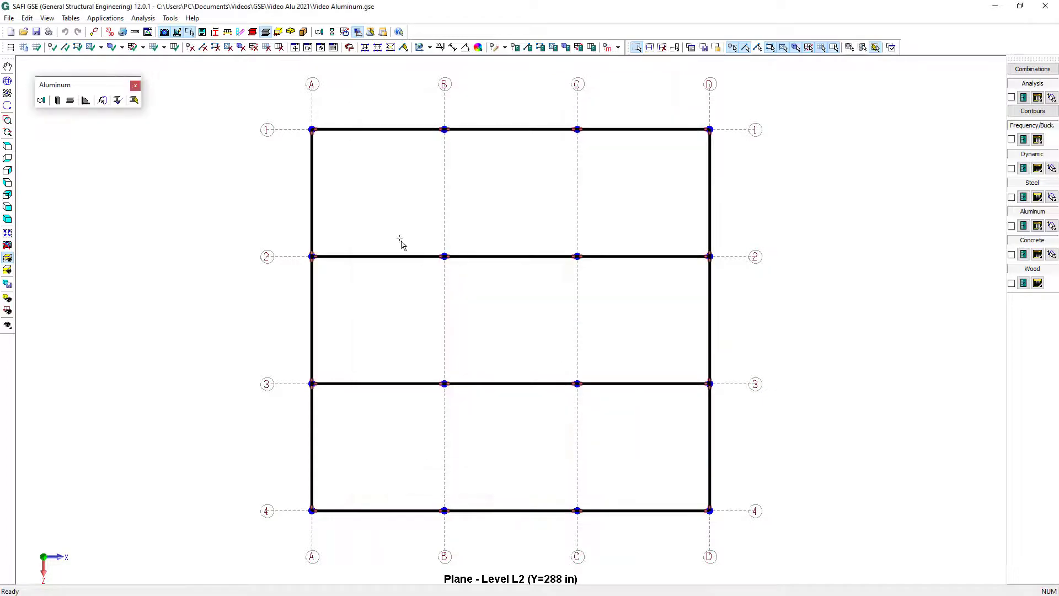
Assign section I21x8x0.6x0.4 to the level L2 beams along grid lines 2 and 3
left_click_drag(288, 239, 714, 285)
left_click_drag(270, 359, 794, 428)
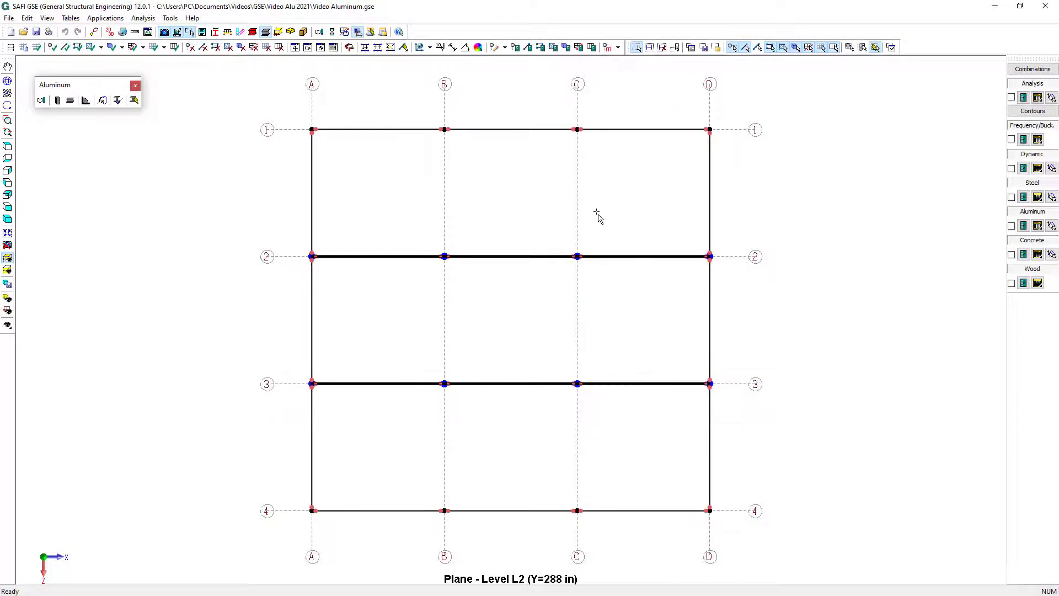
left_click(529, 47)
left_click(407, 194)
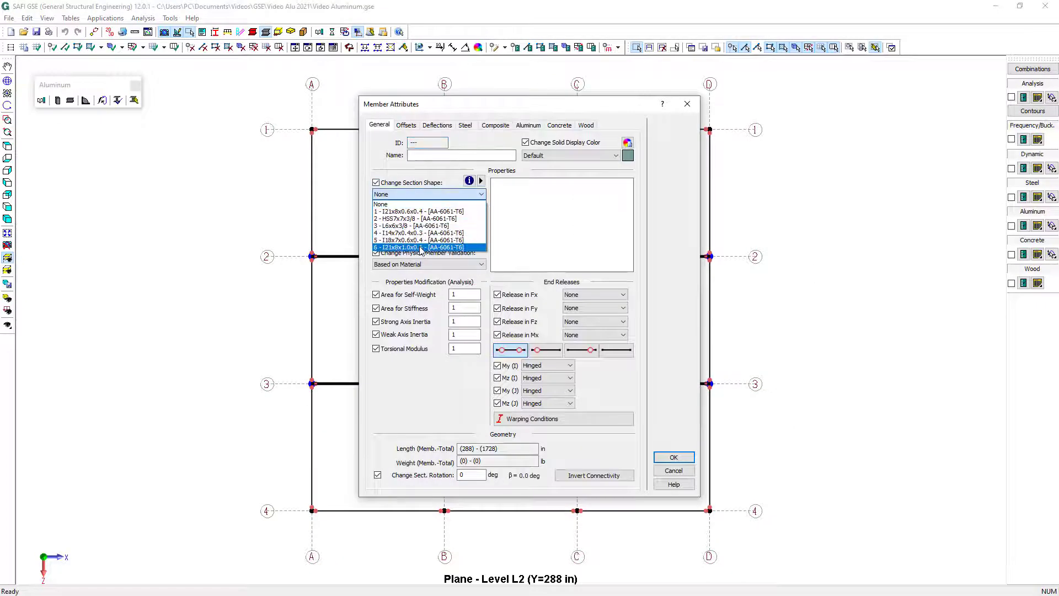
left_click(419, 211)
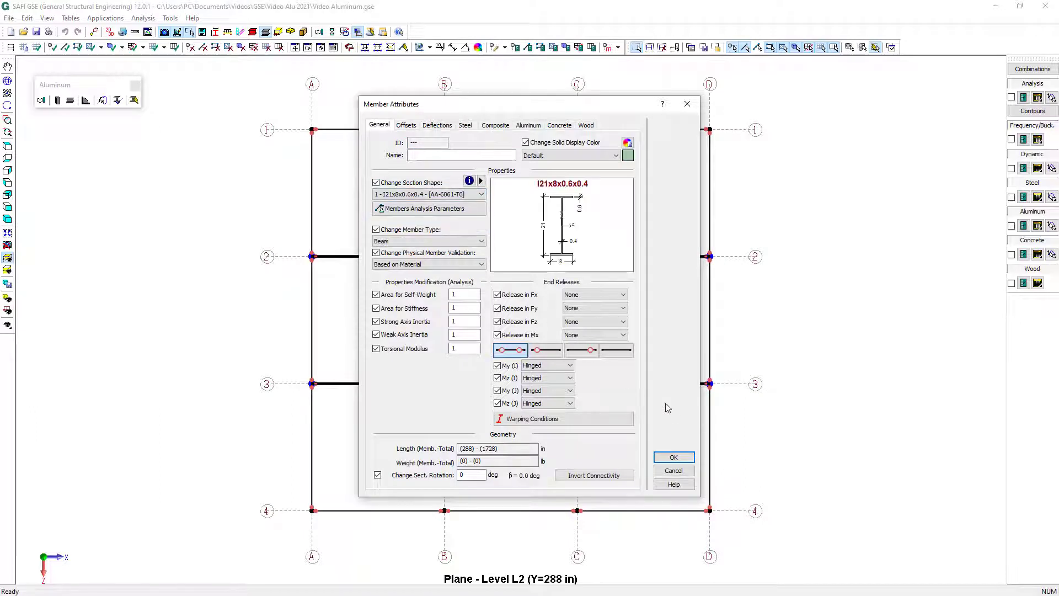
left_click(694, 459)
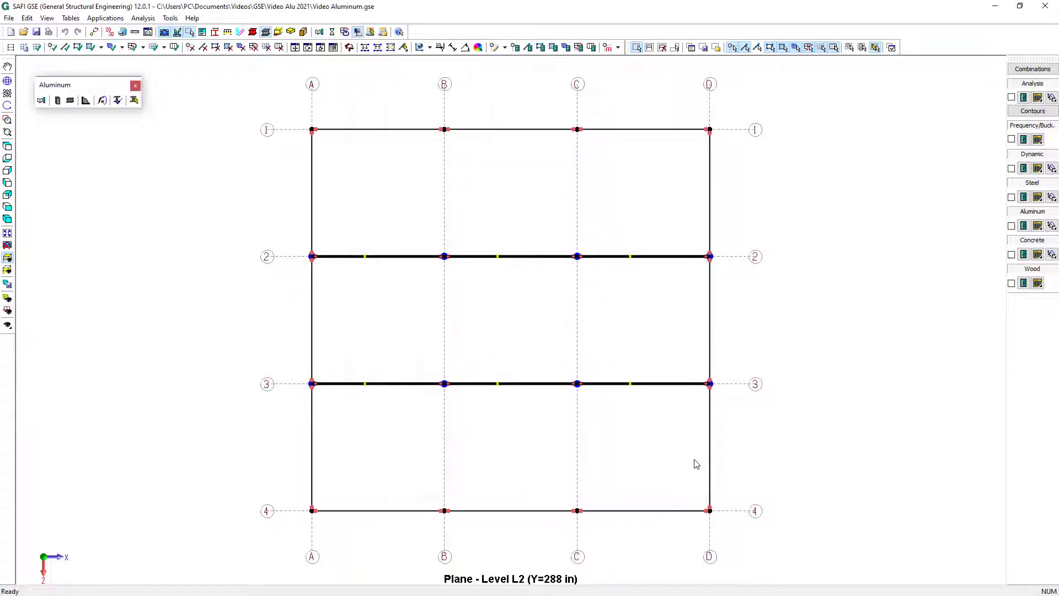
Assign section I18x7x0.6x0.4 to the level L2 beams along grid lines 1 and 4
left_click_drag(286, 104, 731, 166)
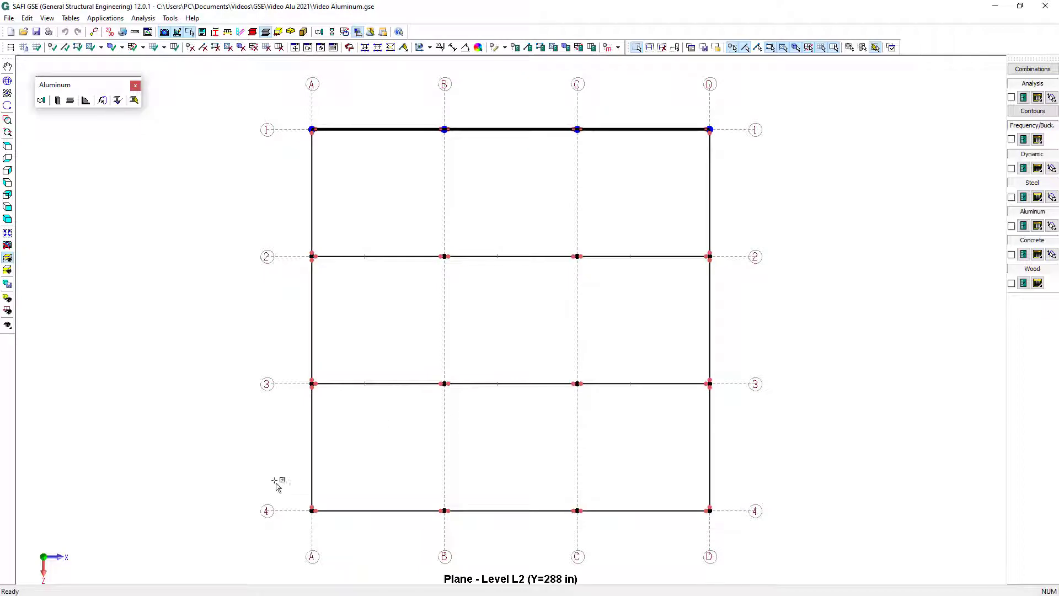
left_click_drag(264, 490, 789, 528, "ctrl")
left_click(528, 47)
left_click(427, 194)
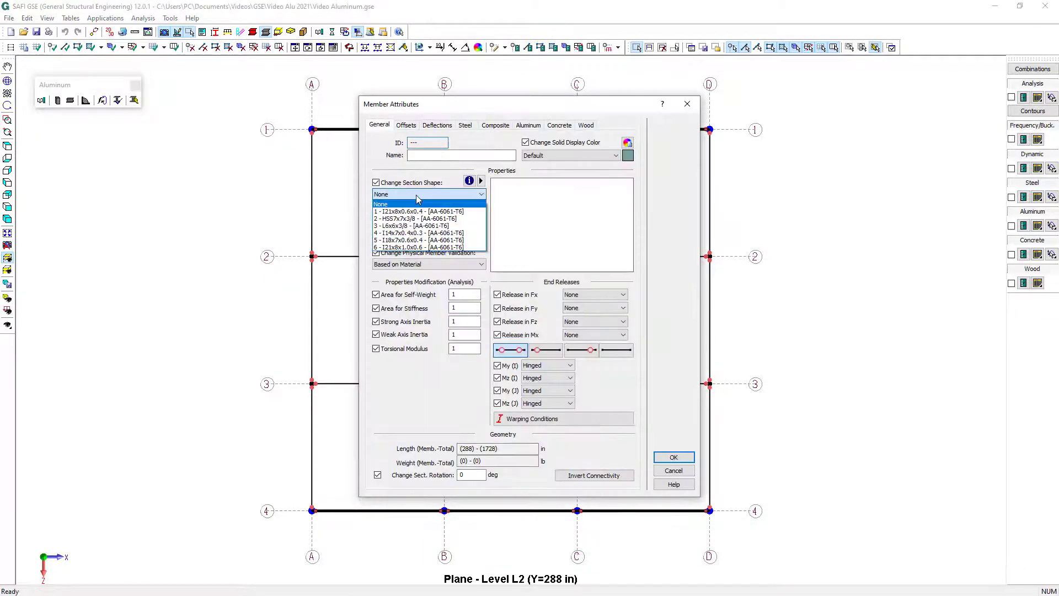
left_click(429, 240)
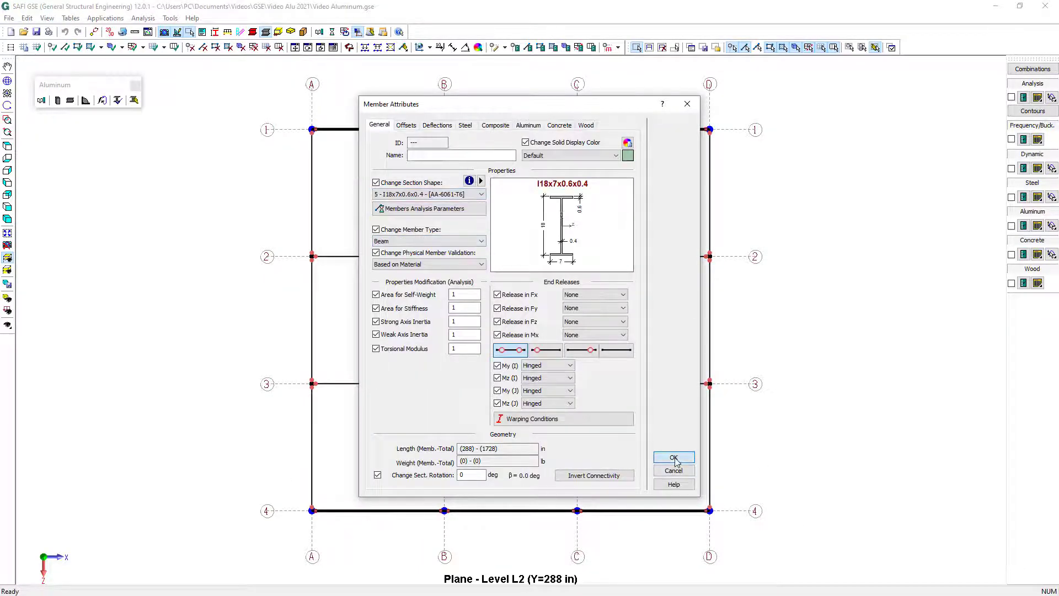
left_click(676, 459)
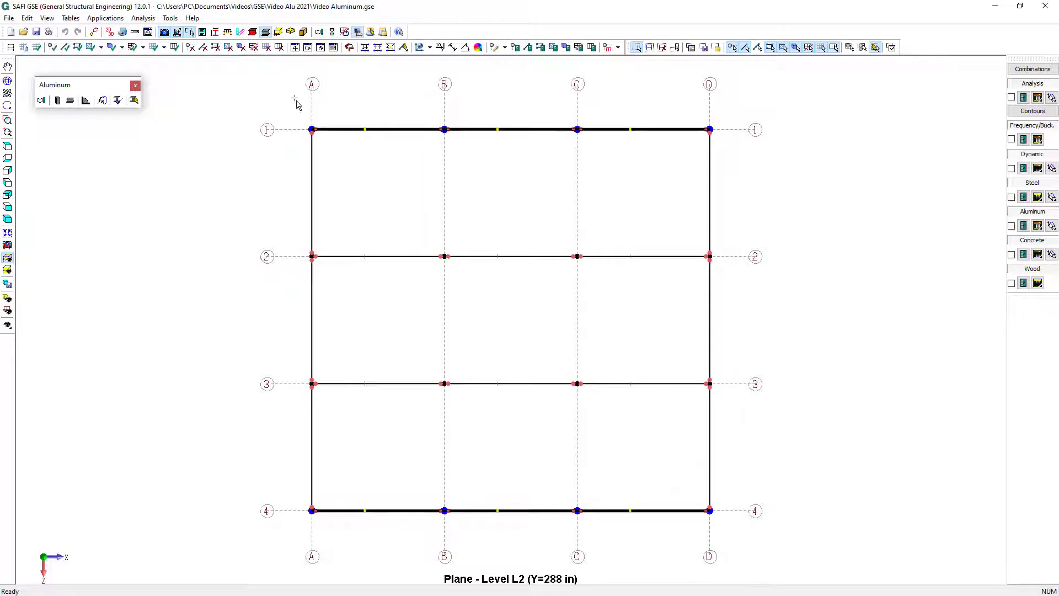
Assign section I14x7x0.4x0.3 to the level L2 beams along grid lines A and D
left_click_drag(296, 100, 360, 500)
left_click_drag(682, 111, 738, 534, "ctrl")
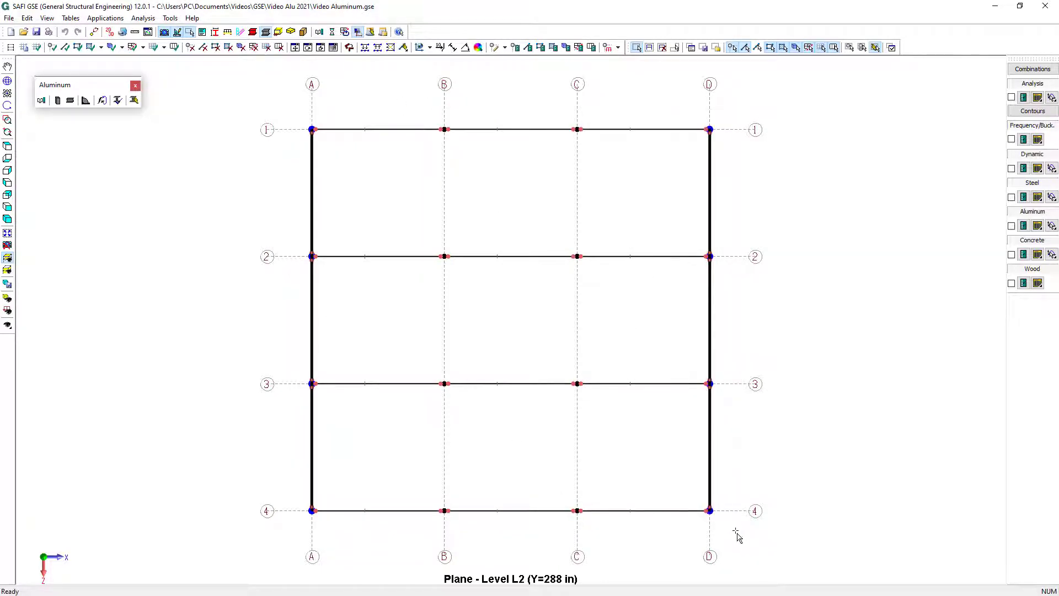
left_click(528, 49)
left_click(481, 194)
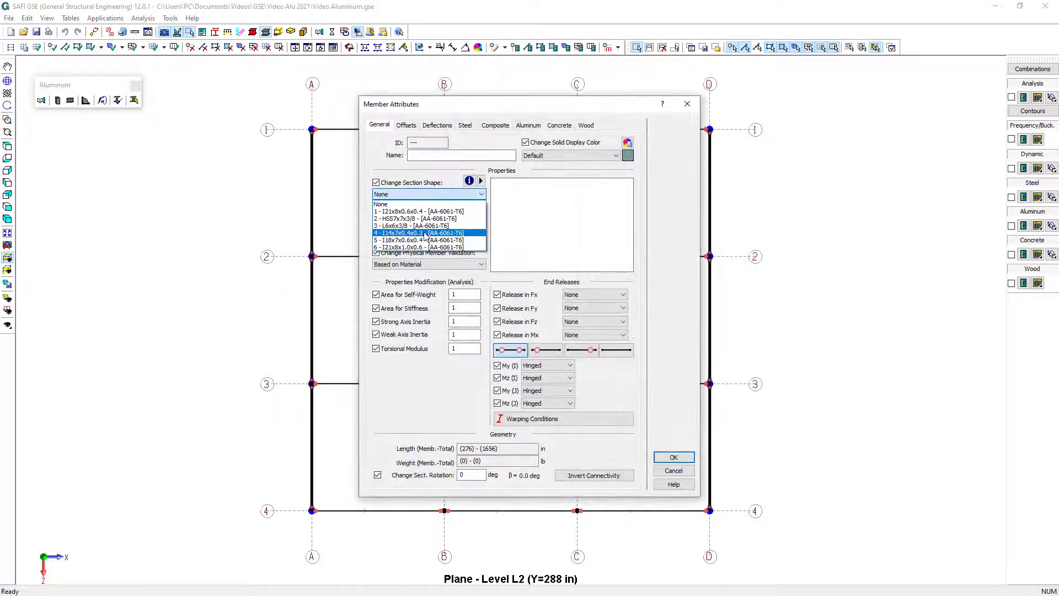
left_click(429, 240)
left_click(674, 457)
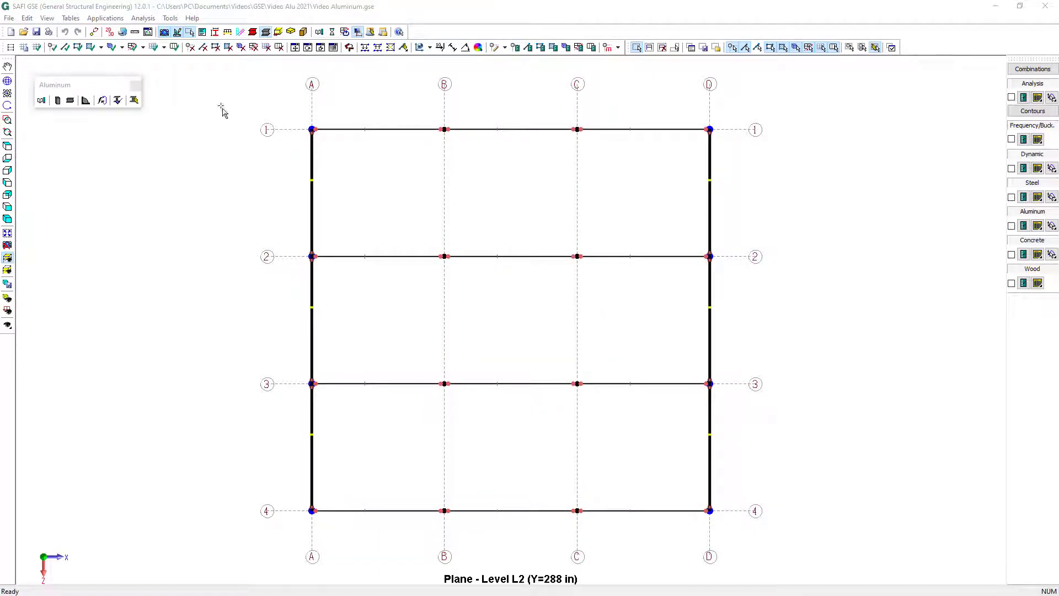
Generate load surfaces from all the level L2 beams
left_click_drag(229, 105, 748, 526)
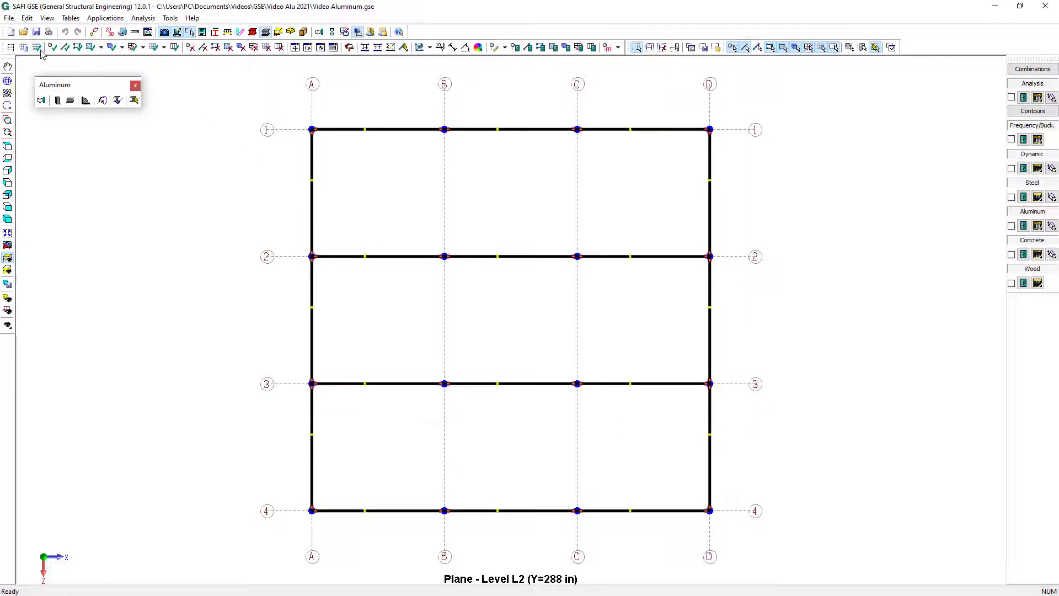
left_click(101, 47)
left_click(111, 73)
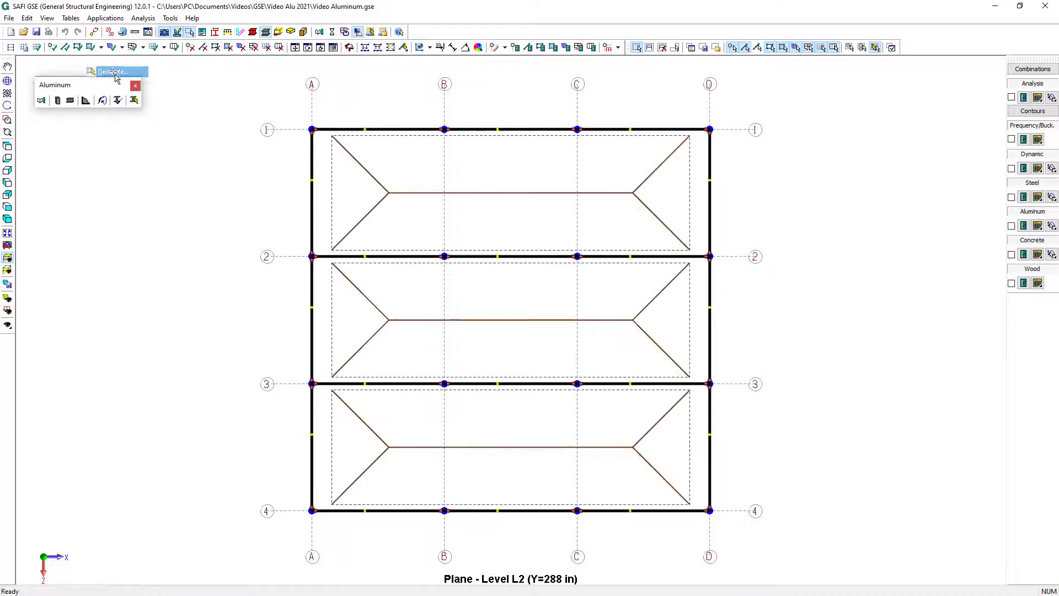
Set the three level L2 surfaces to Joist Distribution with 11 joists
left_click_drag(268, 115, 798, 554)
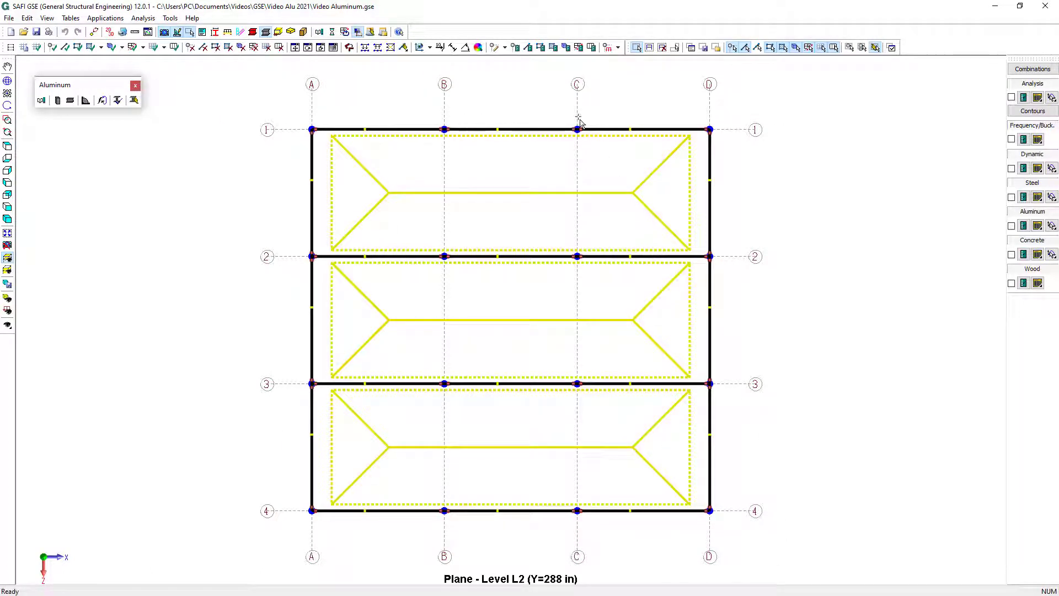
left_click(554, 47)
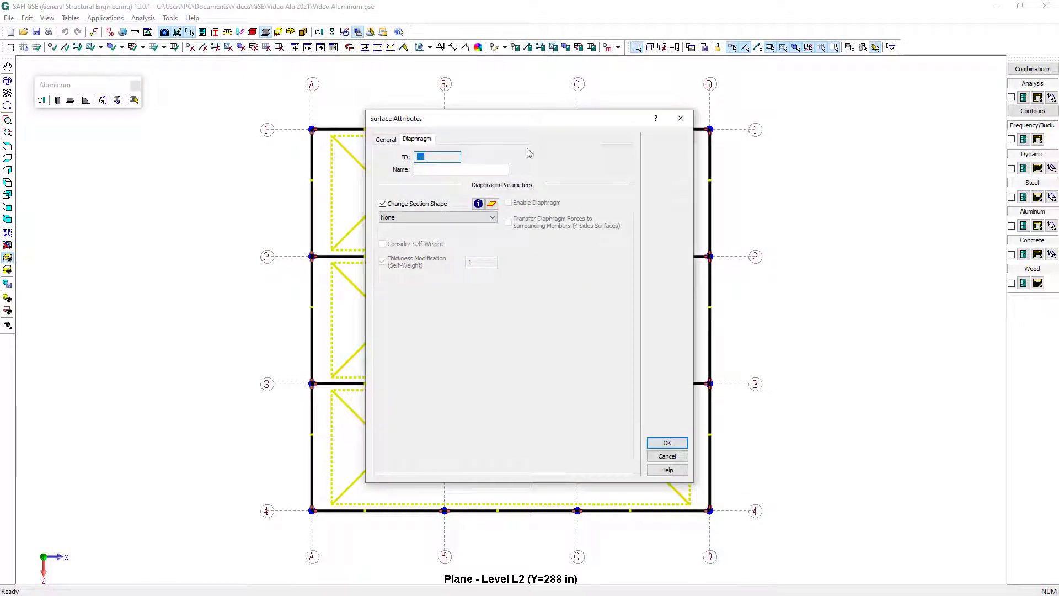
left_click(393, 140)
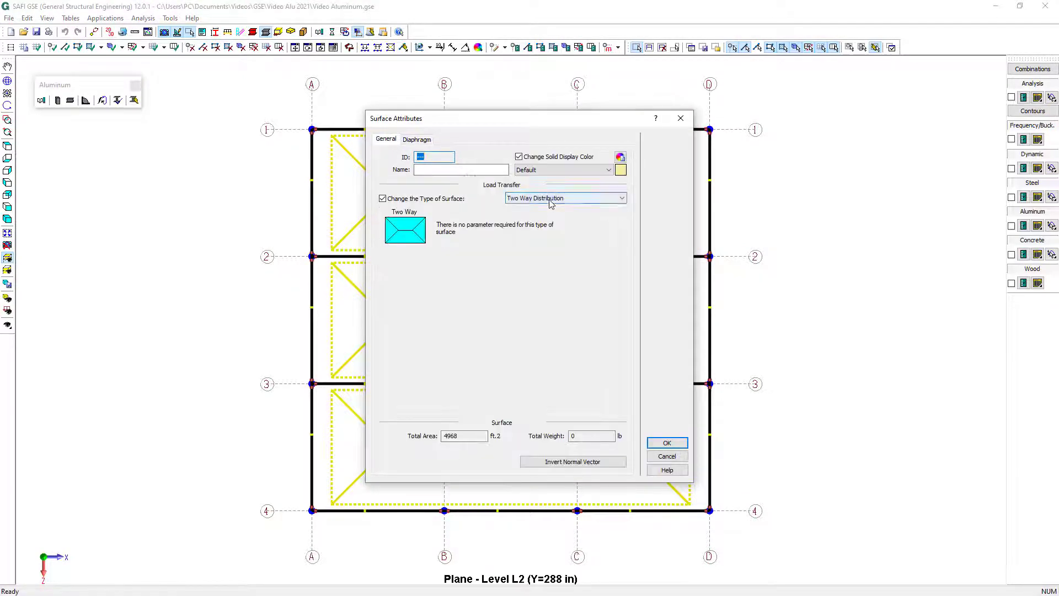
left_click(549, 198)
left_click(551, 224)
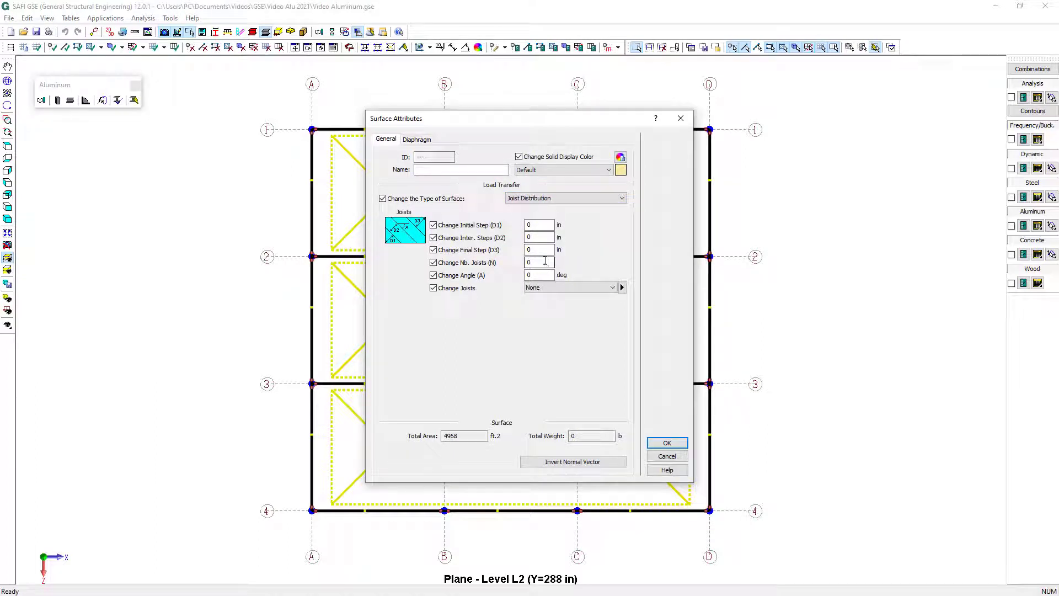
double_click(545, 262)
type("11")
Create a regular plate section named Deck in AA-6061-T6 with a thickness of 0.005 in
left_click(417, 139)
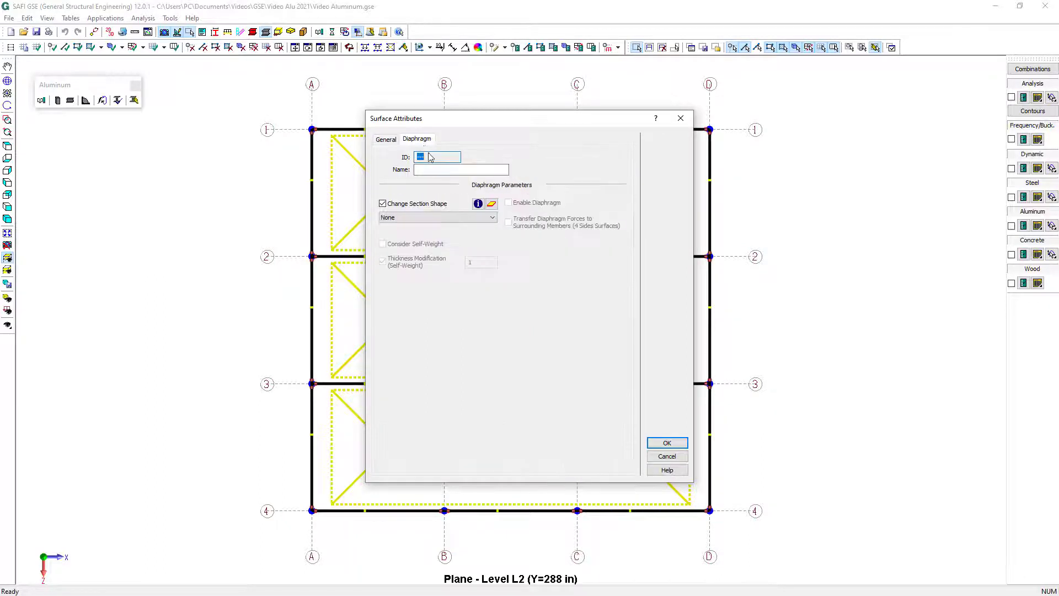
left_click(478, 204)
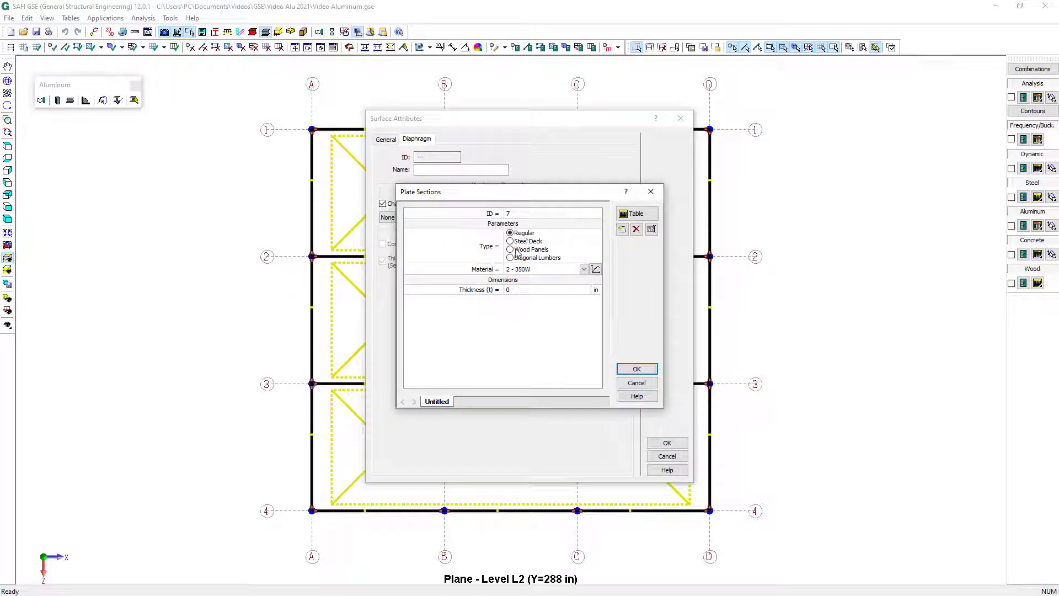
left_click(532, 269)
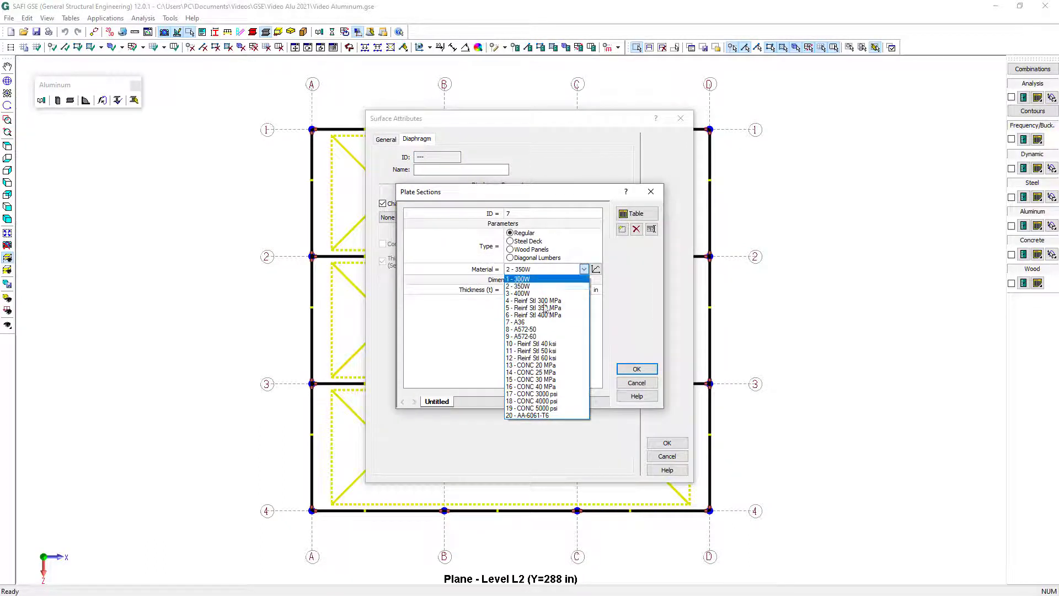
left_click(556, 416)
left_click(524, 290)
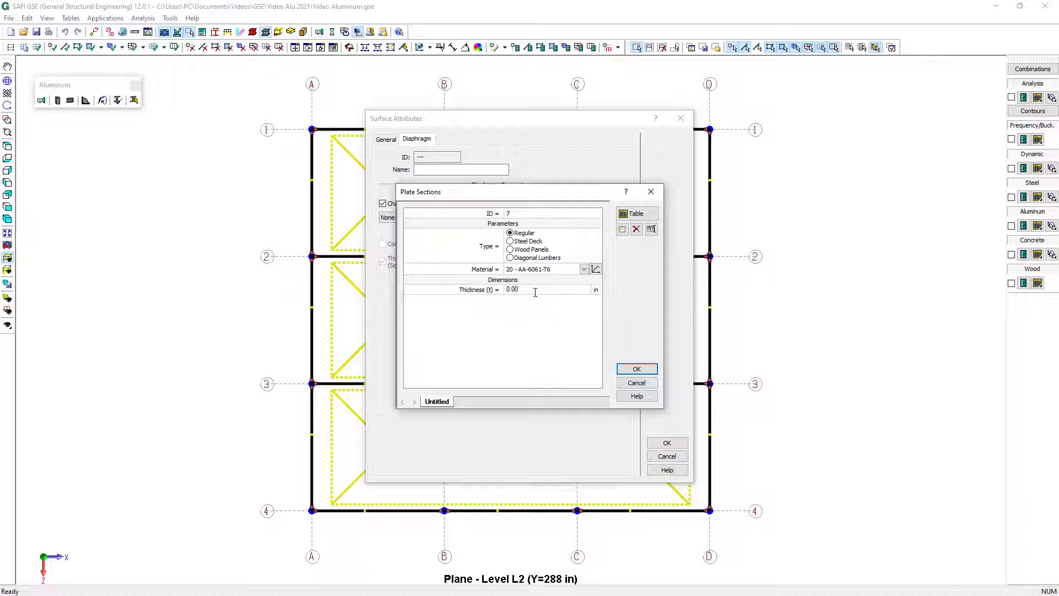
double_click(443, 402)
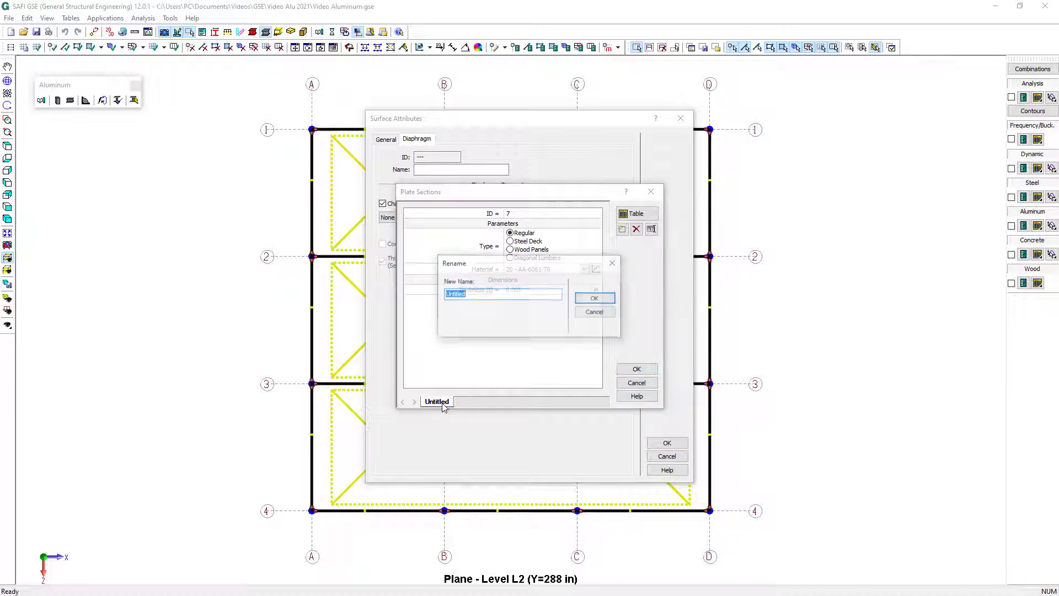
type("Dec")
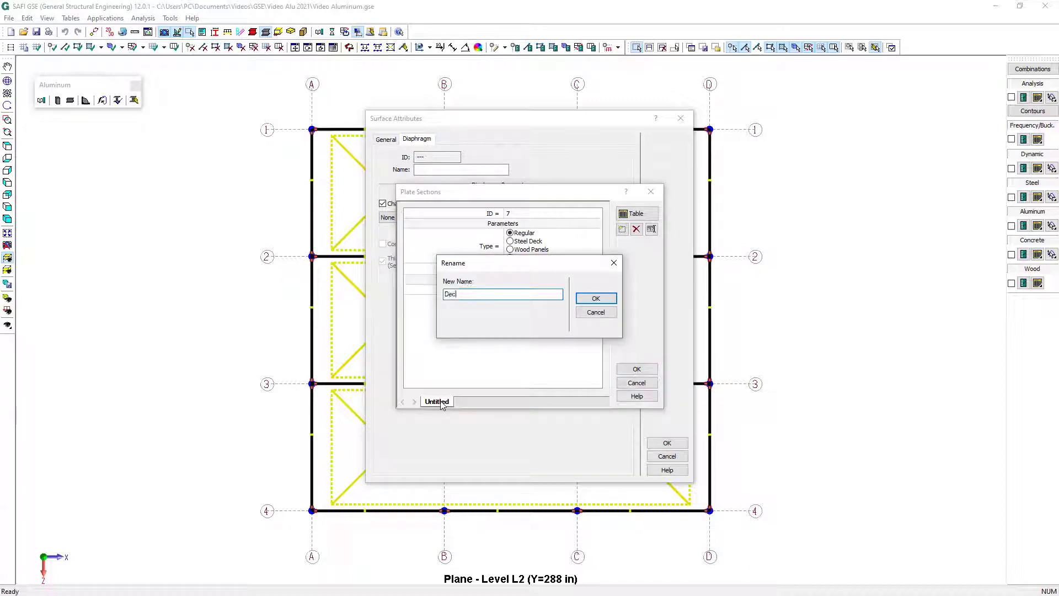
type("k")
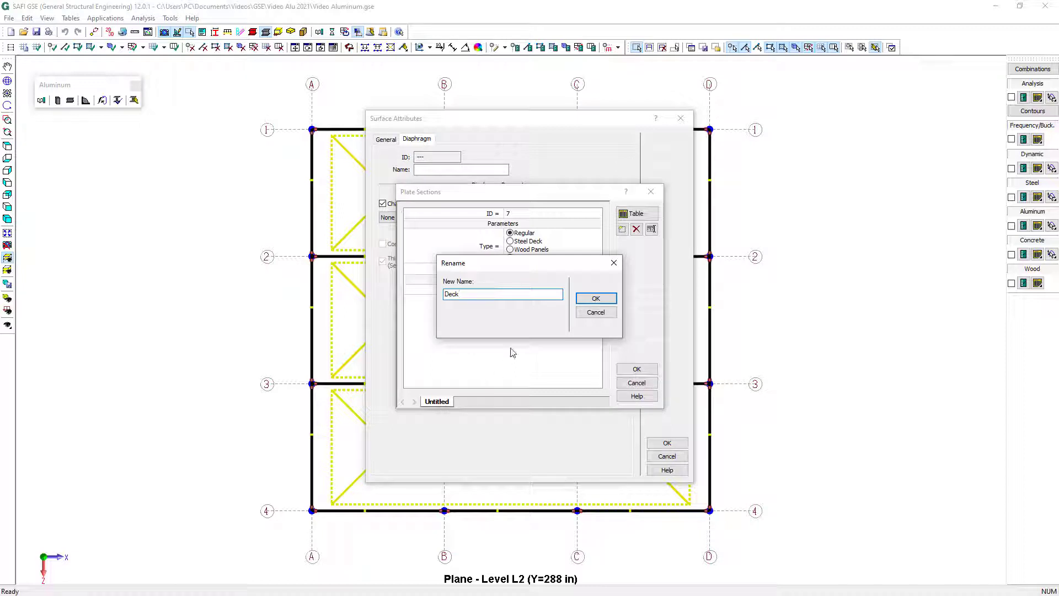
left_click(596, 298)
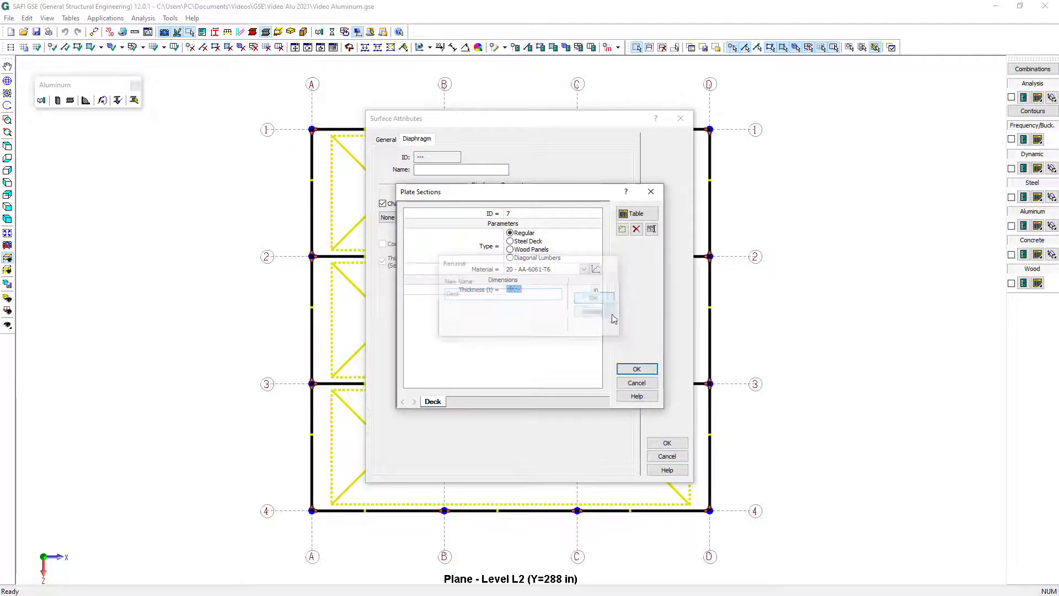
left_click(647, 370)
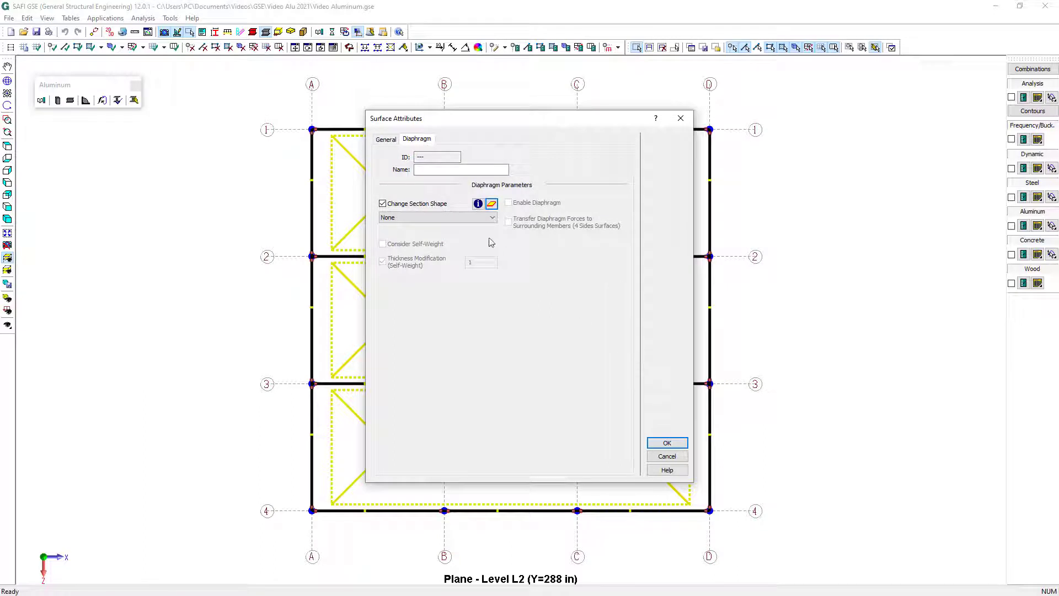
Assign the Deck section to the level L2 surfaces and enable the diaphragm with force transfer to surrounding members
left_click(471, 218)
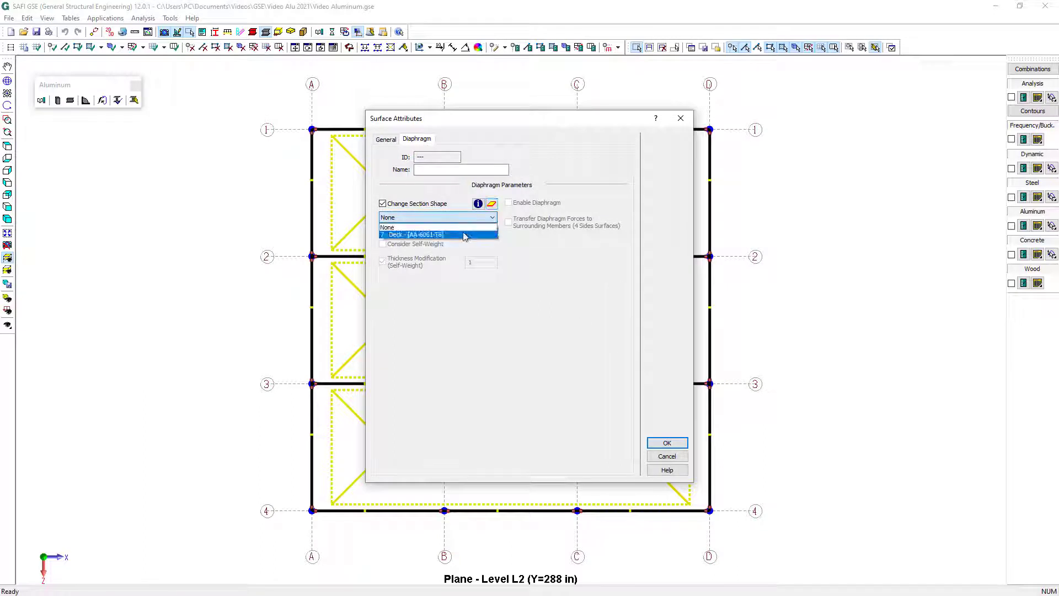
left_click(466, 235)
left_click(509, 203)
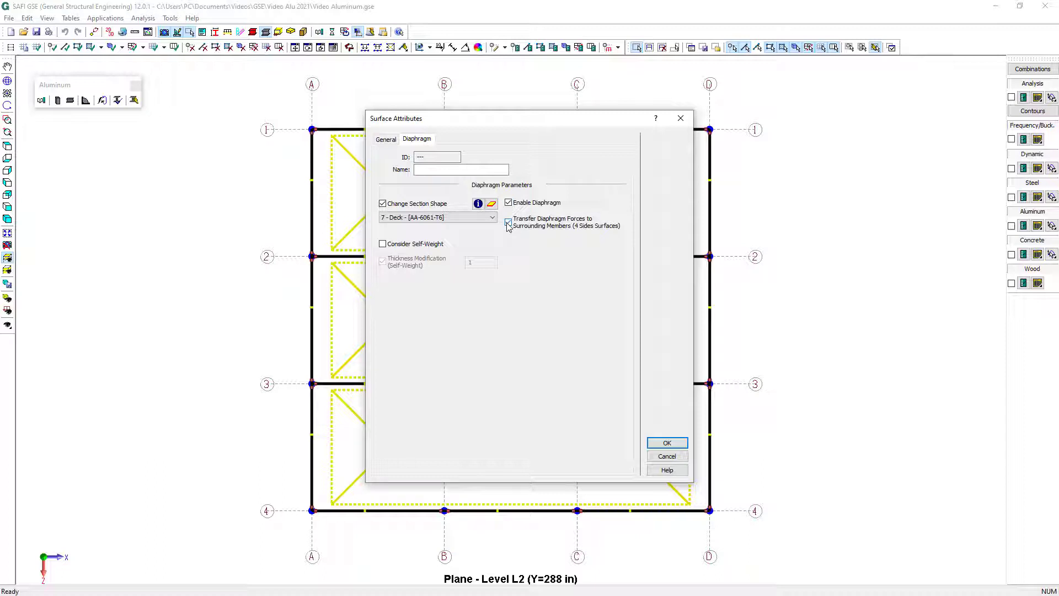
left_click(662, 444)
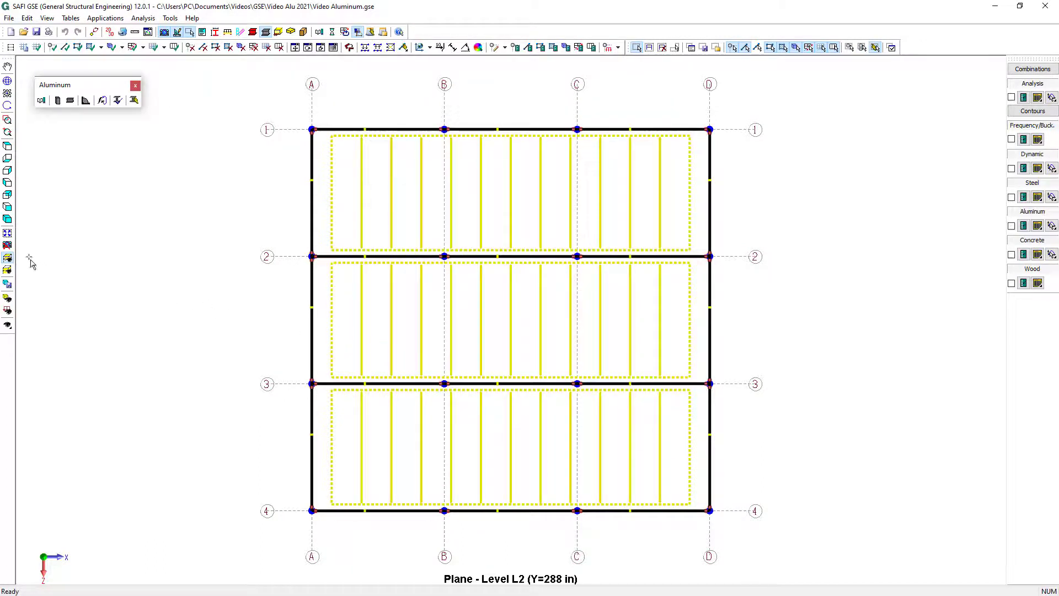
Show the plan of level L1 (144 in) and generate load surfaces from the beams between grid lines 1 and 3
left_click(8, 258)
left_click(55, 284)
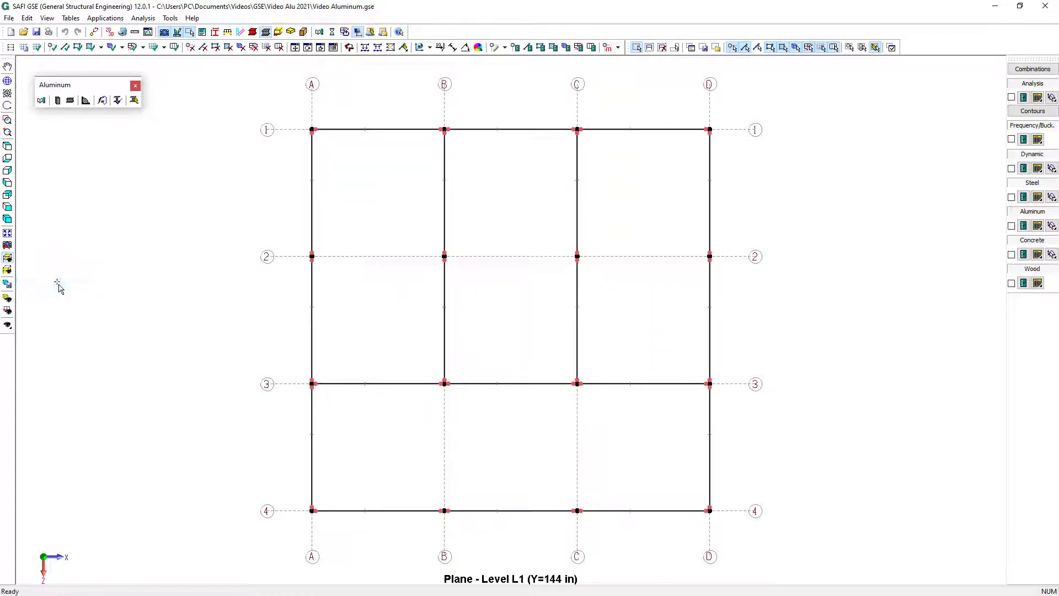
left_click_drag(268, 109, 743, 407)
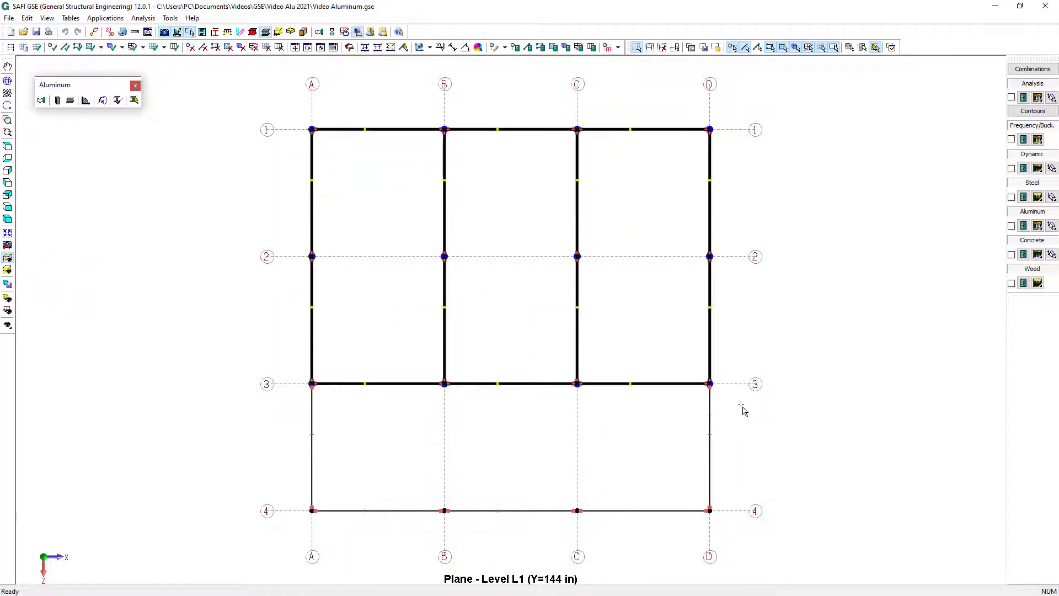
left_click(101, 47)
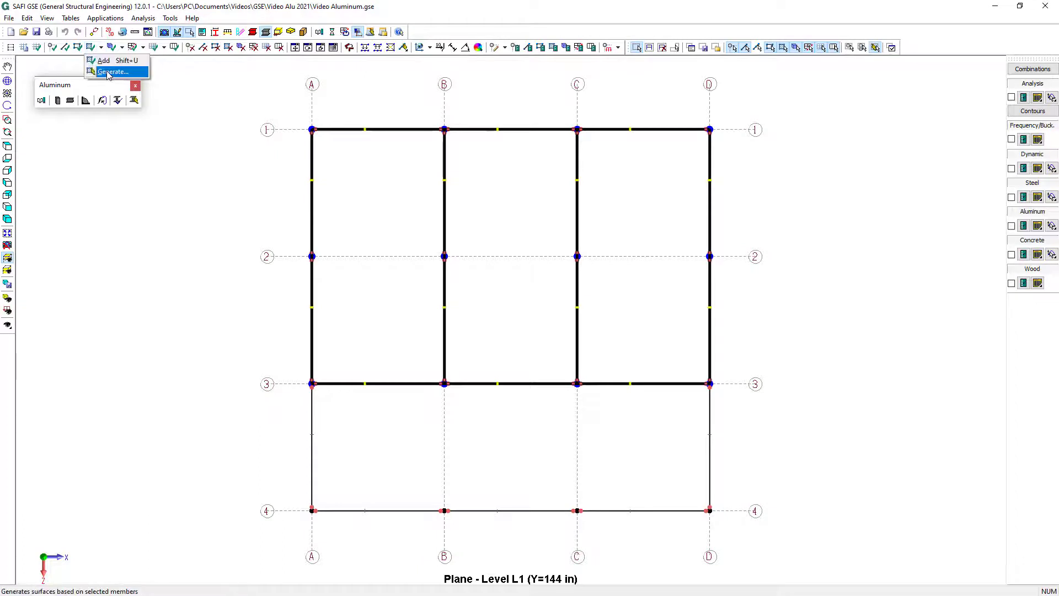
left_click(107, 73)
Give the level L1 surfaces the Deck section and enable their diaphragm with force transfer to surrounding members
left_click_drag(335, 182, 761, 420)
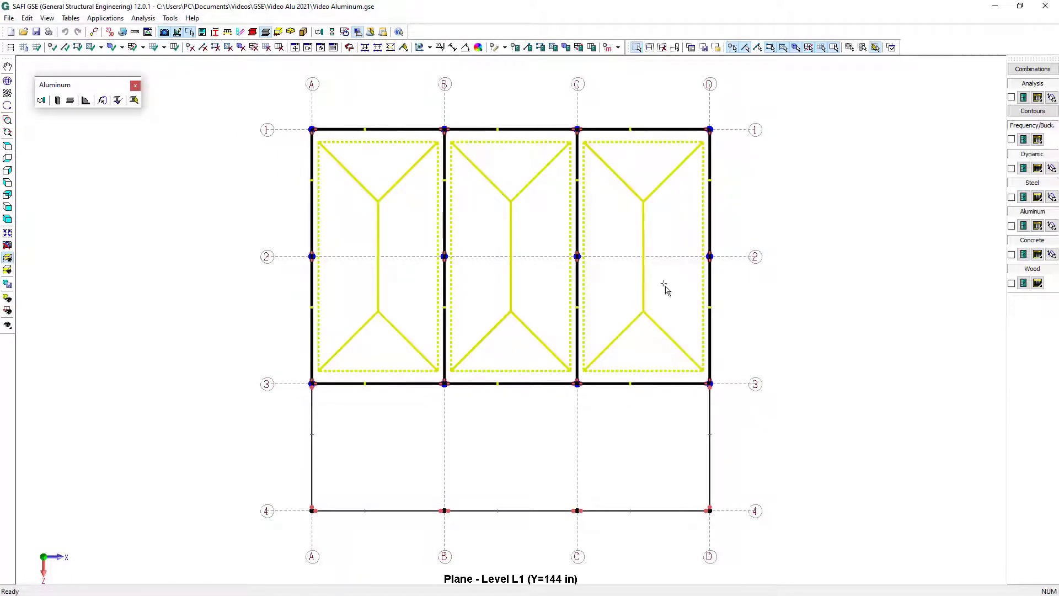
left_click(553, 48)
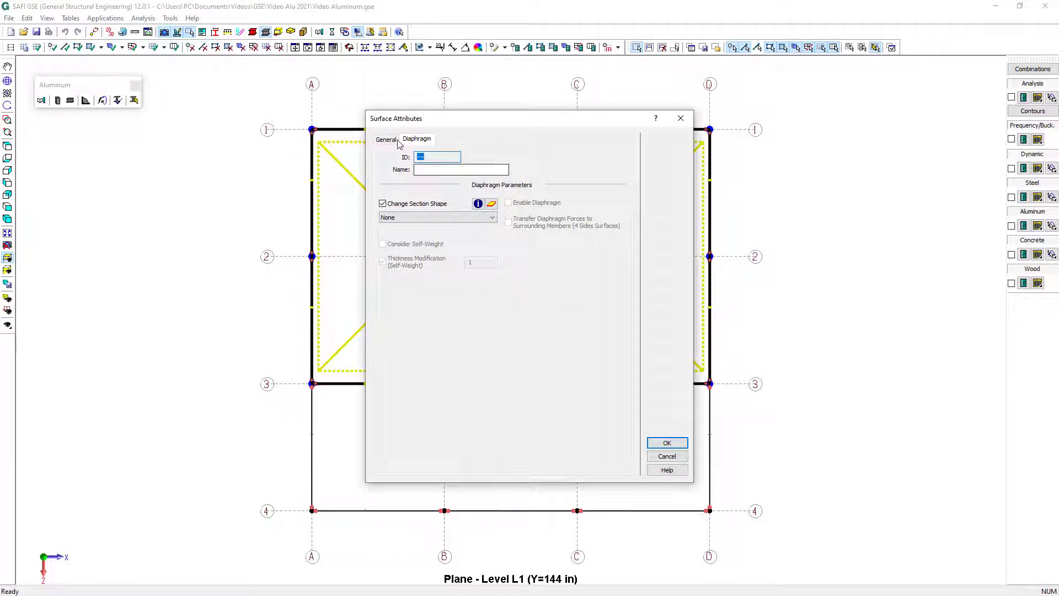
left_click(426, 218)
left_click(468, 234)
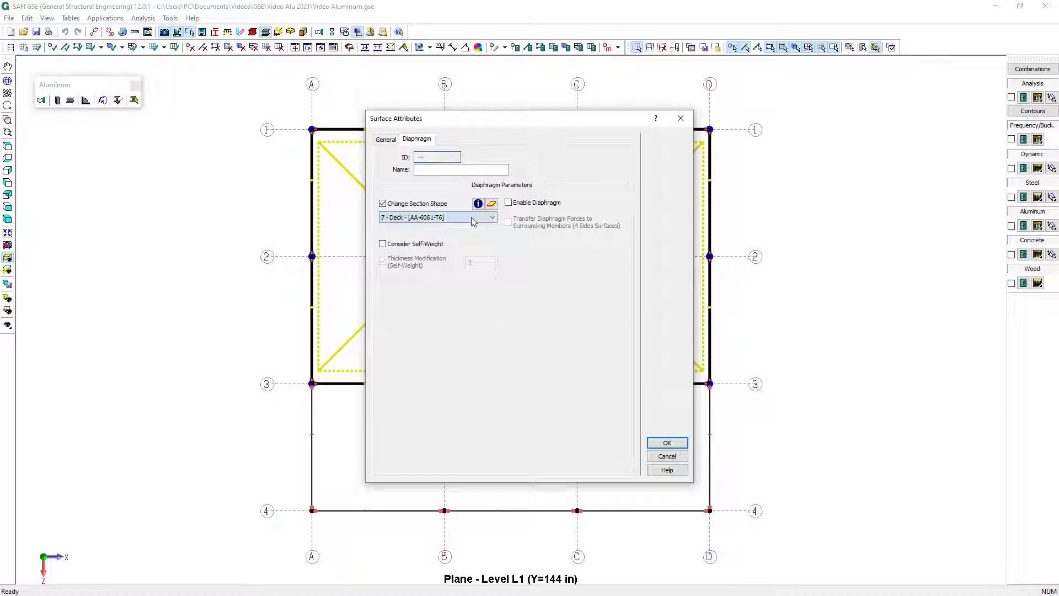
left_click(508, 202)
left_click(508, 222)
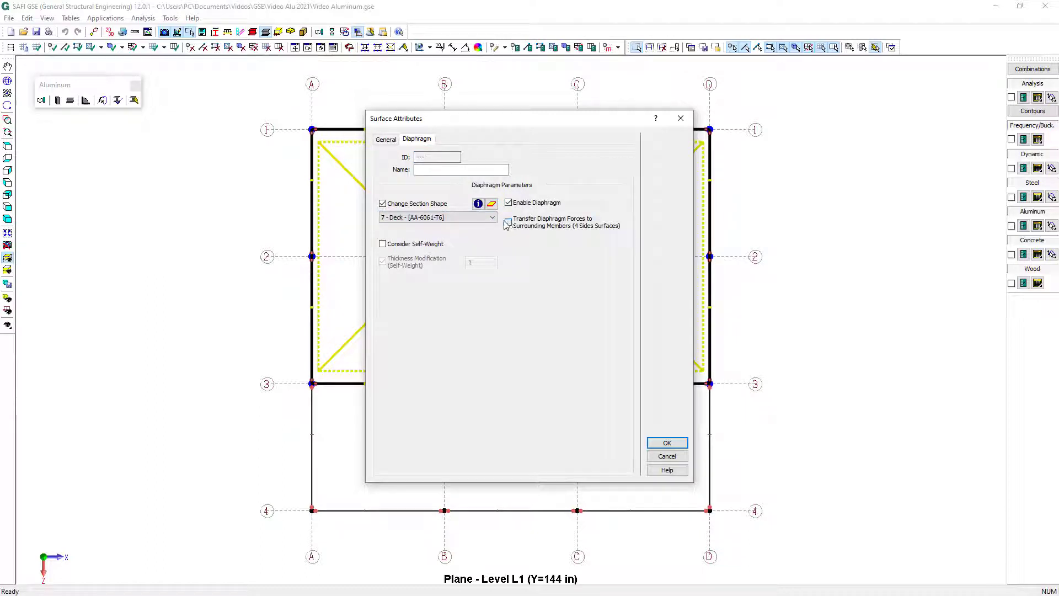
Set the level L1 surfaces to Joist Distribution with 6 joists
left_click(386, 140)
left_click(527, 198)
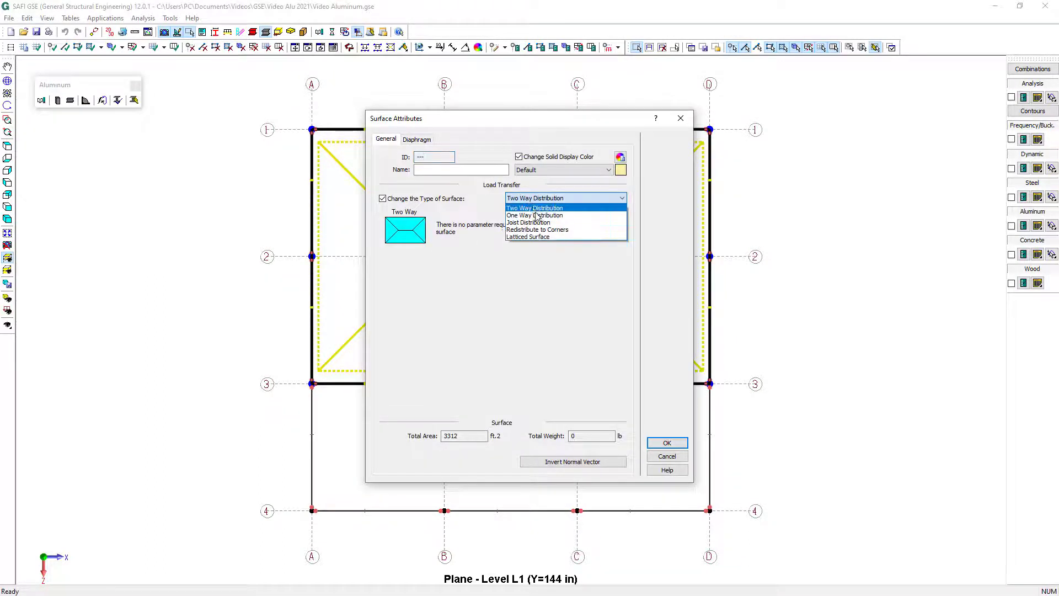
left_click(540, 223)
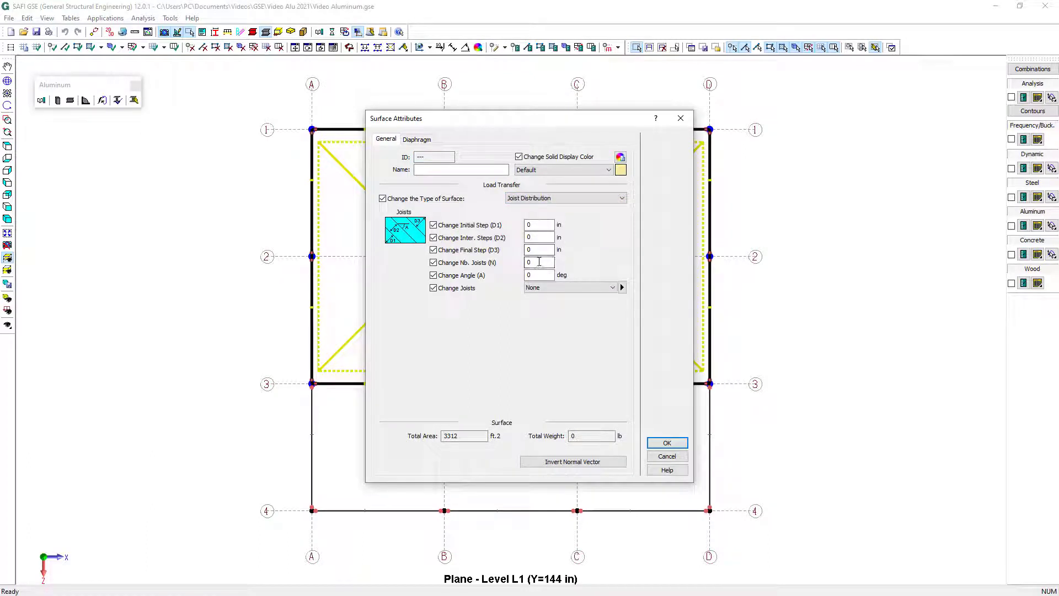
left_click_drag(539, 263, 488, 258)
type("6")
left_click(666, 444)
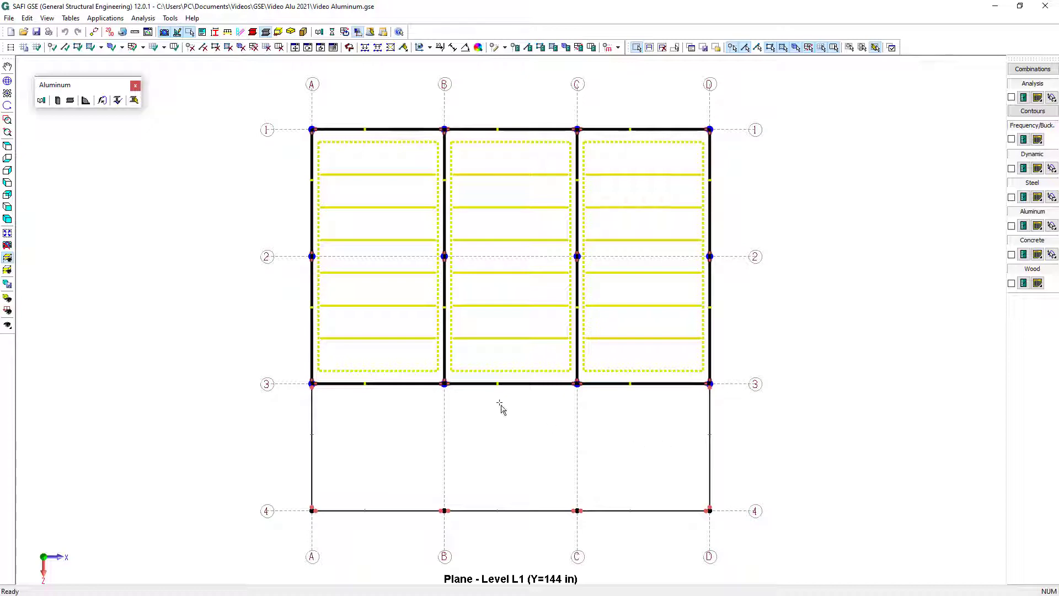
In the elevation along axis A, draw a load surface between grid lines 4 and 3 from Base to L2
left_click(7, 257)
left_click(47, 259)
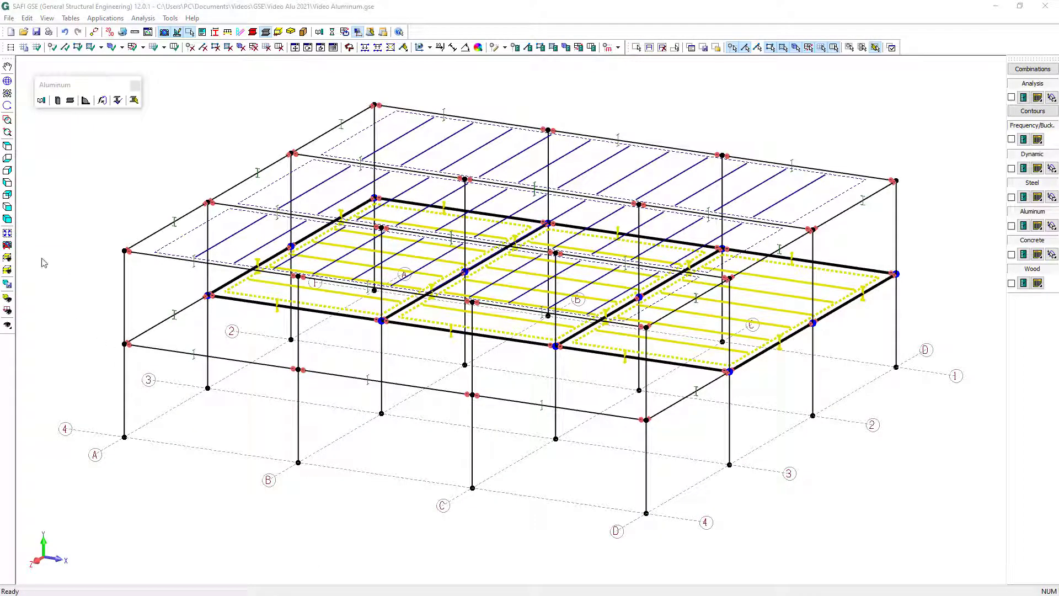
left_click(8, 270)
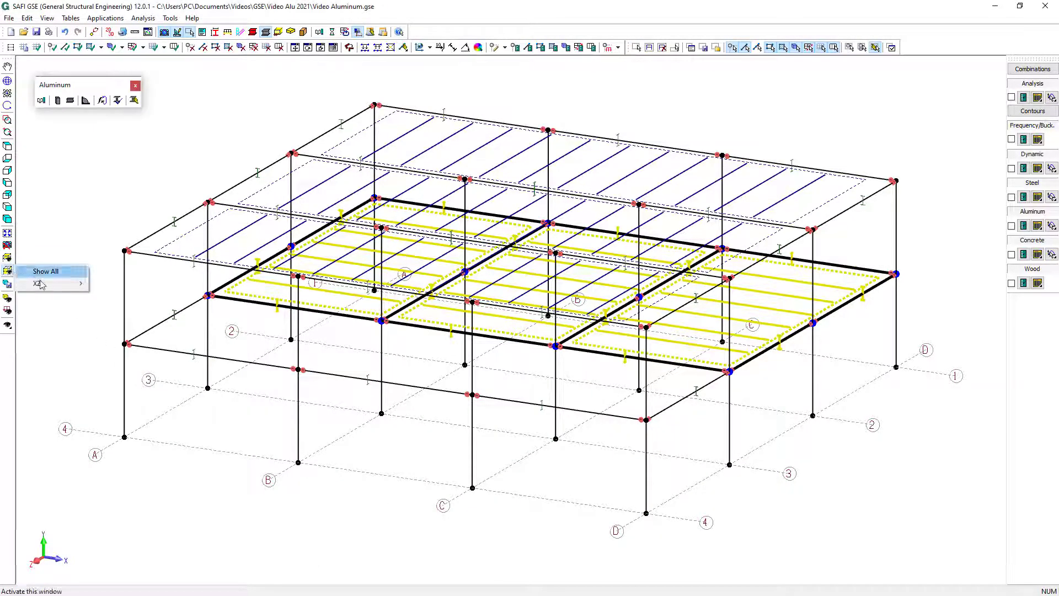
mouse_move(55, 283)
left_click(101, 283)
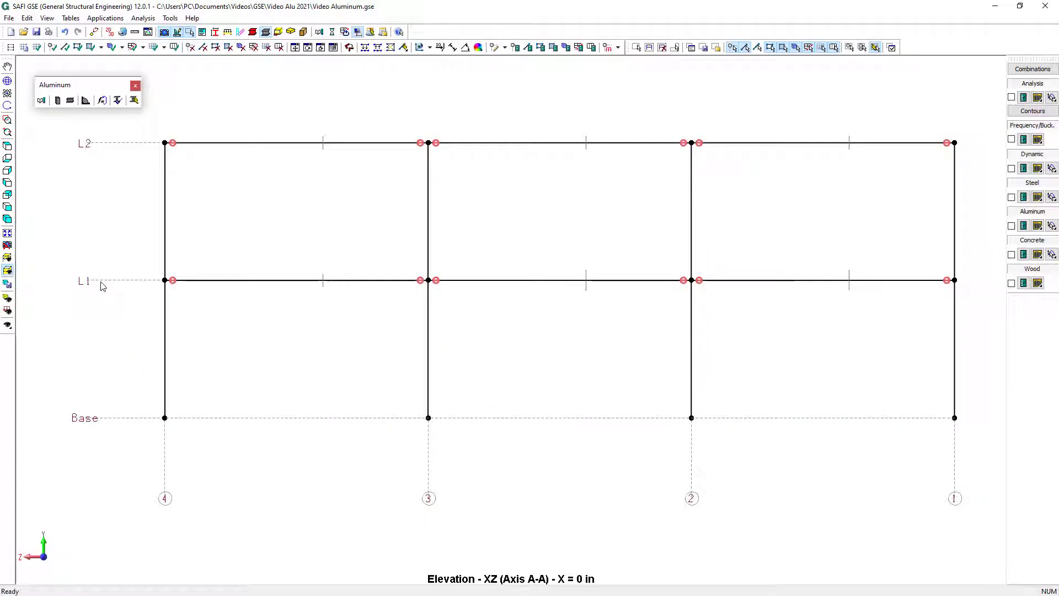
left_click(90, 48)
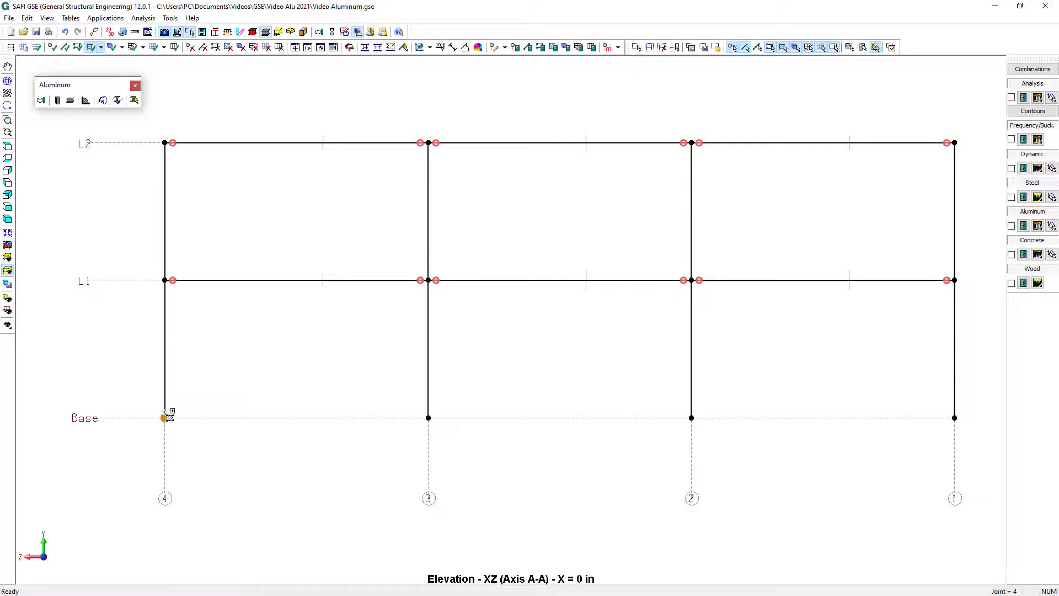
left_click(164, 414)
left_click(373, 422)
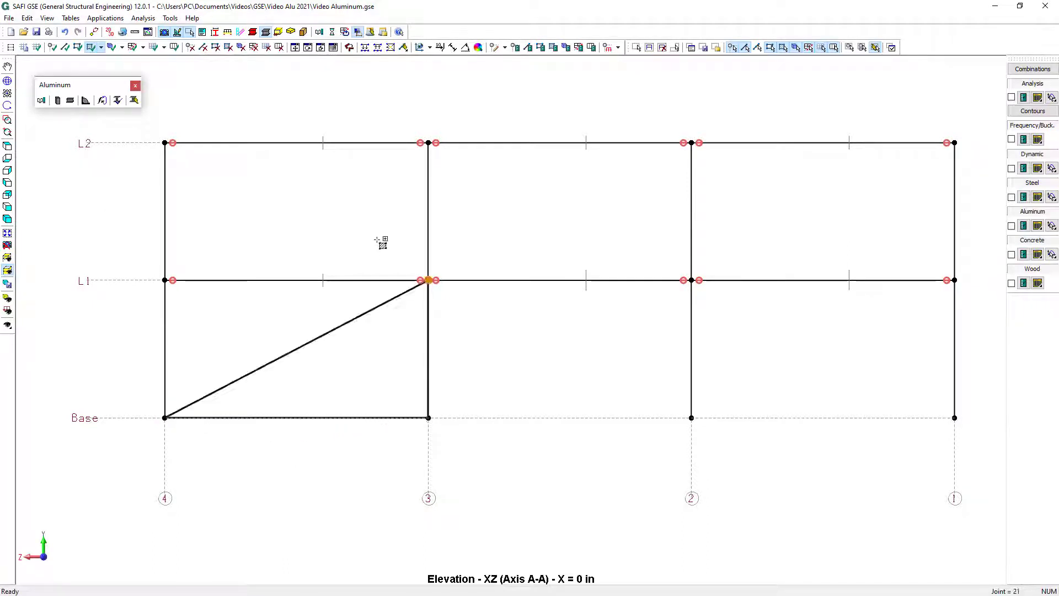
left_click(396, 171)
left_click(215, 160)
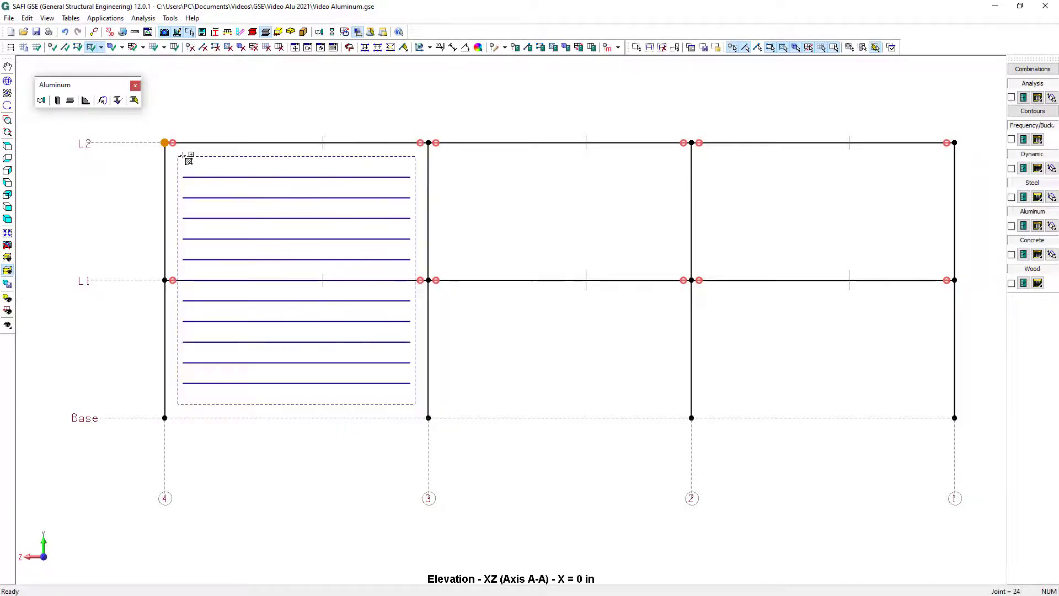
Draw load surfaces from Base to L2 in the axis A bays between grid lines 3 and 2 and between 2 and 1
left_click(439, 418)
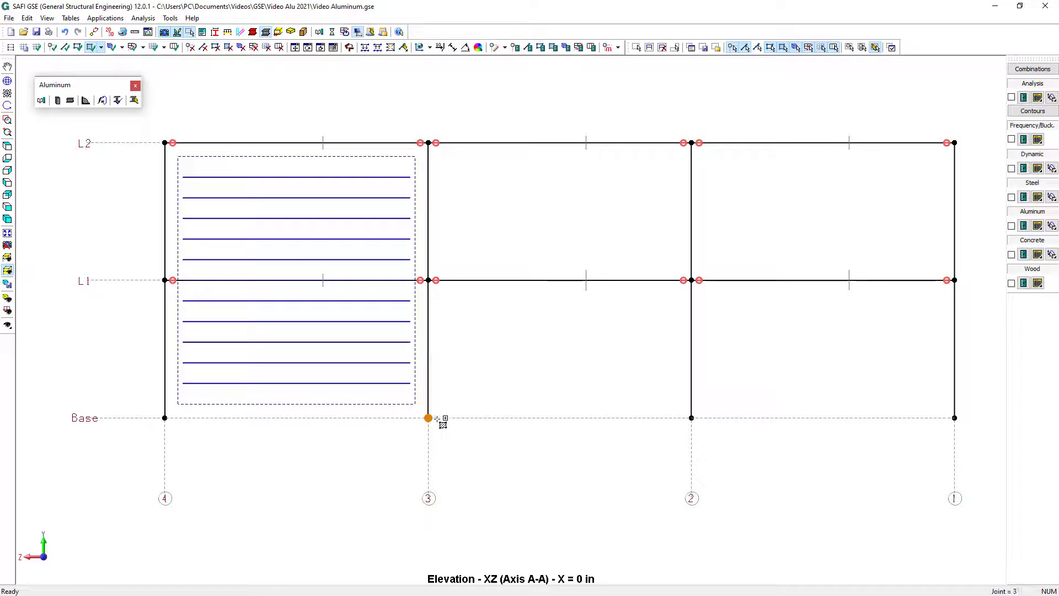
left_click(657, 439)
left_click(664, 170)
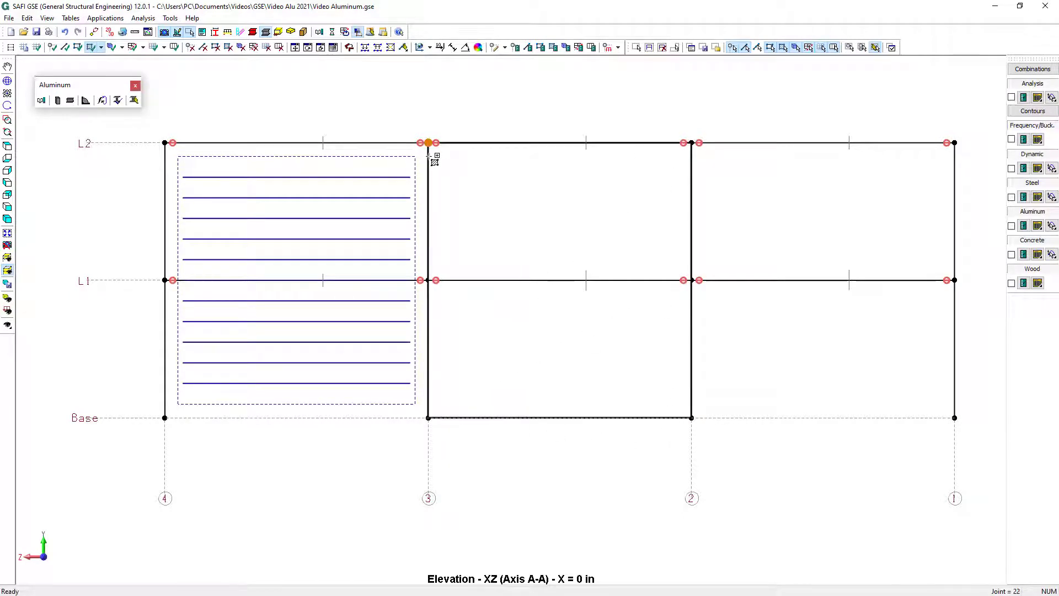
left_click(434, 158)
left_click(692, 419)
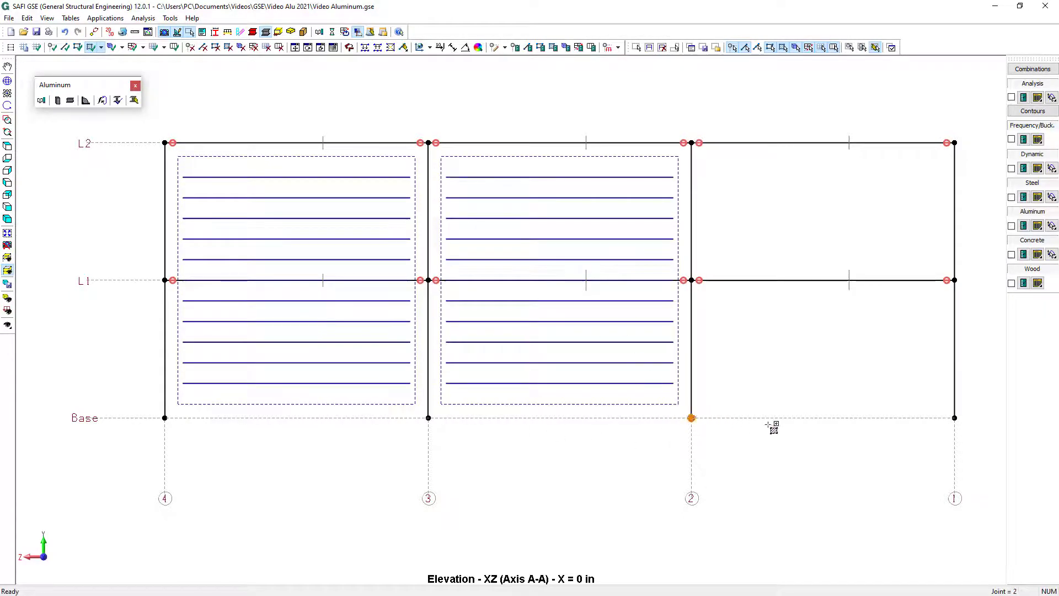
left_click(955, 418)
left_click(955, 144)
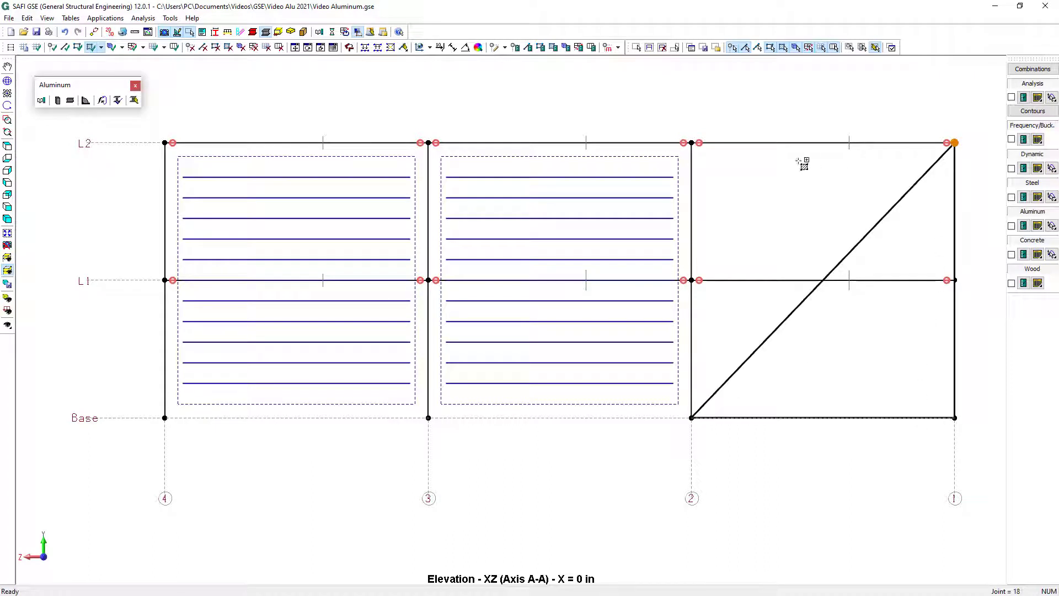
left_click(718, 160)
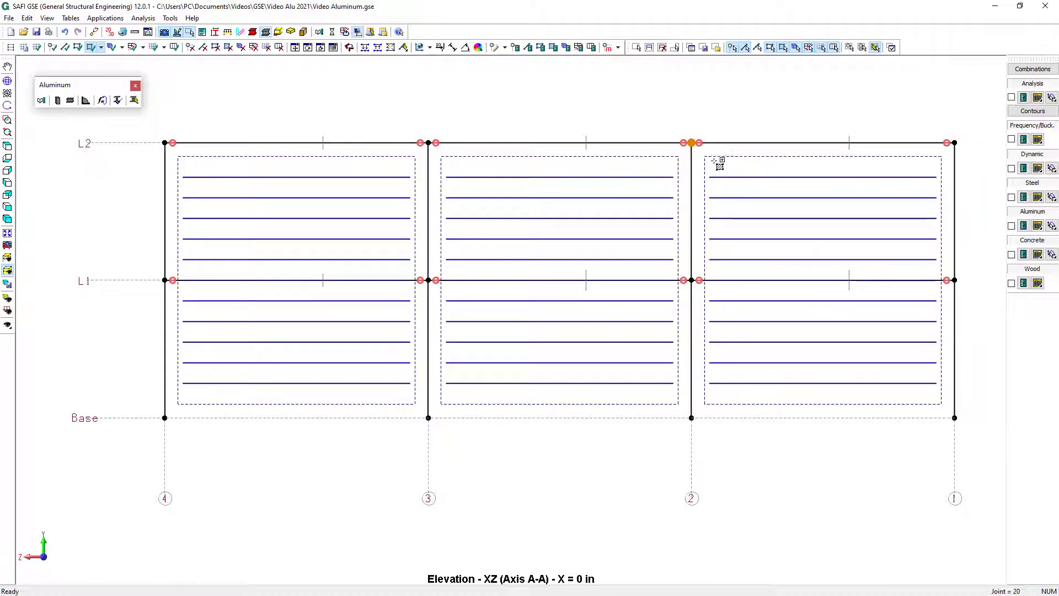
Set all axis A wall surfaces to One Way Distribution, with loads distributed along sides J-K and L-I
key("ctrl+a")
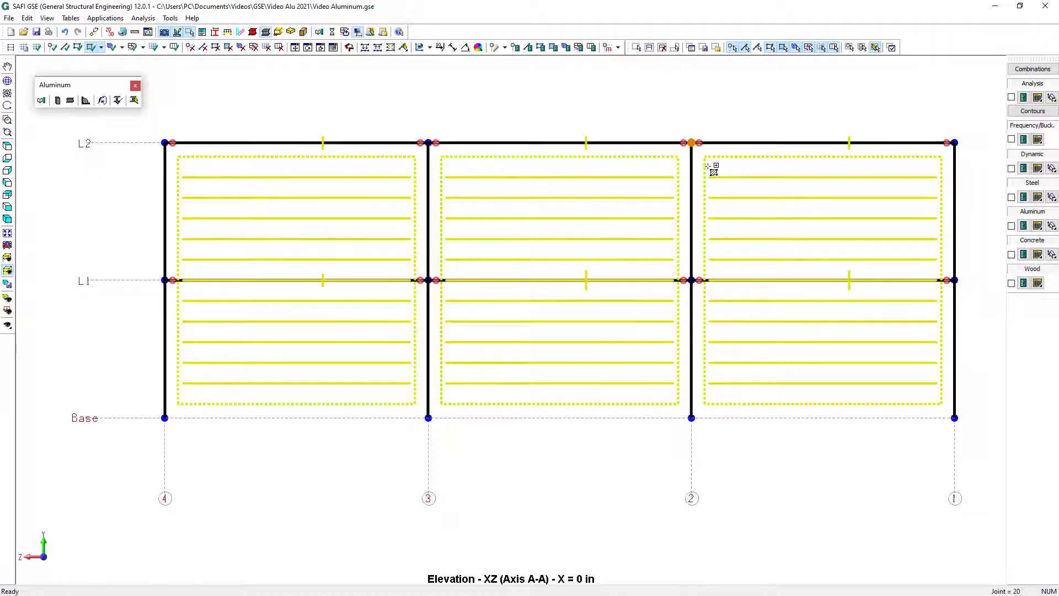
left_click(552, 48)
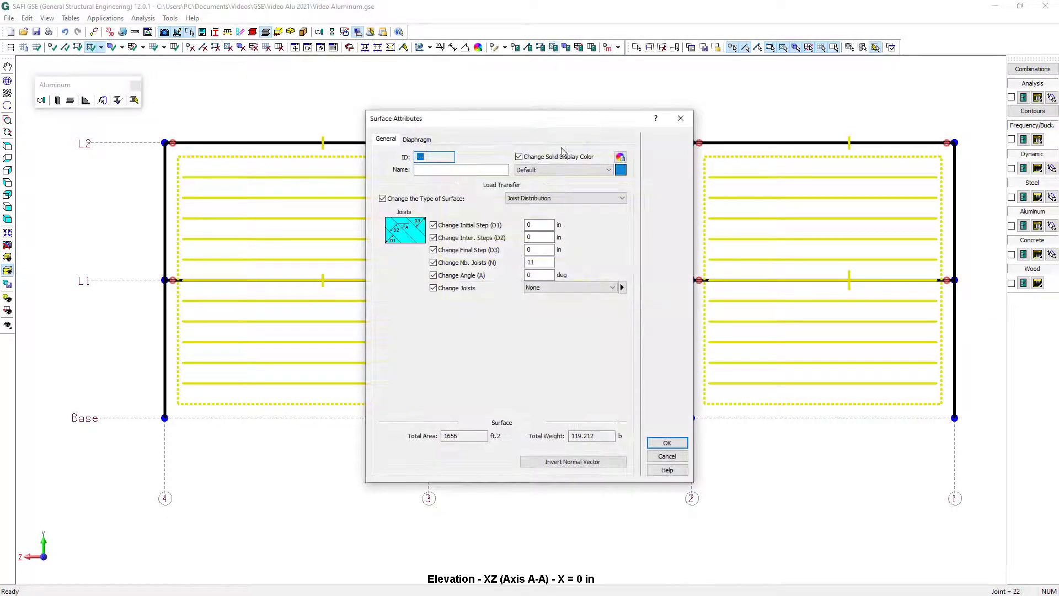
left_click(568, 198)
left_click(566, 216)
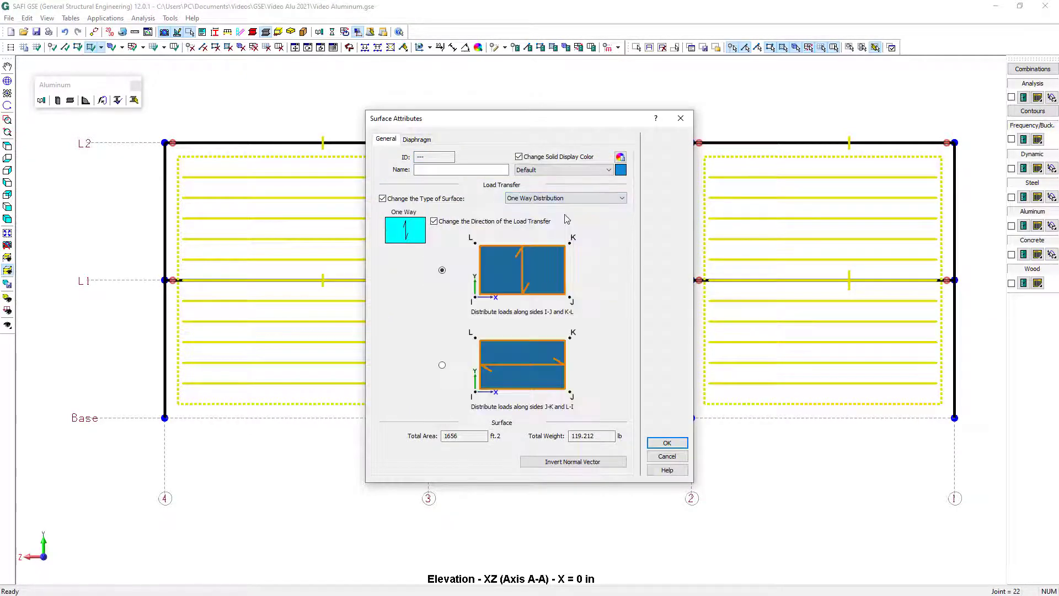
left_click(533, 366)
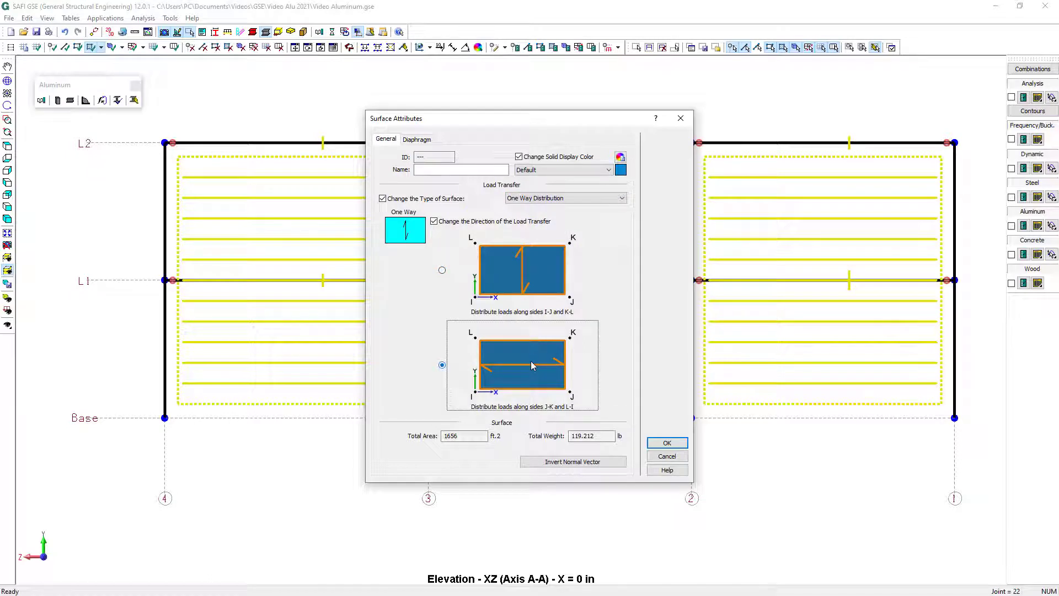
left_click(668, 443)
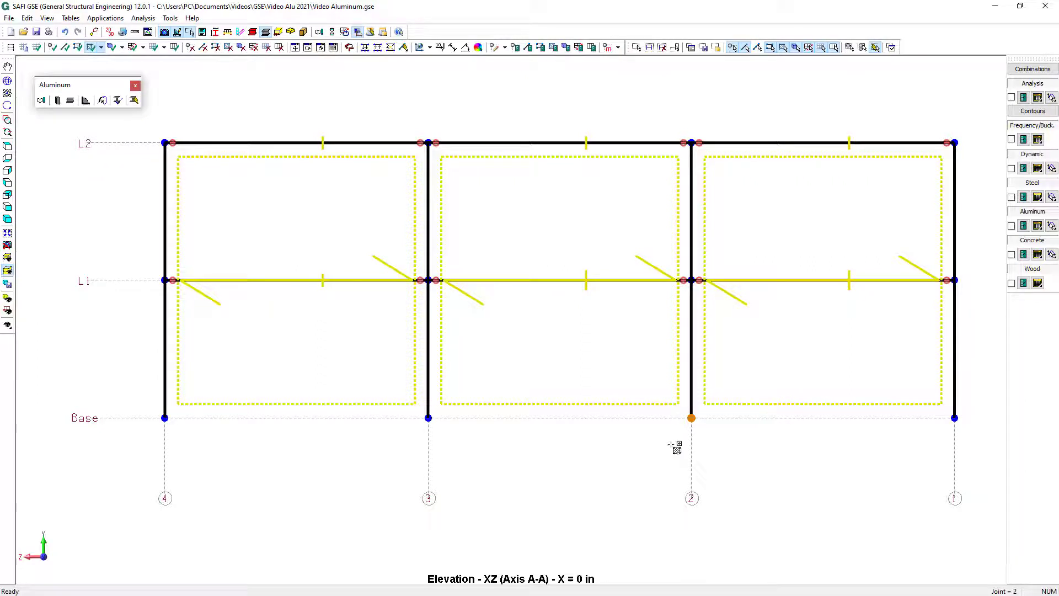
Show the whole structure and define the basic loads Dead, as a Dead Load, and Live, as a Live Load
left_click(8, 271)
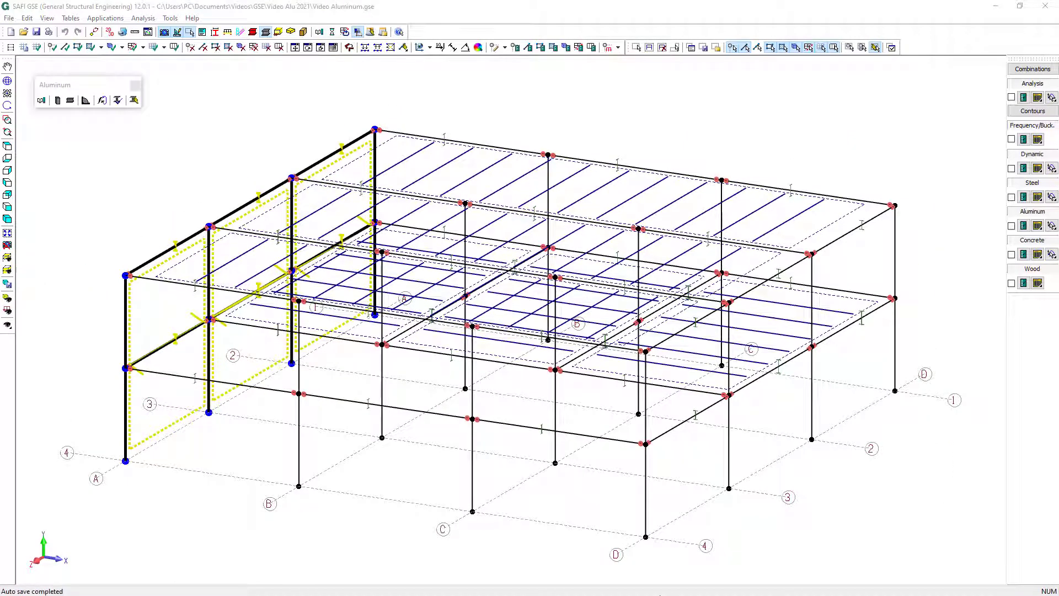
left_click(609, 47)
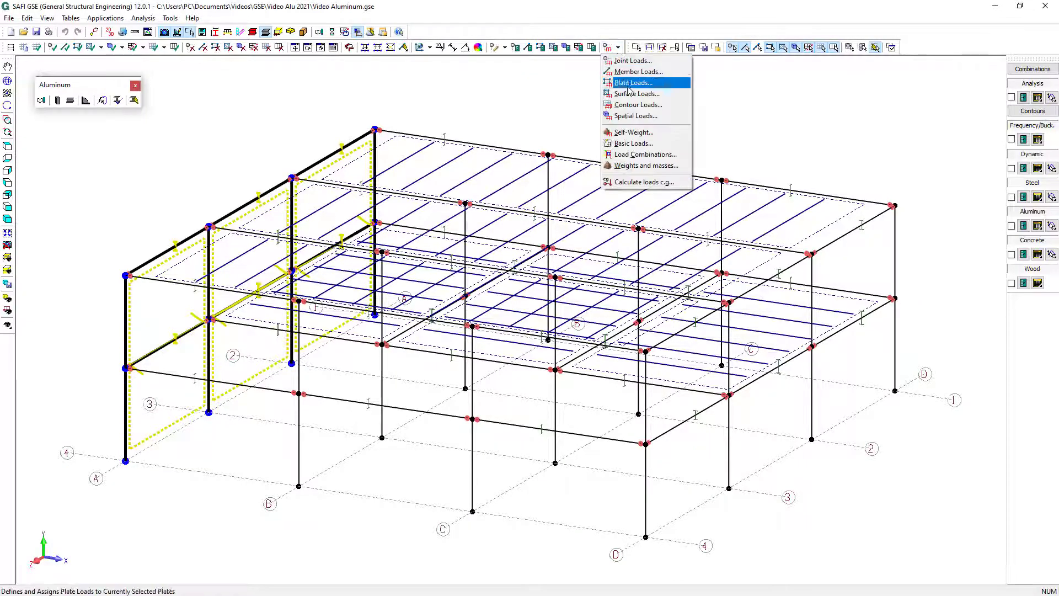
left_click(633, 144)
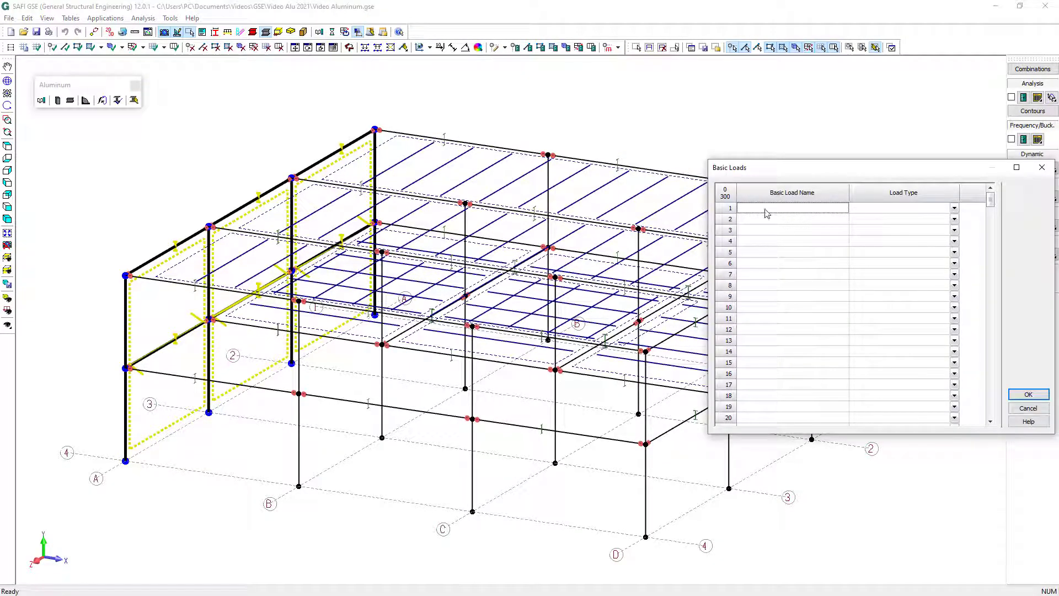
type("Dead")
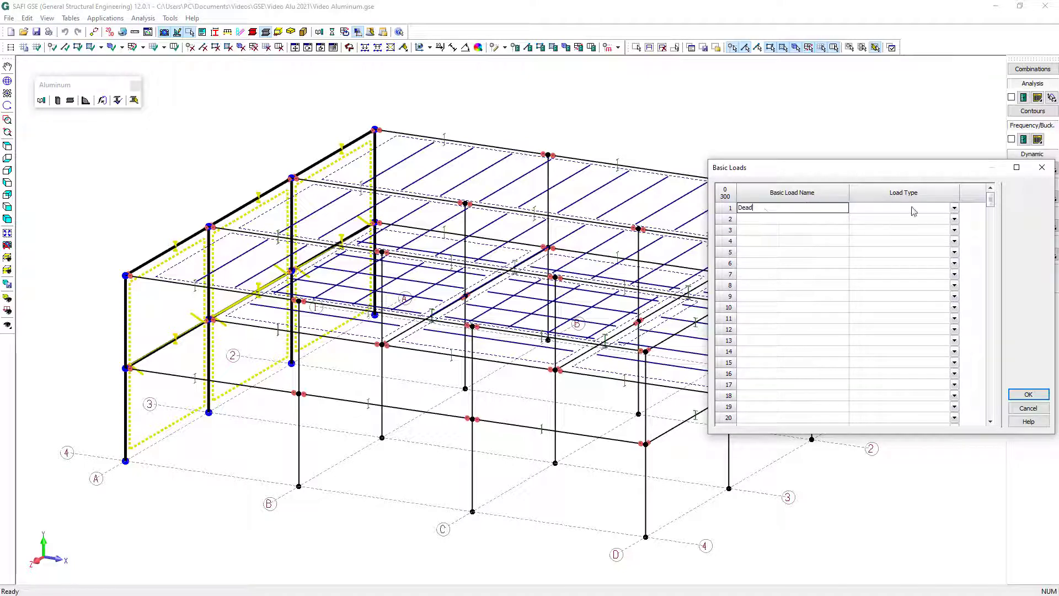
left_click(954, 209)
left_click(945, 236)
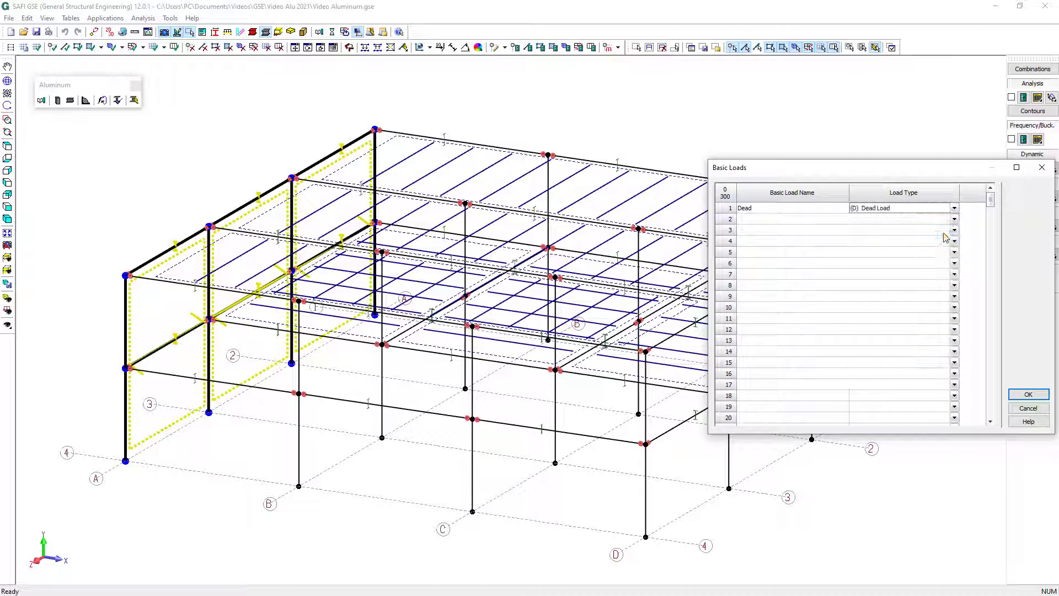
left_click(835, 221)
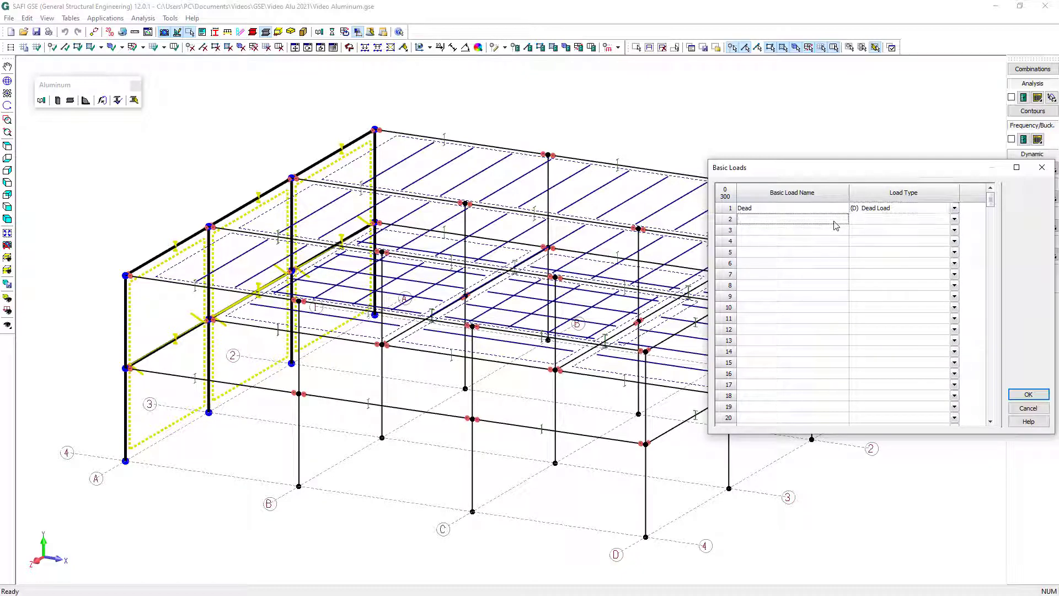
type("Live")
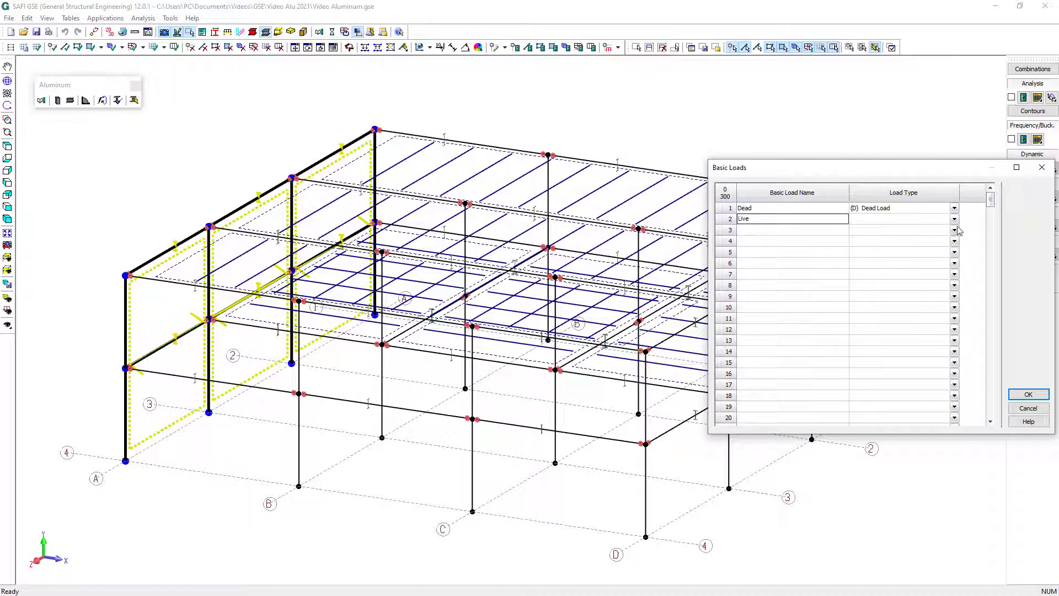
left_click(954, 219)
left_click(929, 265)
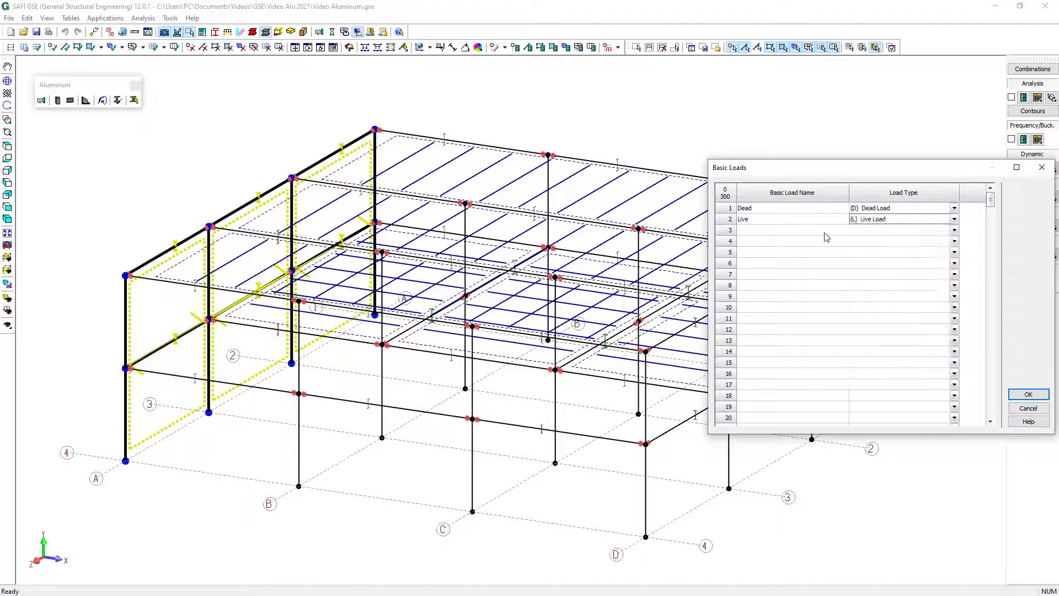
Add the basic loads Snow, as a Snow Load, and Wind X, as a Wind Load
left_click(807, 232)
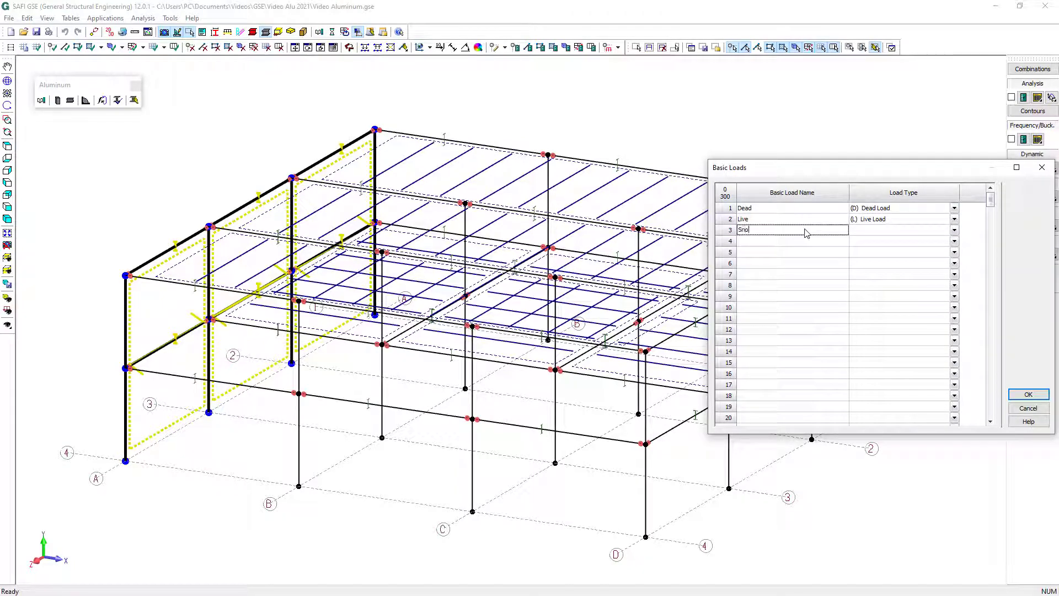
left_click(954, 230)
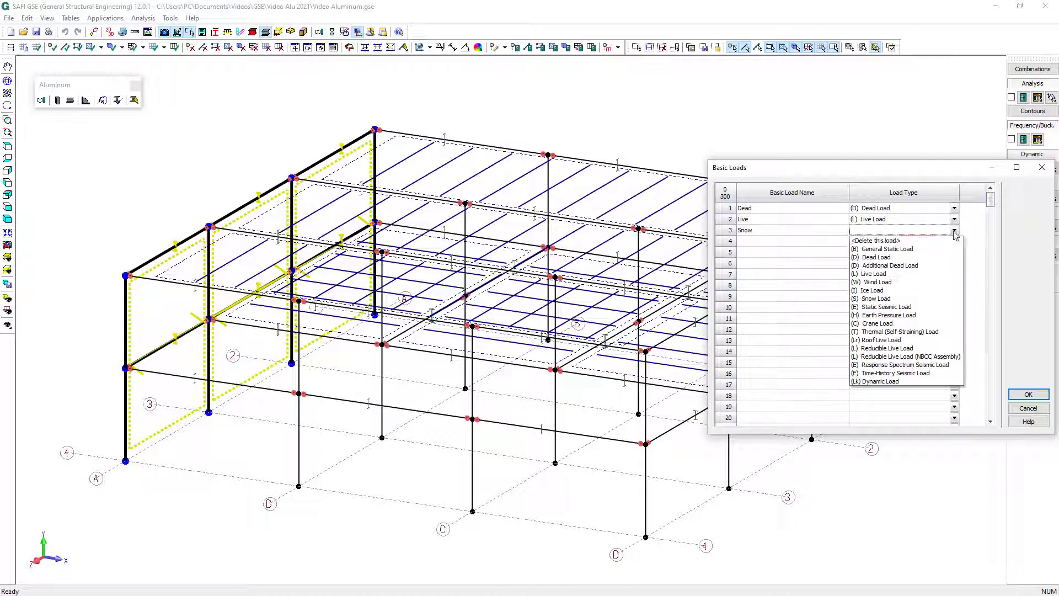
left_click(909, 298)
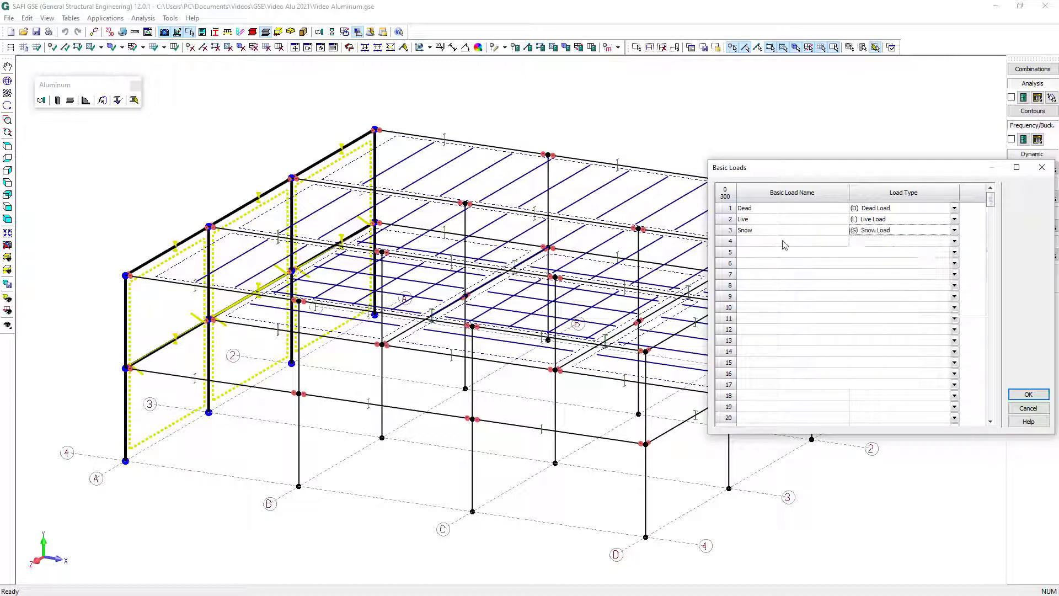
left_click(782, 244)
type("Wind X")
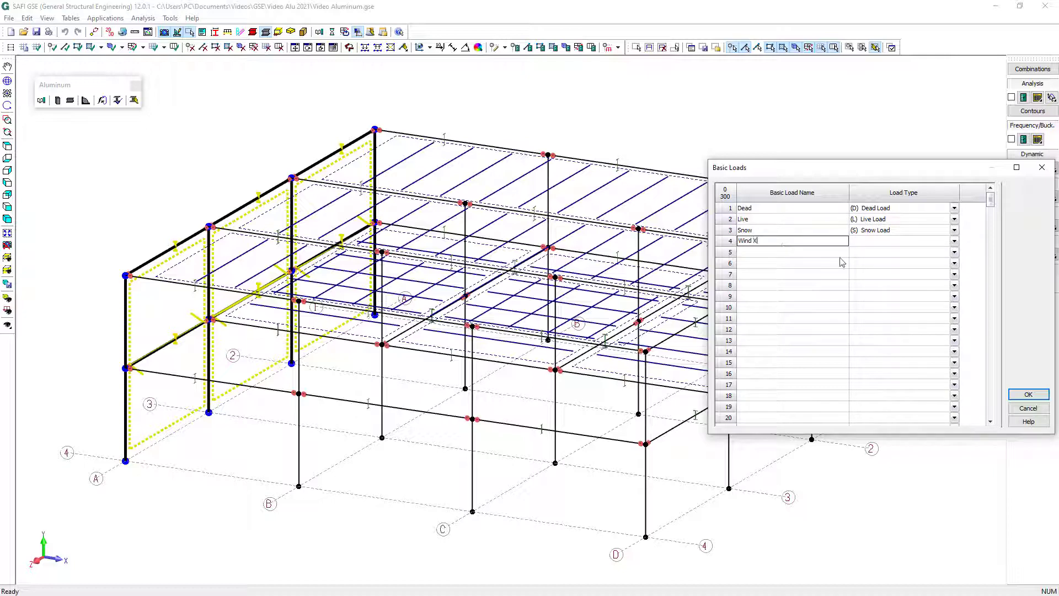
left_click(953, 241)
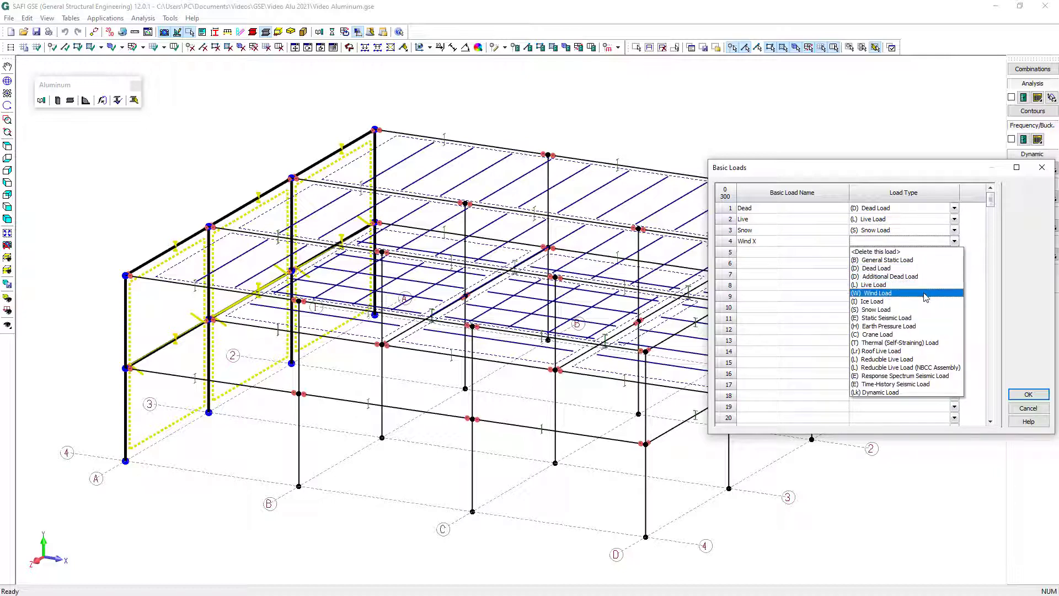
left_click(926, 298)
left_click(1030, 395)
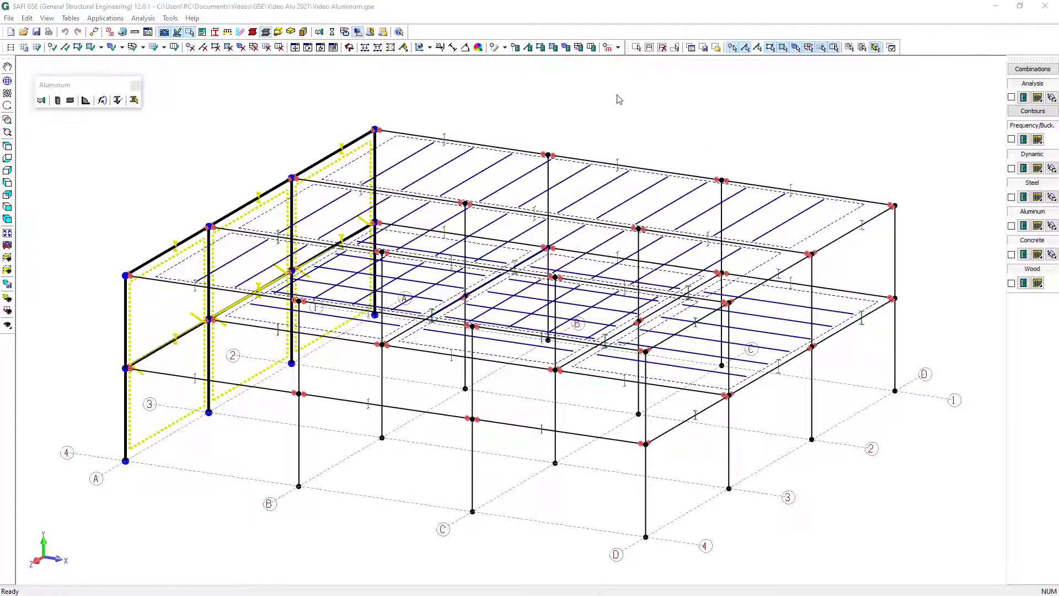
Assign the structure's self-weight to the Dead basic load with a Y factor of -1
left_click(618, 48)
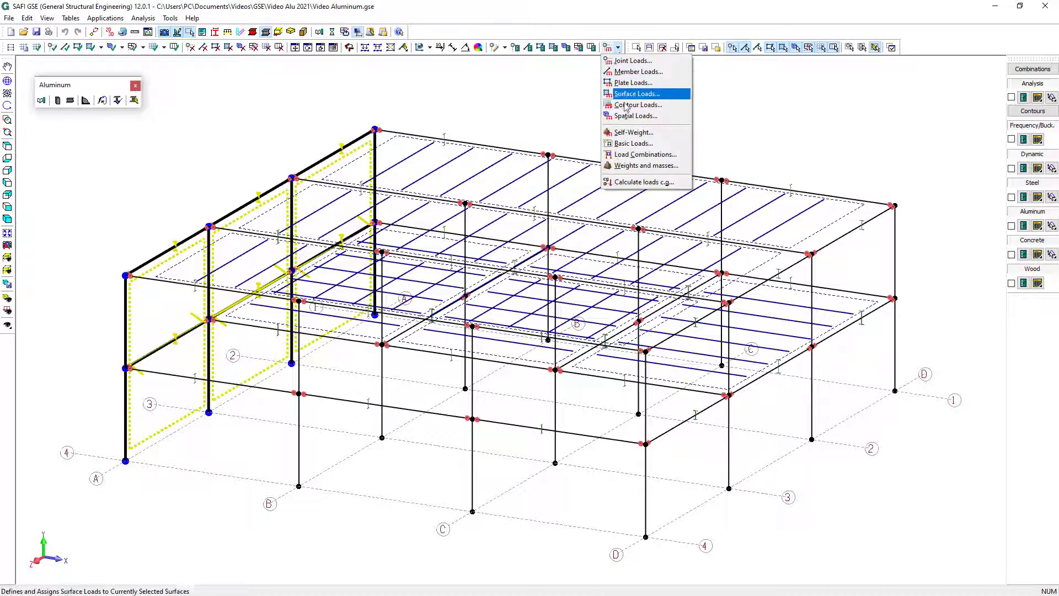
left_click(633, 134)
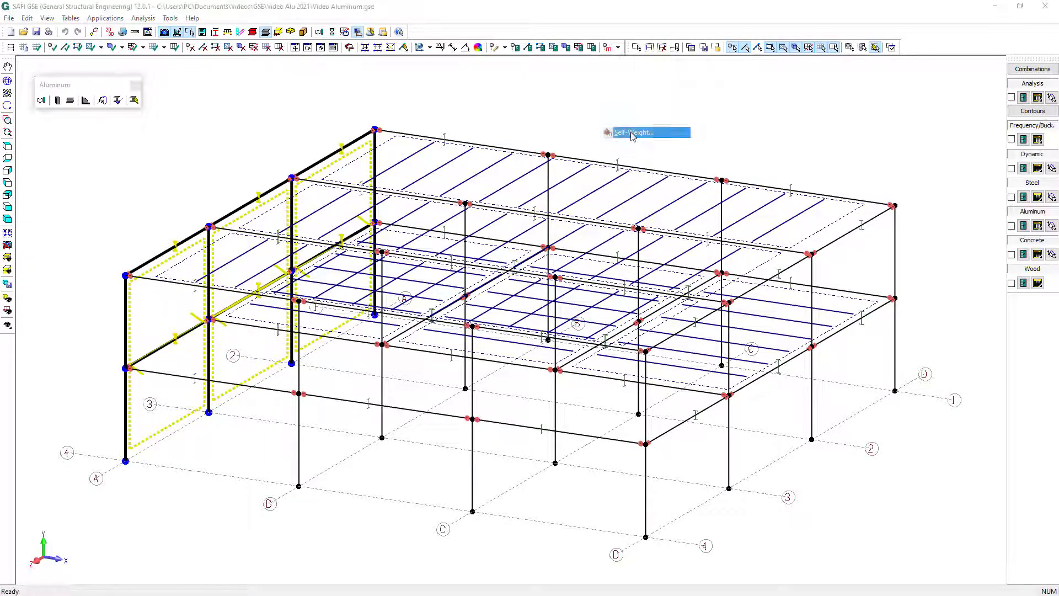
left_click(570, 259)
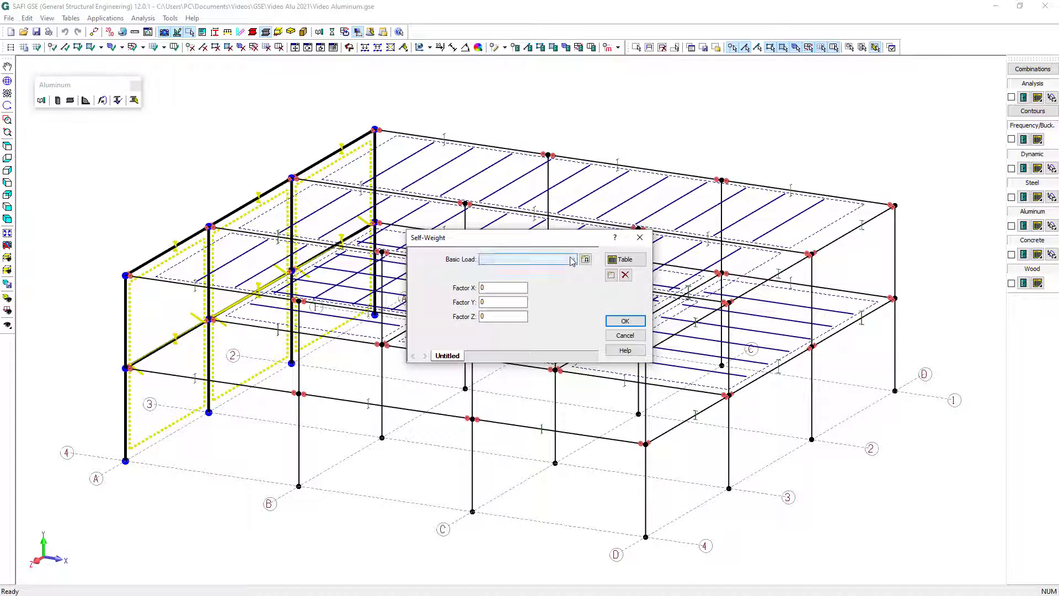
left_click(559, 270)
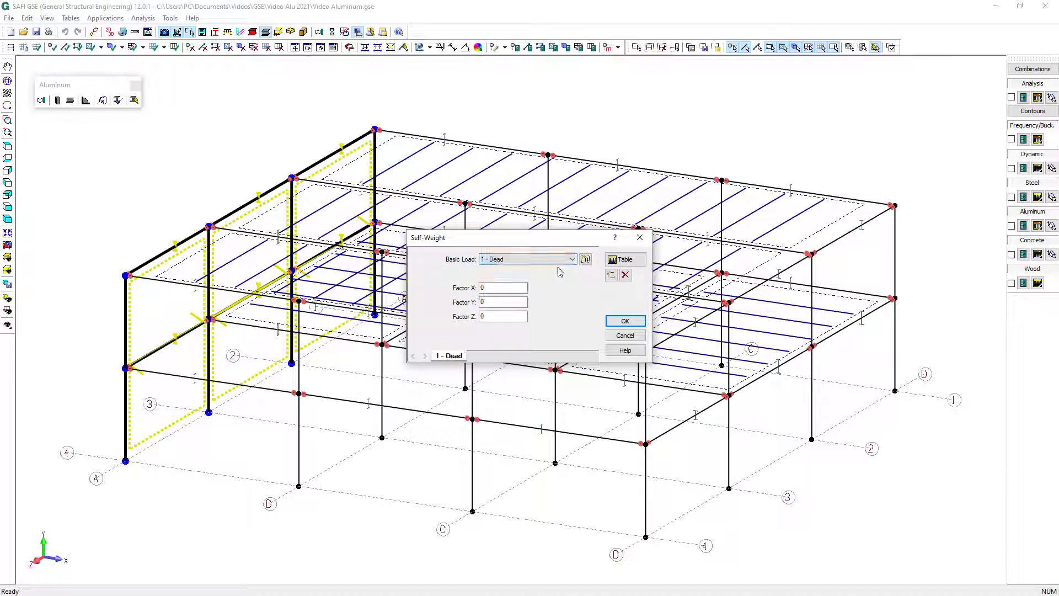
double_click(500, 302)
left_click(621, 321)
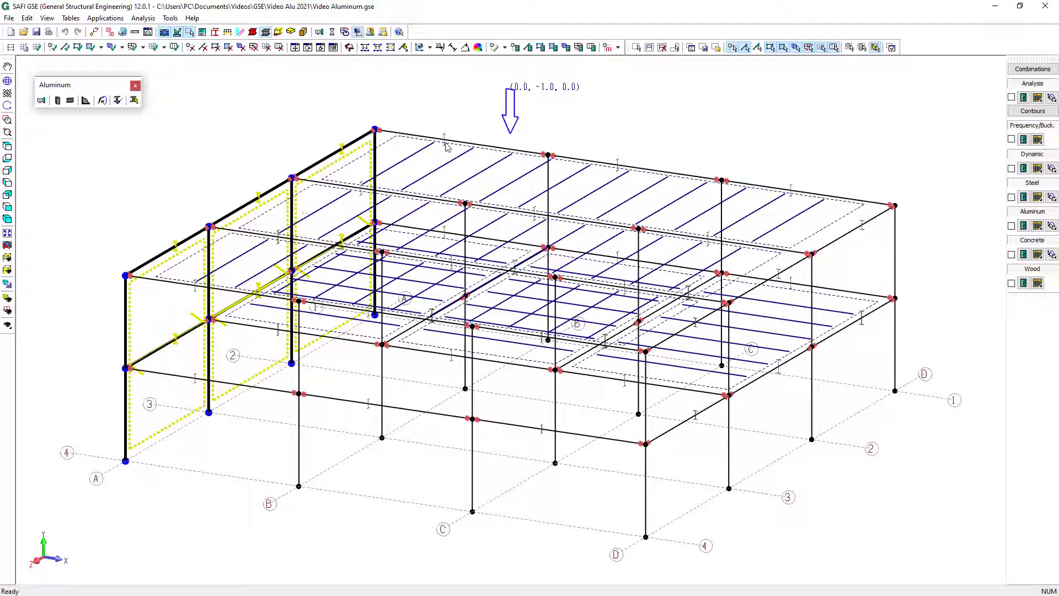
Add a constant Wind X pressure of 20 lb/ft² along the global X axis to the selected axis A wall surfaces
left_click(619, 49)
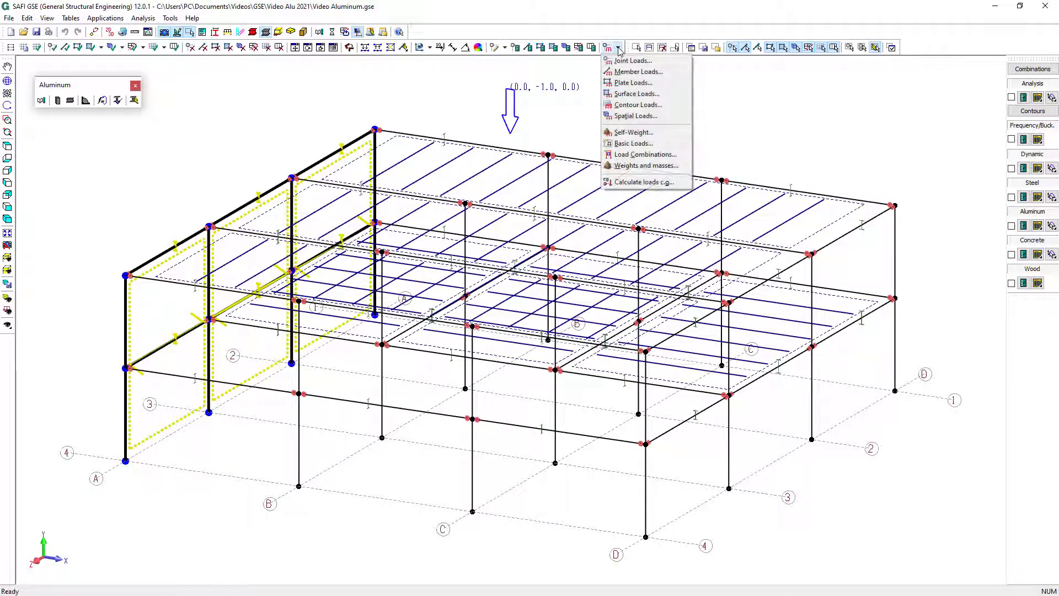
left_click(629, 95)
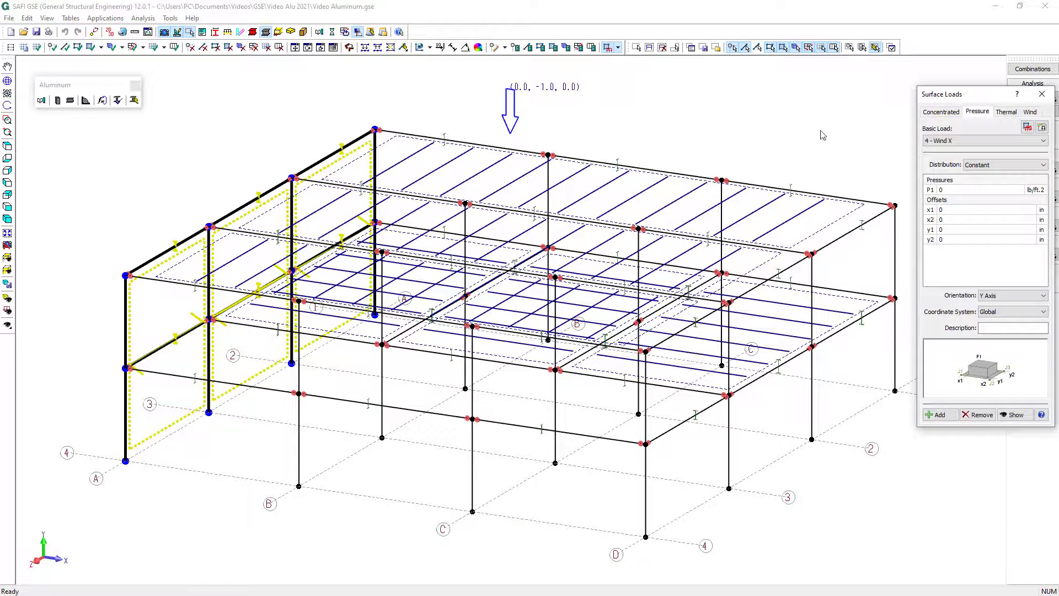
left_click(941, 143)
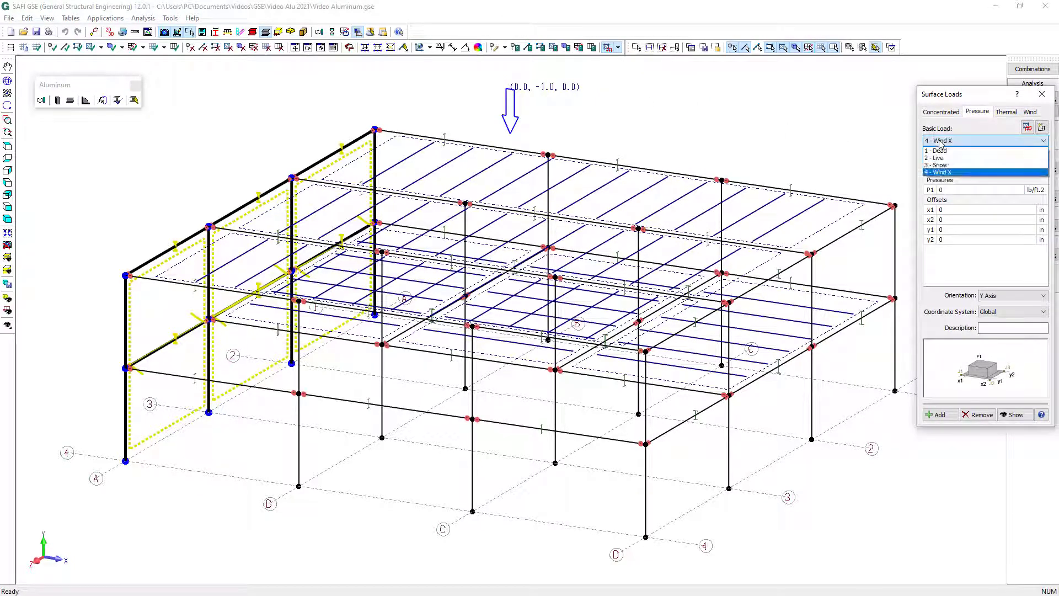
left_click(945, 175)
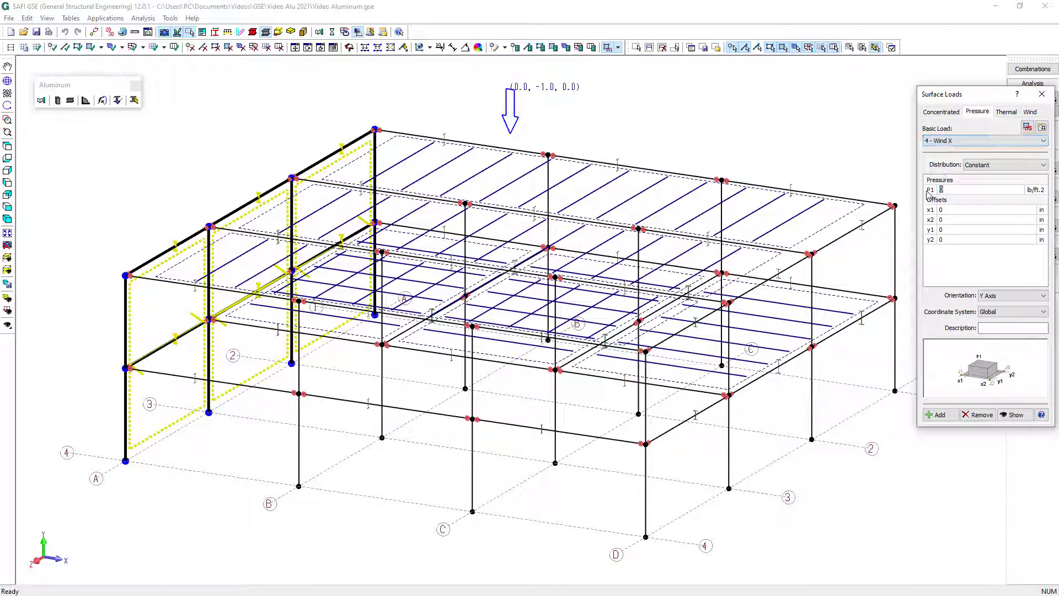
left_click(930, 191)
type("2")
type("0")
left_click(1012, 296)
left_click(1006, 305)
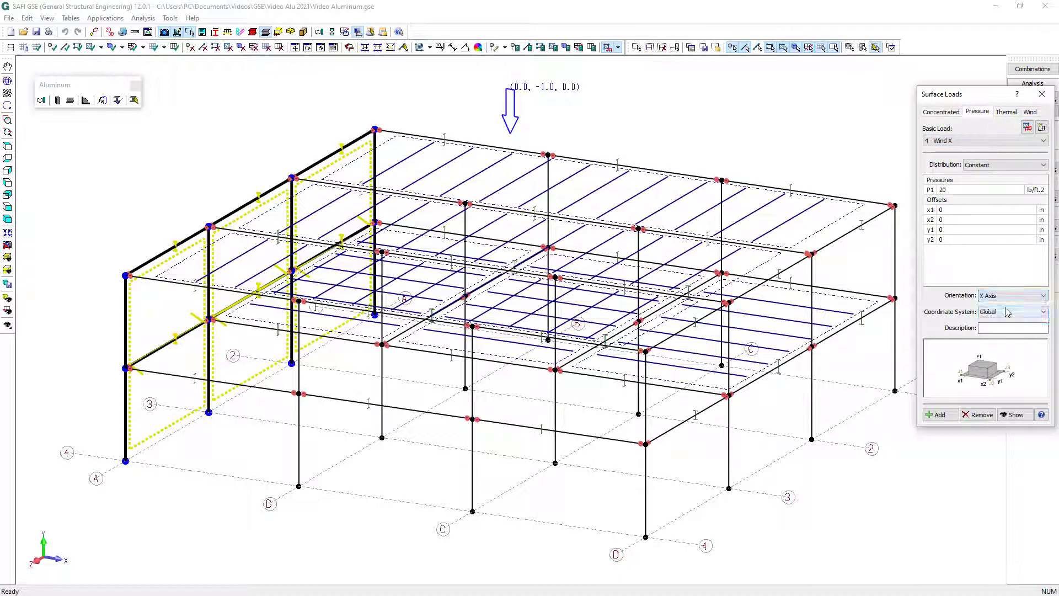
left_click(939, 415)
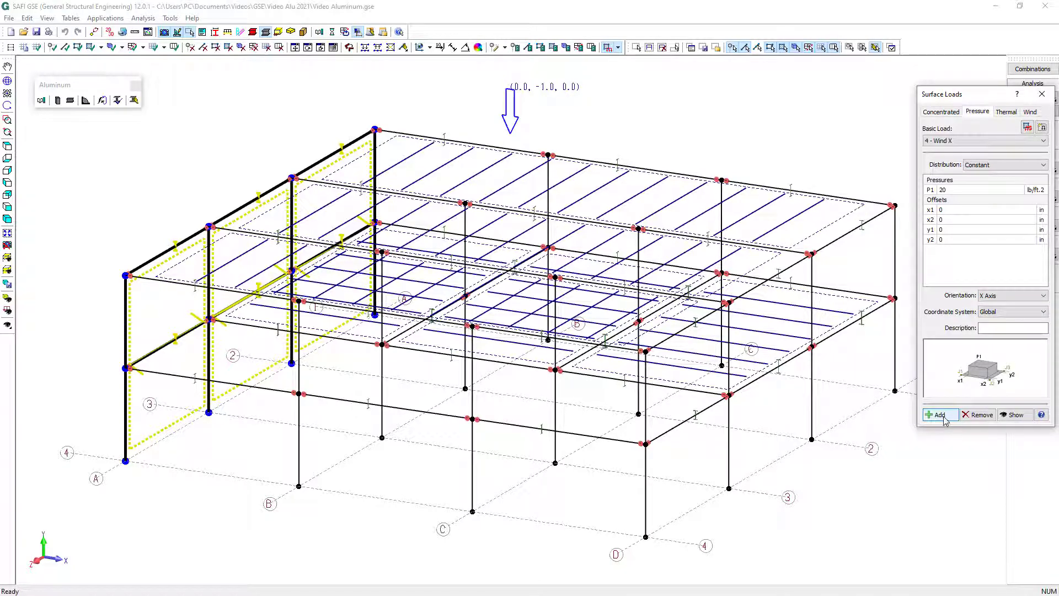
left_click(940, 415)
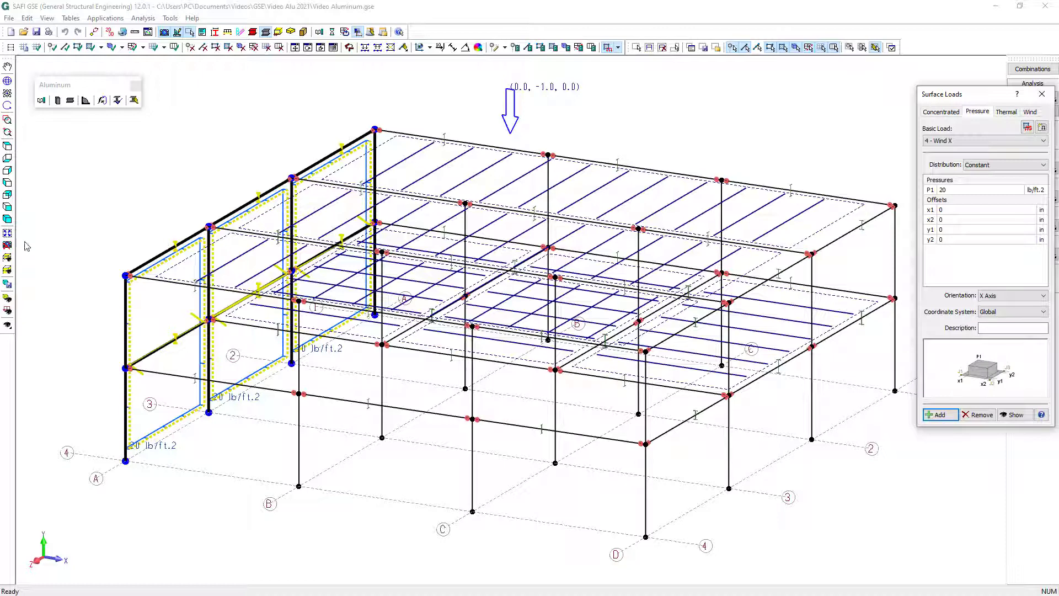
Apply a constant Dead pressure of -45 lb/ft² along the global Y axis to all three deck surfaces on level L1
left_click(8, 258)
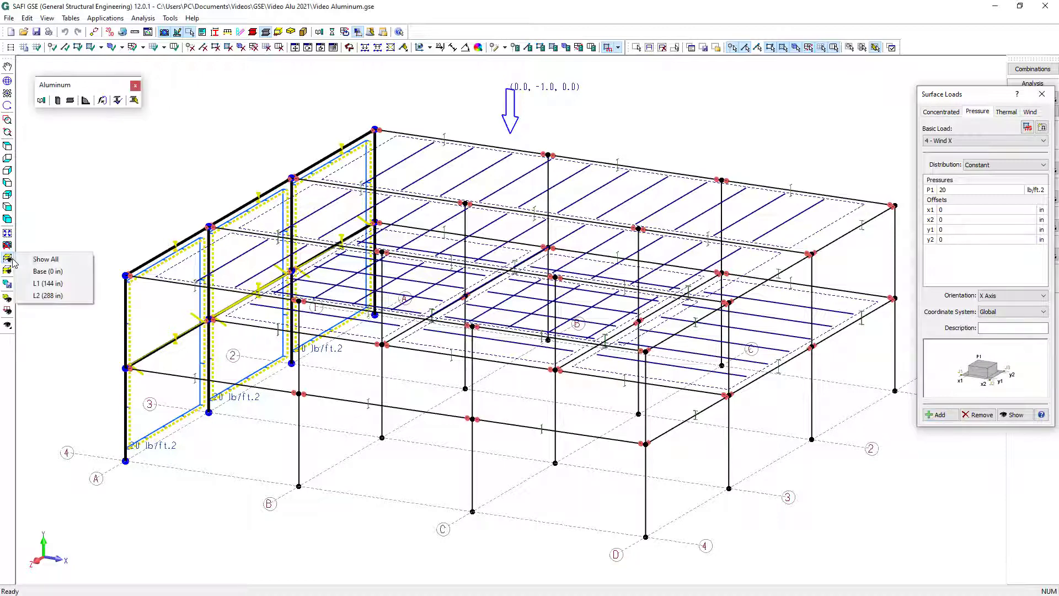
left_click(50, 284)
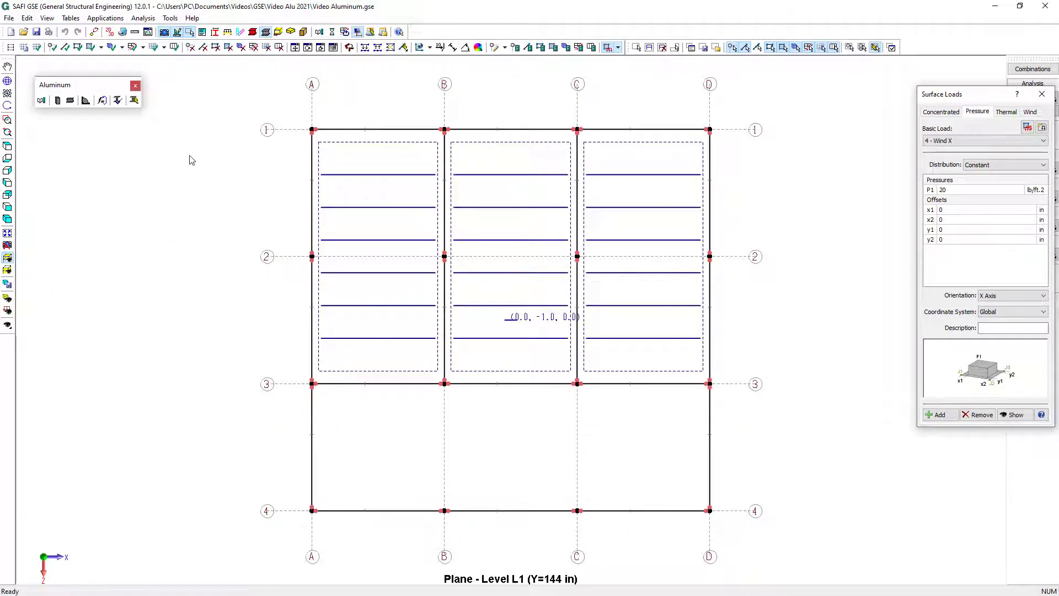
left_click_drag(279, 107, 742, 414)
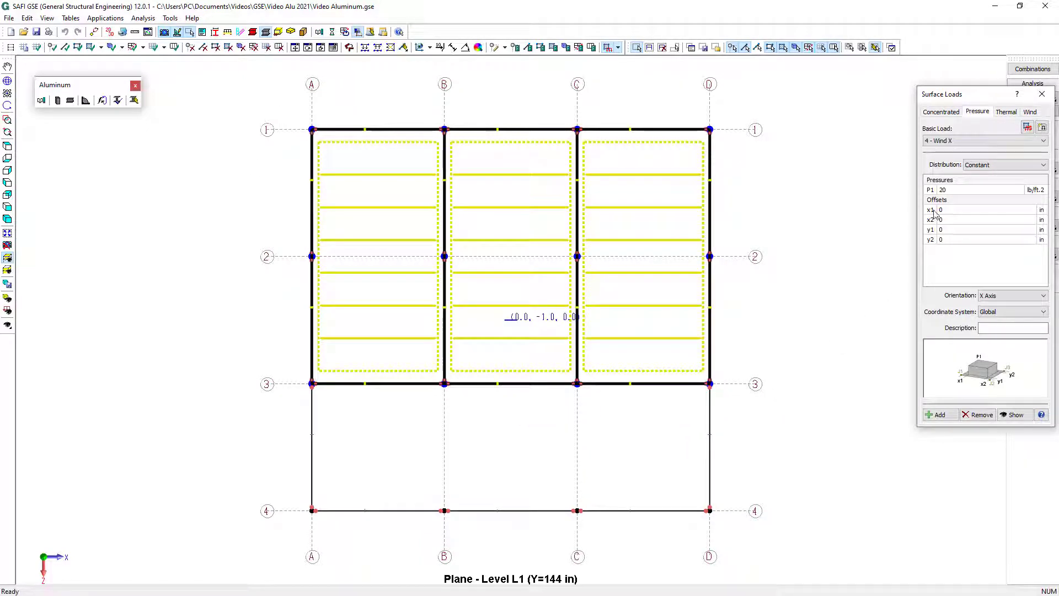
left_click(954, 142)
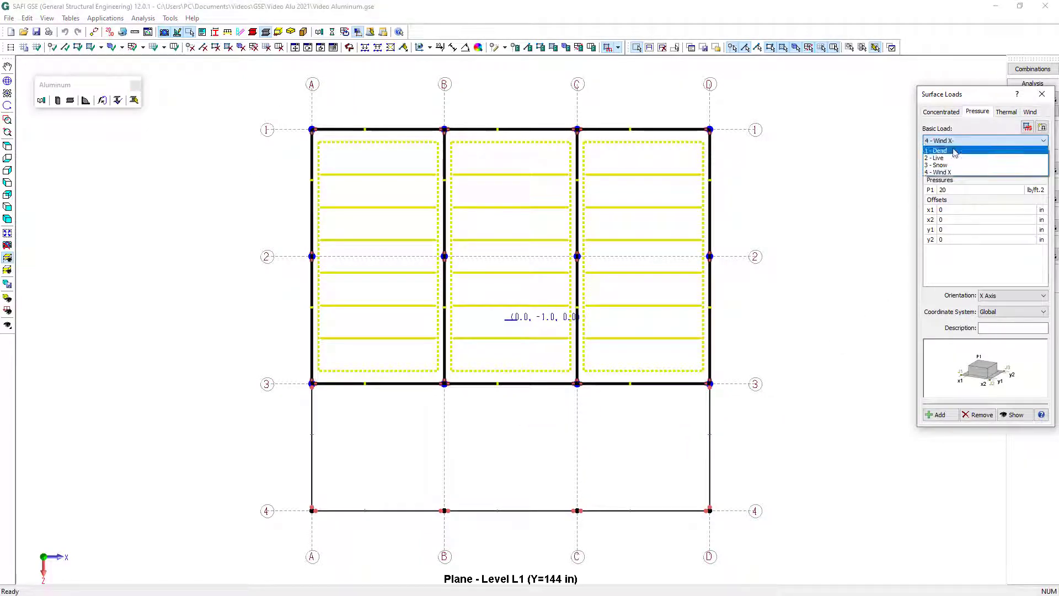
left_click(954, 151)
double_click(951, 189)
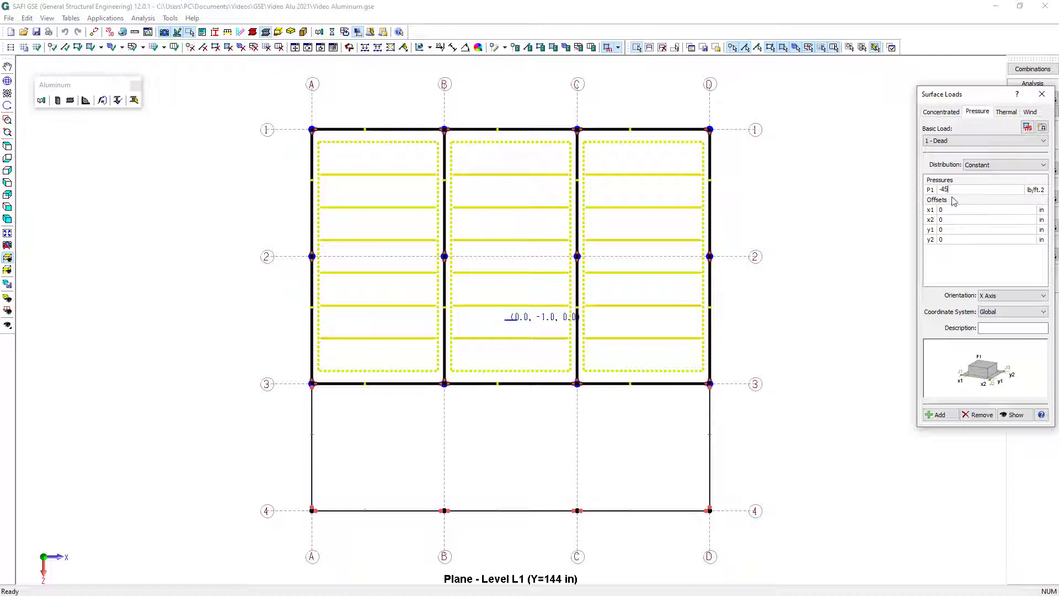
left_click(1001, 296)
left_click(998, 312)
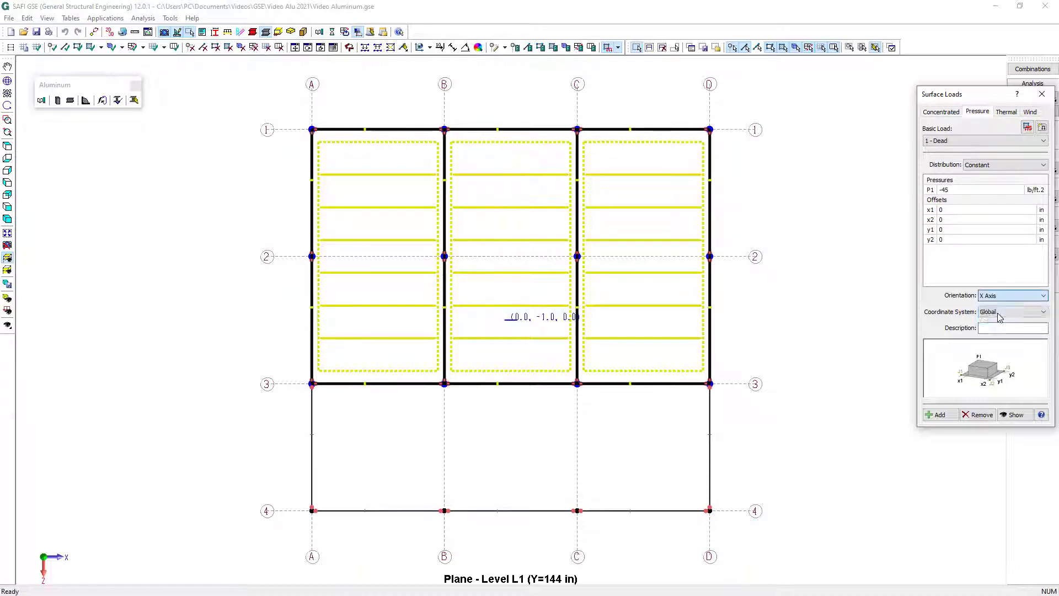
left_click(941, 415)
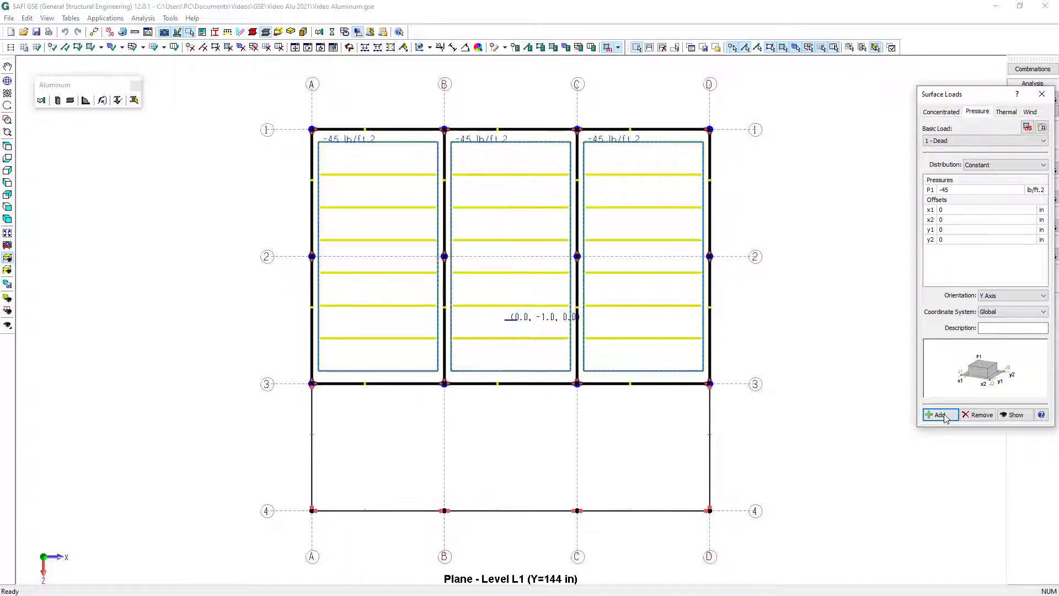
Add a constant Live pressure of -95 lb/ft² along the Y axis to the same level L1 deck surfaces
left_click(969, 142)
left_click(965, 159)
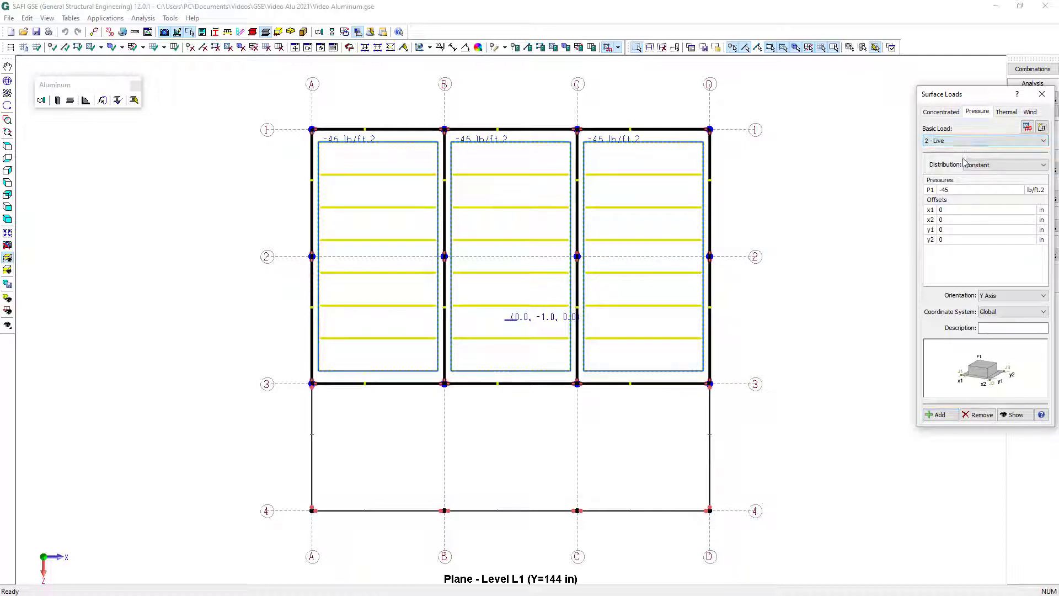
double_click(958, 189)
left_click(946, 416)
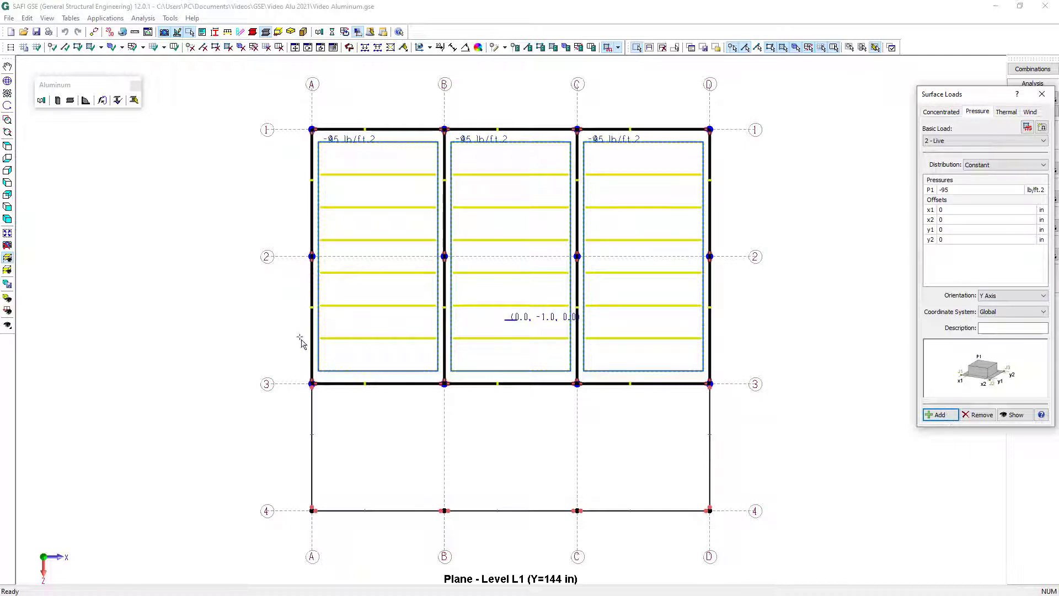
Apply a constant Dead pressure of -45 lb/ft² along the Y axis to all three roof surfaces on level L2
left_click(7, 258)
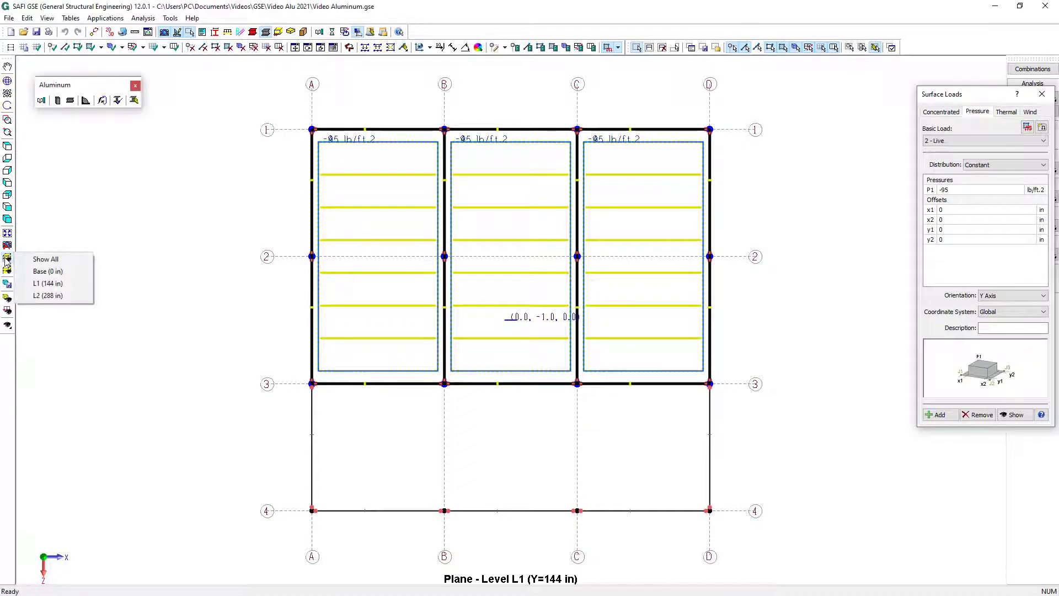
left_click(58, 296)
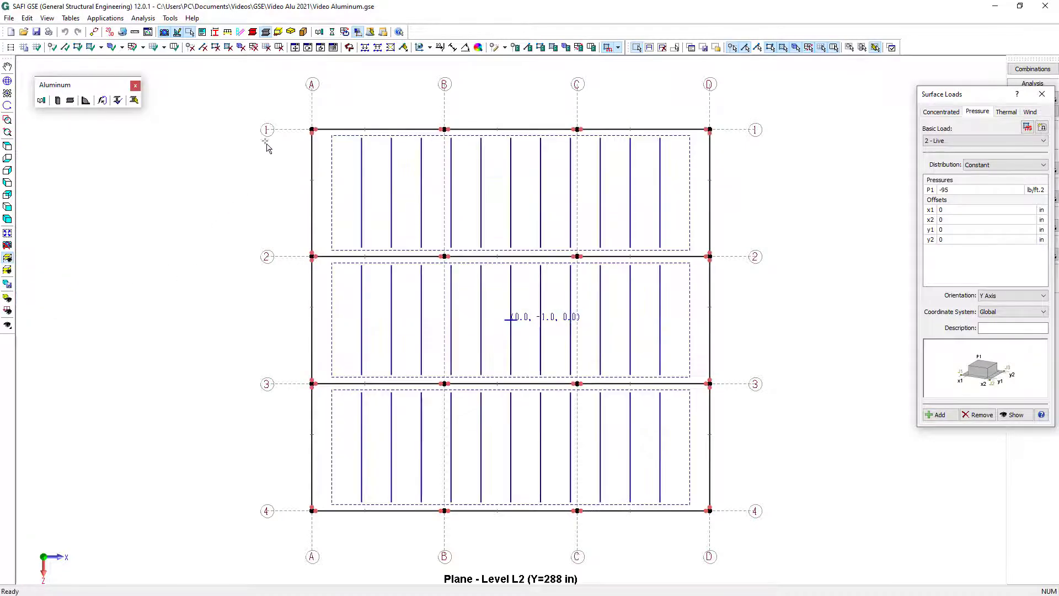
left_click_drag(269, 107, 766, 582)
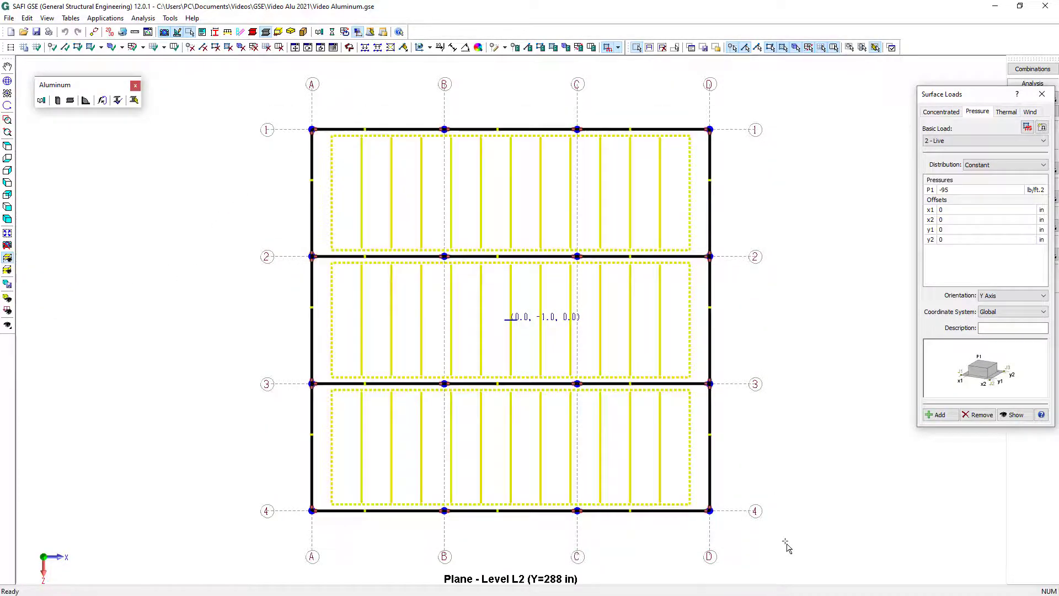
left_click(972, 142)
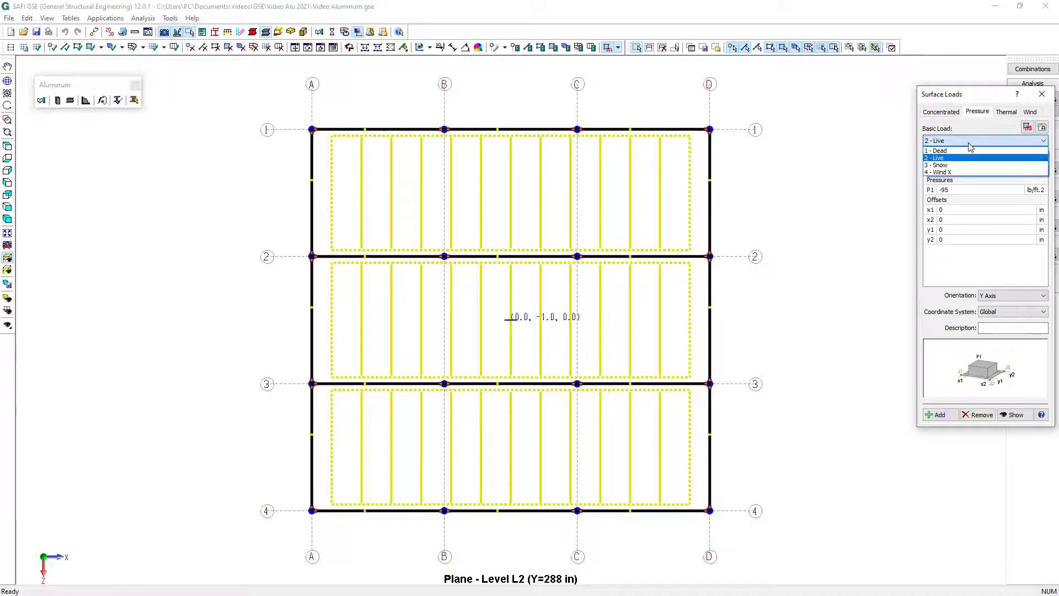
left_click(971, 149)
left_click(965, 190)
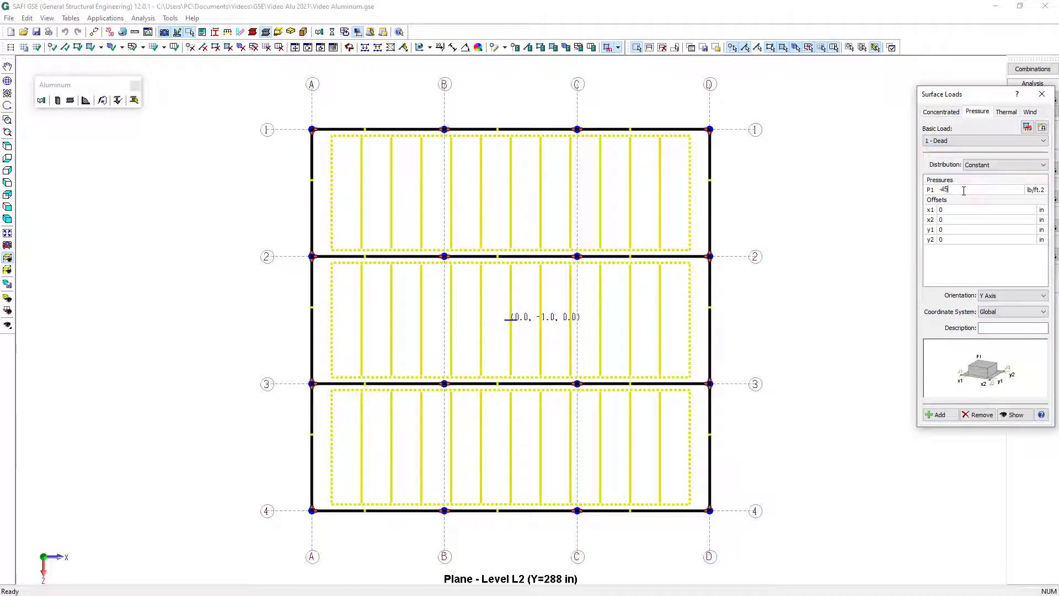
left_click(939, 415)
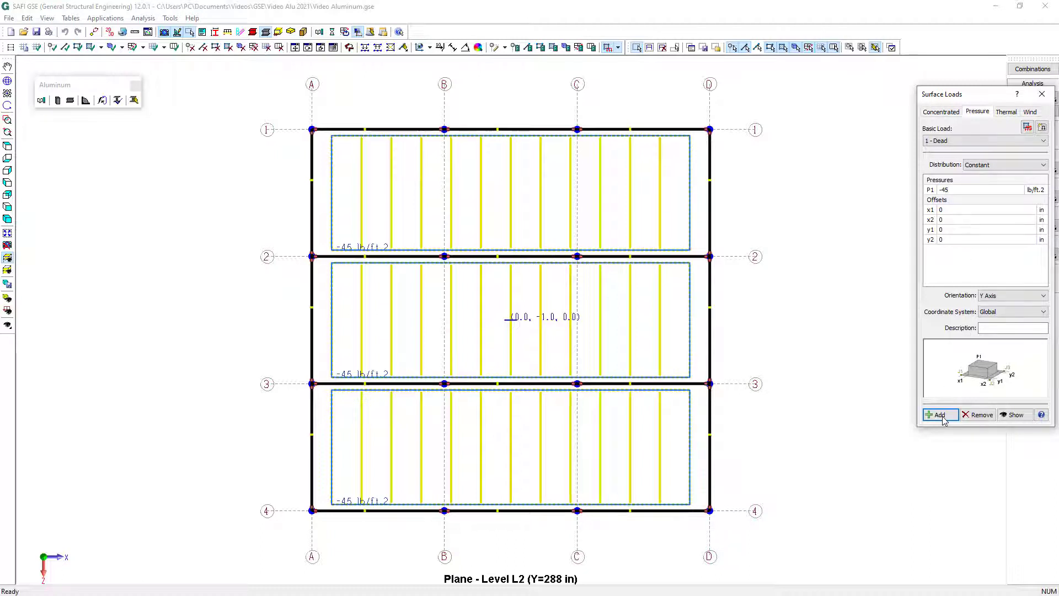
Add a constant Snow pressure of -60 lb/ft² along the Y axis to the level L2 roof surfaces and finish surface loading
left_click(966, 141)
left_click(960, 165)
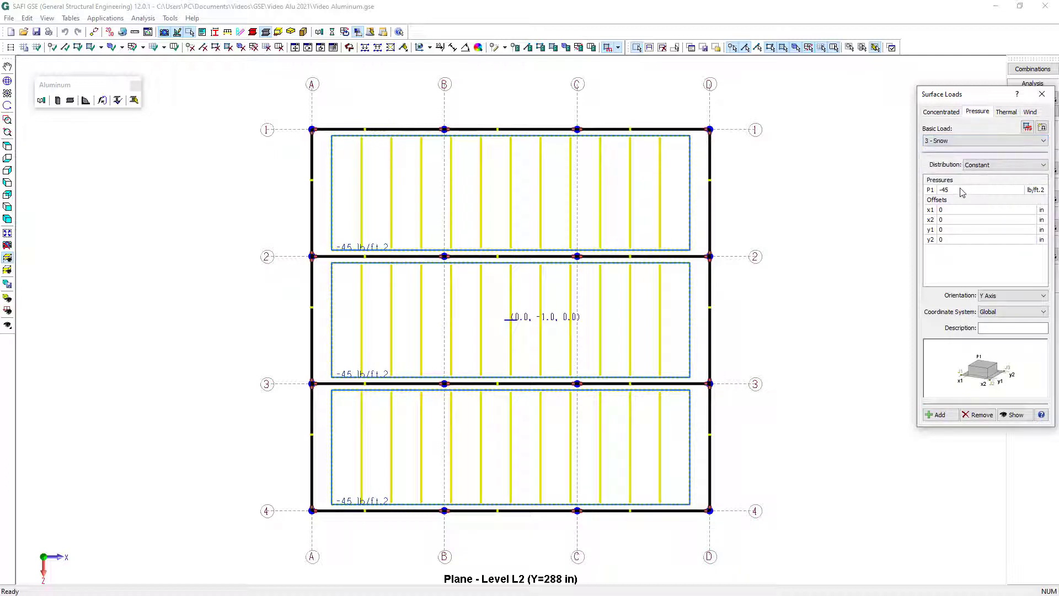
left_click_drag(962, 190, 940, 190)
key("BackSpace")
left_click(943, 415)
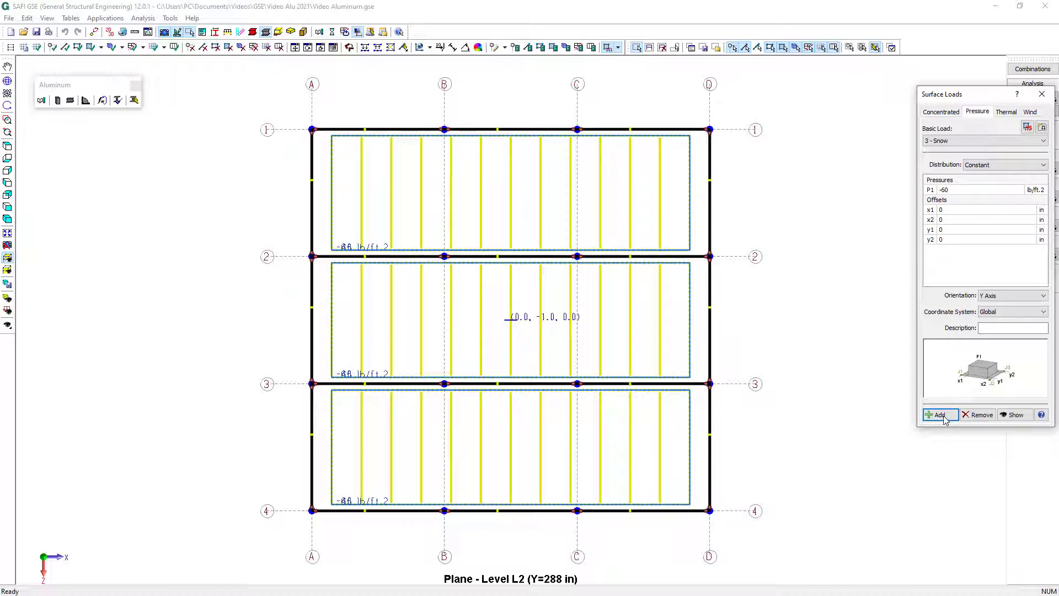
left_click(1041, 94)
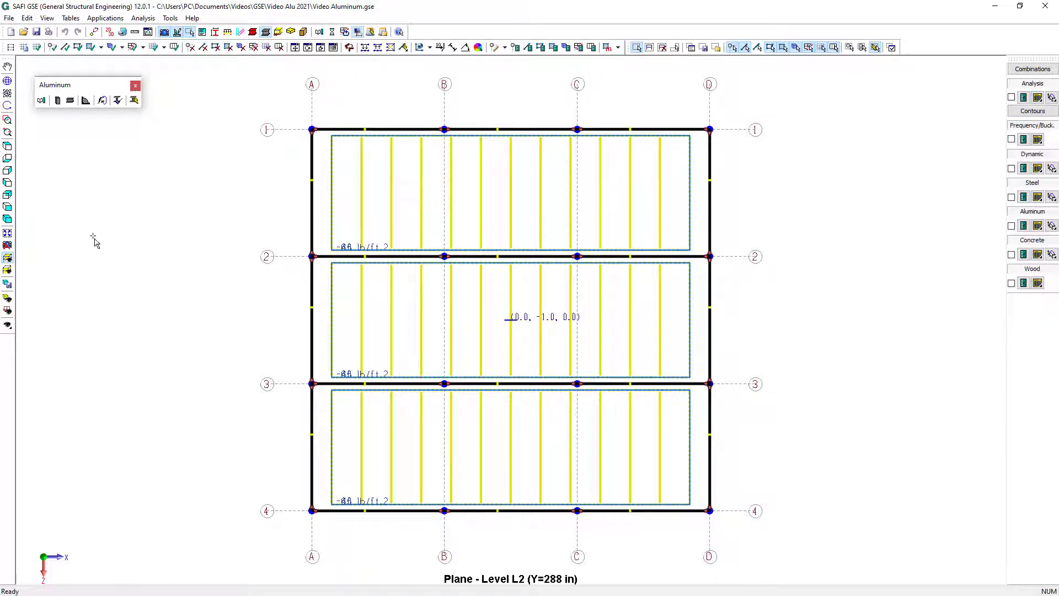
Show the whole structure and assign the HSS7x7x3/8 [AA-6061-T6] section to all members oriented along the Y axis
left_click(7, 259)
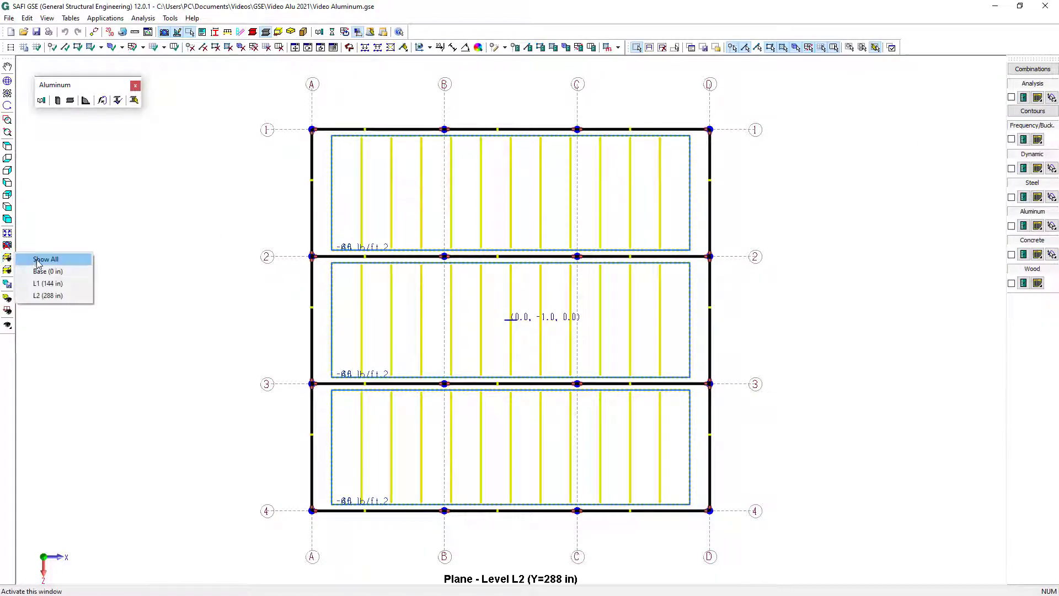
left_click(38, 260)
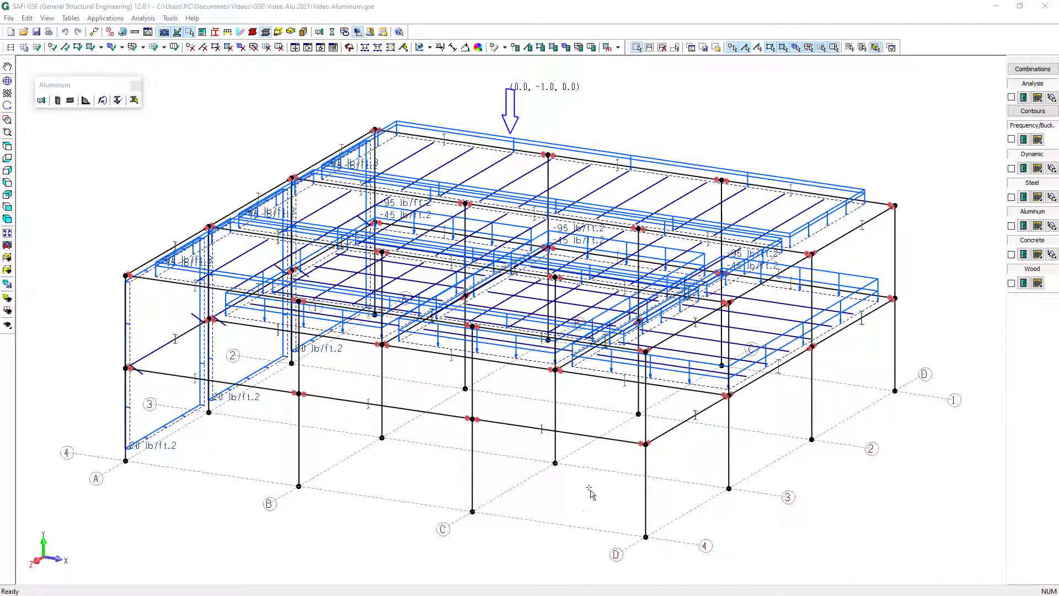
left_click(691, 48)
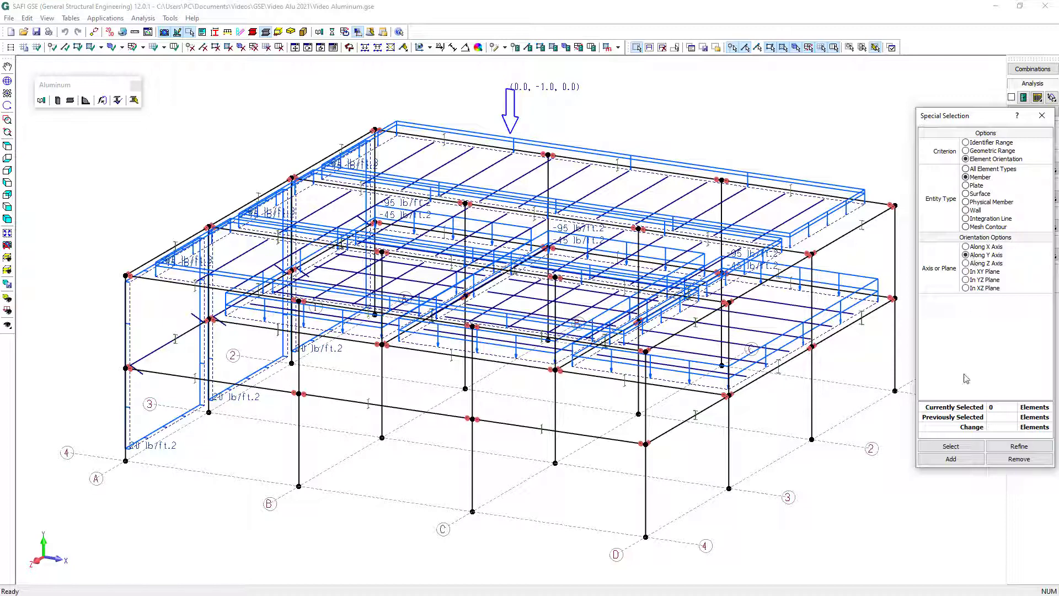
left_click(953, 446)
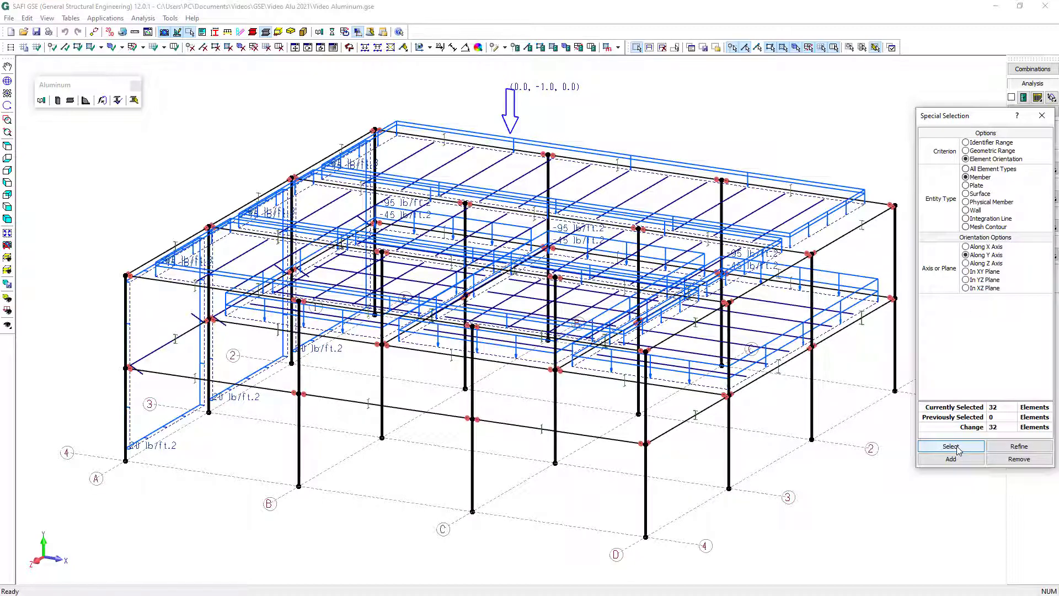
left_click(528, 47)
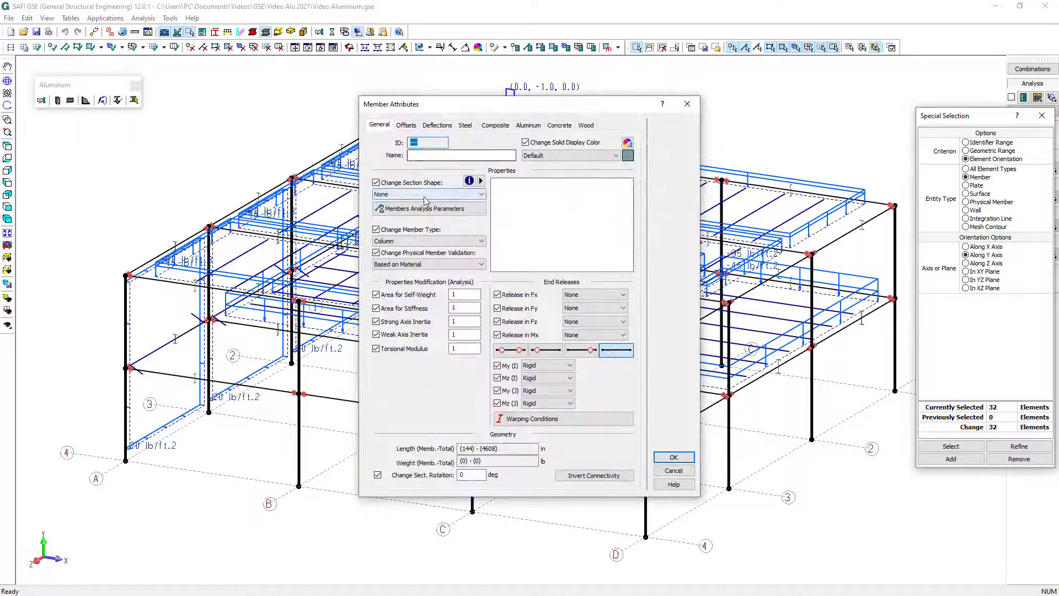
left_click(426, 194)
left_click(430, 218)
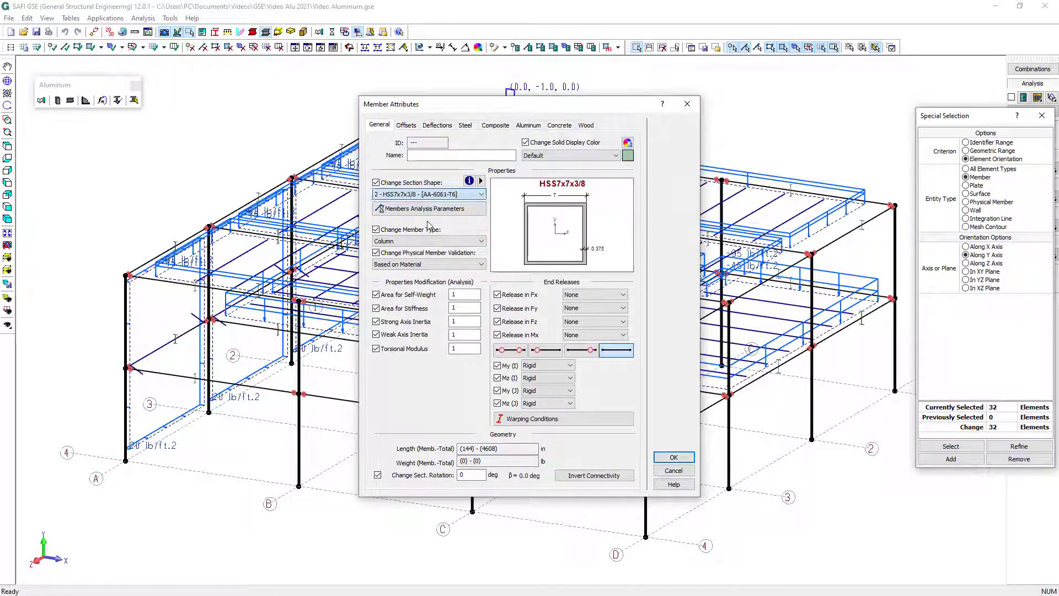
left_click(675, 458)
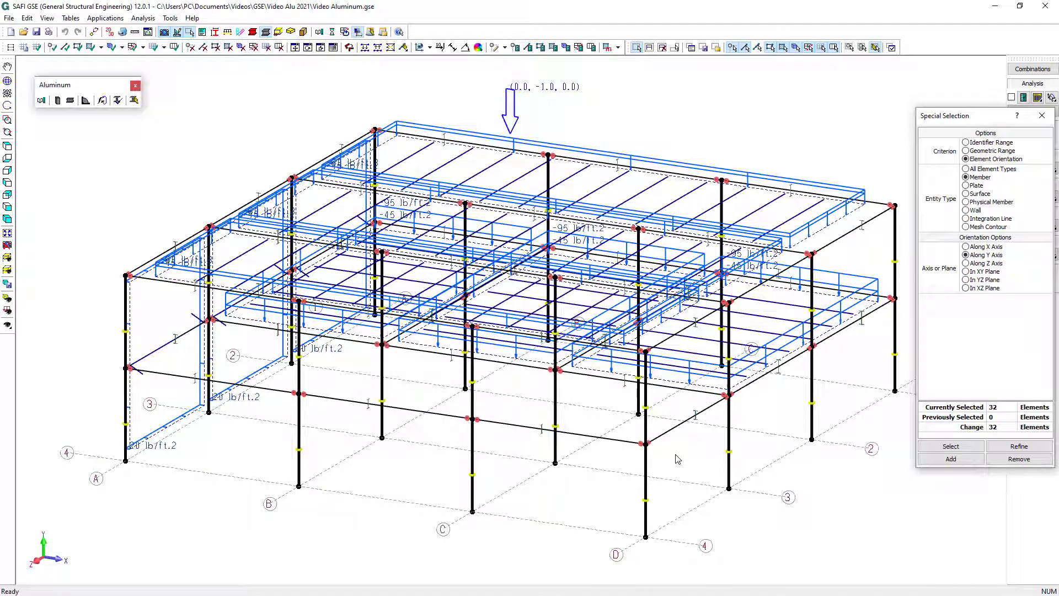
Select the base joints within 0 to 1 in along the Y axis and assign pinned supports with rotation around Y also restrained
left_click(993, 150)
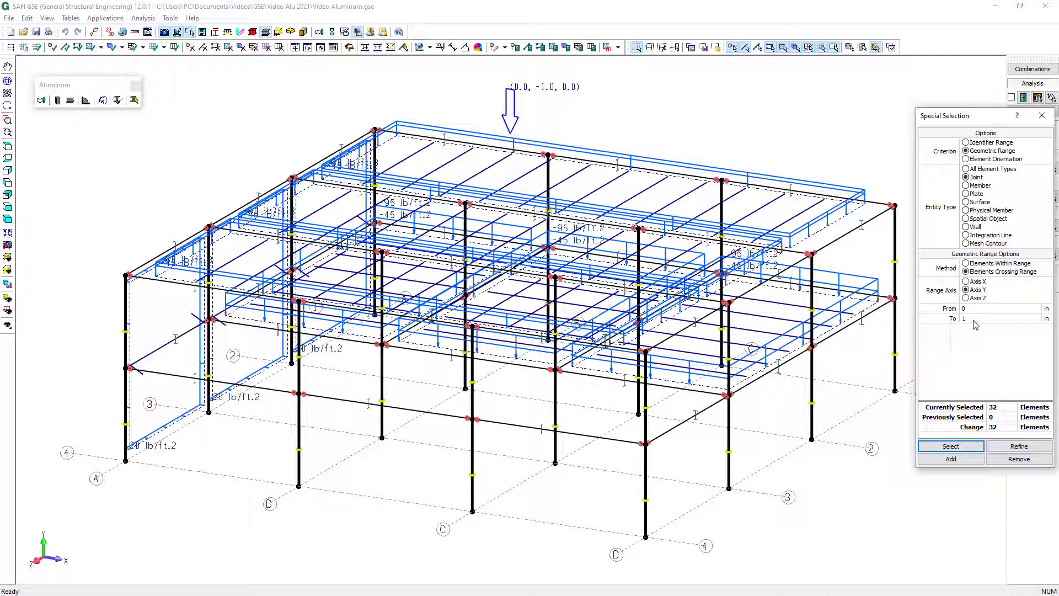
left_click(970, 447)
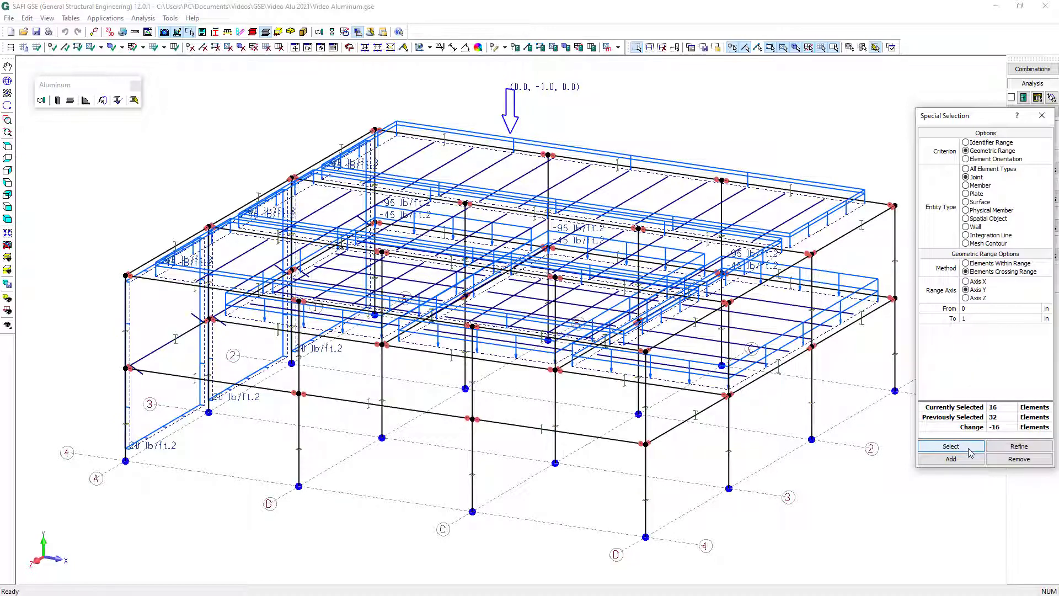
left_click(516, 49)
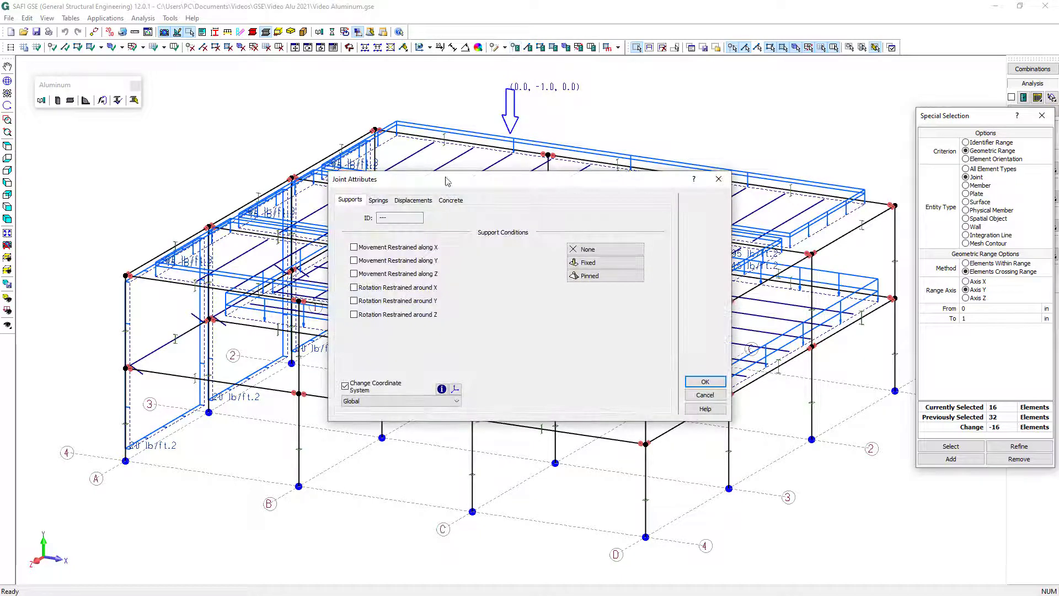
left_click(603, 278)
left_click(376, 301)
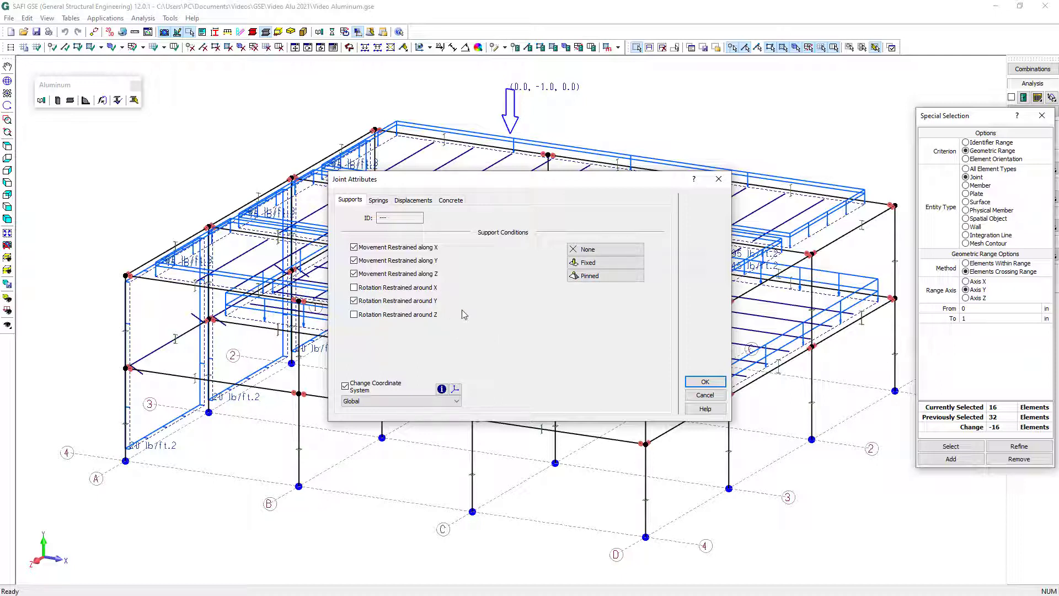
left_click(721, 386)
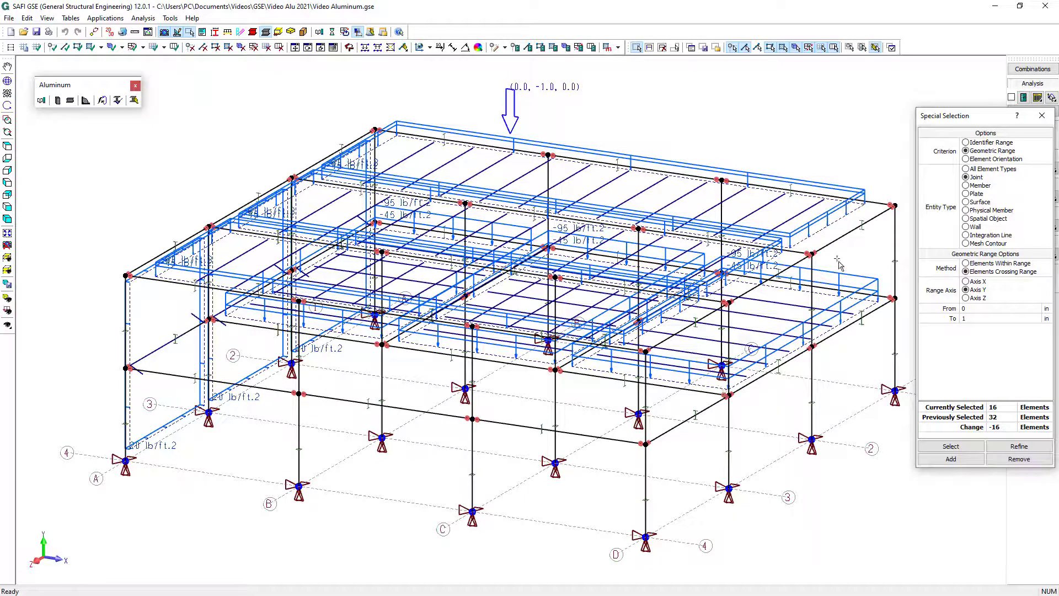
left_click(1041, 118)
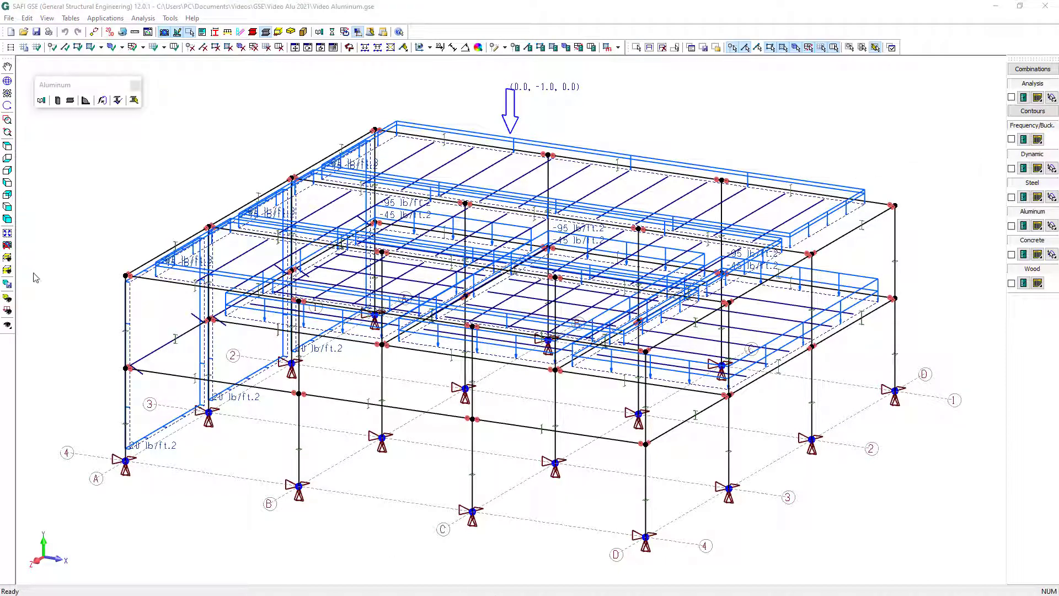
On the axis 4 elevation, draw two crossing brace members between axes C and D from Base to L1
left_click(7, 271)
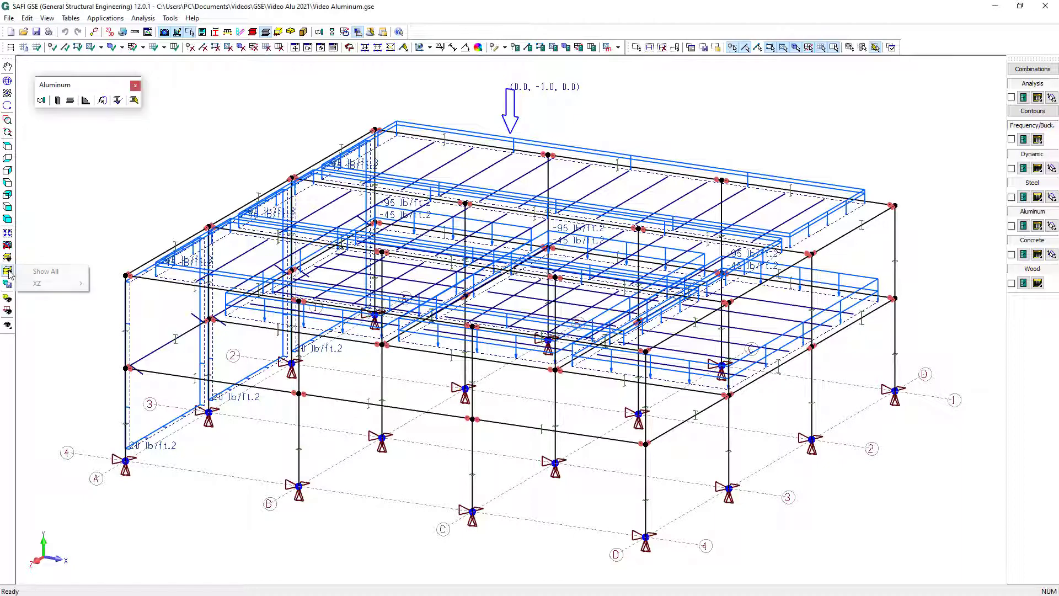
mouse_move(39, 284)
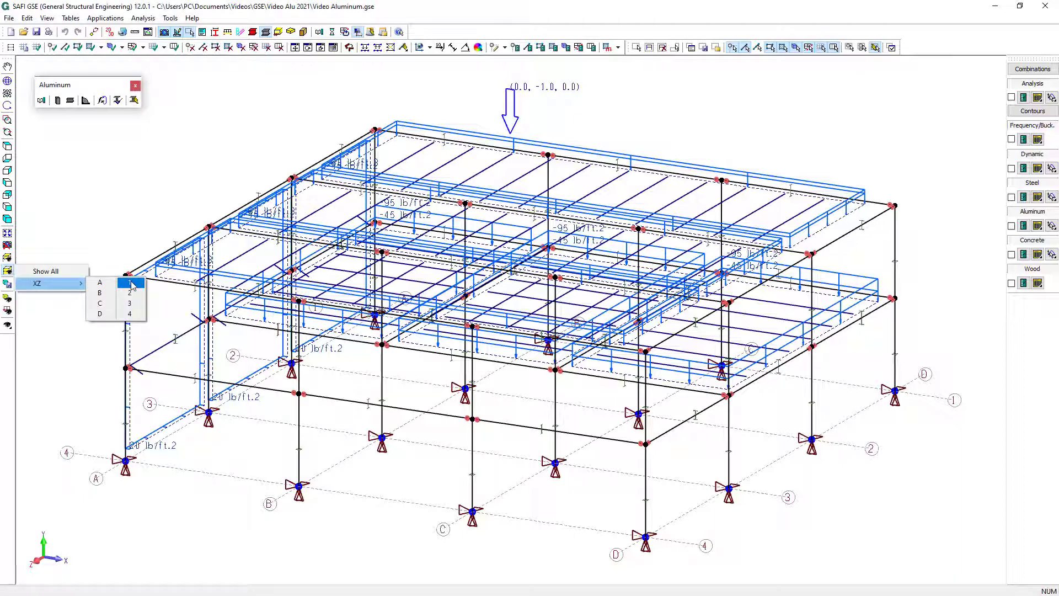
left_click(130, 313)
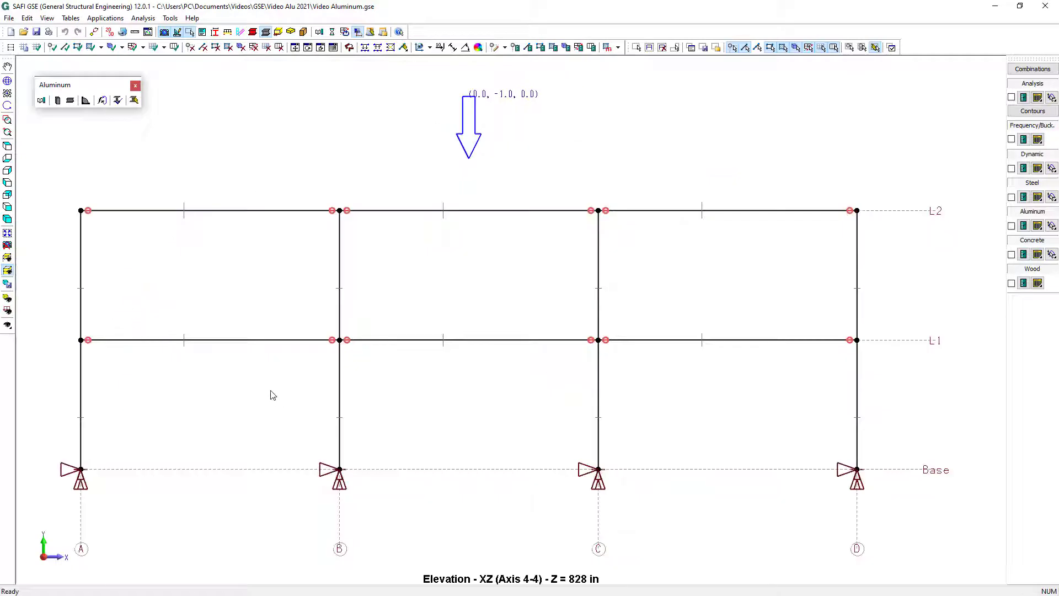
left_click(65, 47)
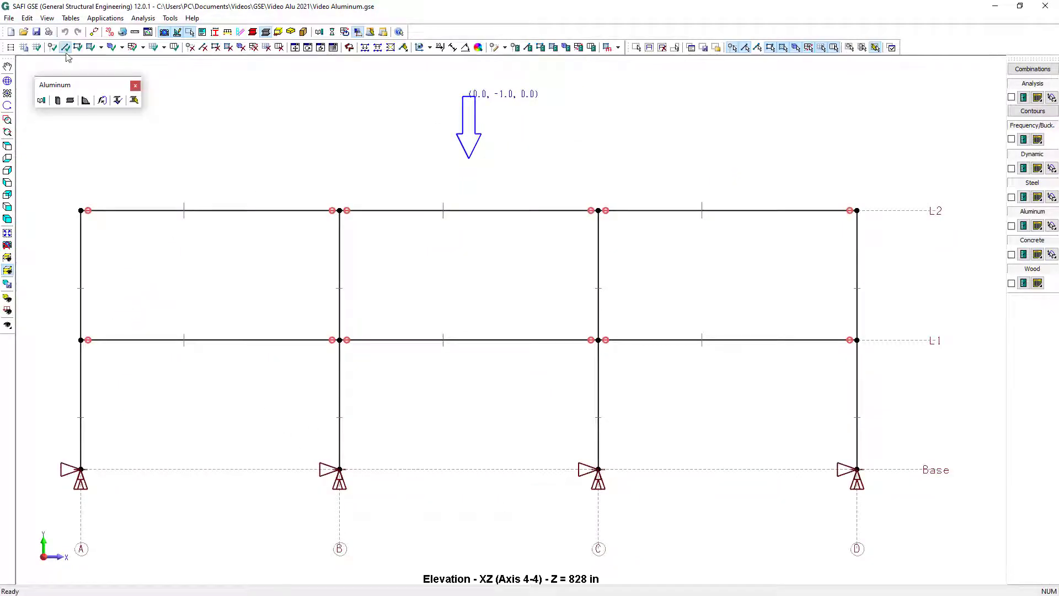
left_click(599, 469)
left_click(857, 341)
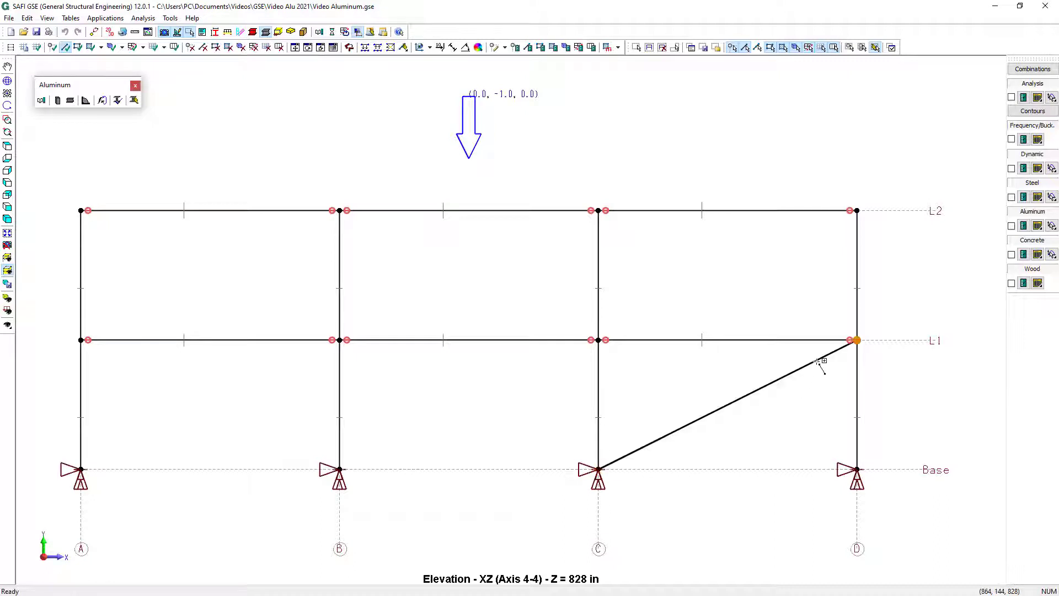
left_click(857, 470)
left_click(599, 340)
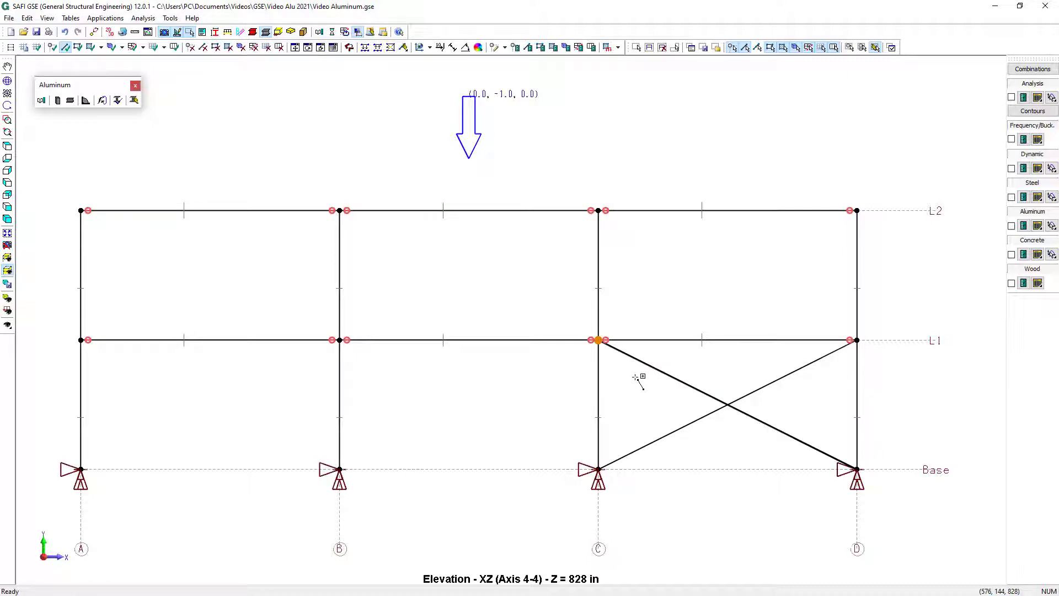
Draw two crossing brace members between axes C and D from L1 to L2
left_click(598, 341)
left_click(857, 210)
left_click(857, 341)
left_click(599, 210)
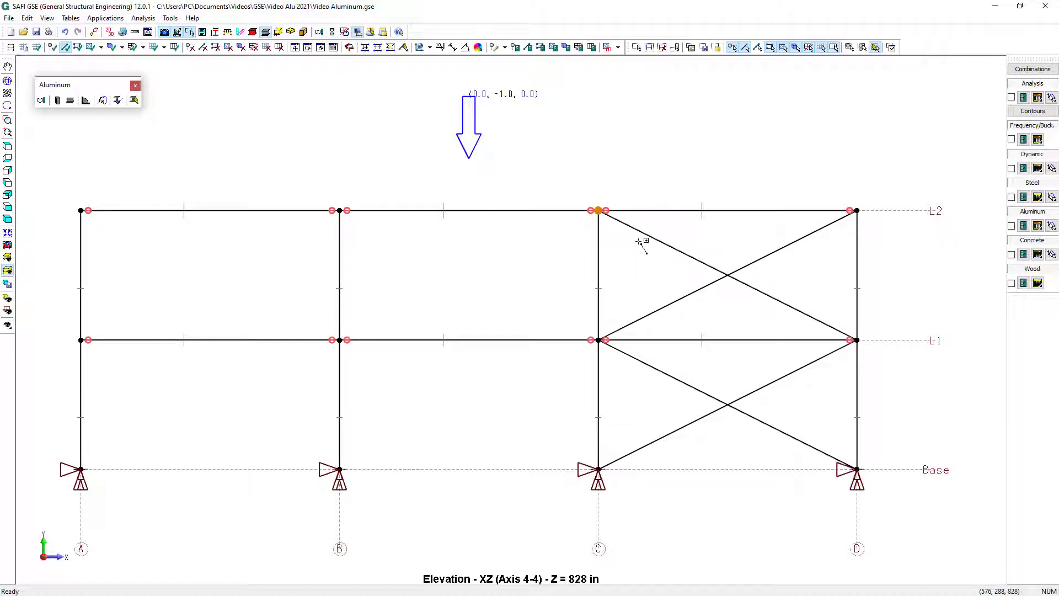
Select all four braces and give them the L6x6x3/8 [AA-6061-T6] section with hinged releases at both ends
left_click(637, 47)
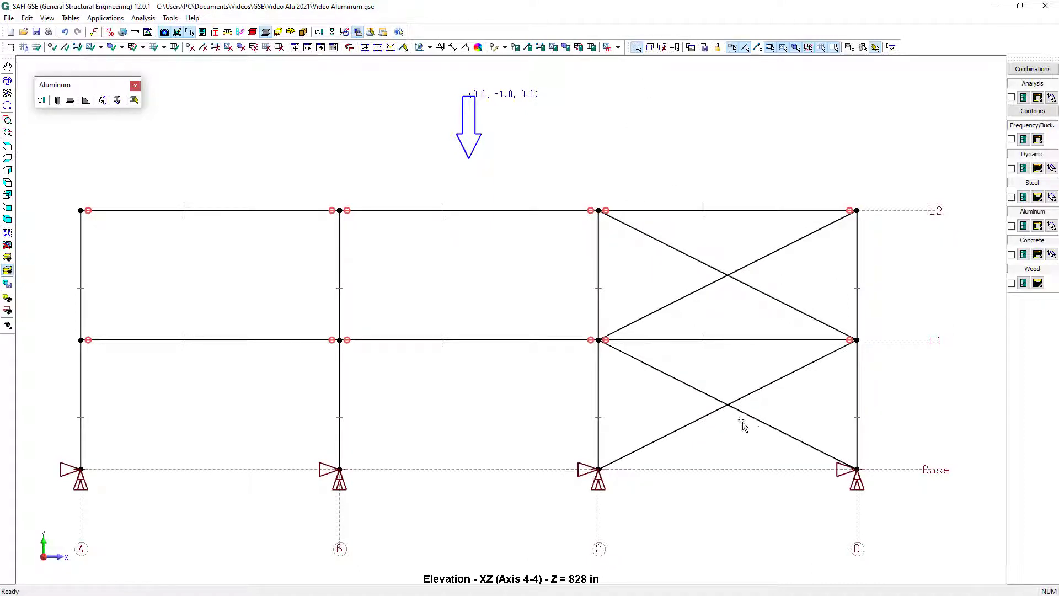
left_click_drag(742, 421, 707, 386)
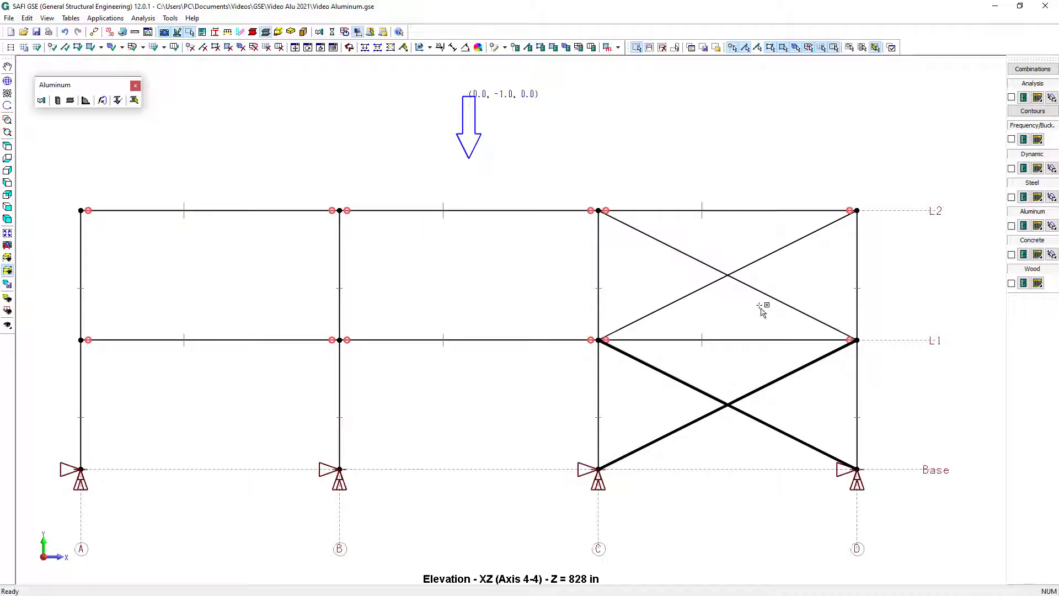
left_click_drag(762, 309, 703, 254)
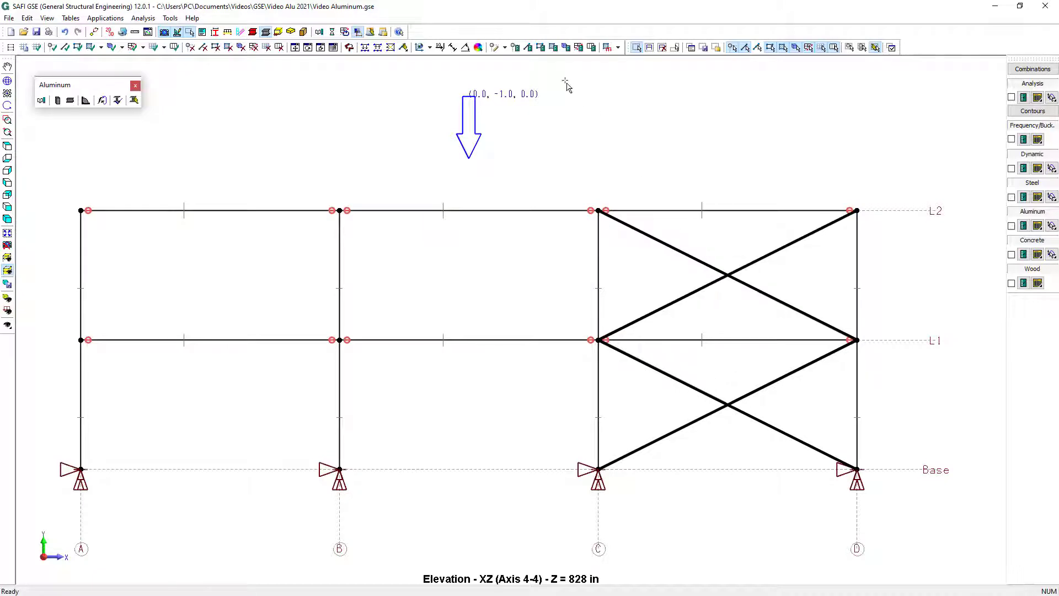
left_click(528, 47)
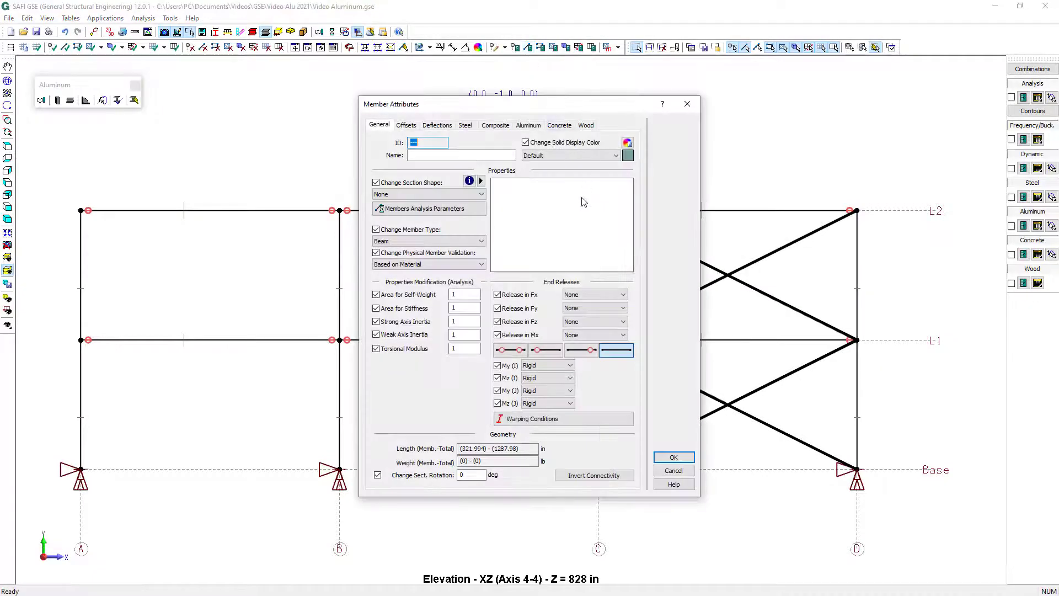
left_click(447, 196)
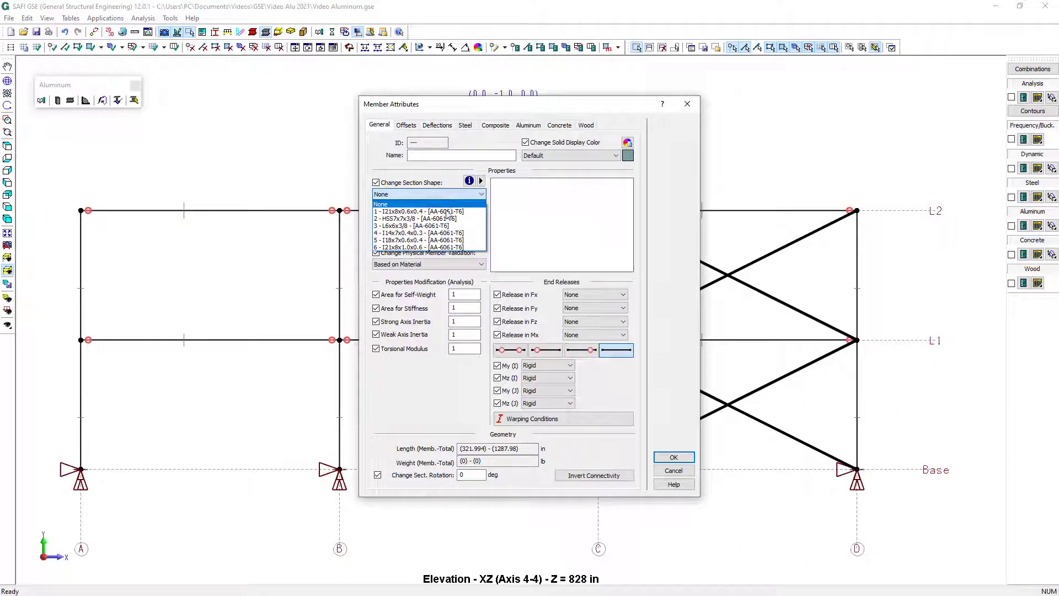
left_click(445, 225)
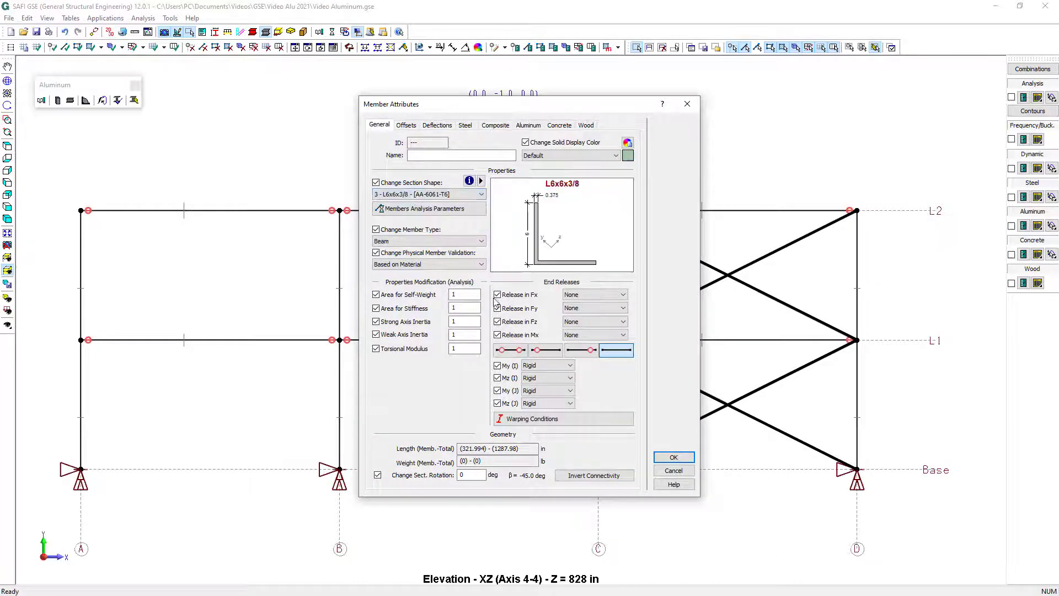
left_click(518, 352)
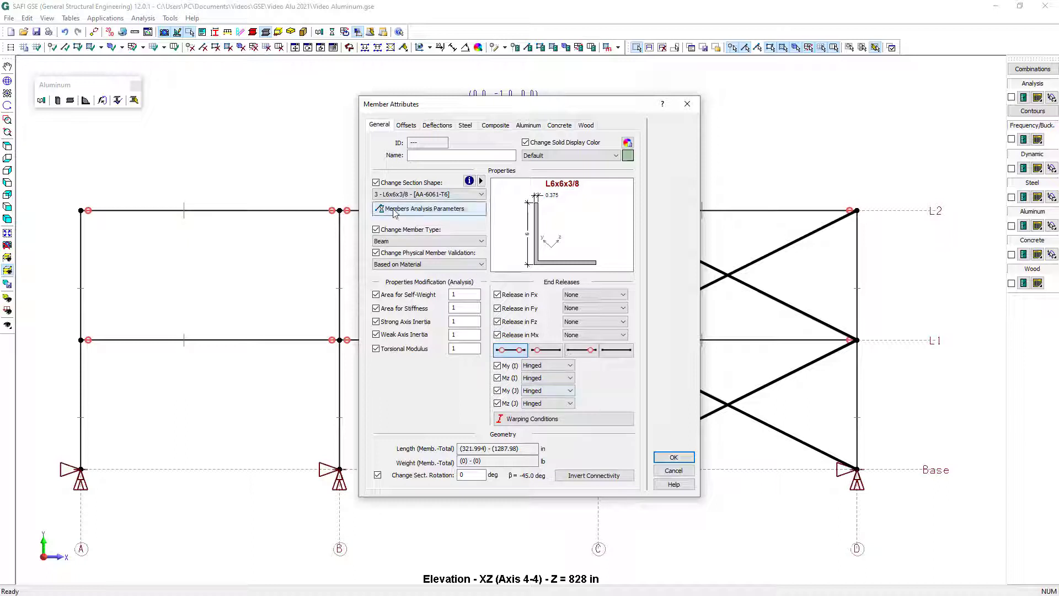
Set the four braces to tension-only behavior and attach them where they cross, keeping them as physical members
left_click(410, 213)
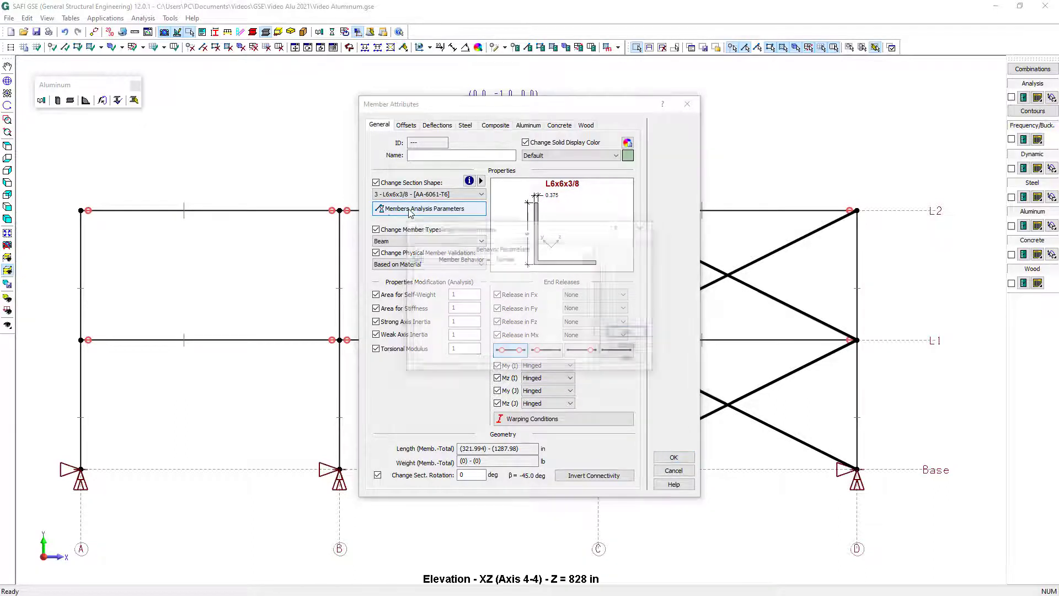
left_click(527, 260)
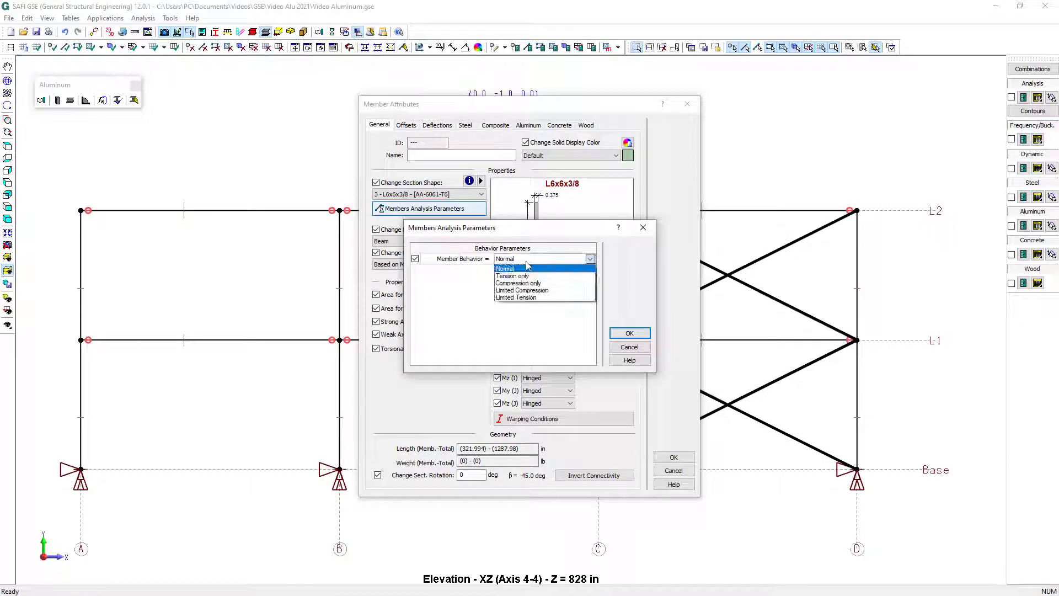
left_click(531, 277)
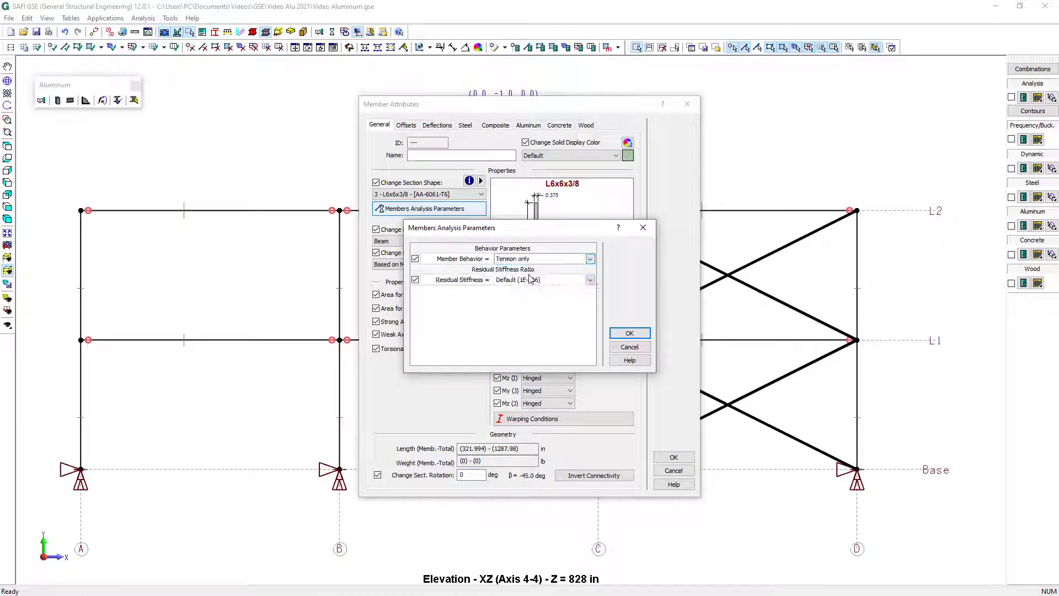
left_click(635, 334)
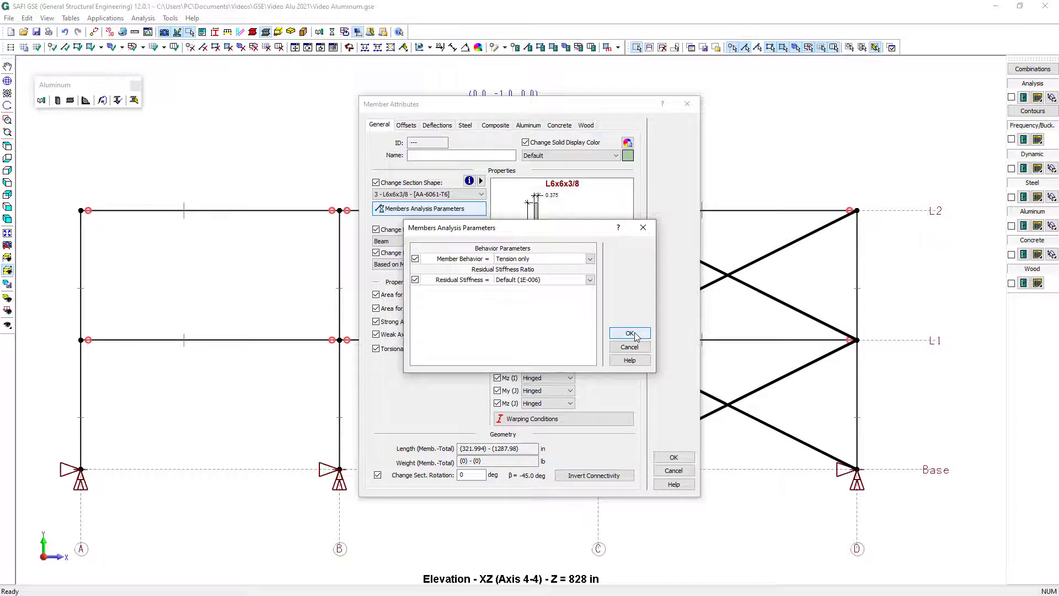
left_click(674, 457)
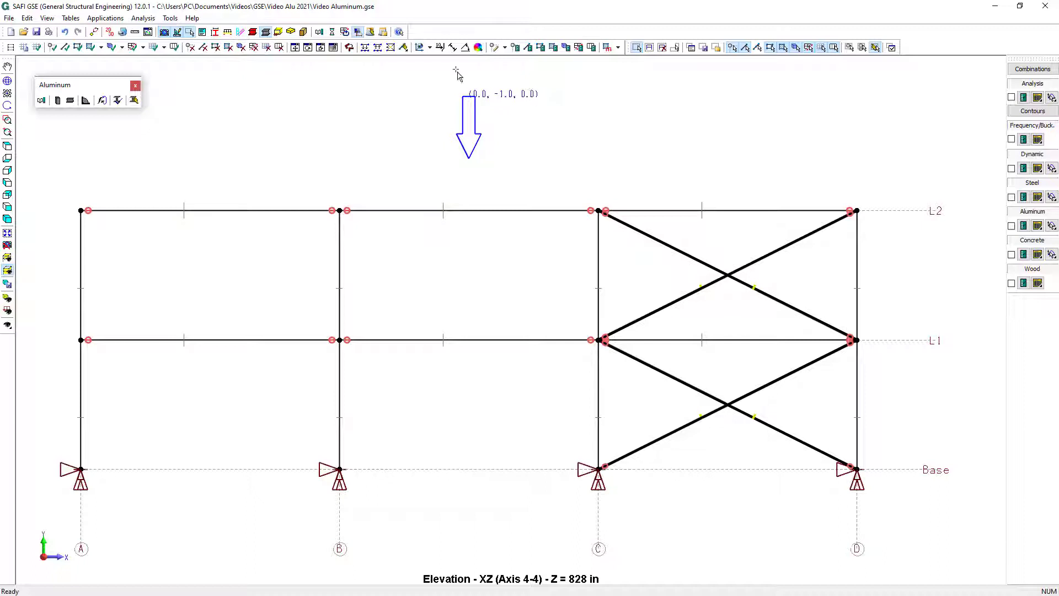
left_click(390, 48)
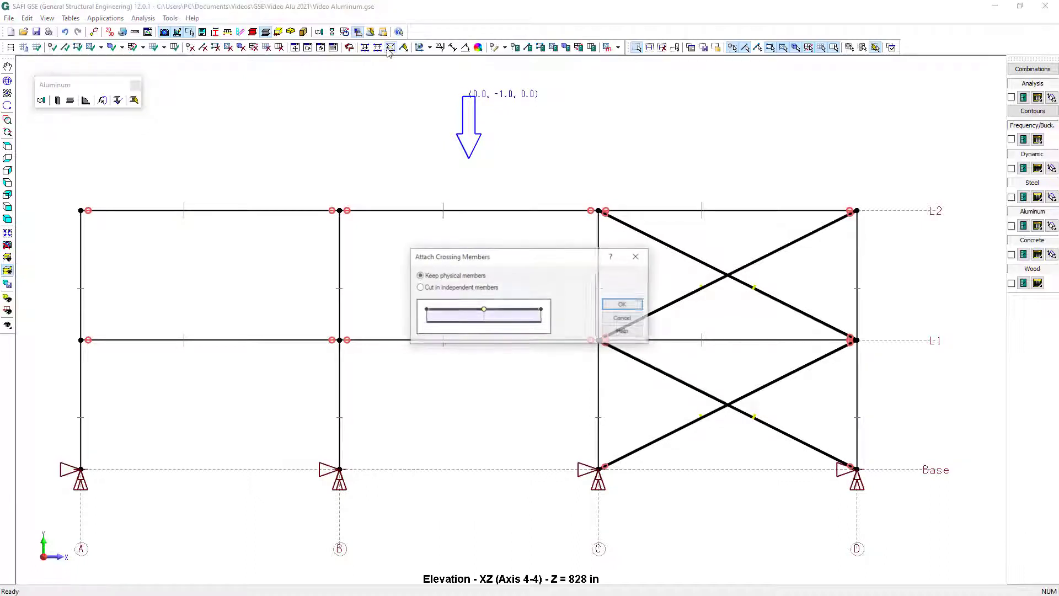
left_click(623, 306)
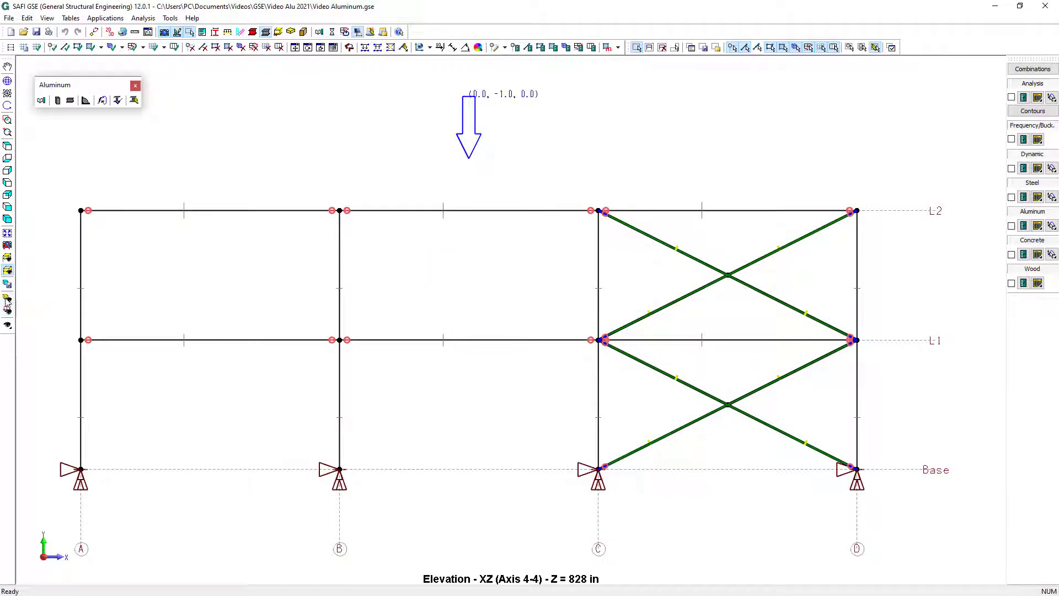
Show the whole structure and make one copy of the bracing from axis 4 to axis 1, displaced -828 in along Z
left_click(7, 270)
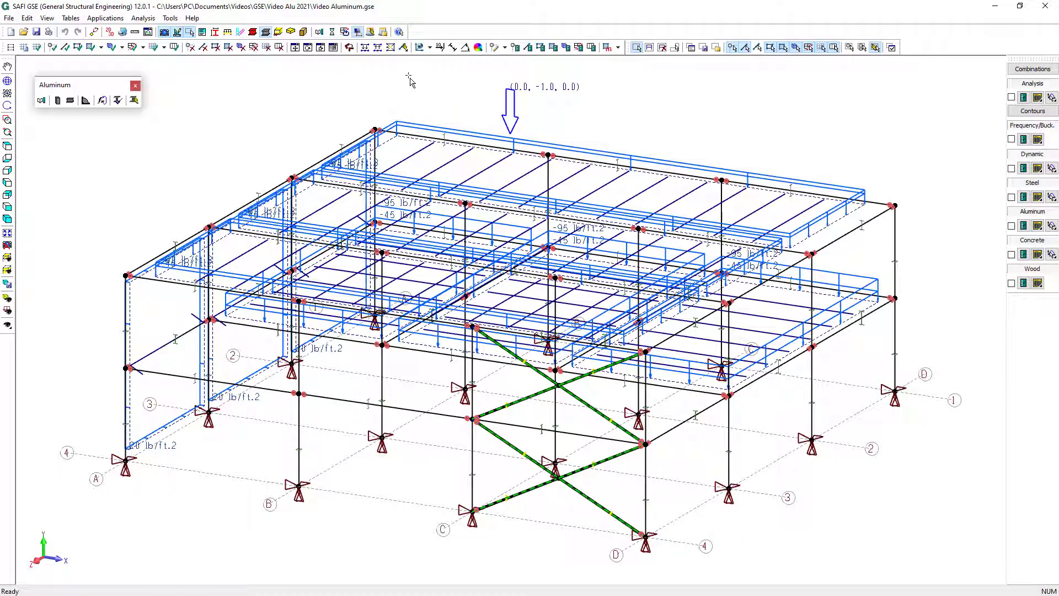
left_click(294, 48)
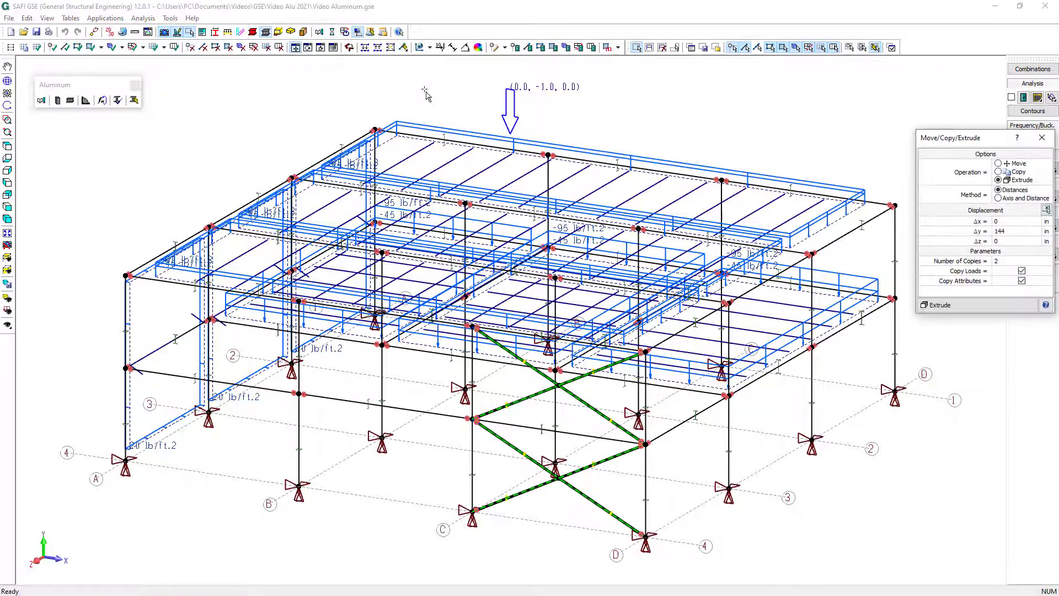
left_click(1007, 173)
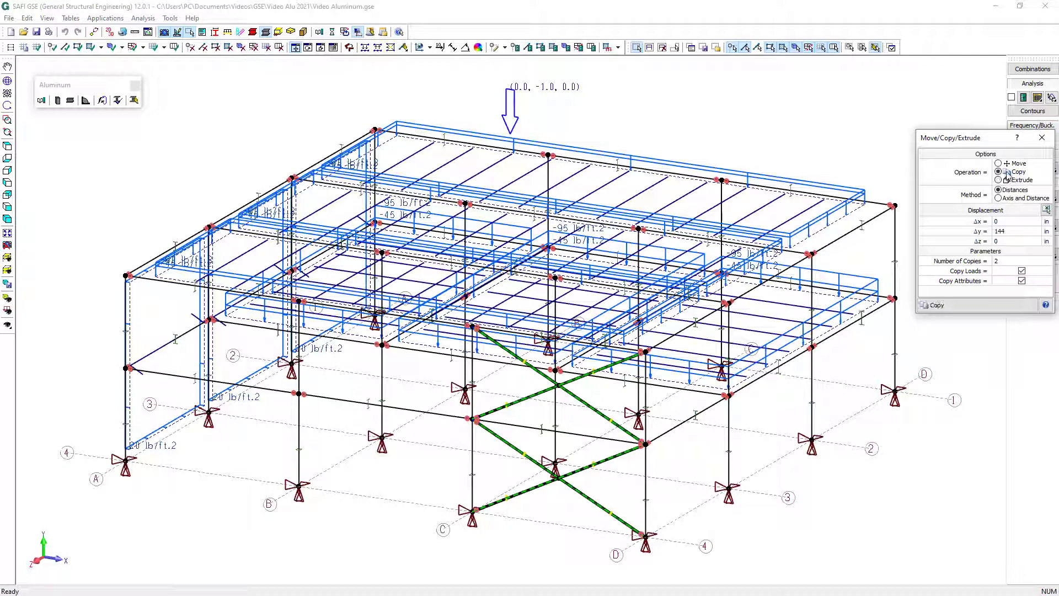
left_click(1047, 210)
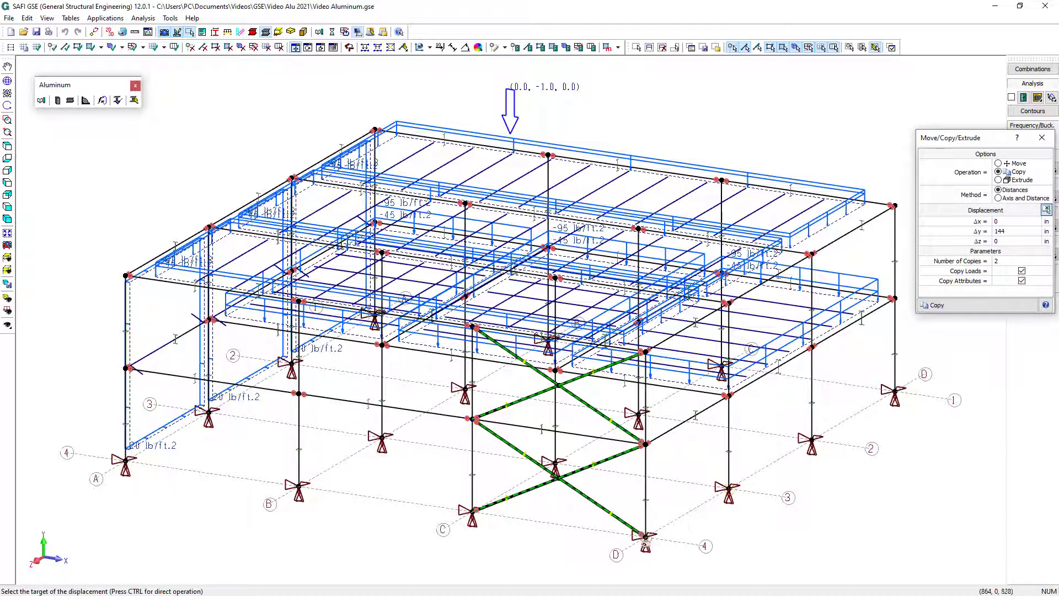
left_click(645, 537)
left_click(895, 391)
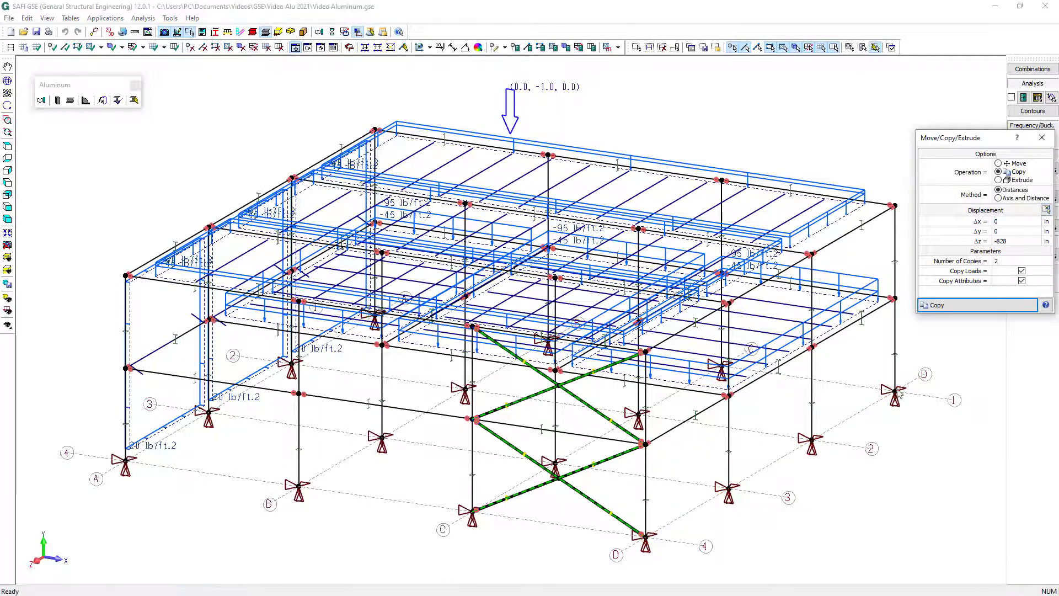
double_click(1004, 263)
type("1")
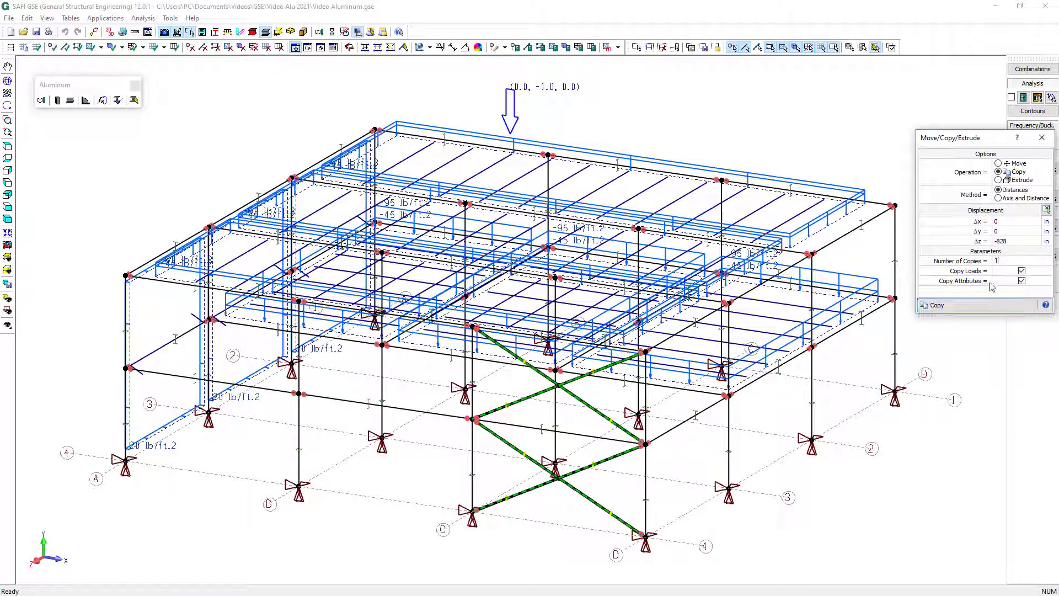
left_click(991, 311)
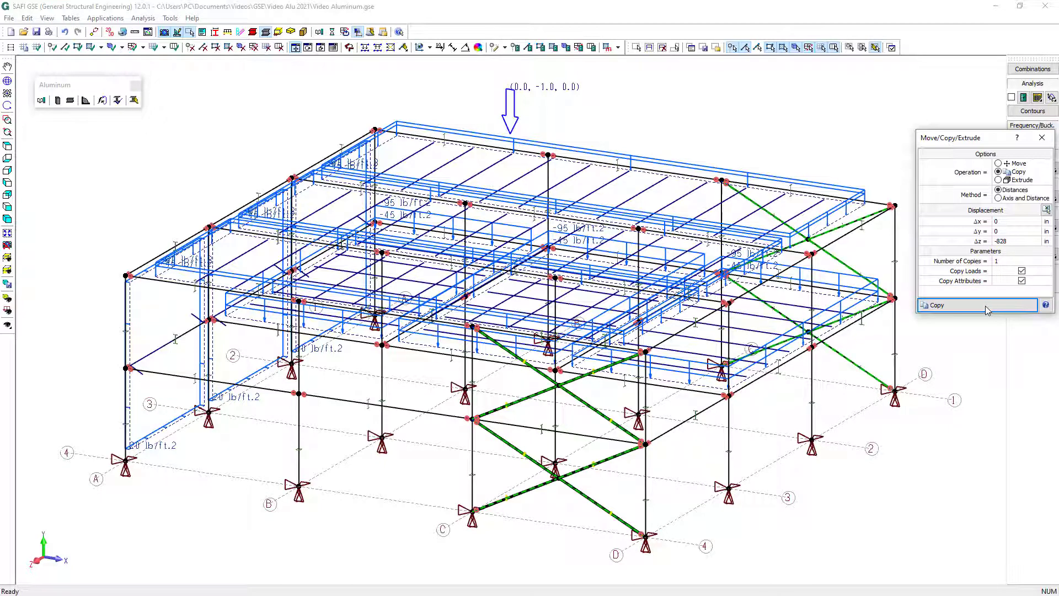
In the axis D elevation, draw two crossing brace members between axes 2 and 1 from Base to L1
left_click(7, 270)
mouse_move(37, 283)
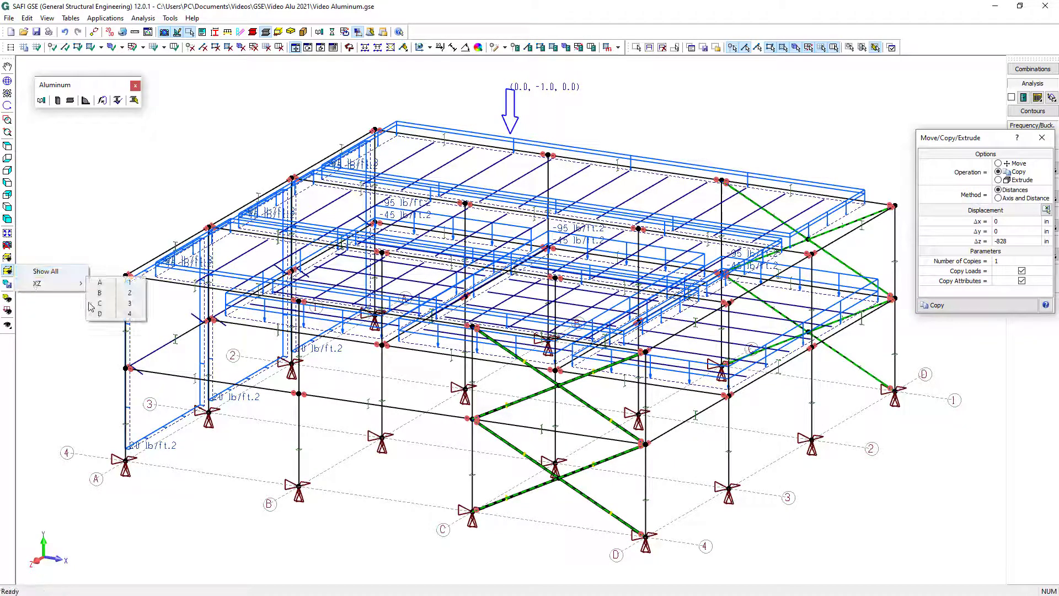
left_click(100, 314)
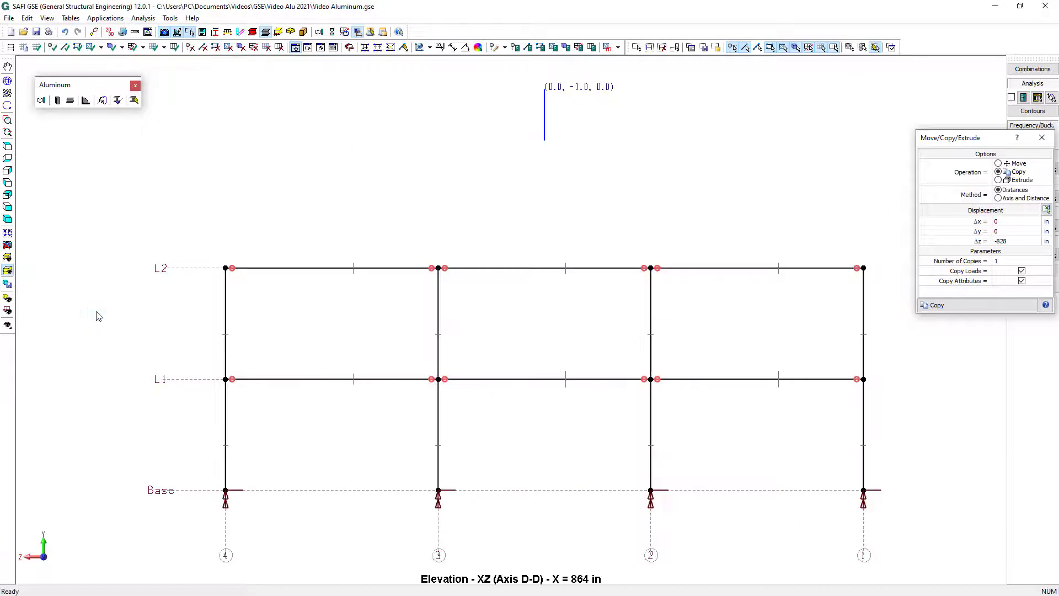
left_click(65, 47)
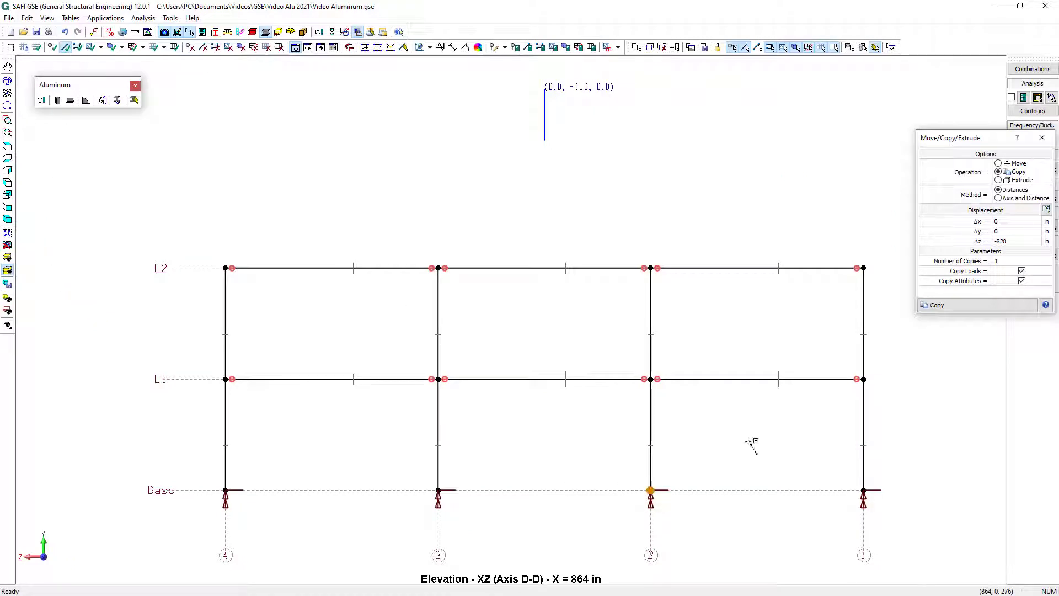
left_click(814, 415)
left_click(849, 479)
left_click(674, 384)
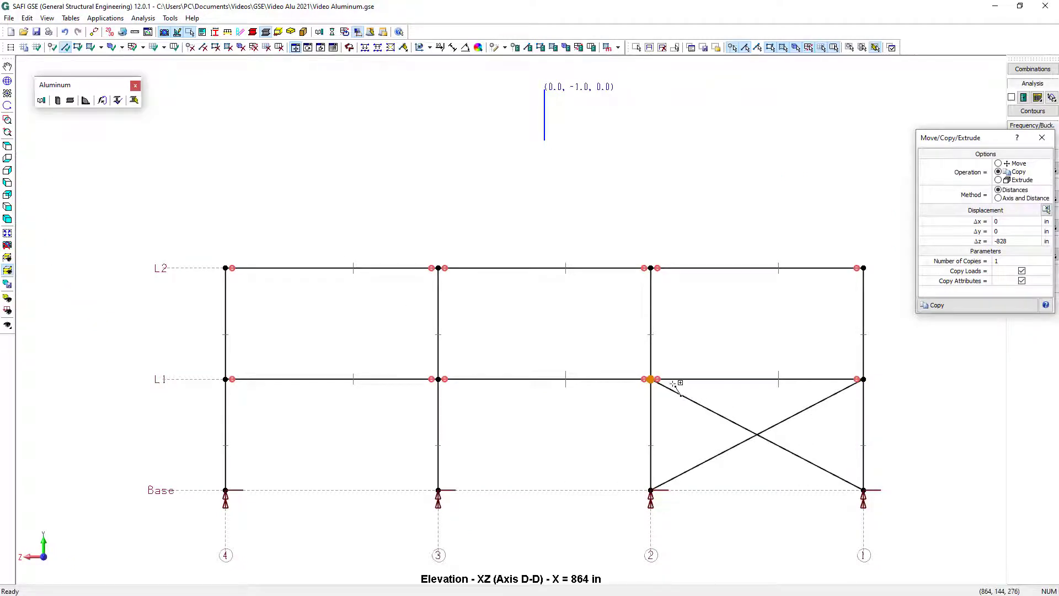
Draw two crossing brace members between axes 2 and 1 from L1 to L2
left_click(654, 379)
left_click(845, 303)
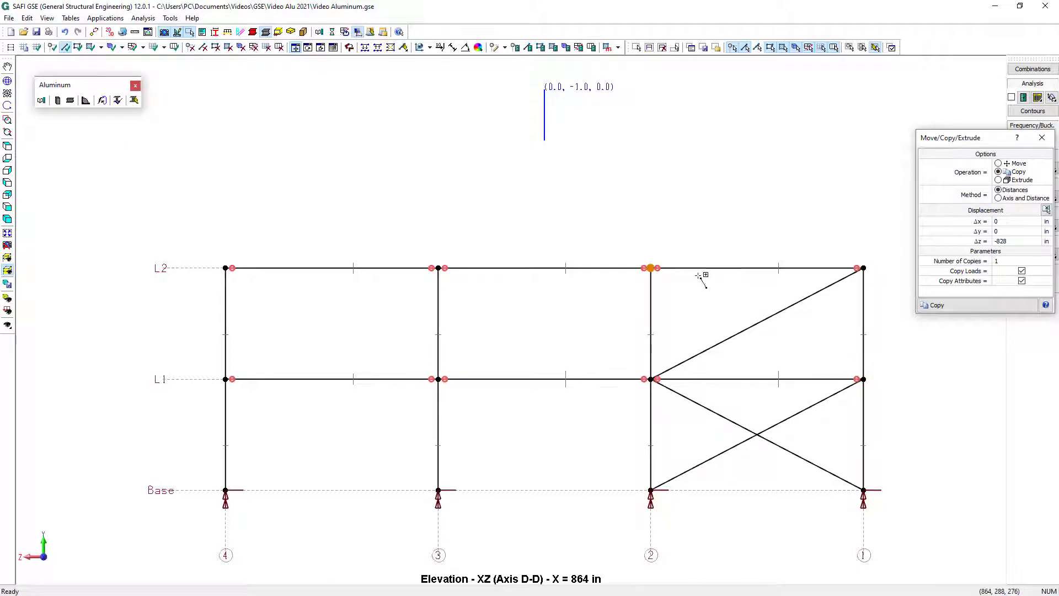
left_click(665, 273)
left_click(820, 373)
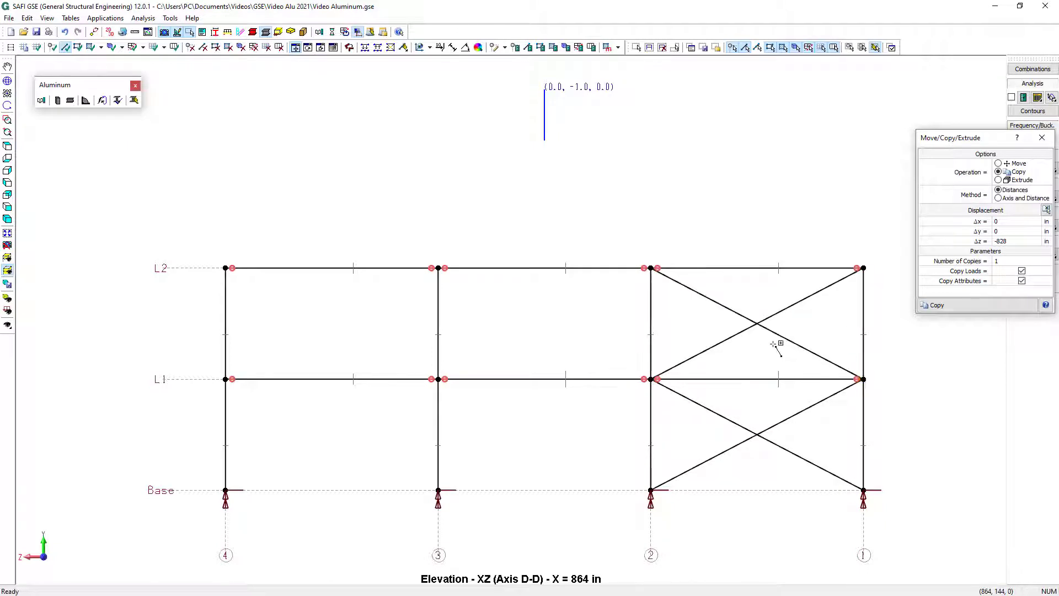
key("Escape")
Select the four new braces and assign them the L6x6x3/8 [AA-6061-T6] section with hinged releases at both ends
left_click_drag(783, 465, 720, 290)
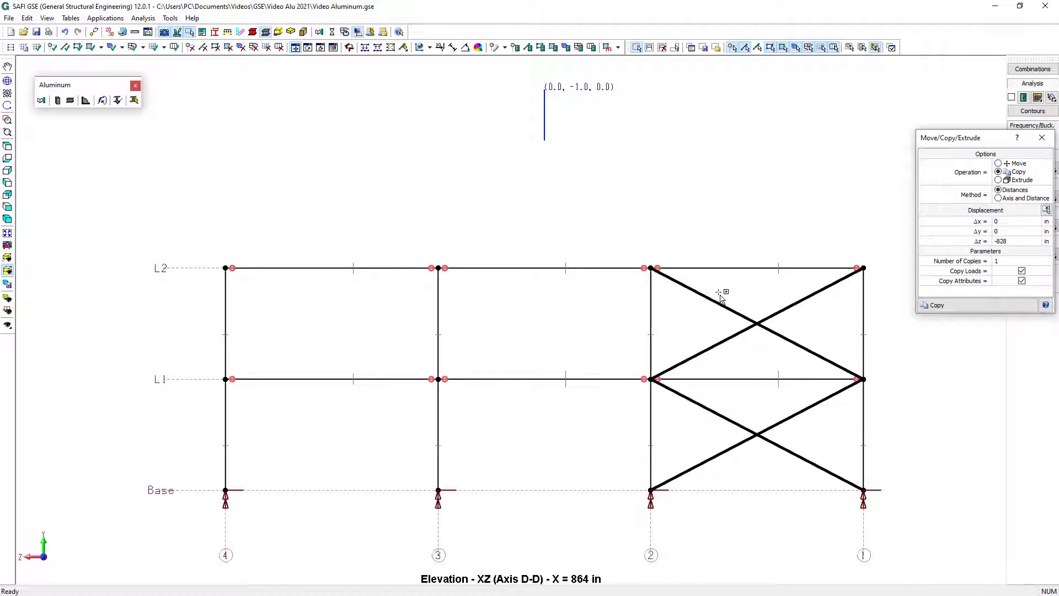
left_click(528, 47)
left_click(431, 194)
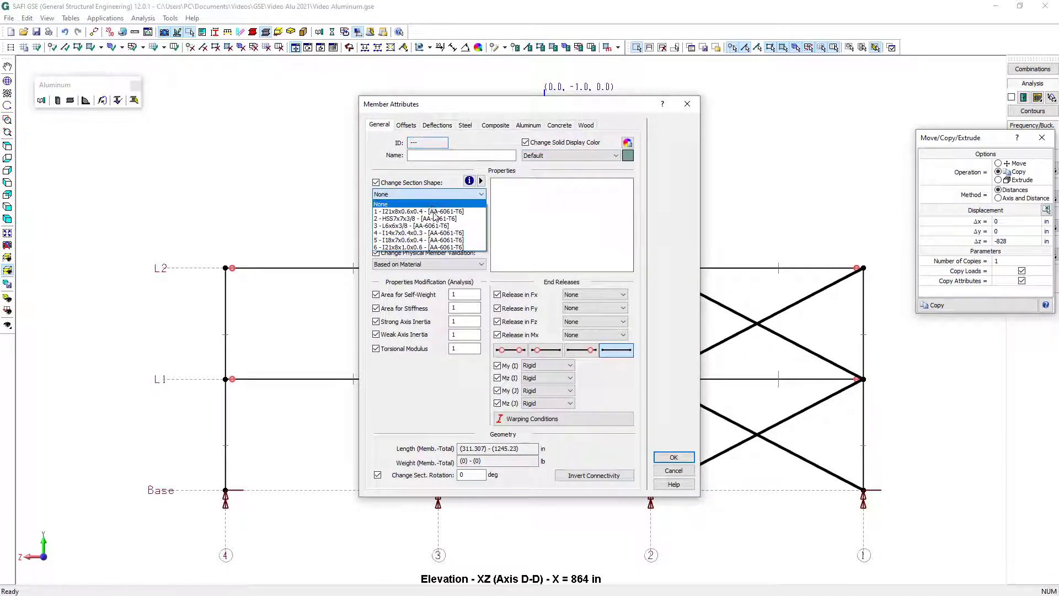
left_click(434, 225)
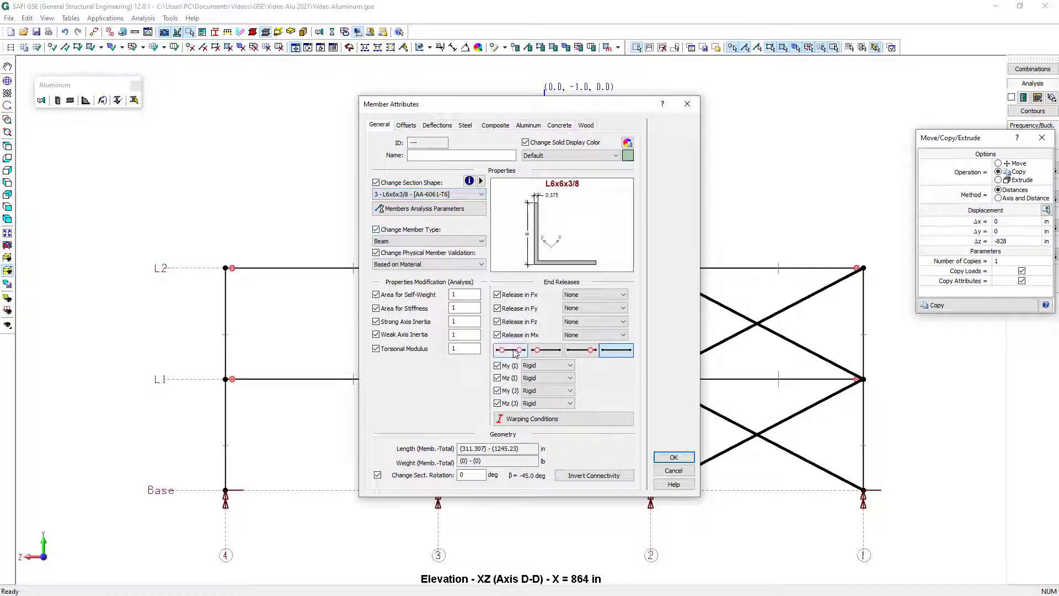
left_click(514, 353)
Set the selected braces' behavior to tension only and attach them where they cross, keeping them as physical members
left_click(435, 209)
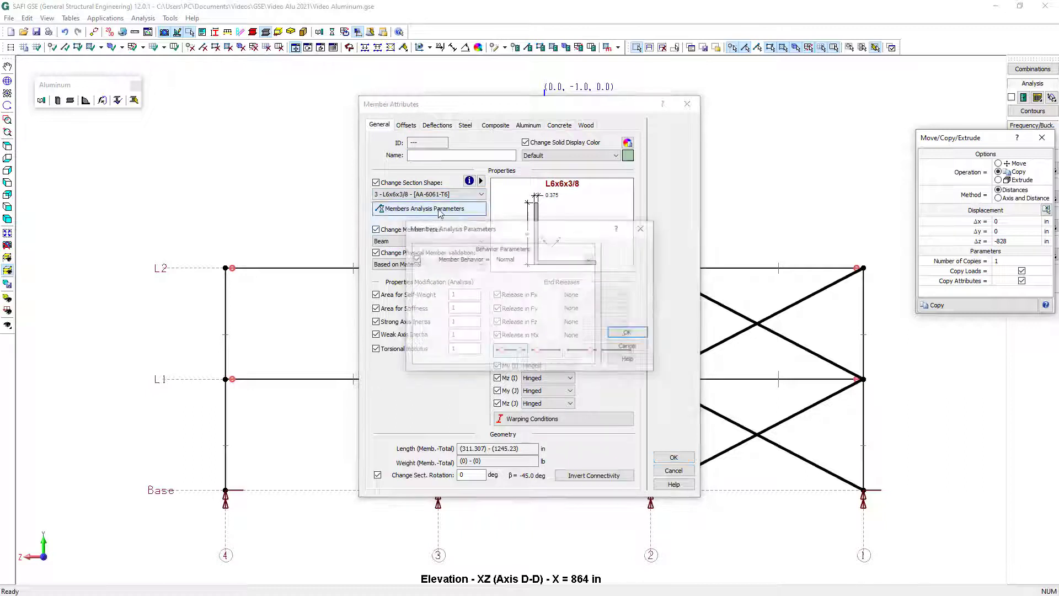
left_click(535, 259)
left_click(538, 279)
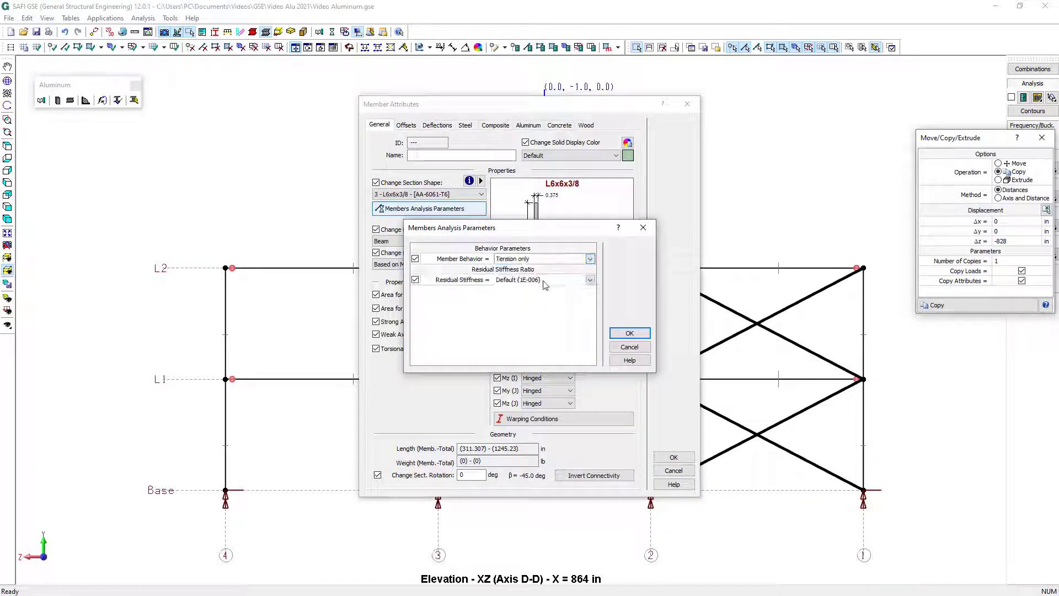
left_click(630, 334)
left_click(675, 458)
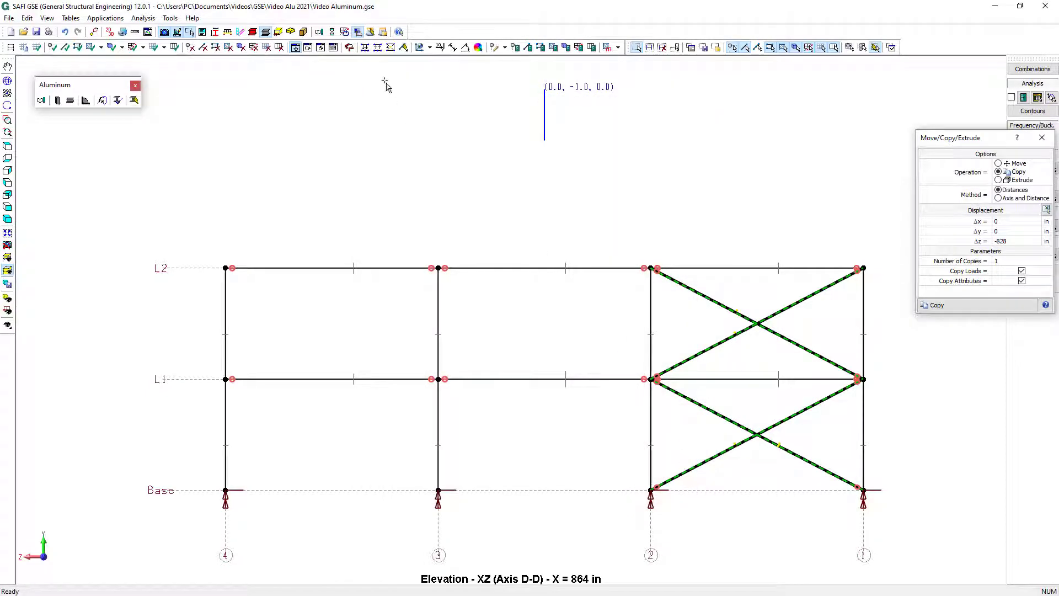
left_click(390, 46)
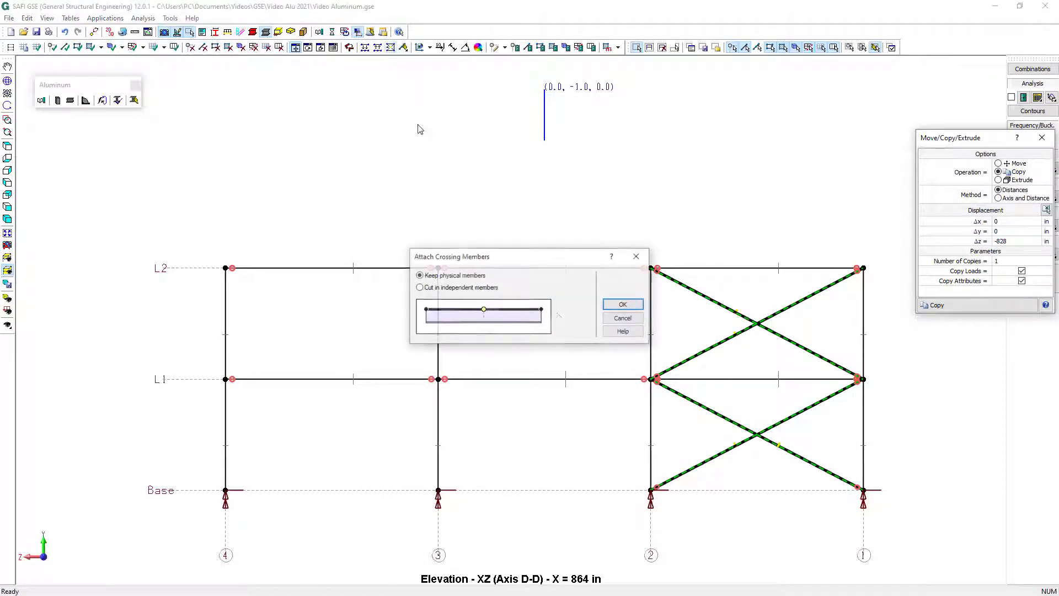
left_click(619, 307)
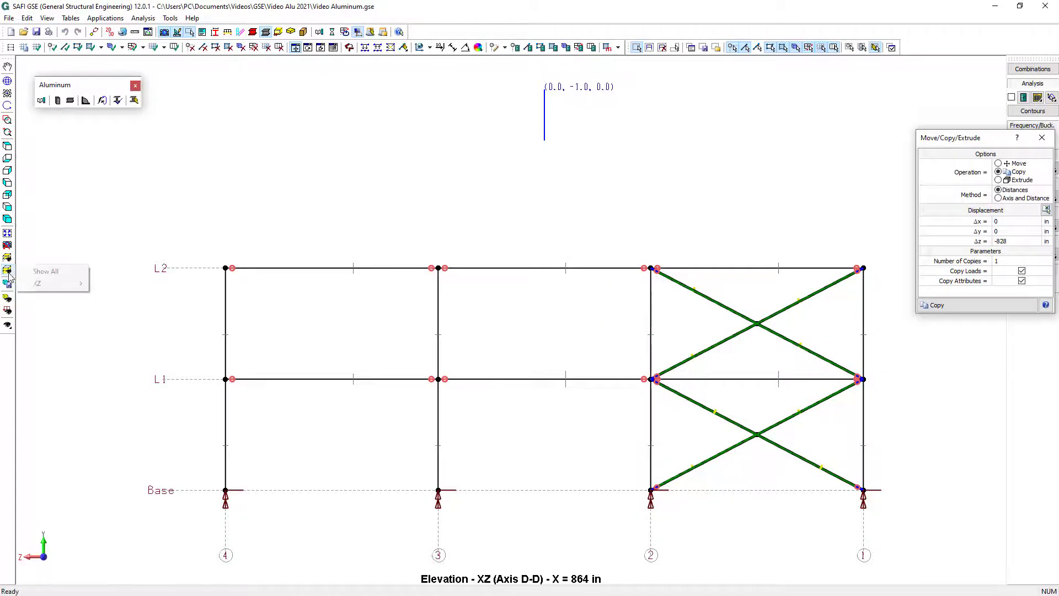
Show the whole structure and make one copy of the bracing from axis D to axis A, displaced -864 in along X
left_click(7, 270)
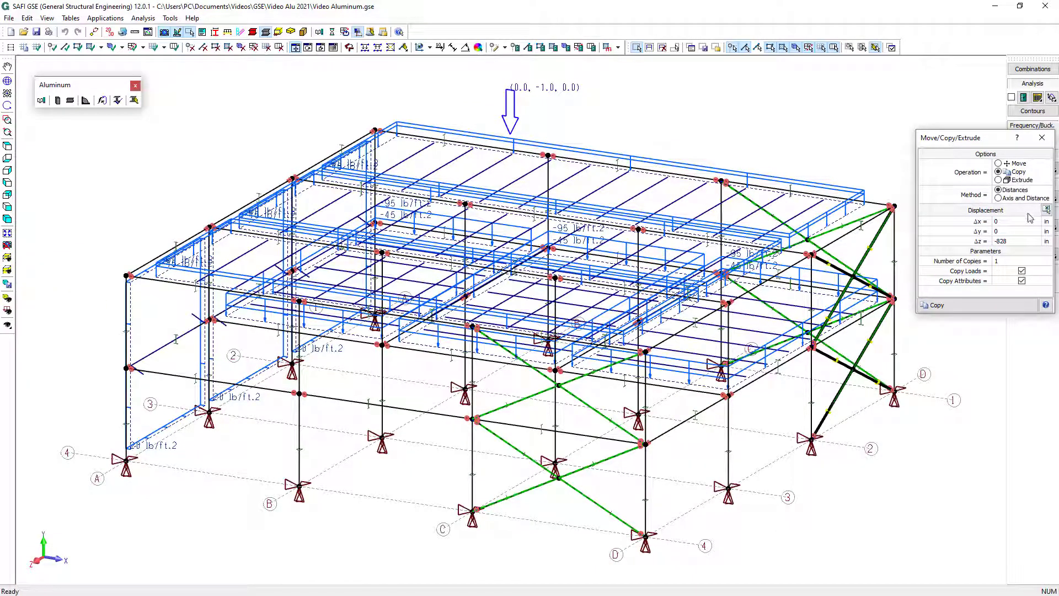
left_click(1046, 209)
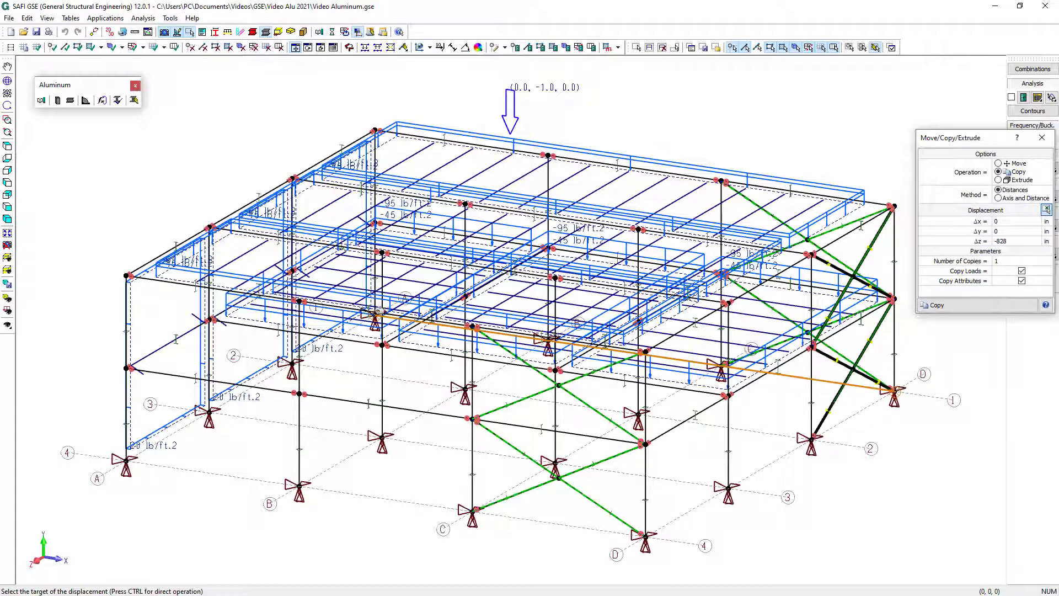
left_click(379, 312)
left_click(975, 307)
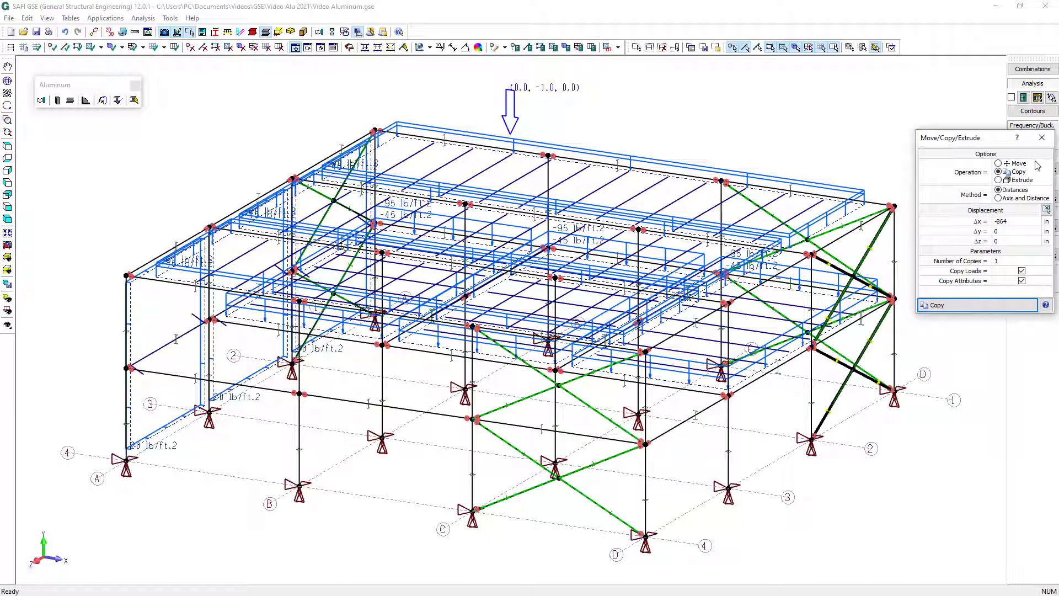
left_click(1042, 138)
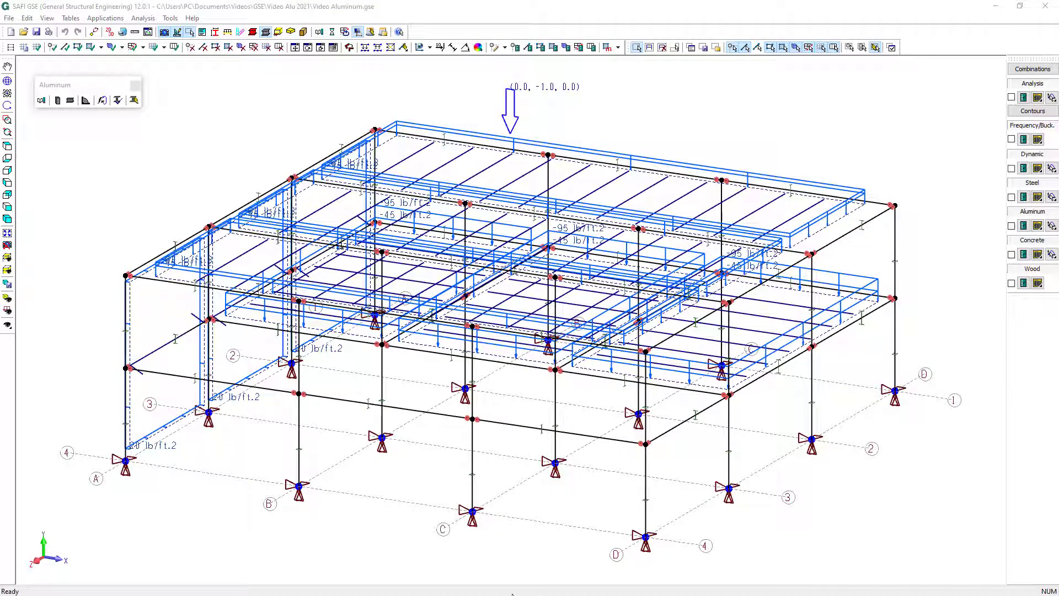
Generate the ASCE 7-10 LRFD and serviceability load combinations with the wizard, check the D+S+W combination and accept them
left_click(617, 49)
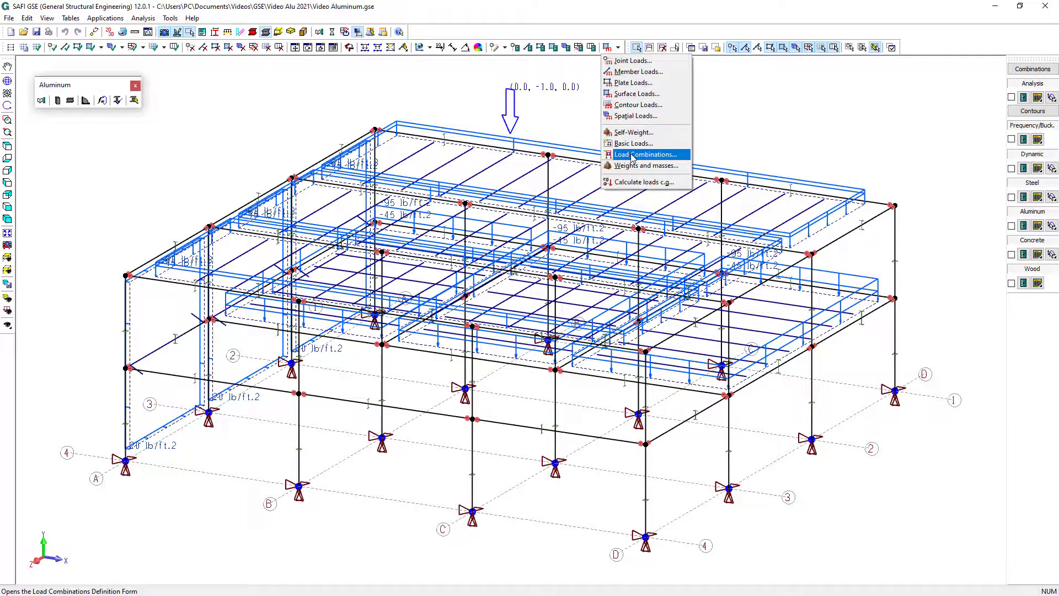
left_click(632, 155)
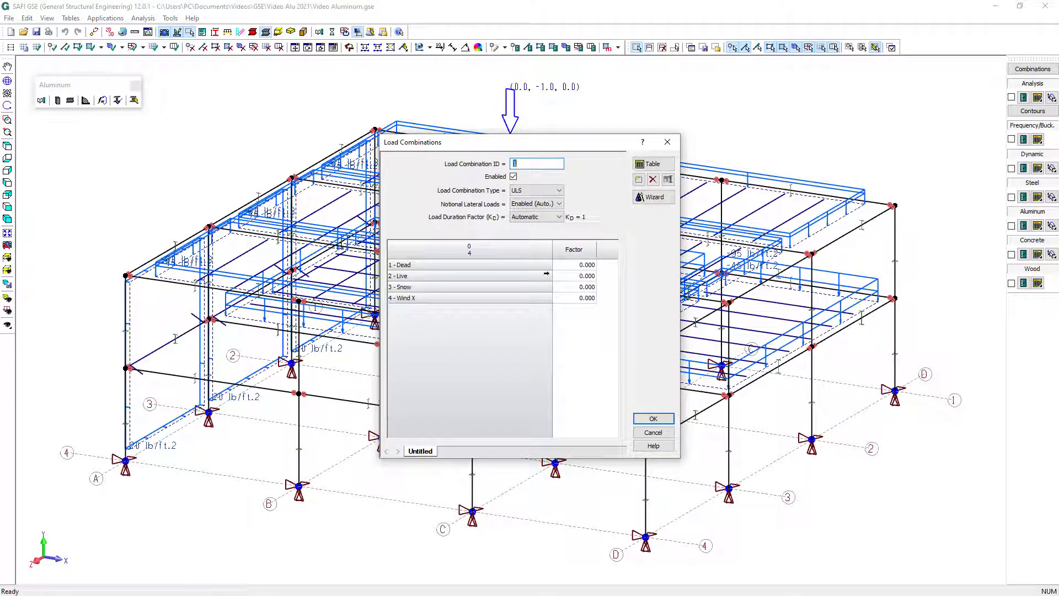
left_click(659, 203)
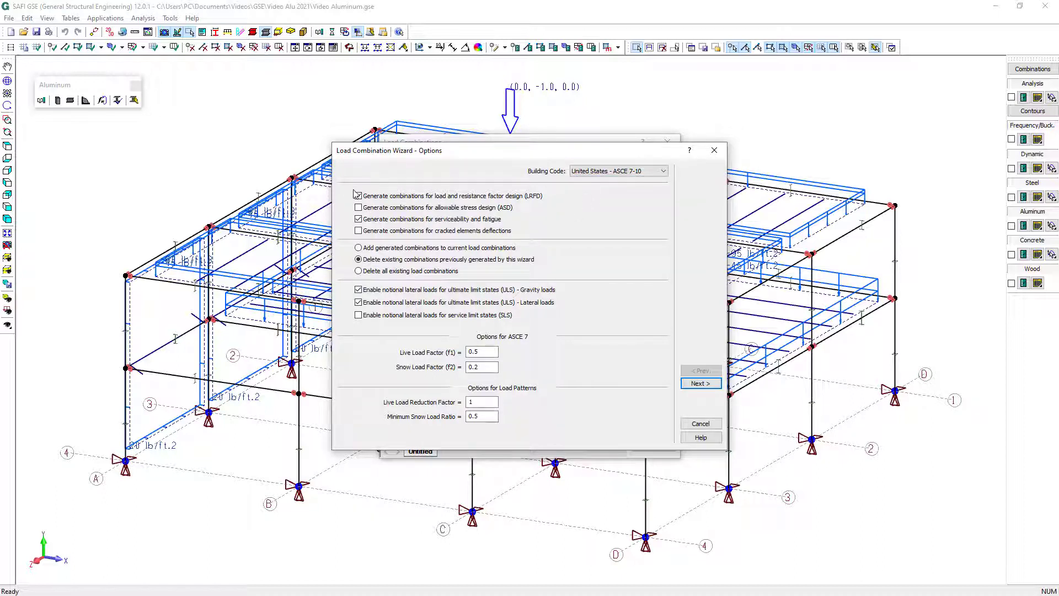
left_click(701, 384)
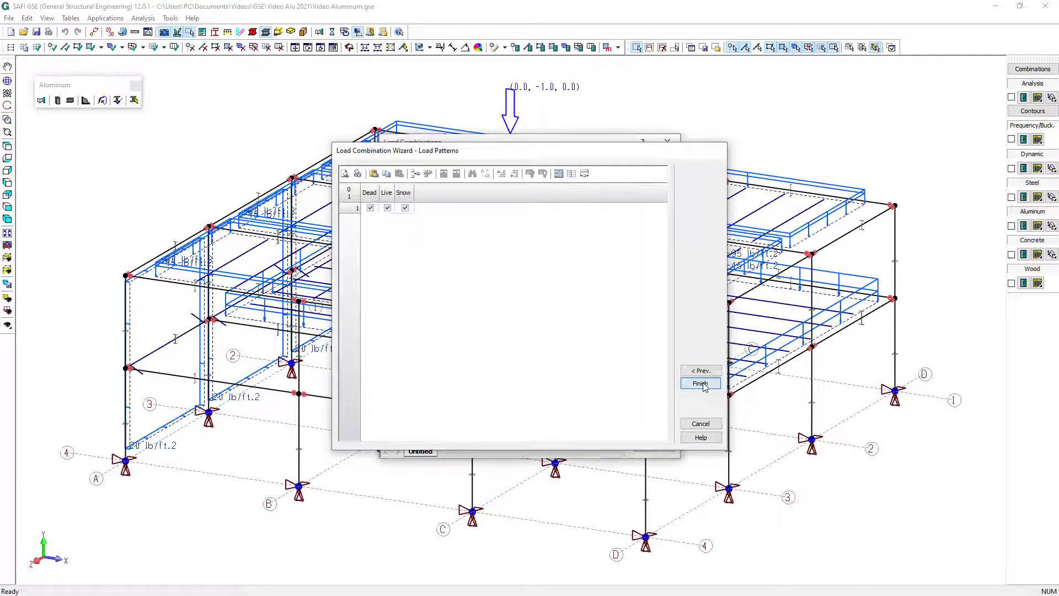
left_click(702, 383)
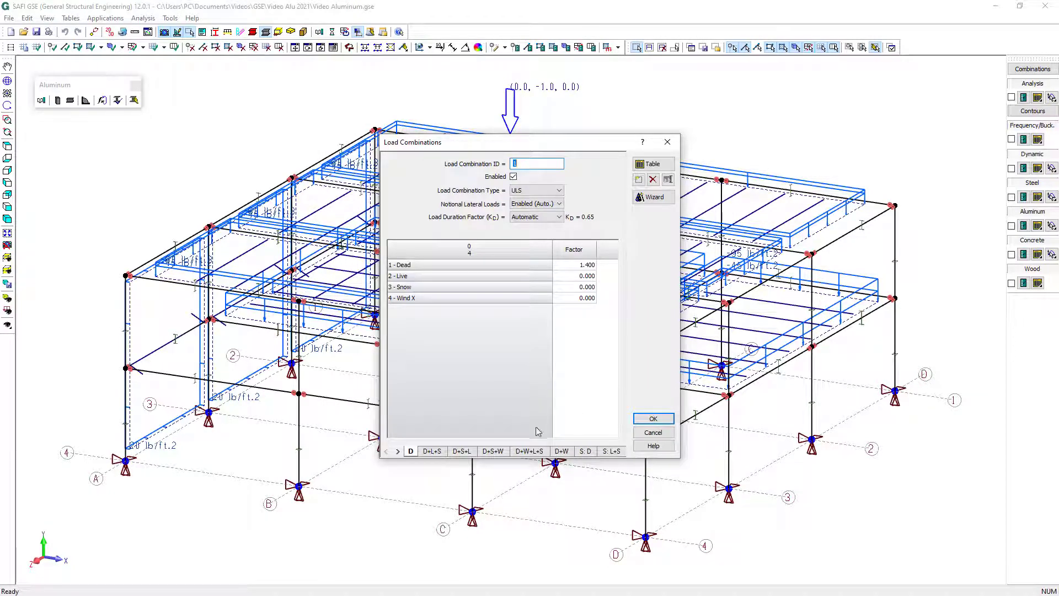
left_click(499, 452)
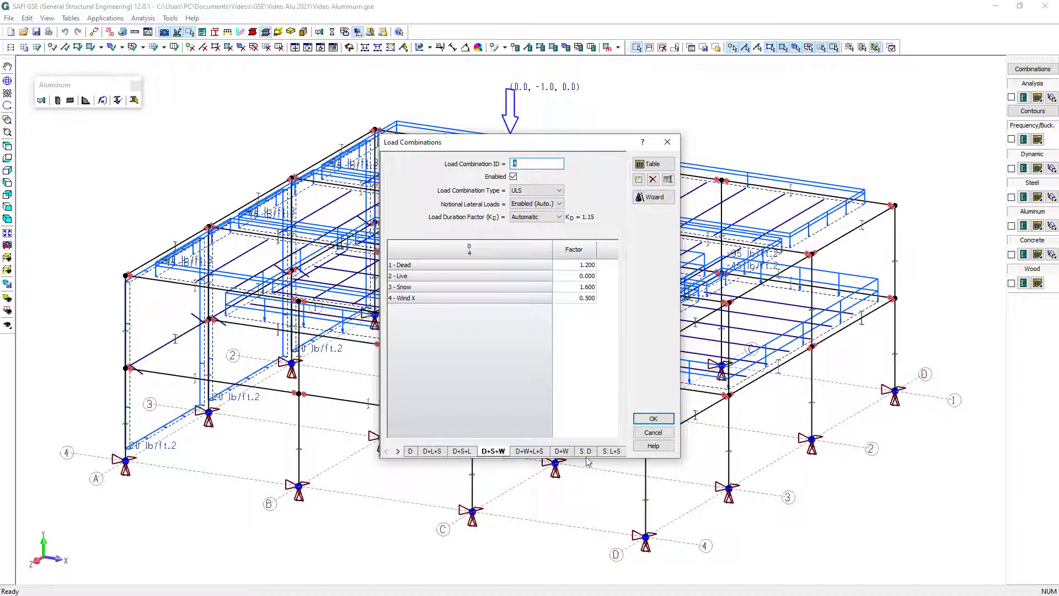
left_click(653, 419)
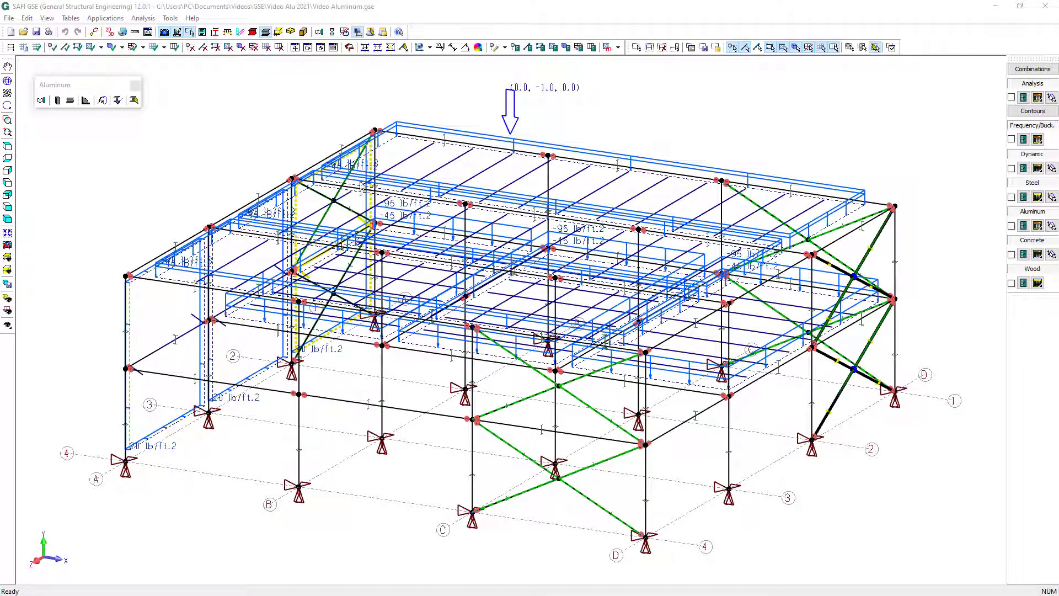
Select all elements and recalculate their aluminum bending, compression and deflection parameters, with top flange support and minimum of Lx and Ly for torsional buckling
left_click(649, 48)
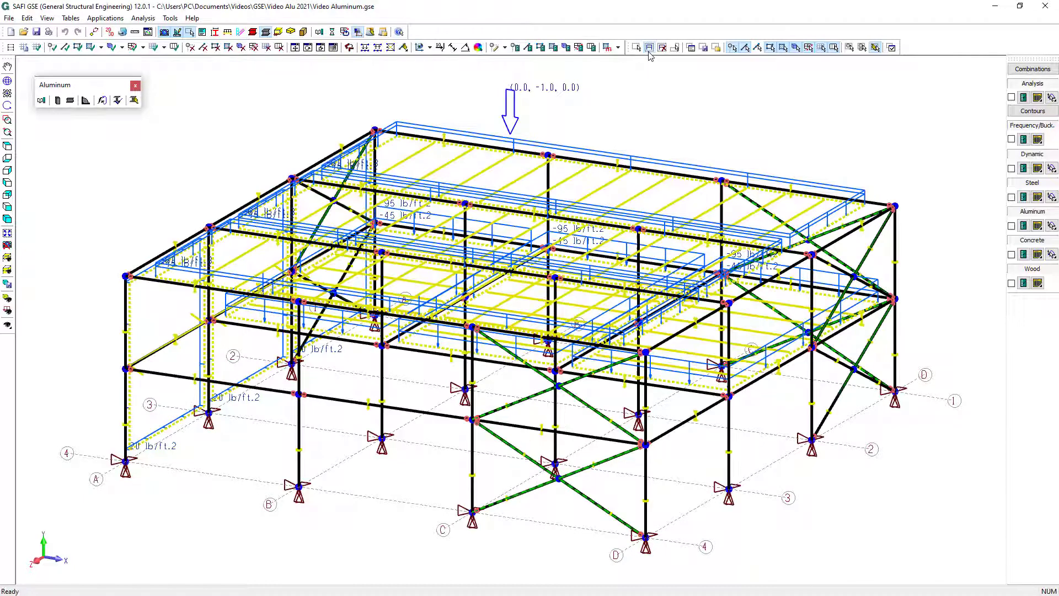
left_click(102, 101)
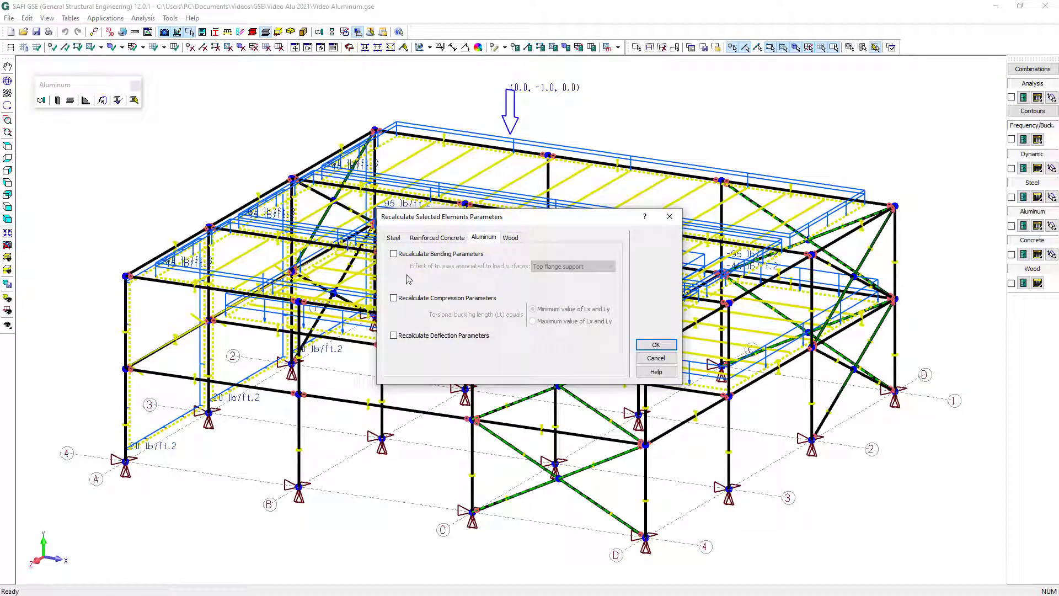
left_click(394, 255)
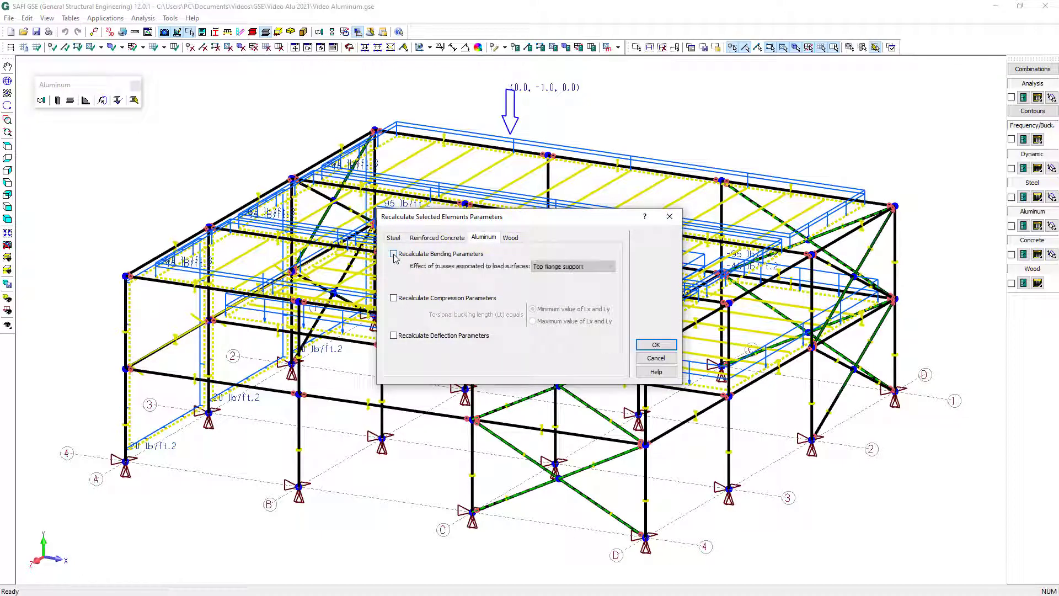
left_click(416, 299)
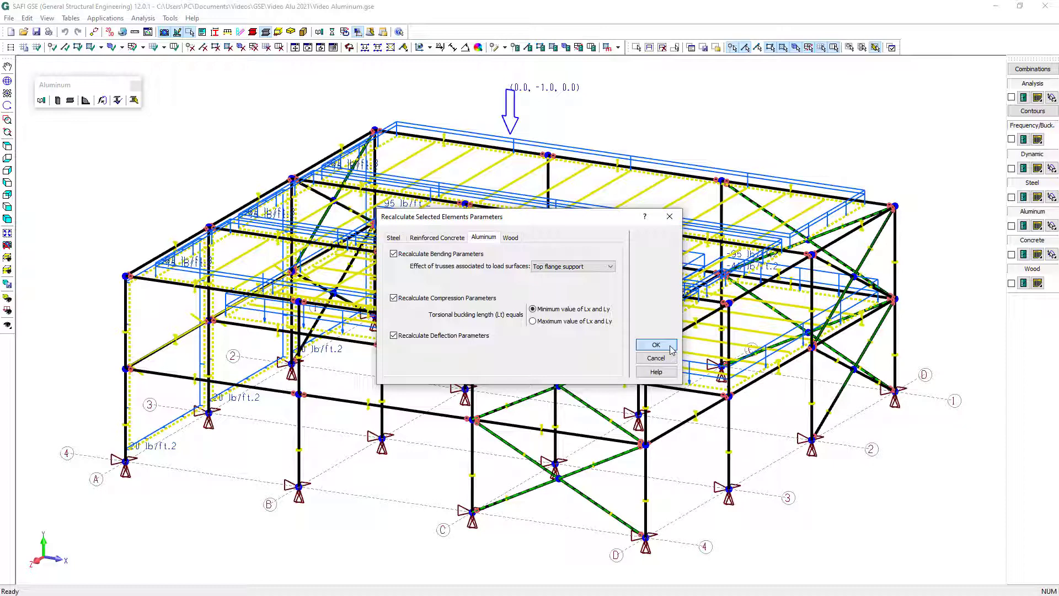
left_click(672, 349)
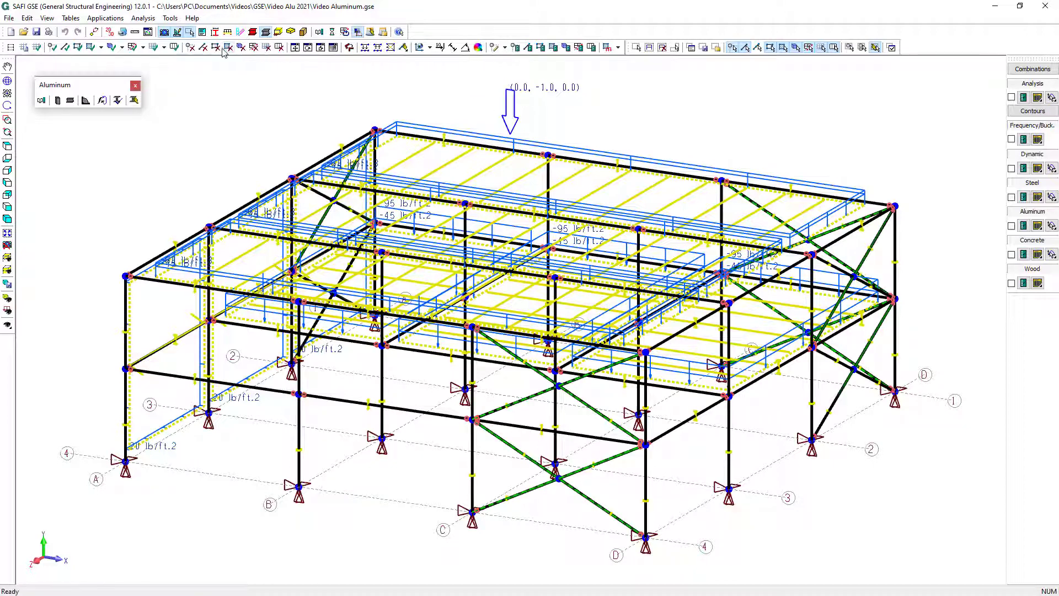
Check the custom 72 in top-flange unsupported length in the aluminum parameters of the L2 beam between A and B on axis 4
left_click(505, 48)
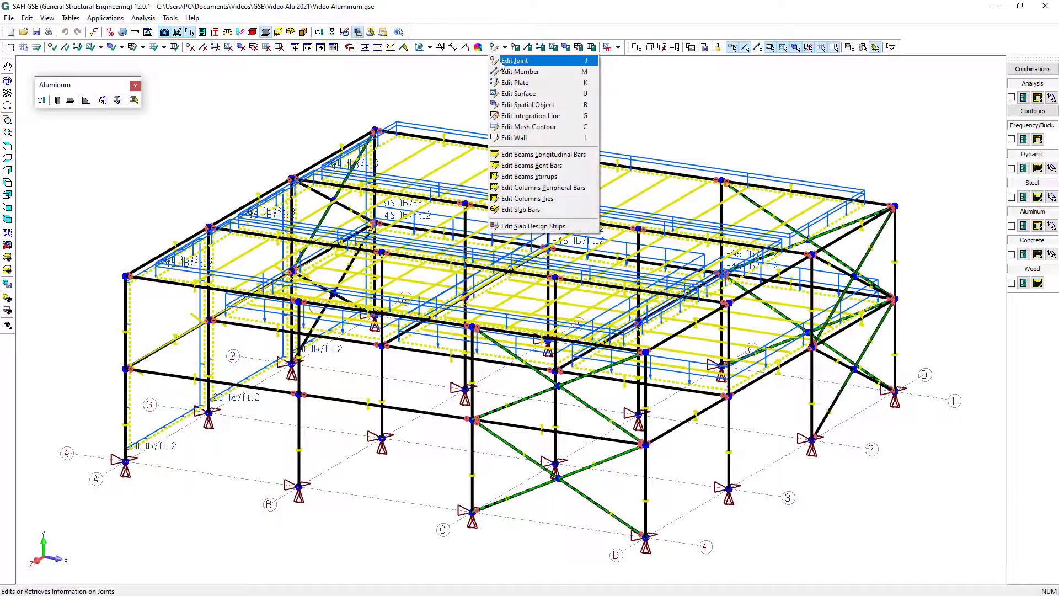
left_click(505, 71)
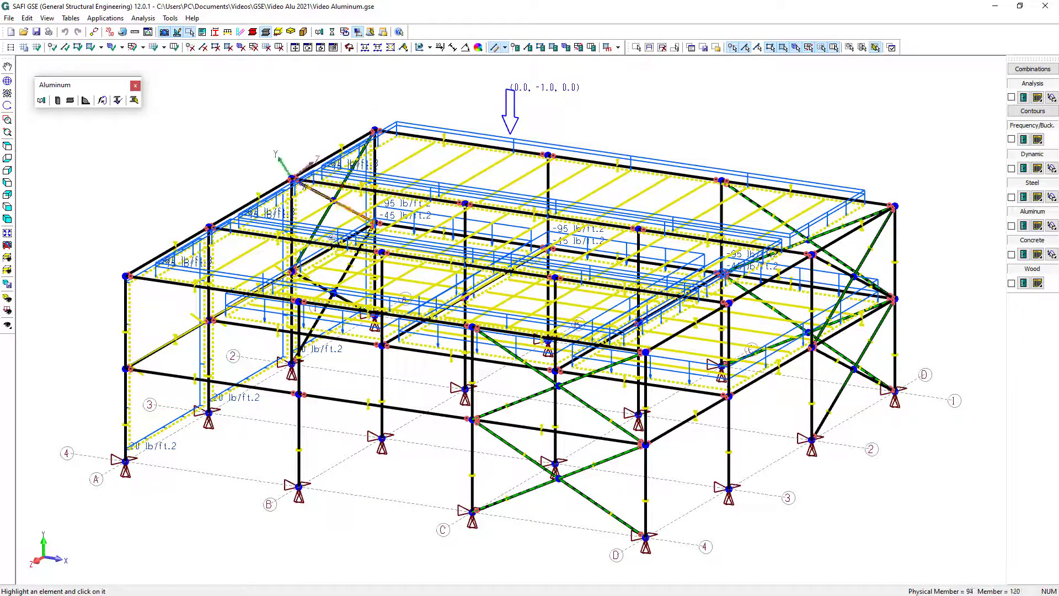
left_click(235, 292)
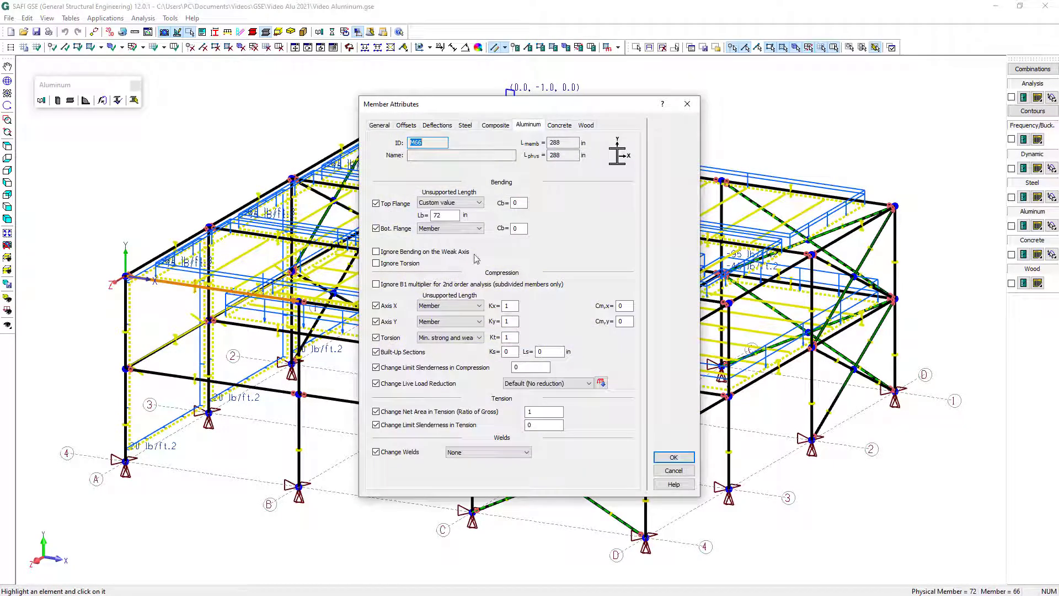
double_click(441, 215)
type("72")
left_click_drag(441, 215, 425, 216)
left_click(451, 216)
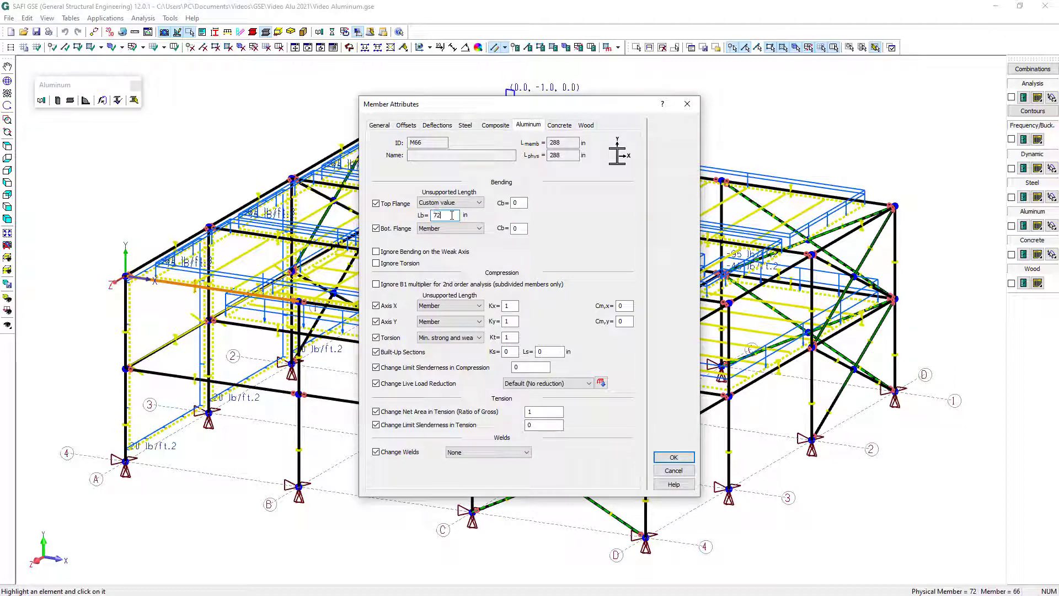
left_click(681, 460)
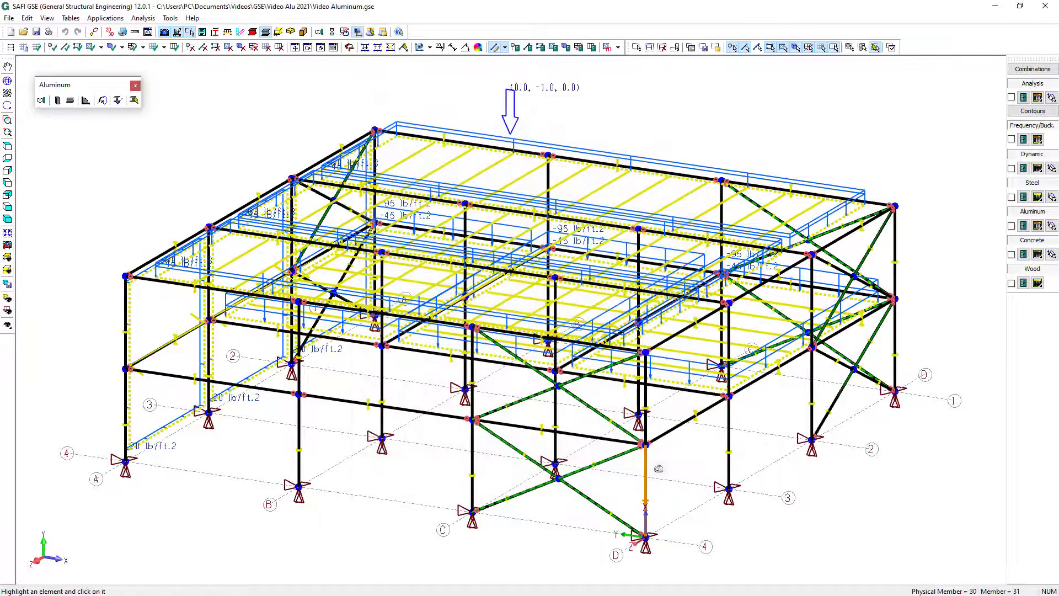
Review the aluminum design parameters of the lower corner column at D-4 and of the lower brace next to it
left_click(657, 473)
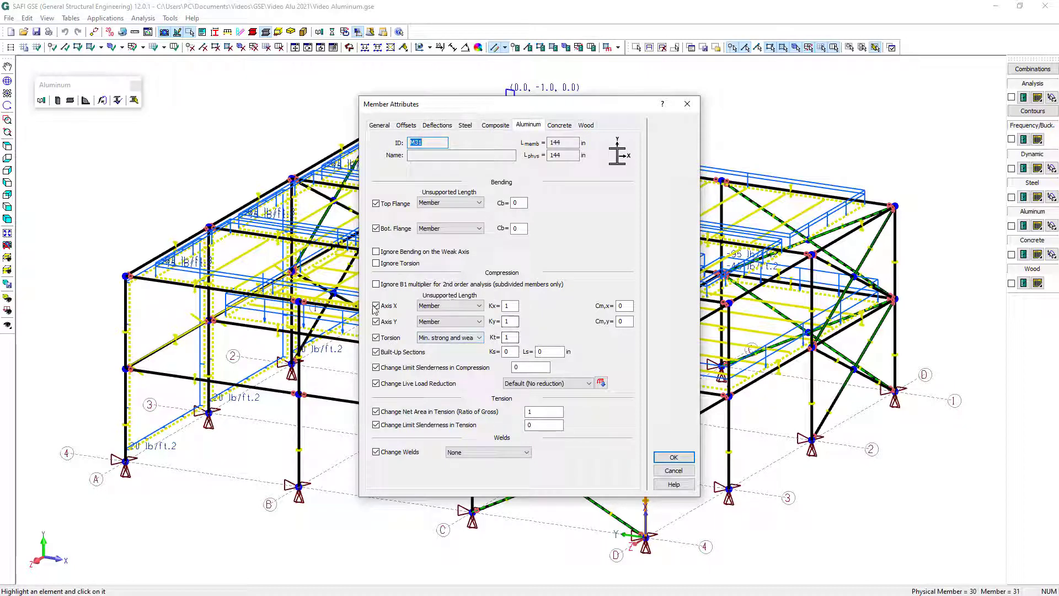
left_click(683, 458)
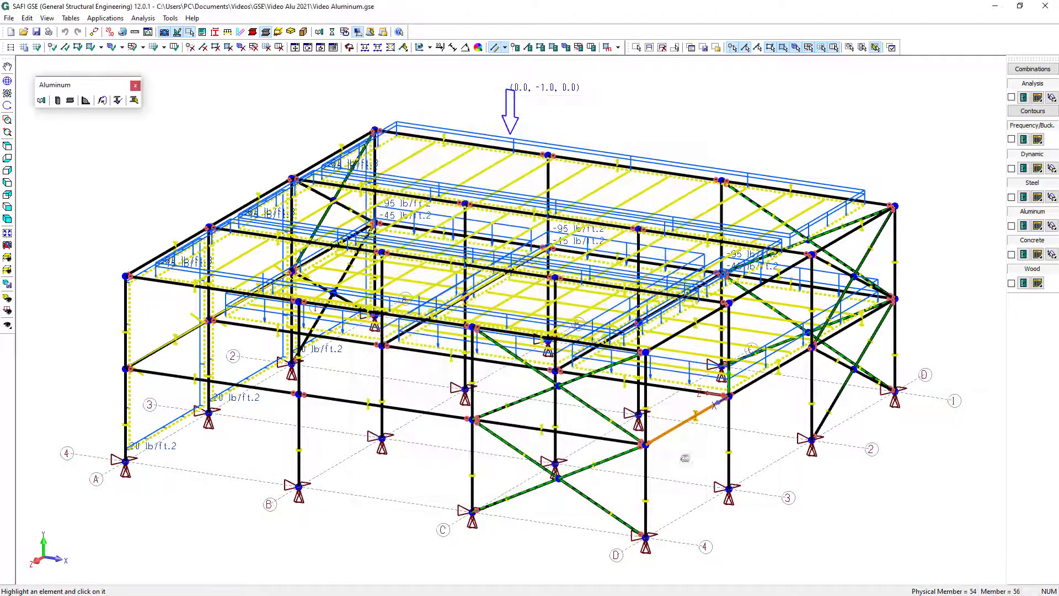
left_click(597, 489)
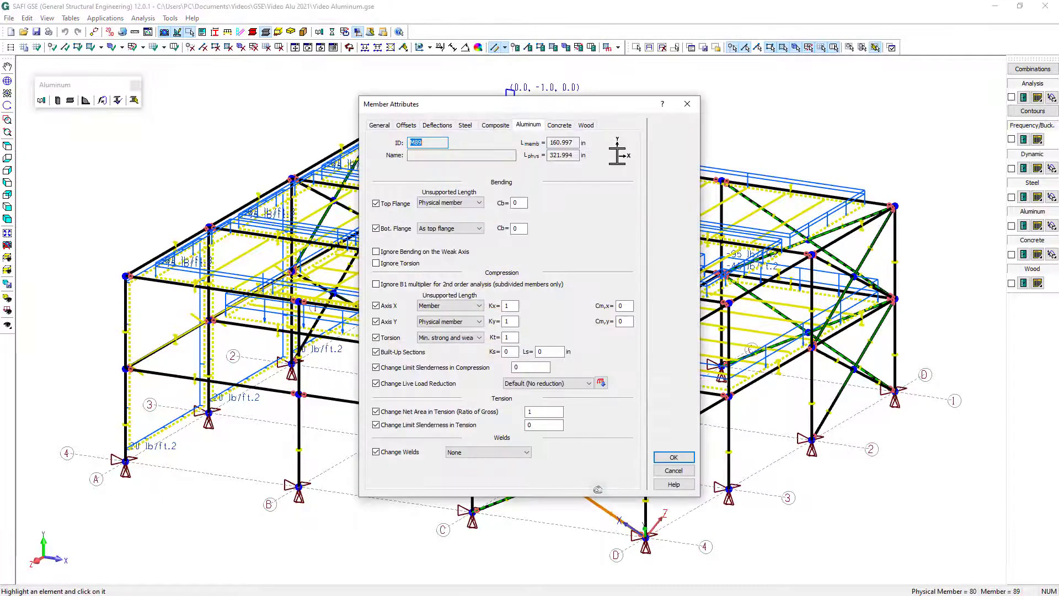
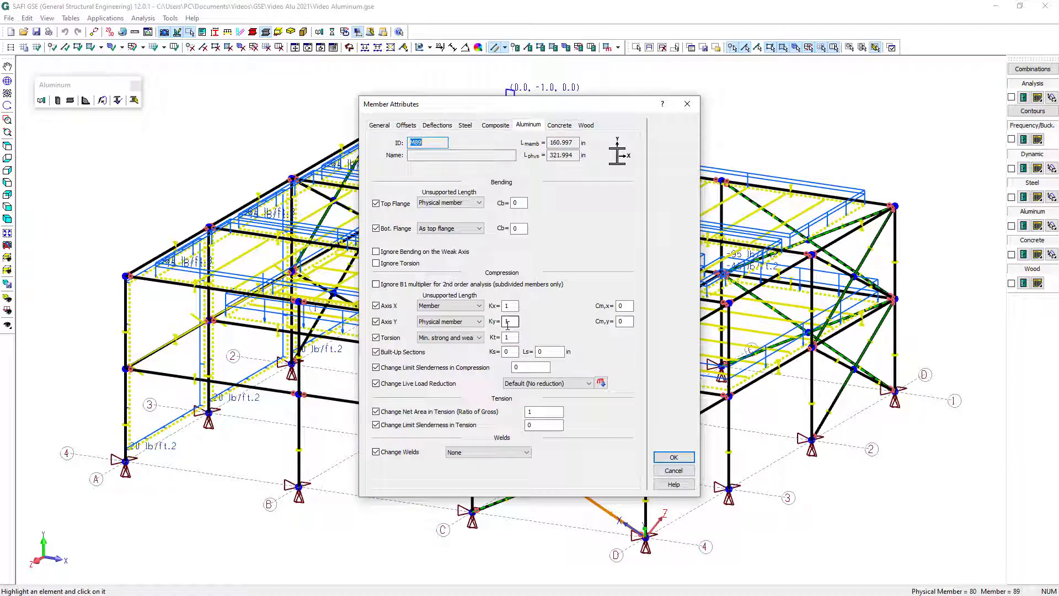
Select all members oriented along the Y axis and set their aluminum welds to partial weld at ends
left_click(674, 457)
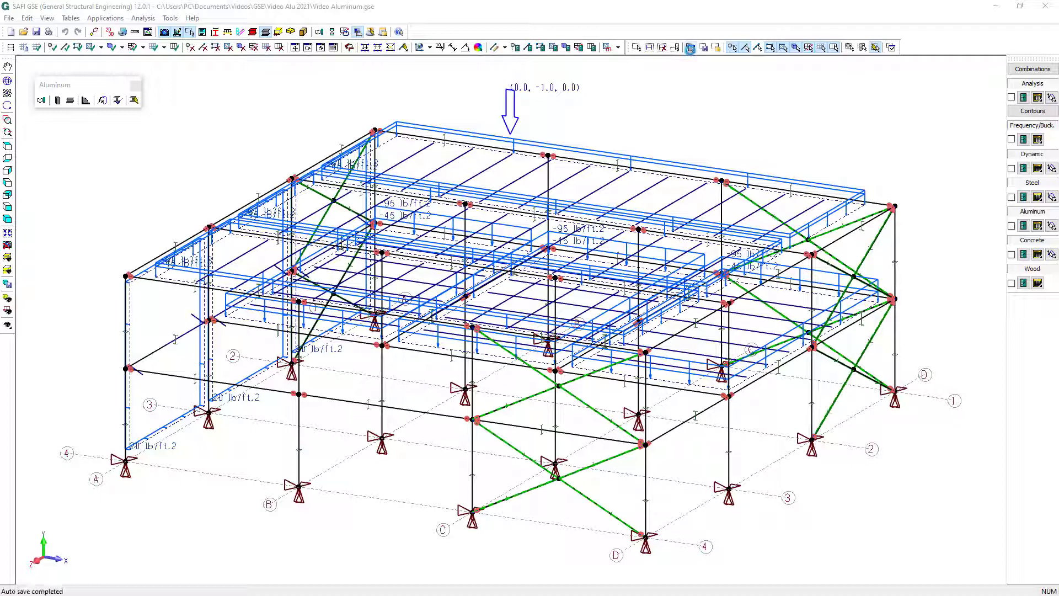
left_click(691, 50)
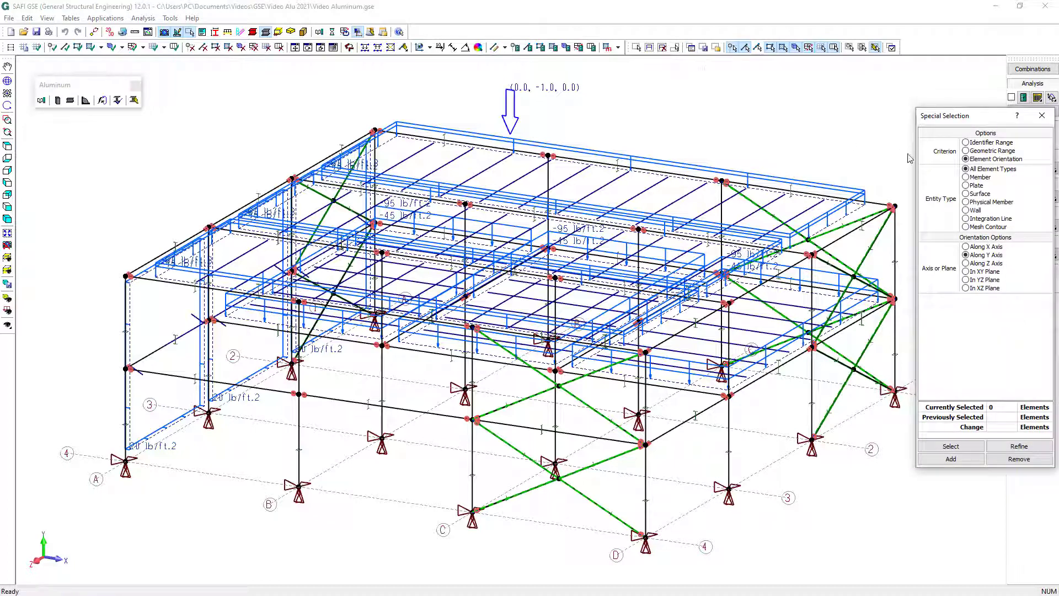
left_click(980, 178)
left_click(953, 447)
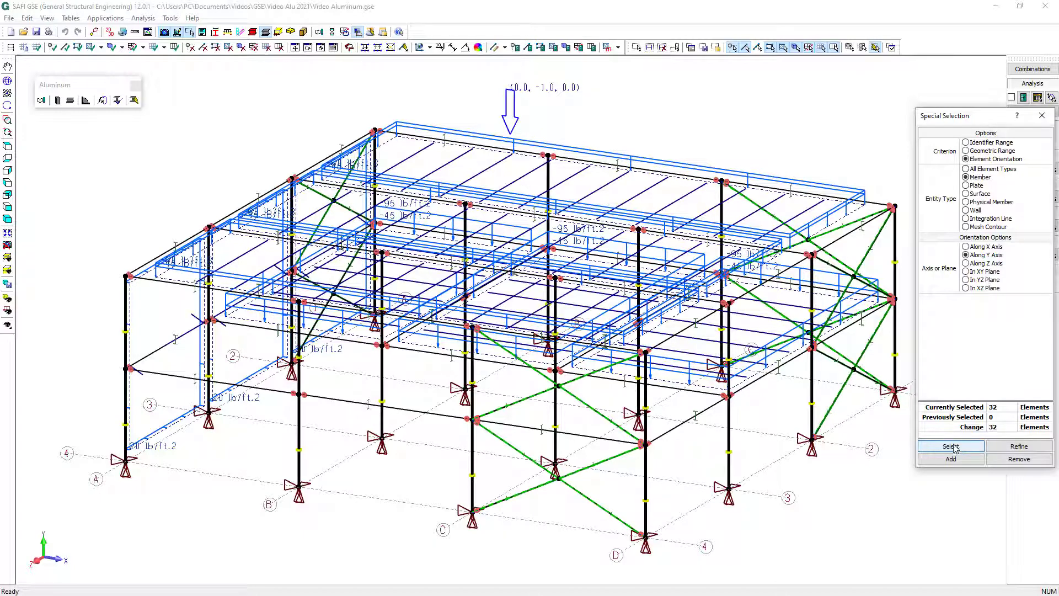
left_click(528, 48)
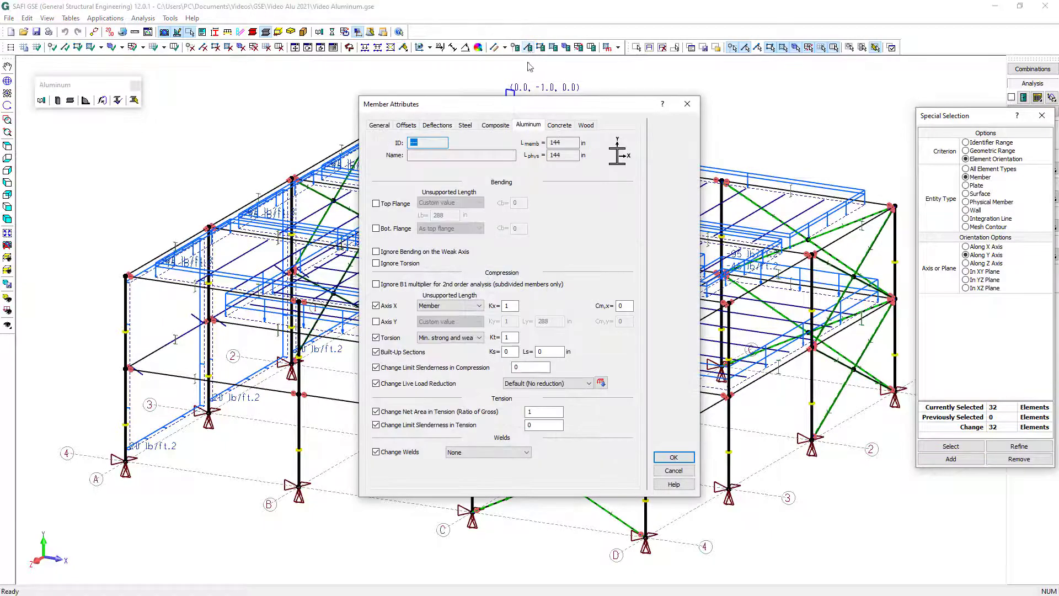
left_click(474, 454)
left_click(486, 478)
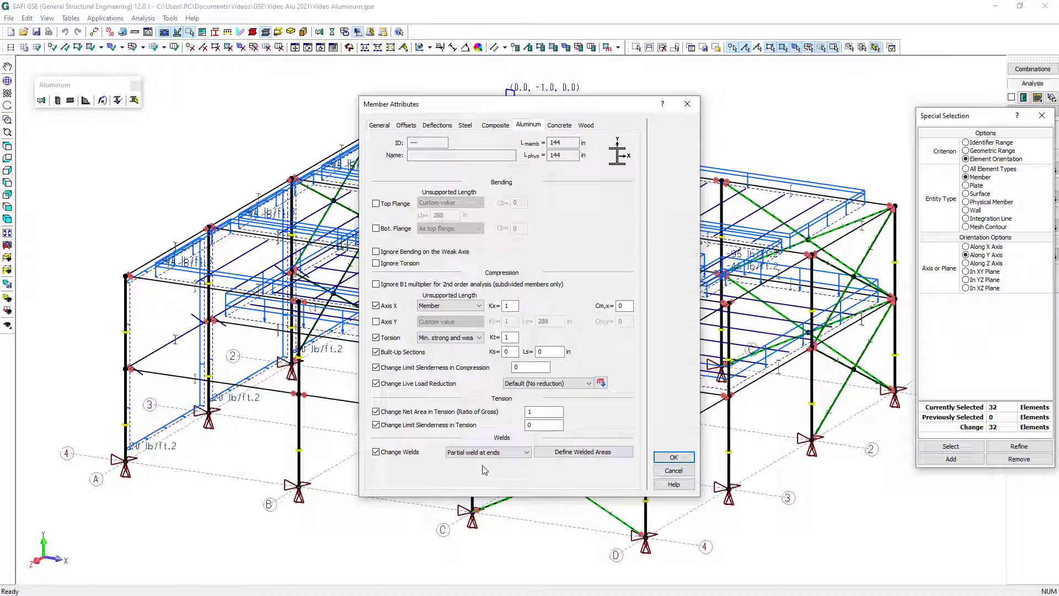
Set the columns' local-buckling welded-area ratios to 0.455 for the web or left wall, the right wall and the top flange, then clear the selection
left_click(594, 456)
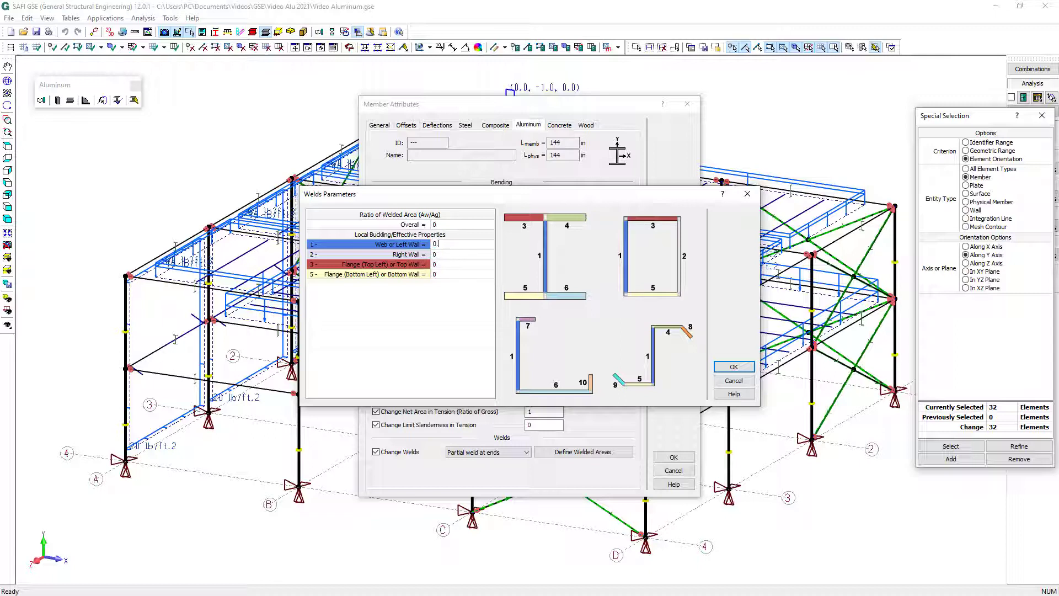
type(".455")
left_click(452, 254)
type("0.455")
left_click(449, 263)
type("0.455")
left_click(448, 274)
left_click(736, 370)
left_click(734, 368)
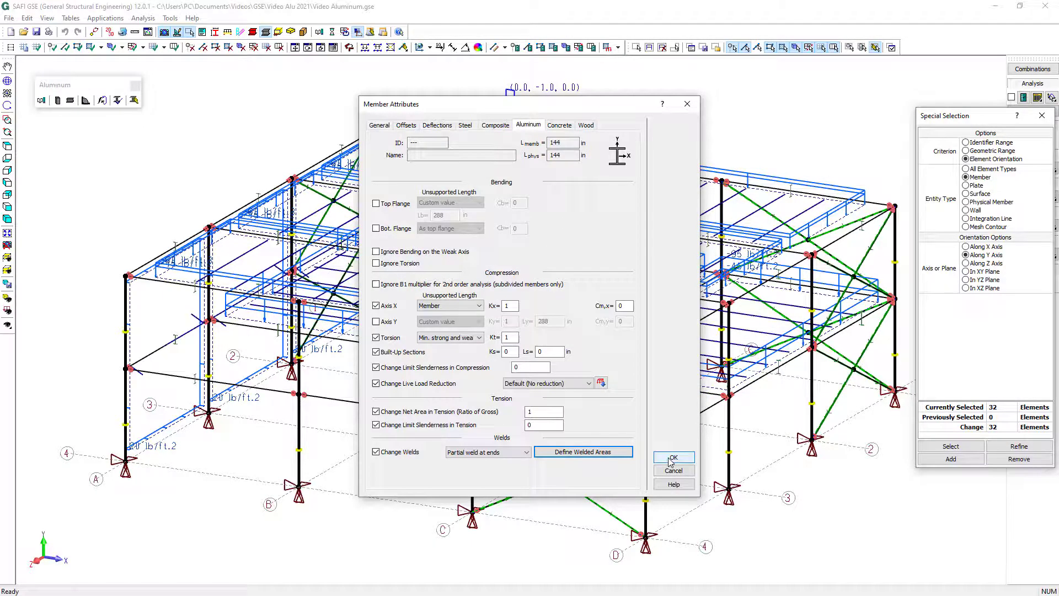
left_click(671, 462)
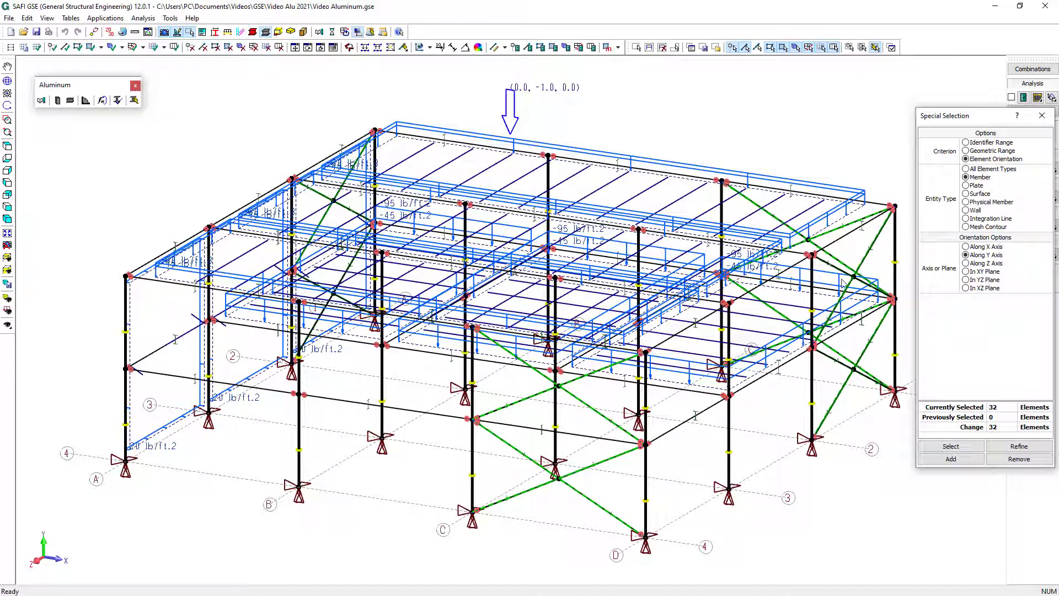
left_click(1042, 115)
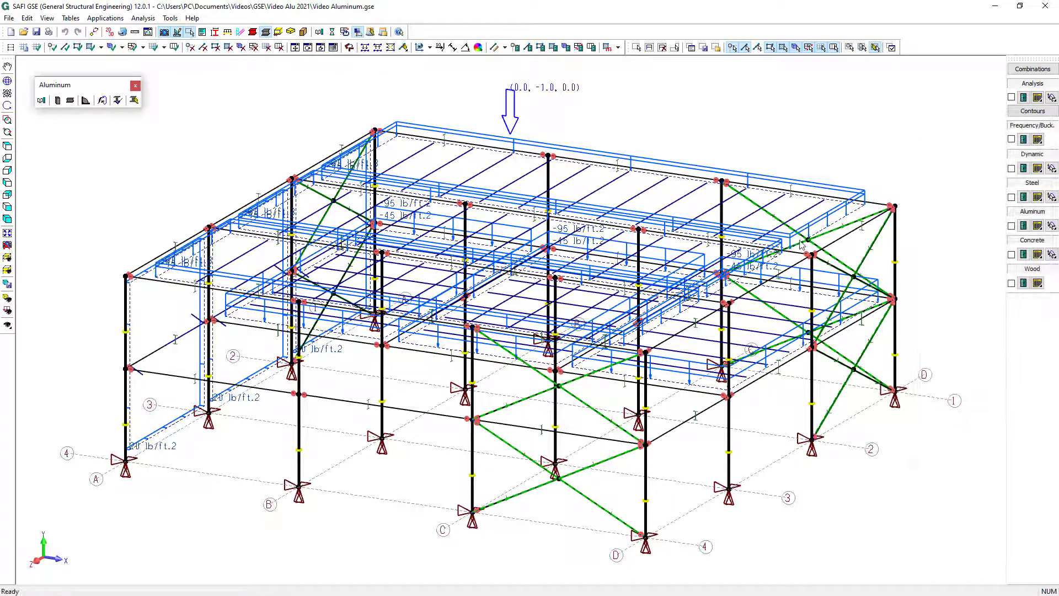
left_click(830, 484)
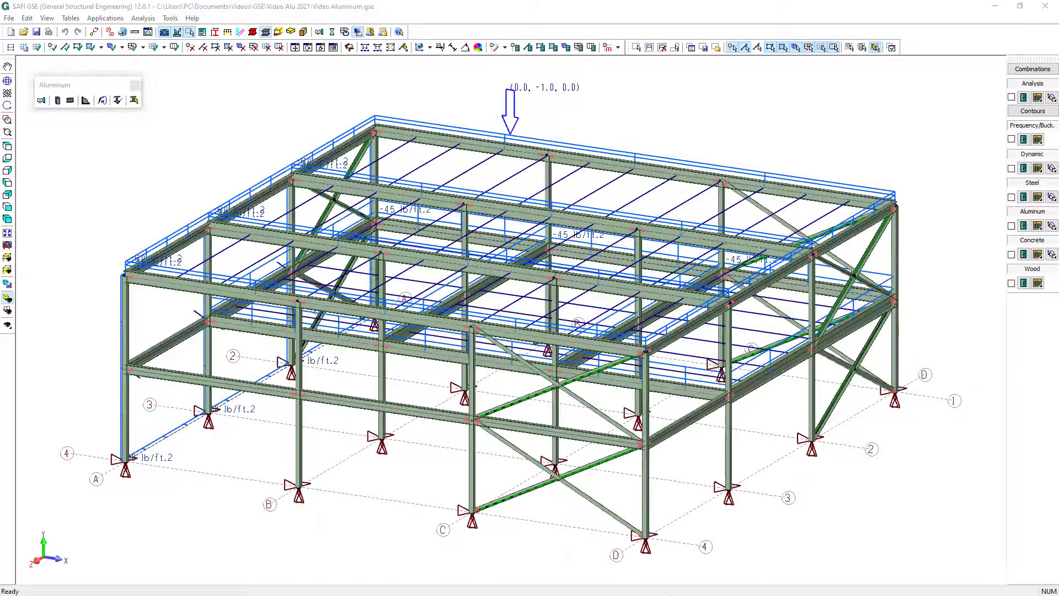
Configure a Static P-Delta analysis with aluminum verification to AA ADM-2015 (LRFD) and Direct Analysis (DAM) as the stability design method
left_click(333, 33)
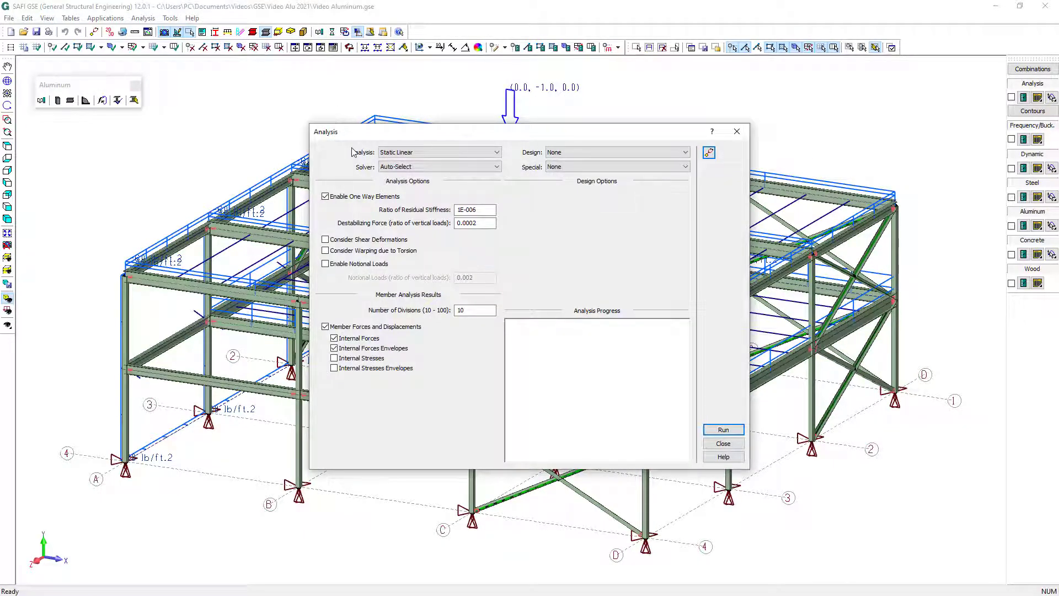
left_click(410, 155)
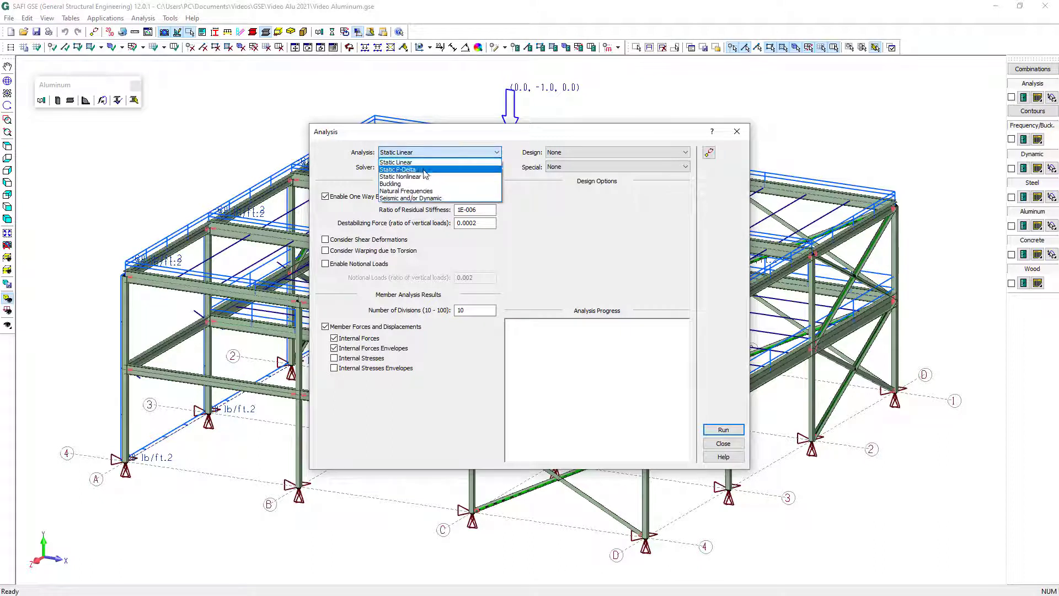
left_click(424, 170)
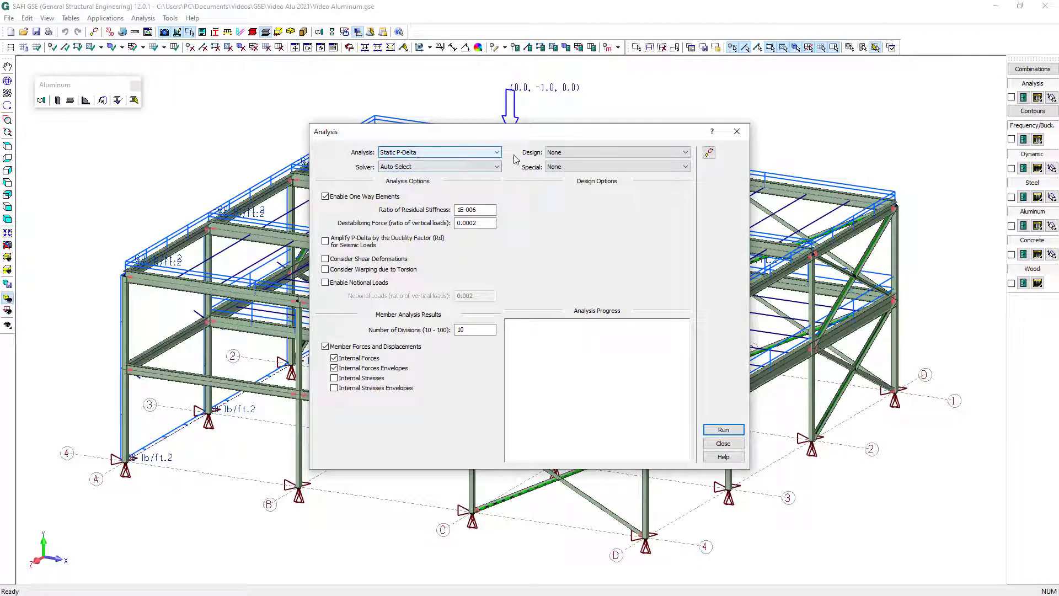
left_click(576, 153)
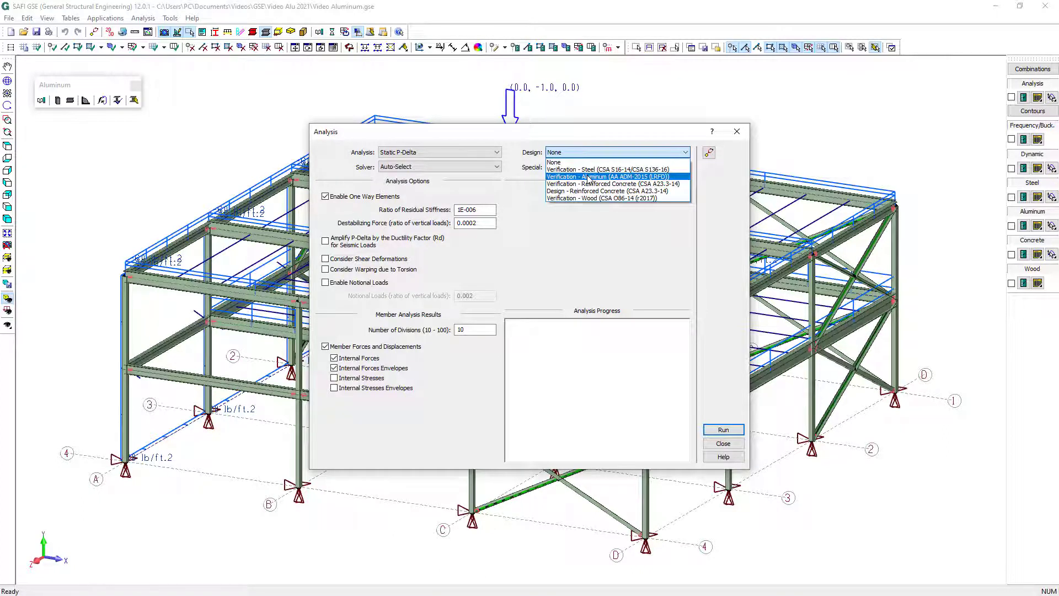
left_click(589, 176)
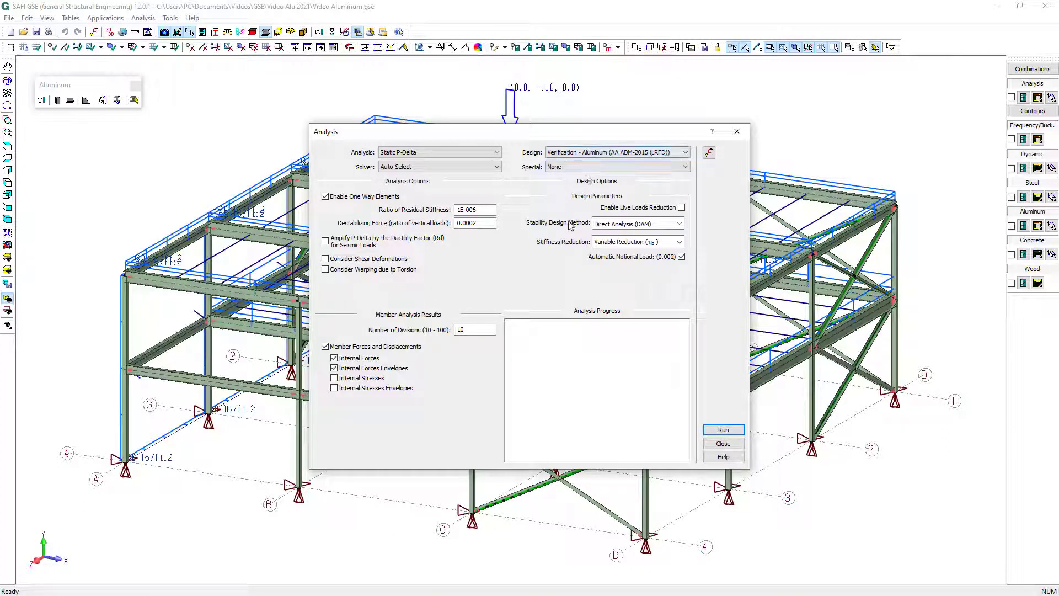
left_click(641, 226)
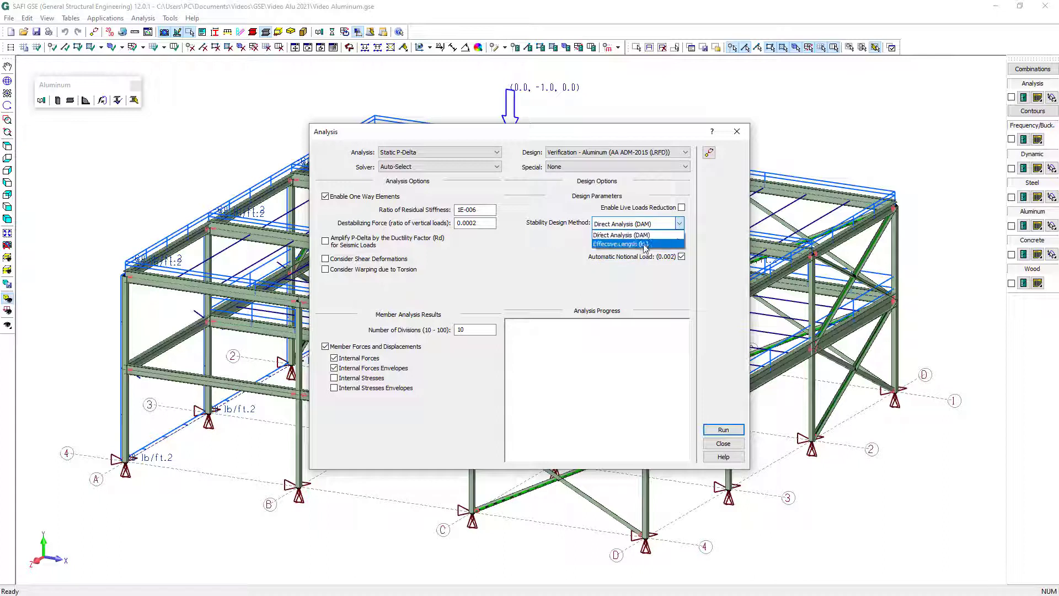
left_click(629, 235)
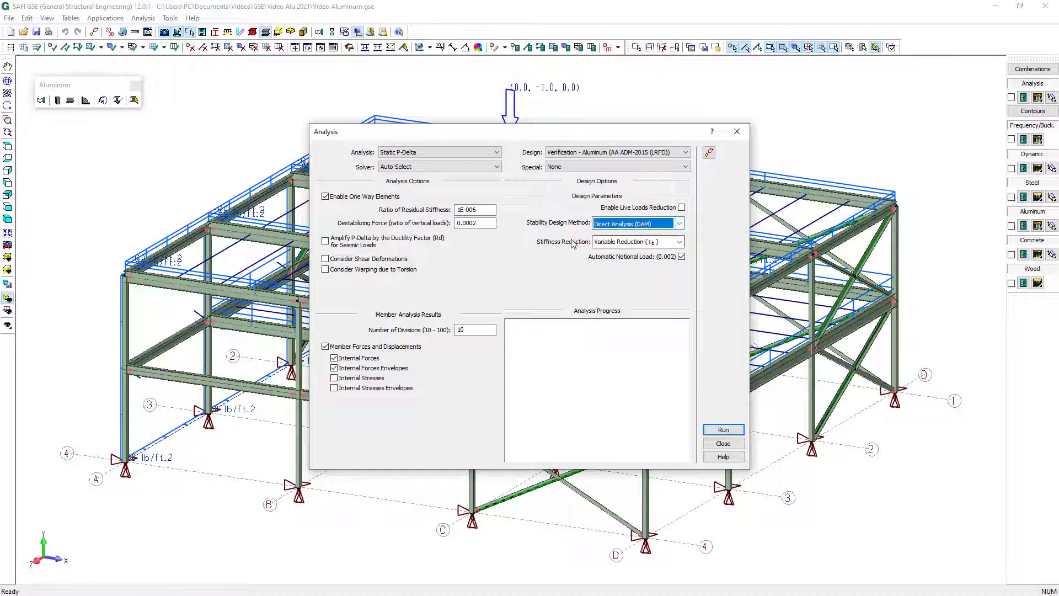
Run the analysis, saving the model changes, and close the analysis setup when it finishes
left_click(723, 430)
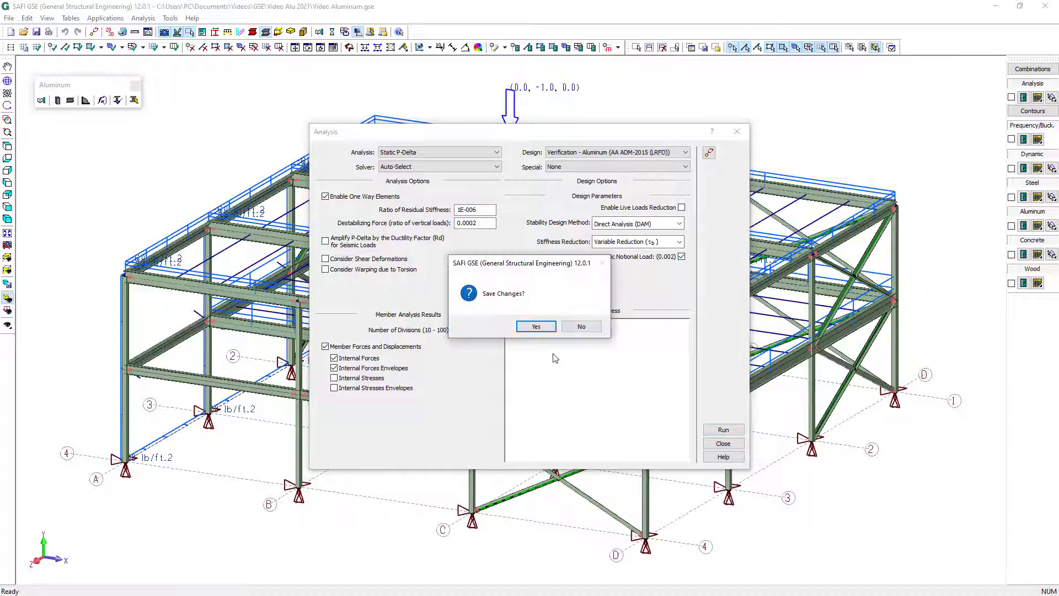
left_click(535, 328)
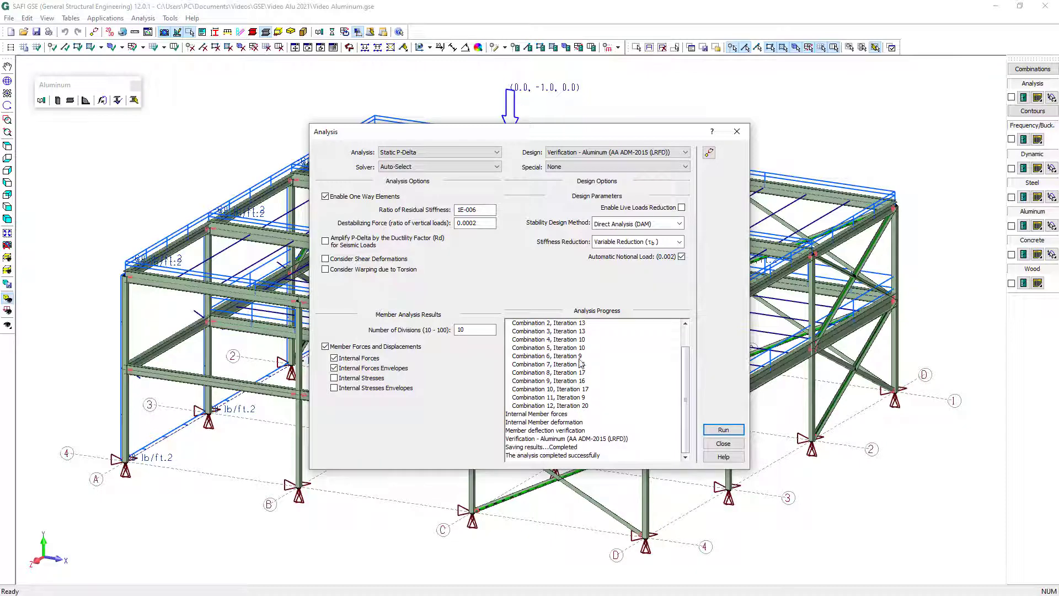
left_click(722, 445)
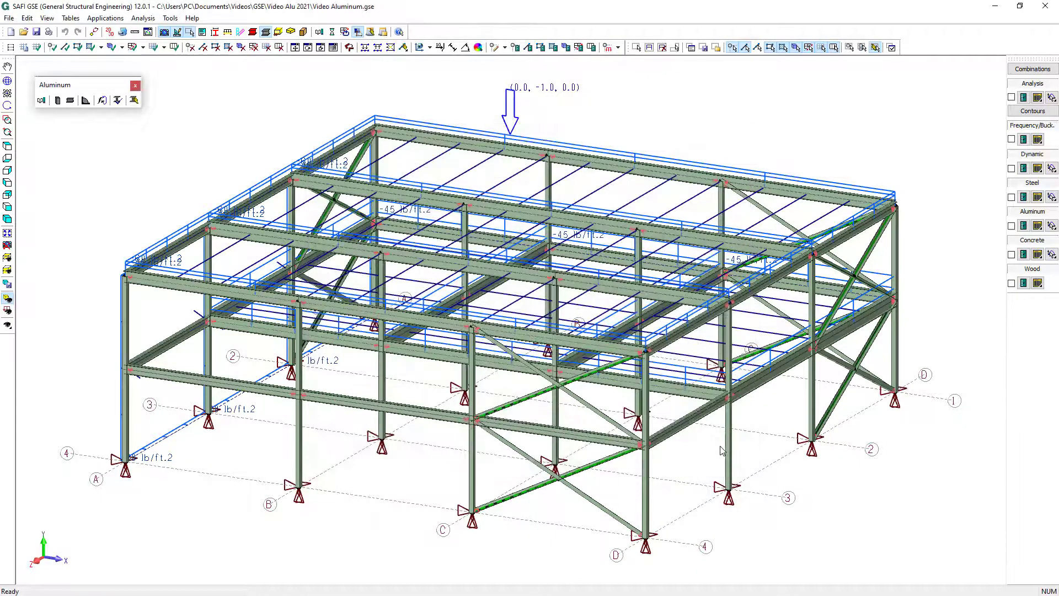
Display the maximum aluminum limit states with their values on the frame for all load combinations
left_click(1022, 226)
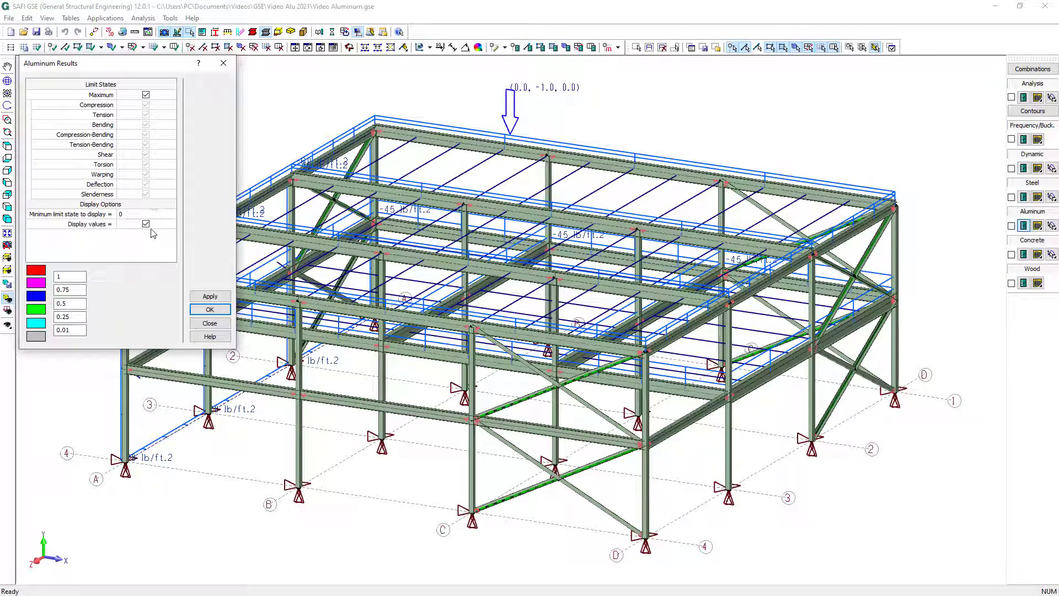
left_click(210, 309)
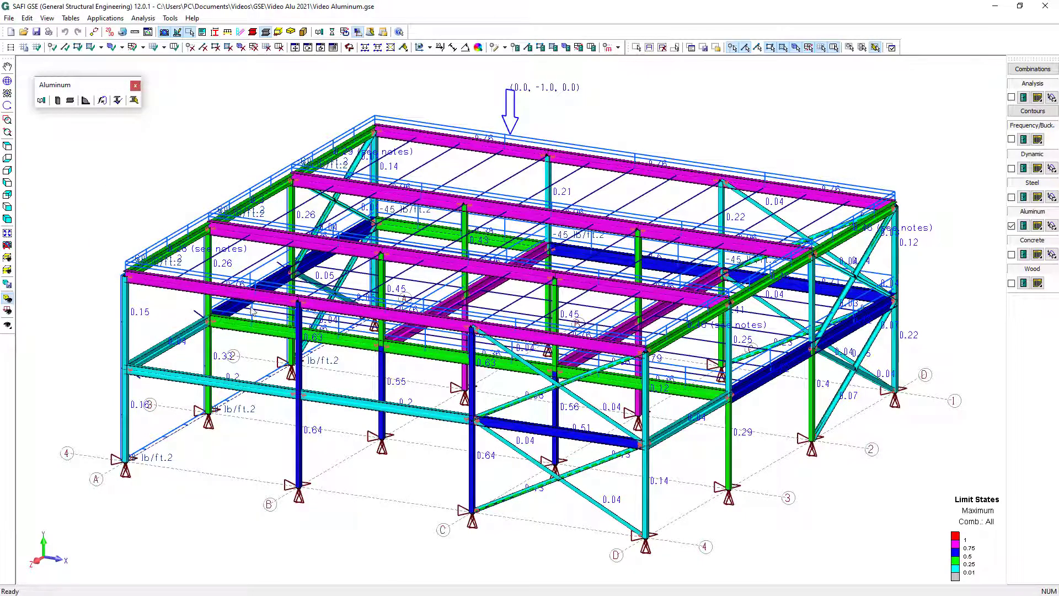
left_click(1046, 71)
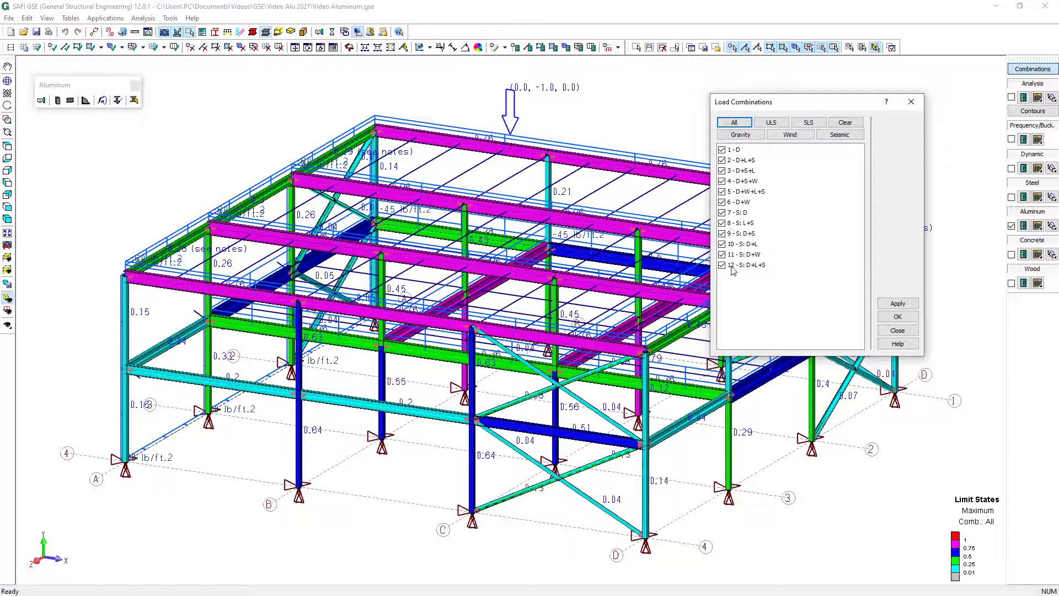
left_click(890, 320)
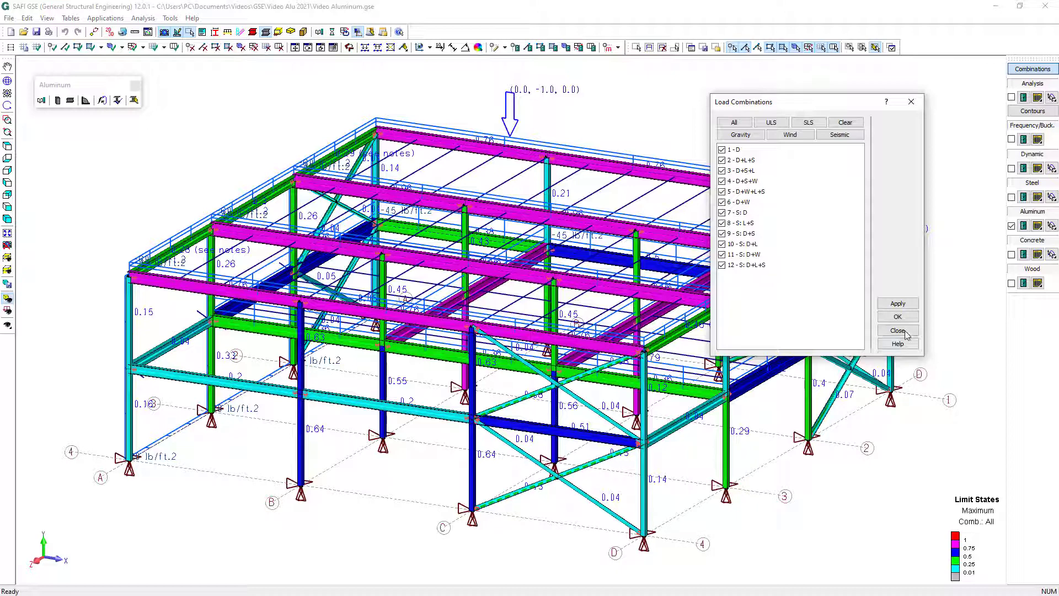
left_click(906, 332)
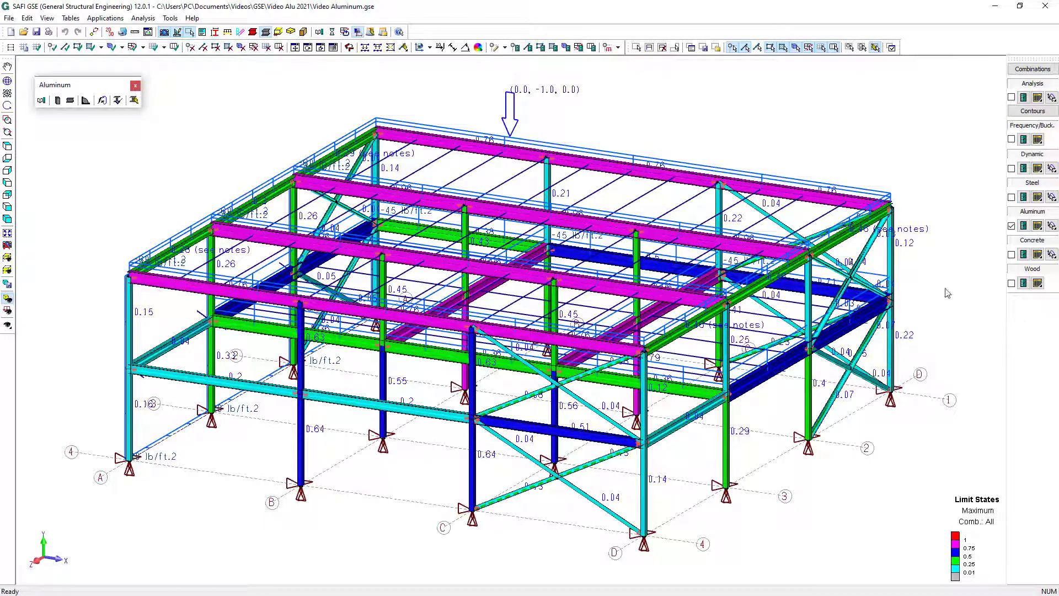
Inspect the total shear stresses of the roof beam between C and D on axis 2 with Advanced Section Stress Analysis at 57.6 in
left_click(1052, 97)
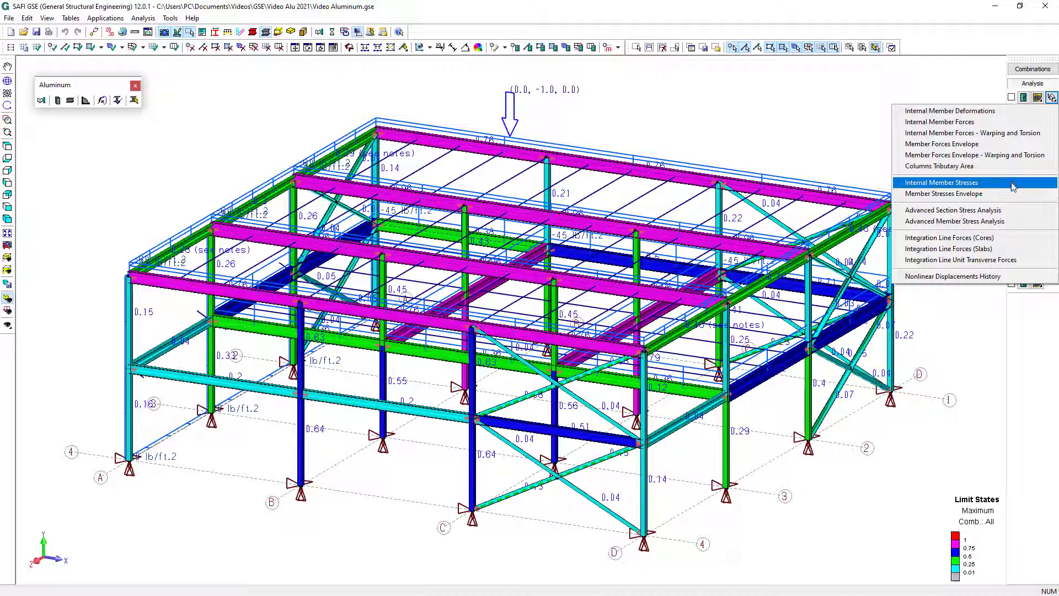
left_click(1011, 211)
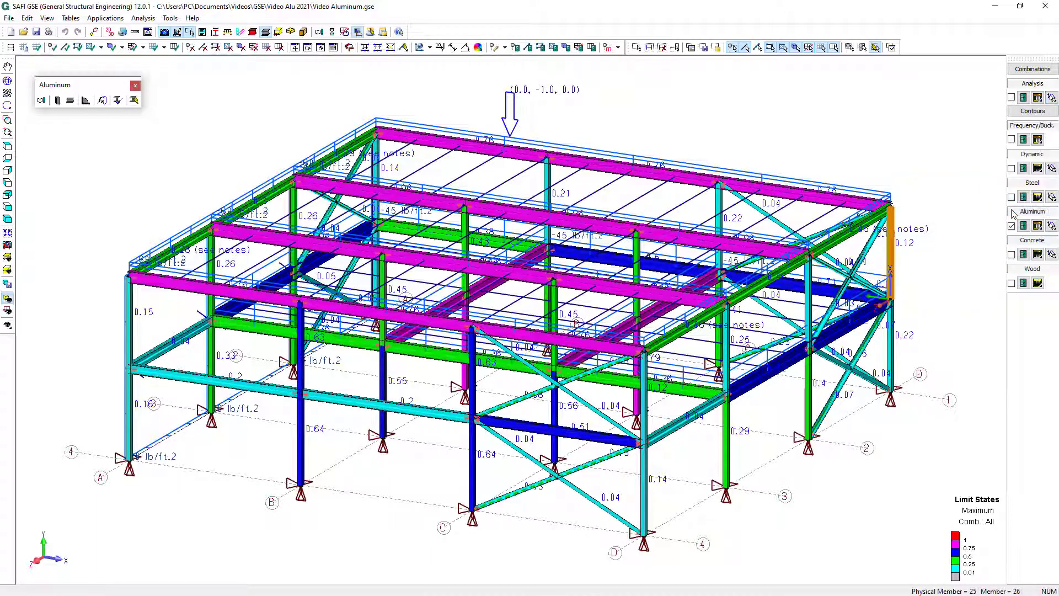
left_click(726, 241)
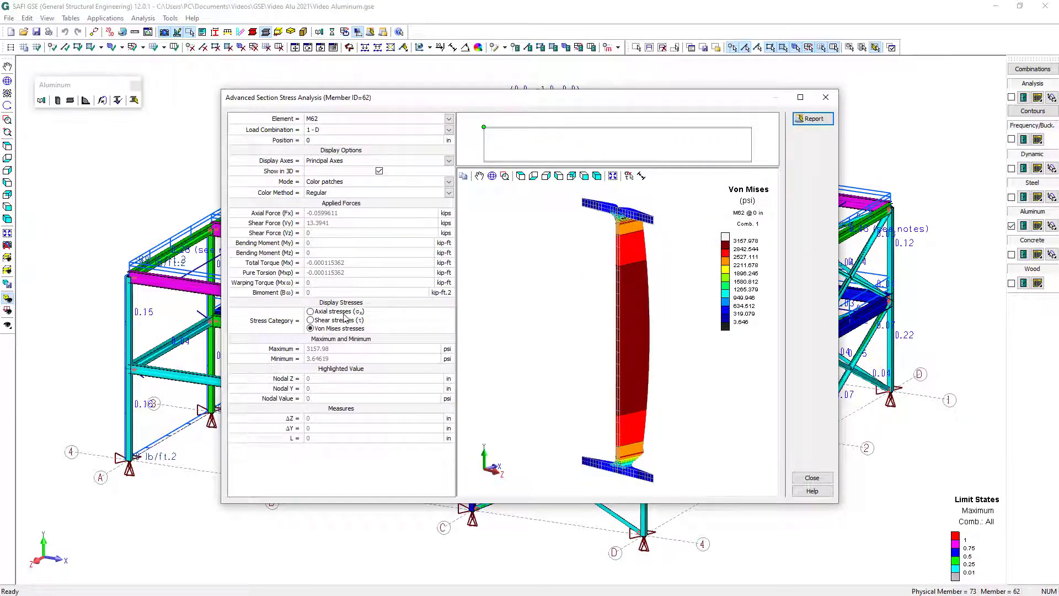
left_click(318, 322)
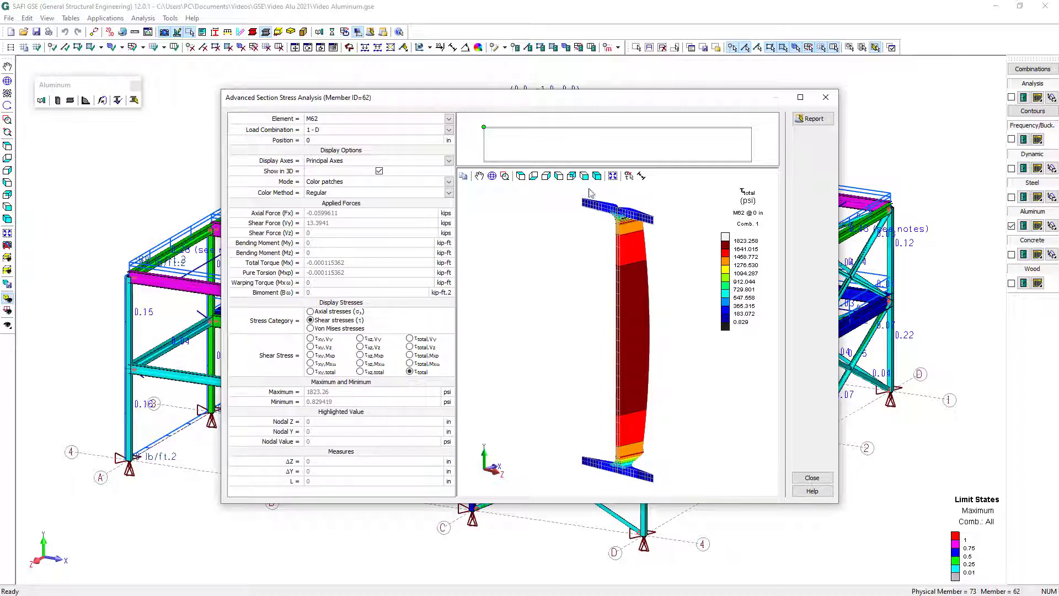
left_click(534, 141)
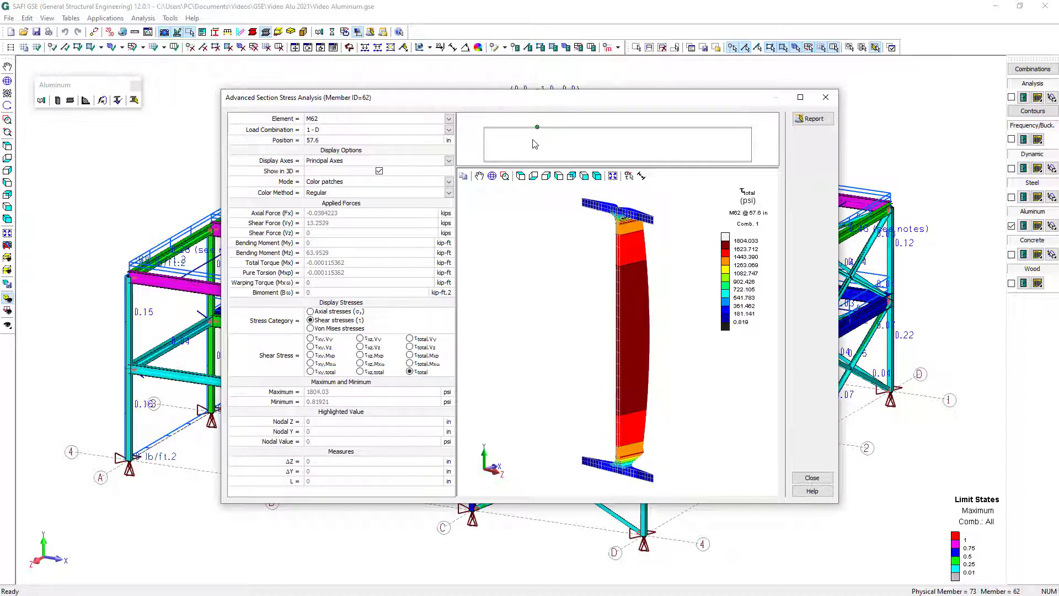
left_click(831, 478)
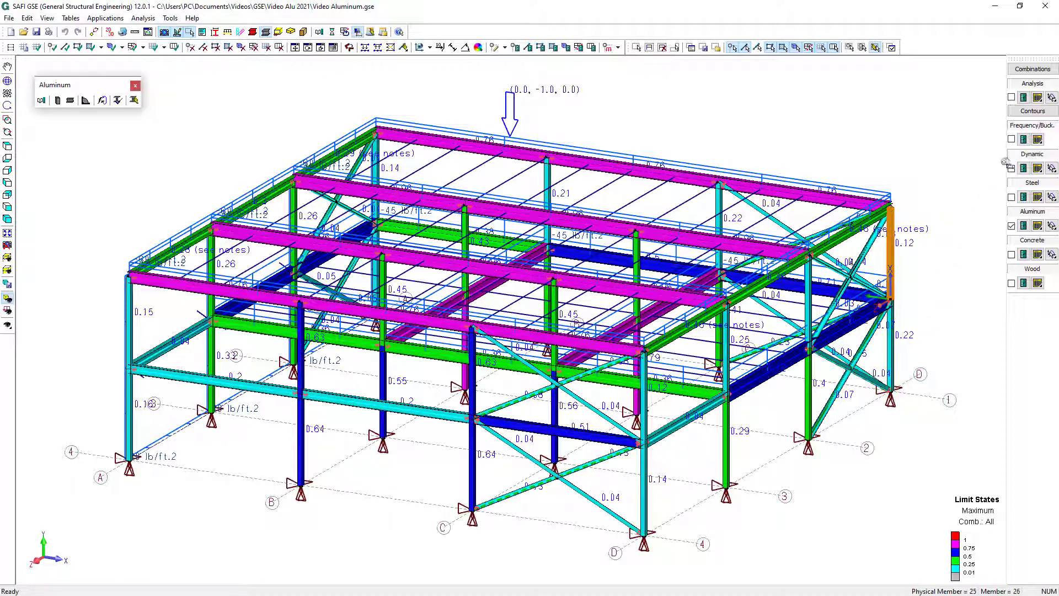
Review the Mz internal force envelope along the roof beam between B and C on axis 2, then close the diagram
left_click(1052, 97)
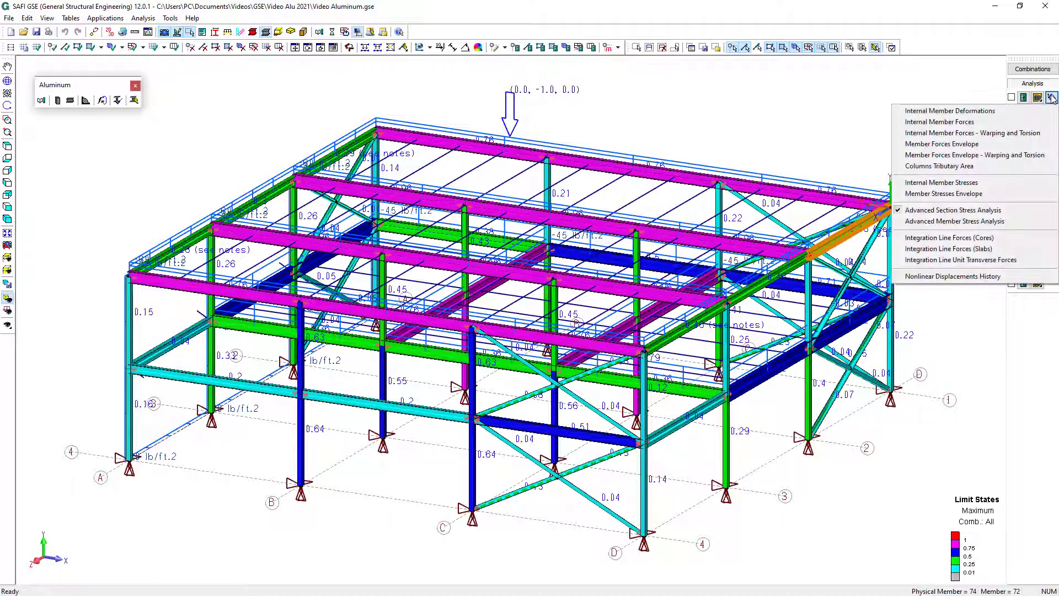
left_click(1002, 123)
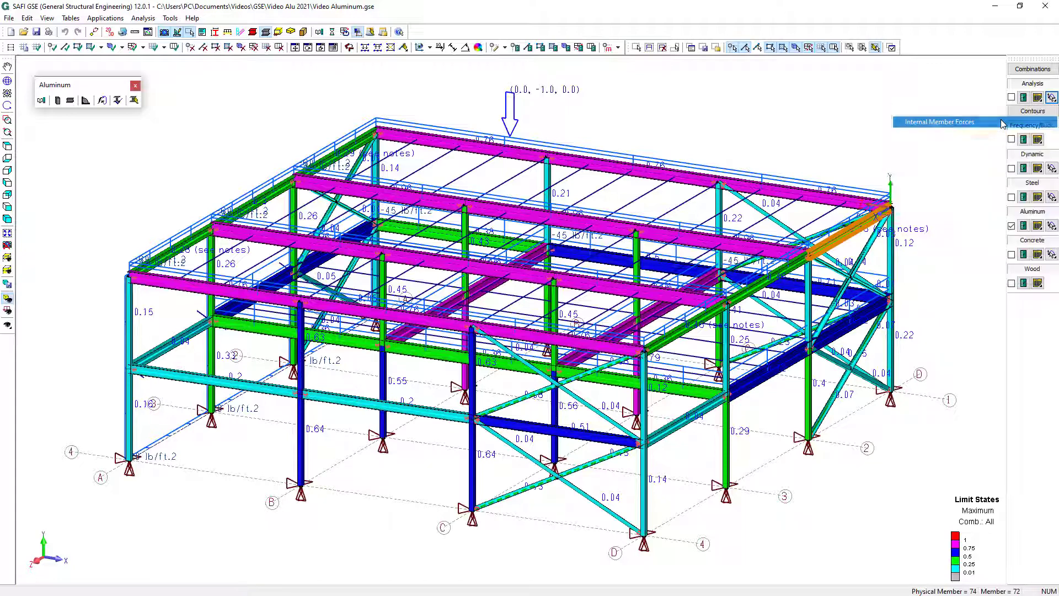
left_click(617, 221)
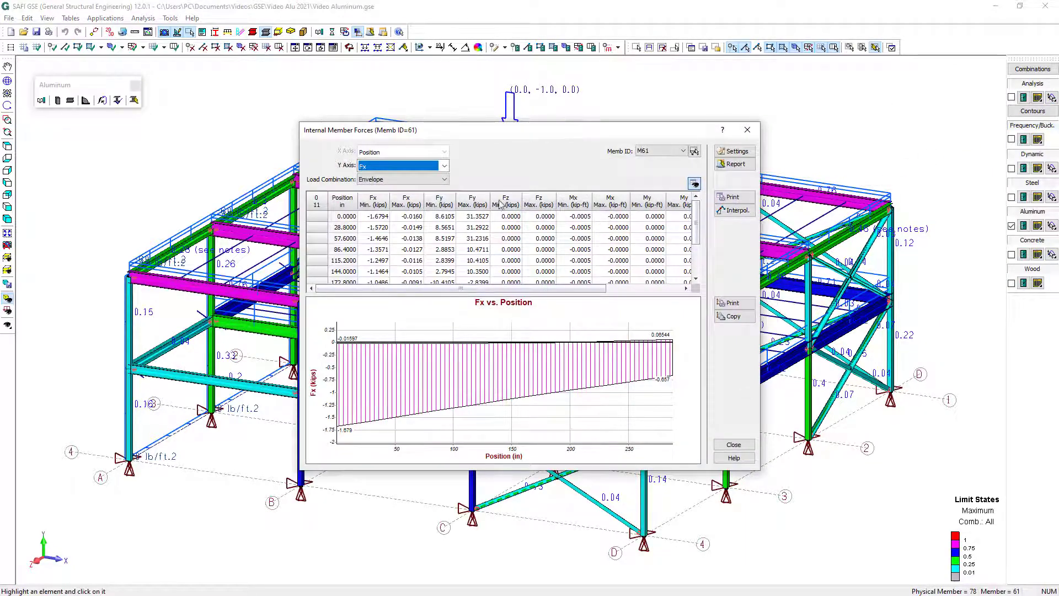
left_click(419, 166)
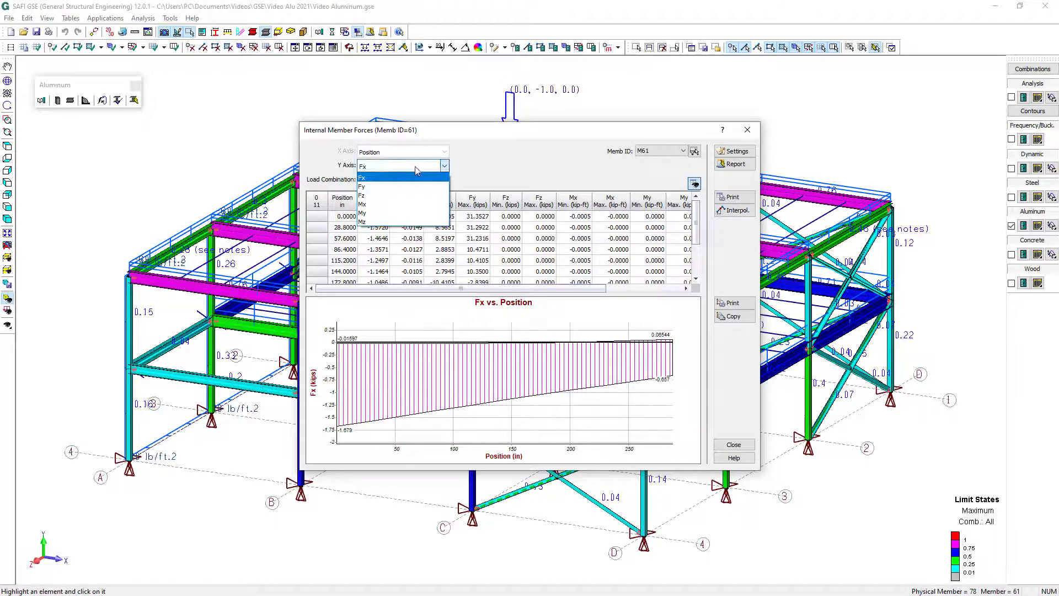
left_click(423, 221)
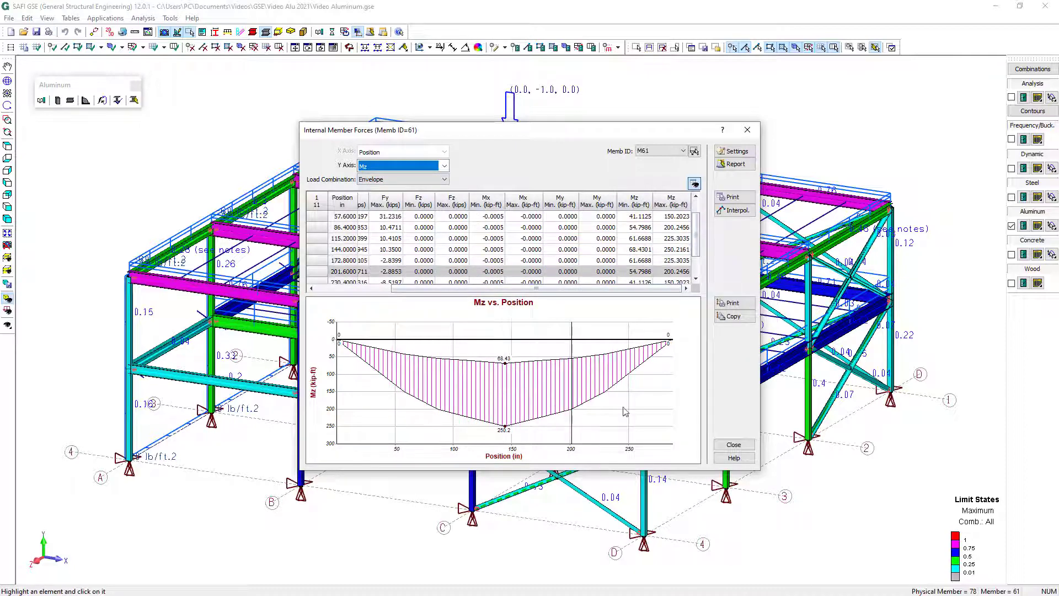
left_click(736, 446)
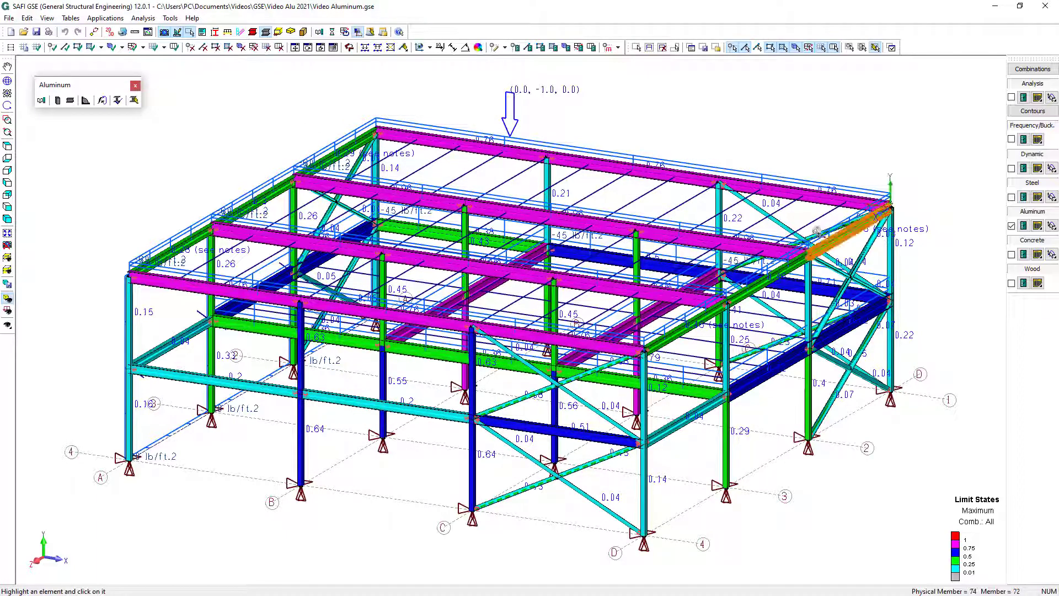
key("Escape")
Select the axis 1 roof beam between C and D and the upper column at D-1, and review their aluminum bending limit states
left_click(827, 201)
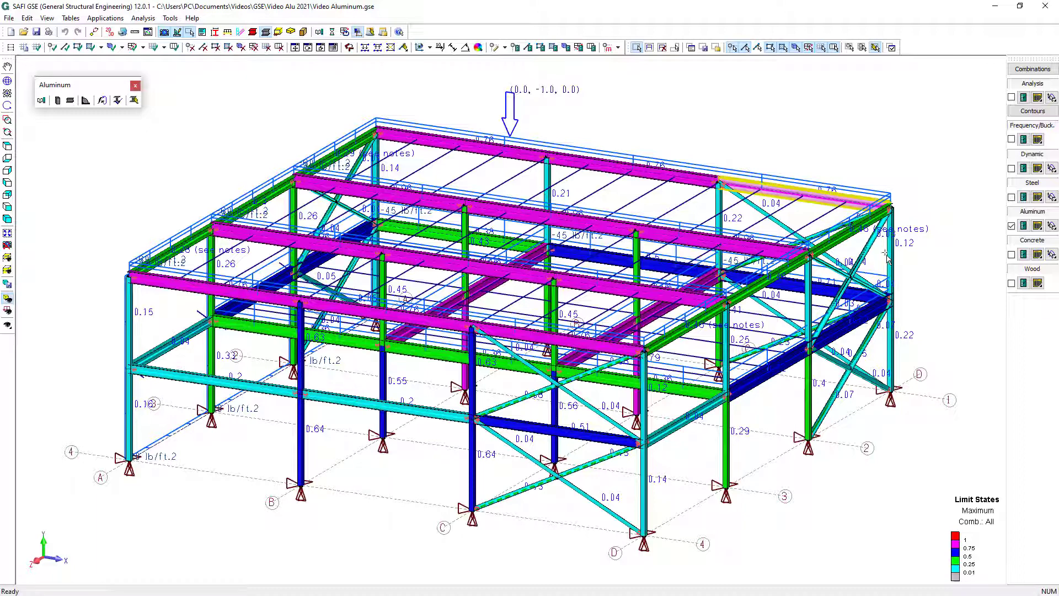
left_click(891, 269)
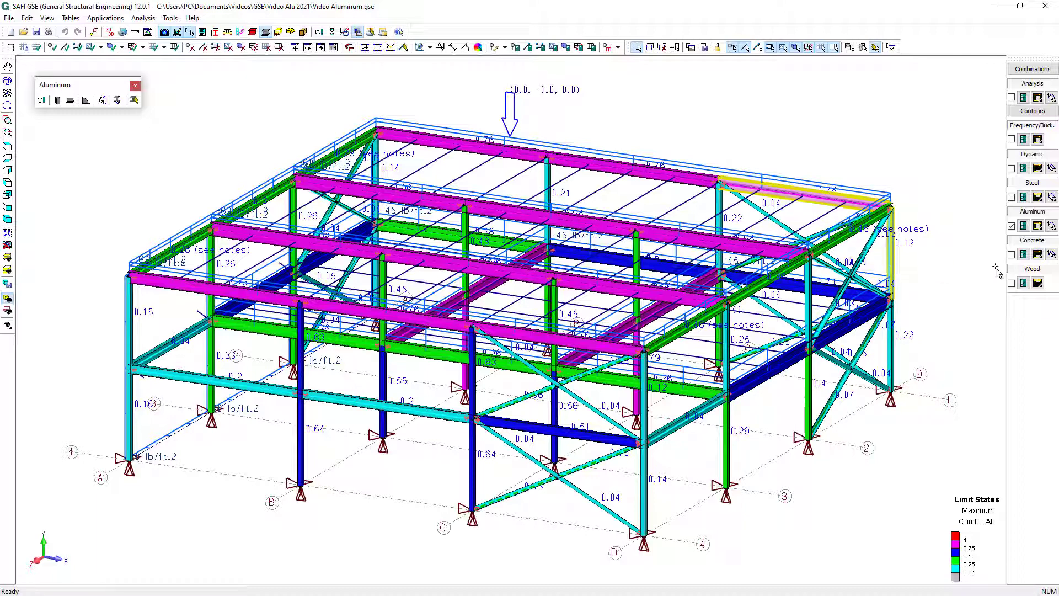
left_click(1037, 225)
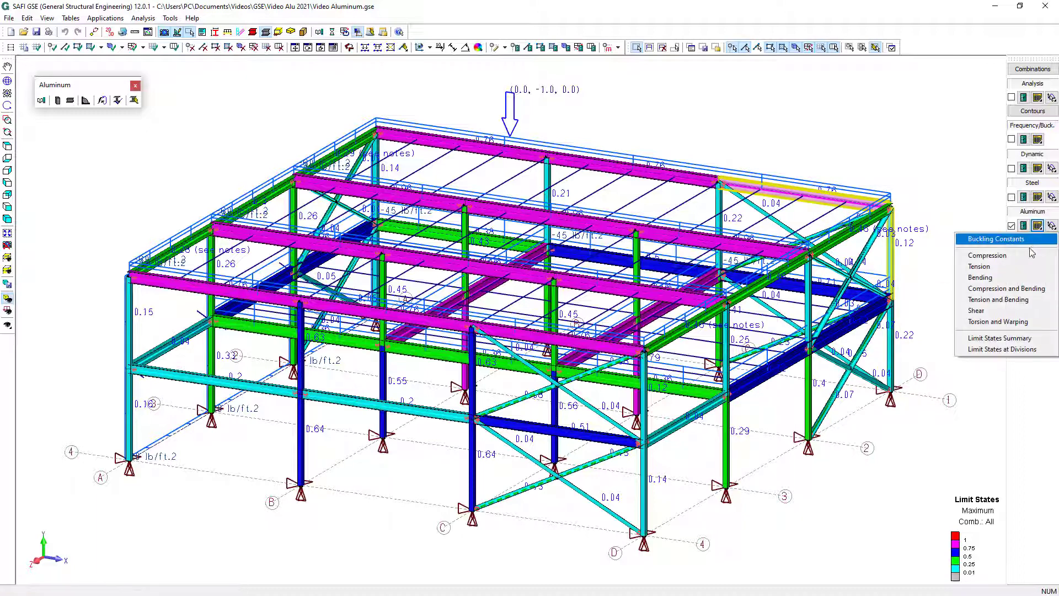
left_click(998, 278)
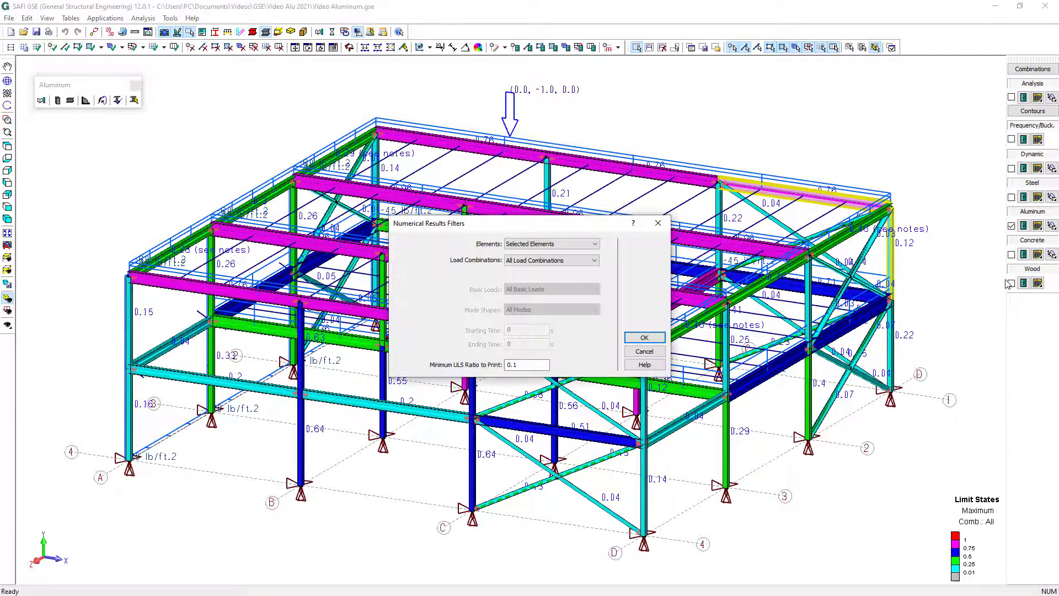
left_click(643, 338)
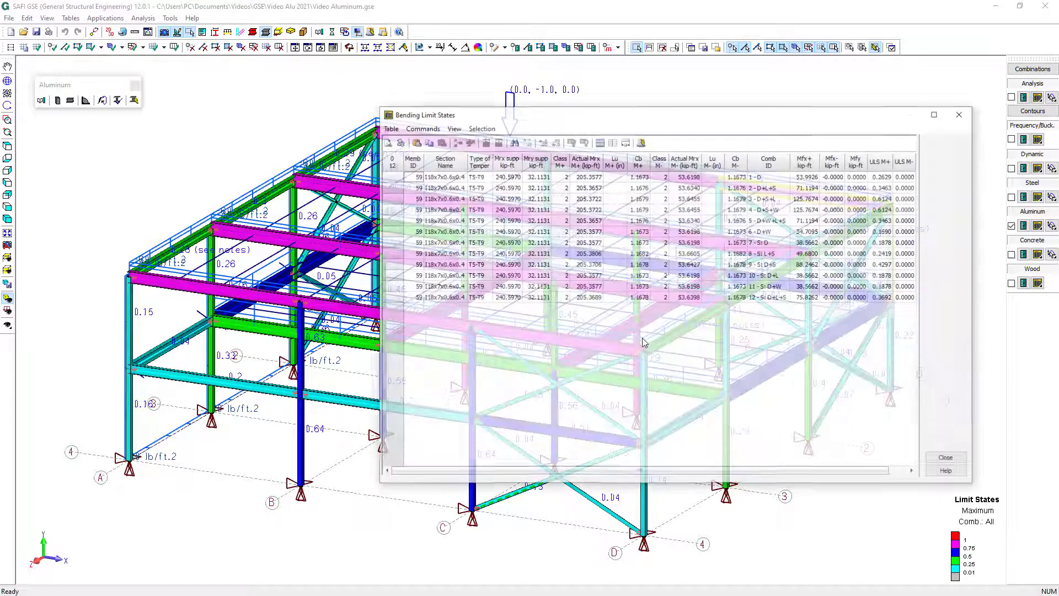
left_click(948, 459)
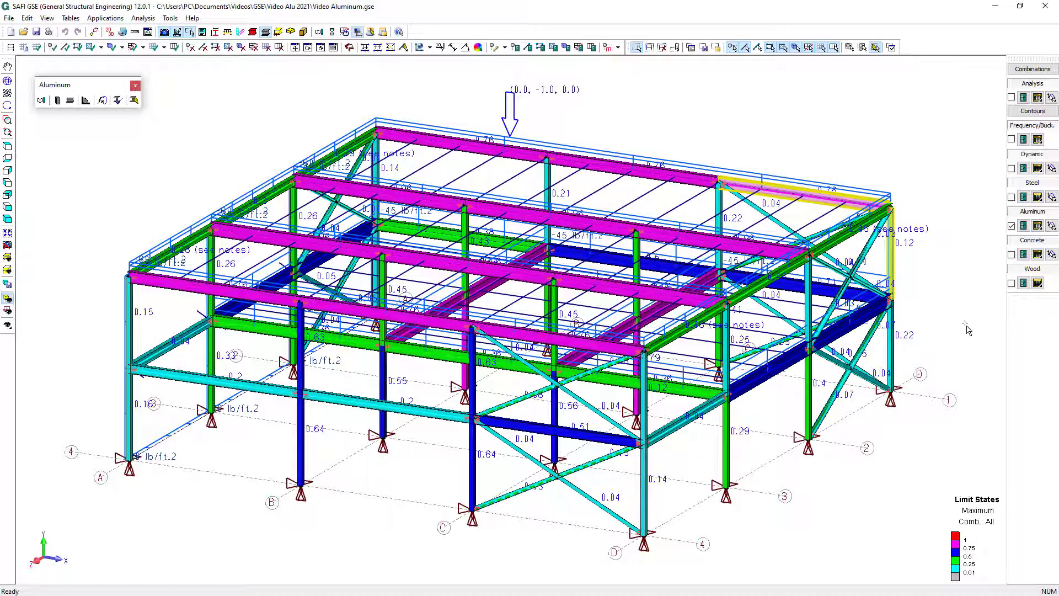
Review the aluminum compression limit states of the selected elements through to the critical combination and ULS ratio, then close the table
left_click(1037, 228)
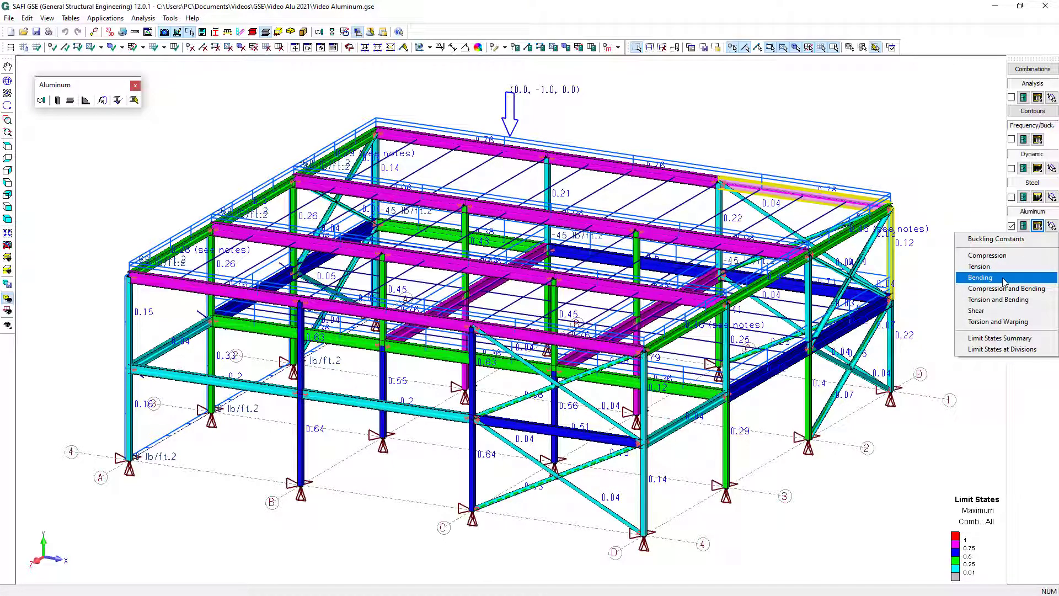
left_click(993, 255)
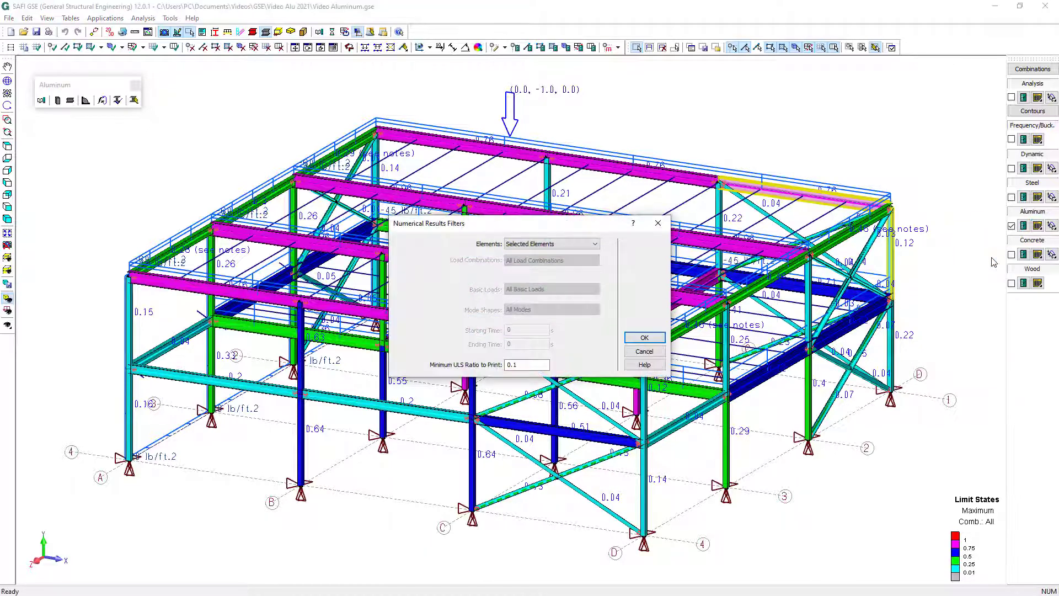
left_click(642, 338)
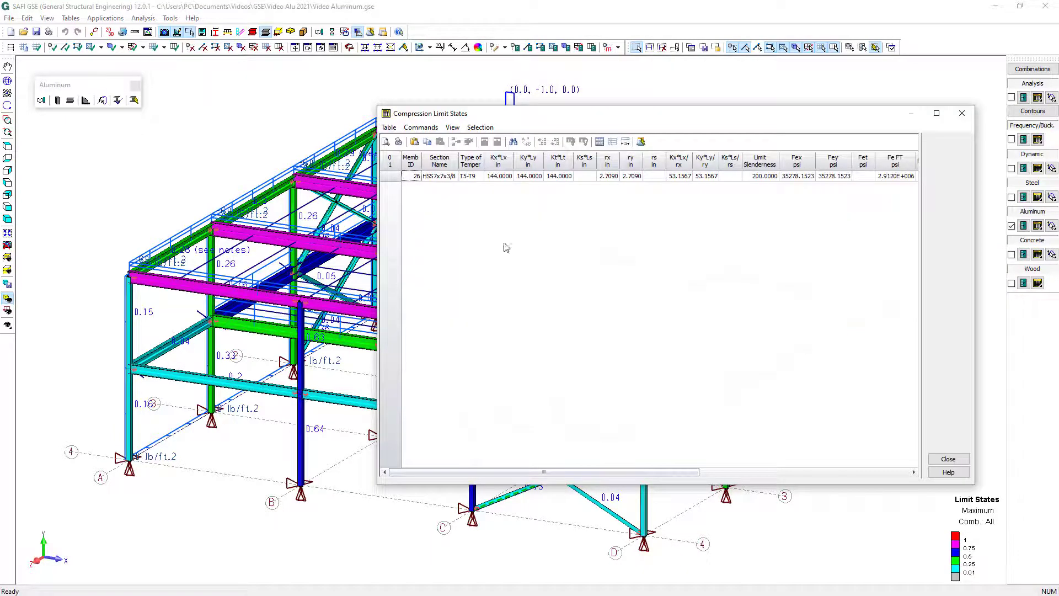
left_click_drag(543, 472, 769, 478)
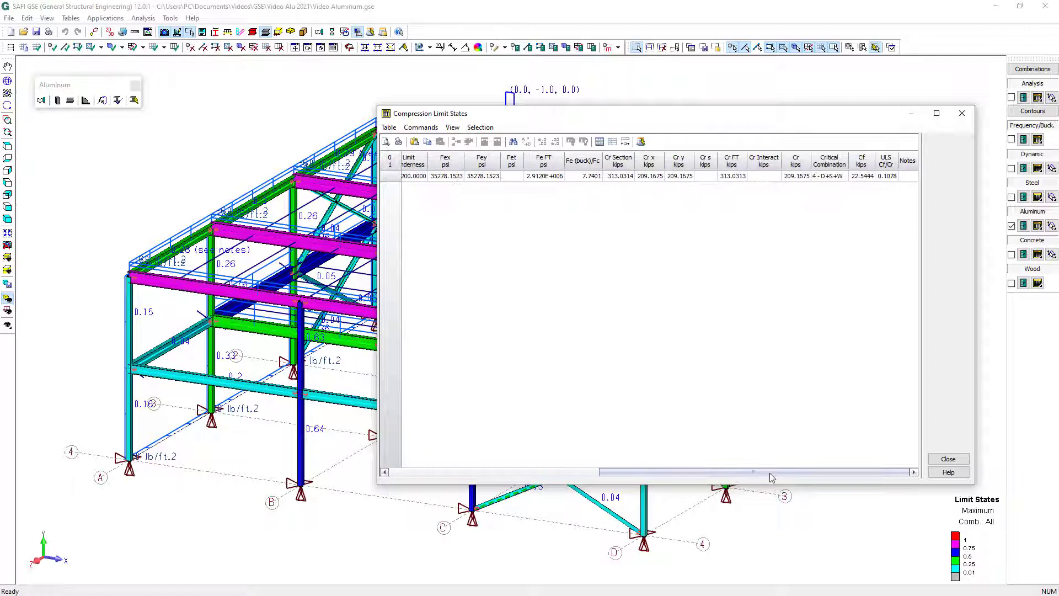
left_click(954, 462)
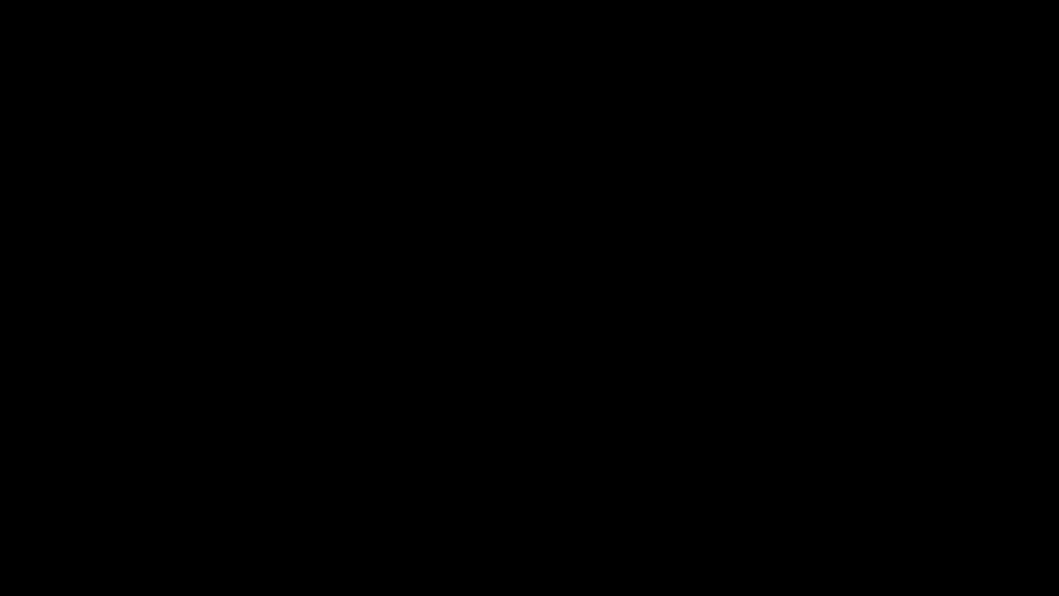